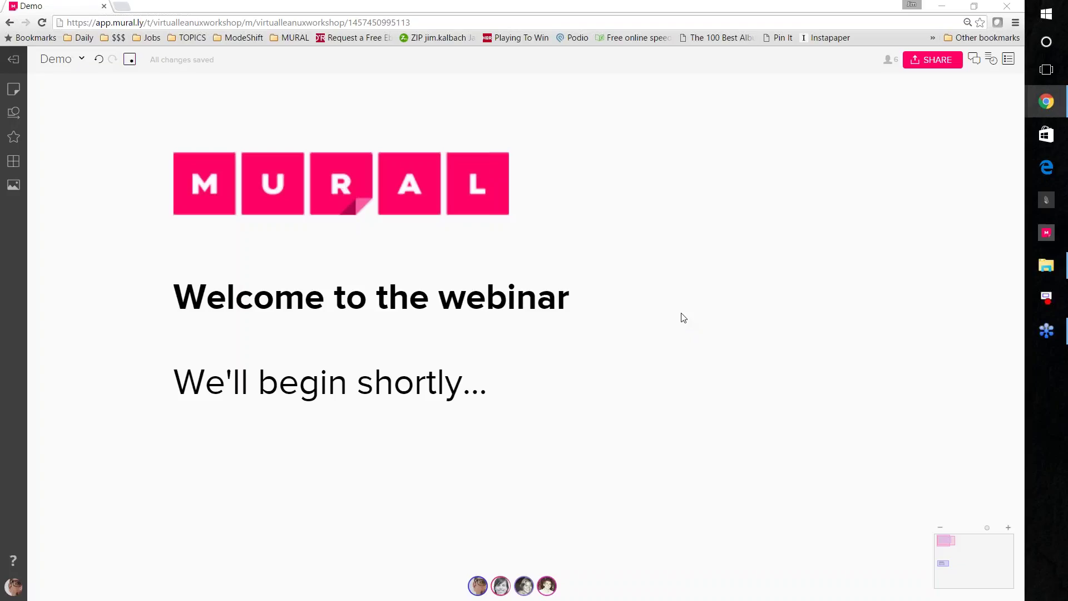
# Step: Place a title text element in an empty area of the mural canvas
pyautogui.scroll(2, 667, 303)
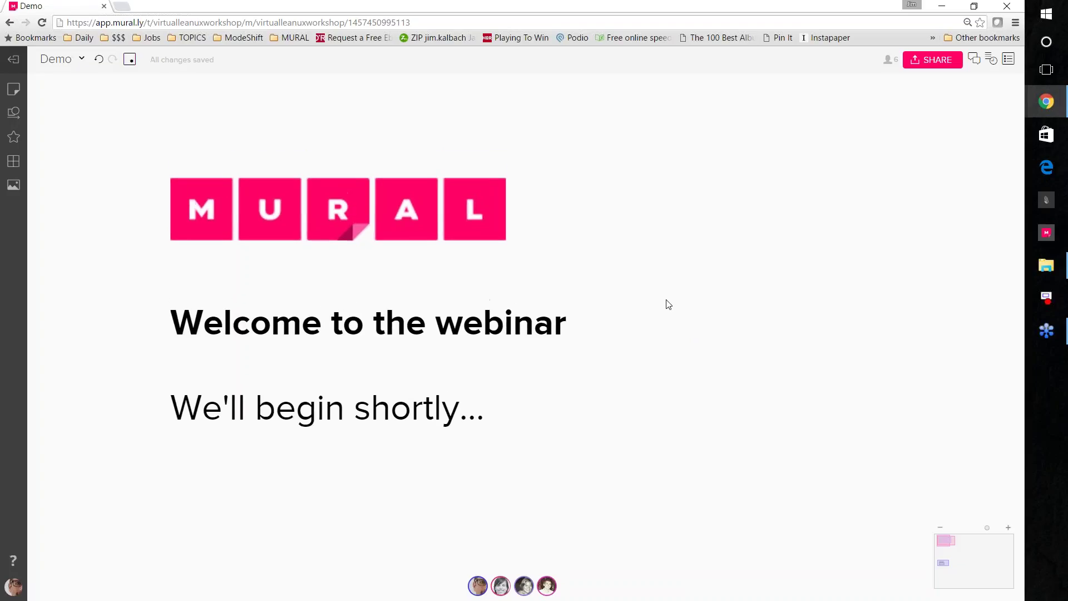
pyautogui.scroll(5, 675, 355)
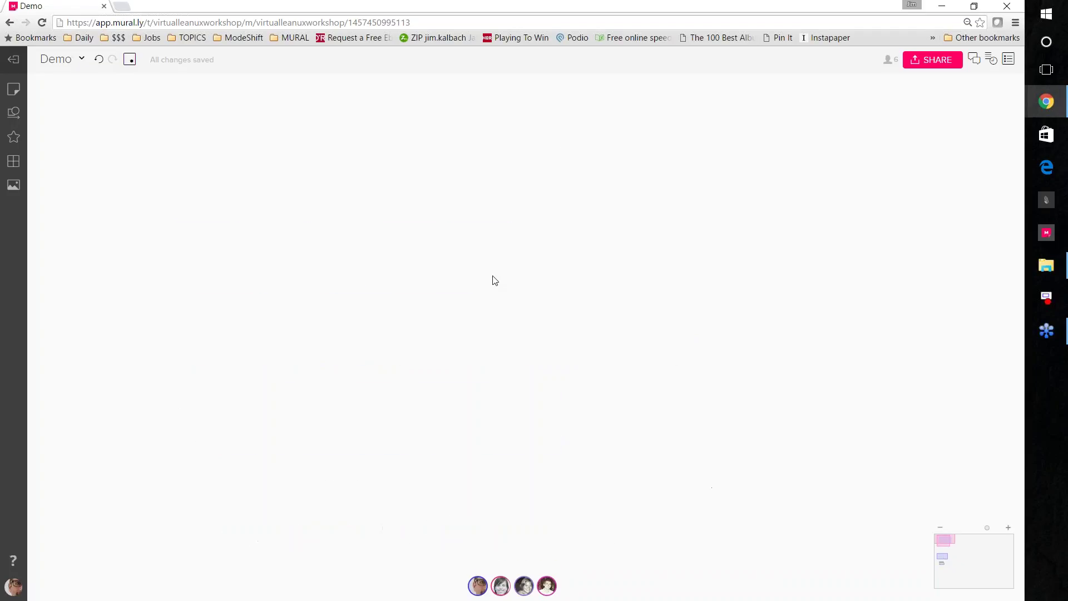
pyautogui.moveTo(592, 452); pyautogui.dragTo(404, 183)
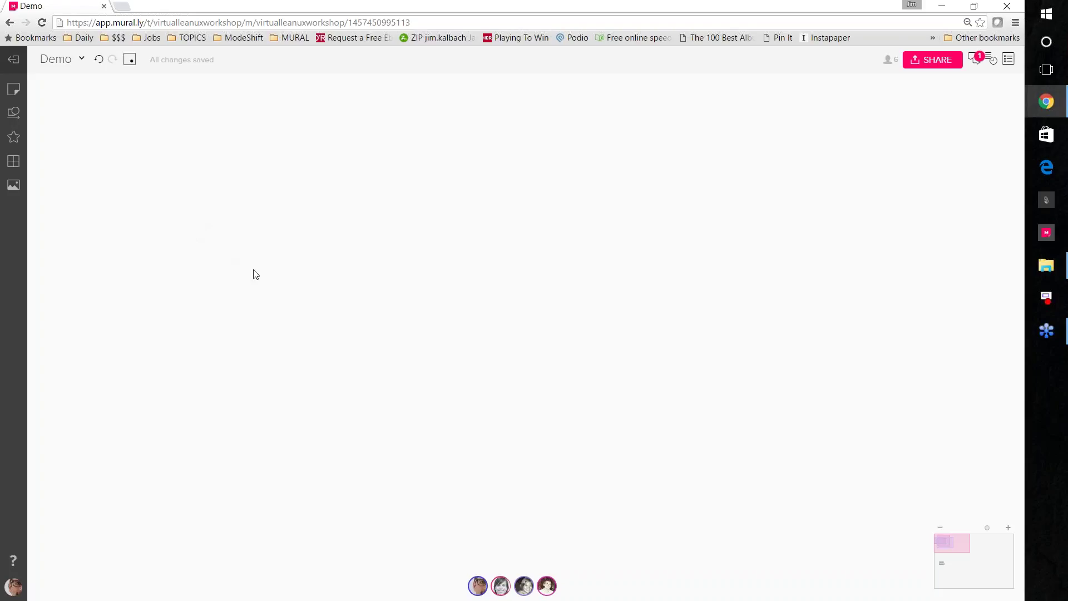
pyautogui.scroll(3, 184, 177)
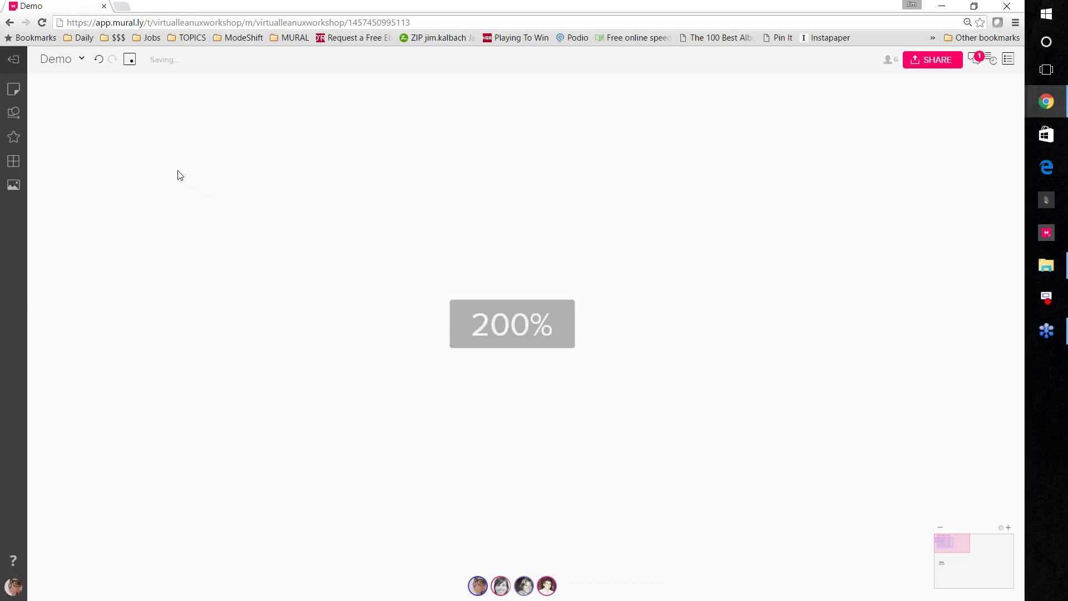
pyautogui.click(10, 94)
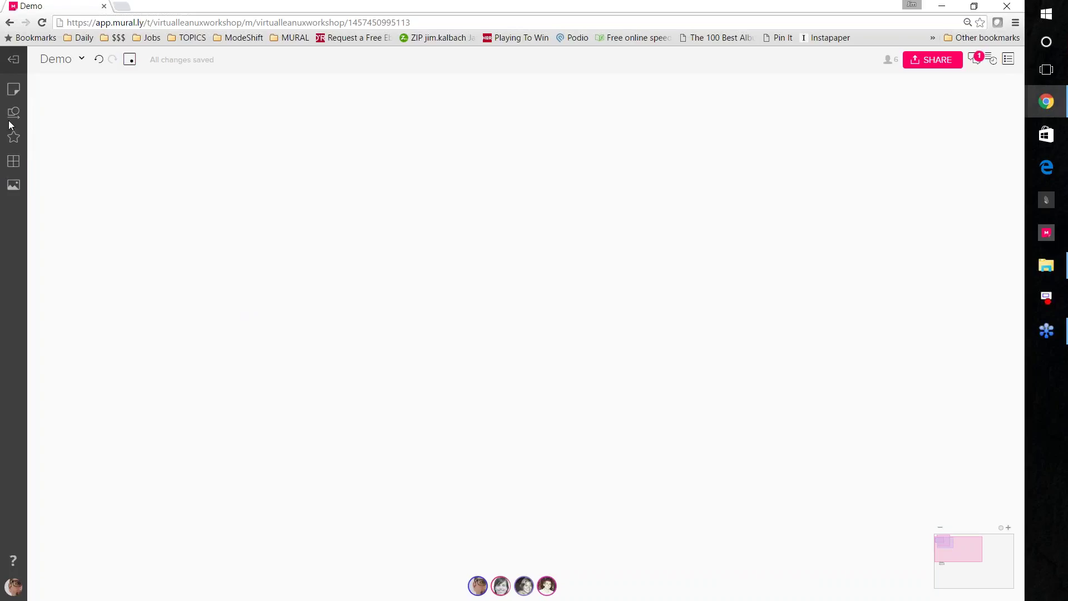
pyautogui.click(12, 89)
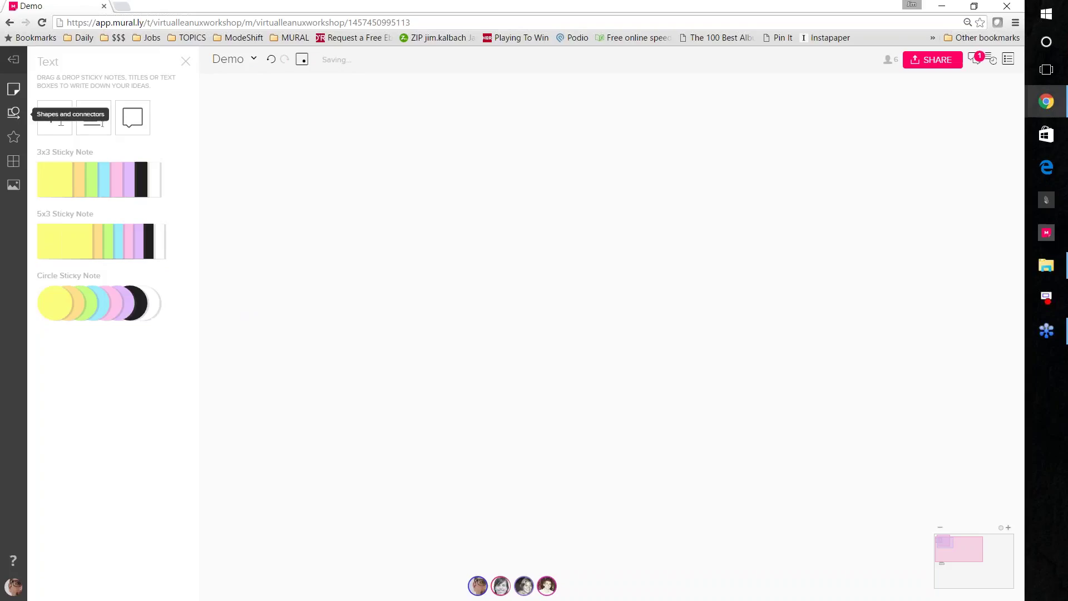
pyautogui.moveTo(54, 118); pyautogui.dragTo(310, 177)
pyautogui.scroll(-1, 343, 198)
pyautogui.scroll(-1, 343, 198)
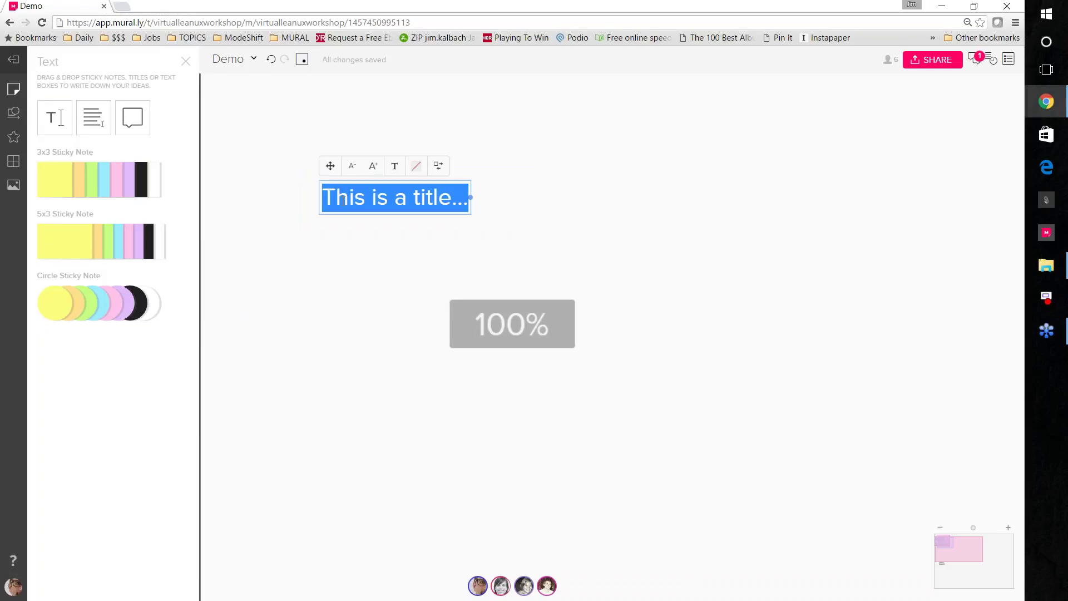
pyautogui.click(303, 302)
pyautogui.moveTo(304, 222); pyautogui.dragTo(323, 221)
# Step: Set the title's text to "How might we make remote teams feel closer..."
pyautogui.doubleClick(322, 222)
pyautogui.write('How mifgh')
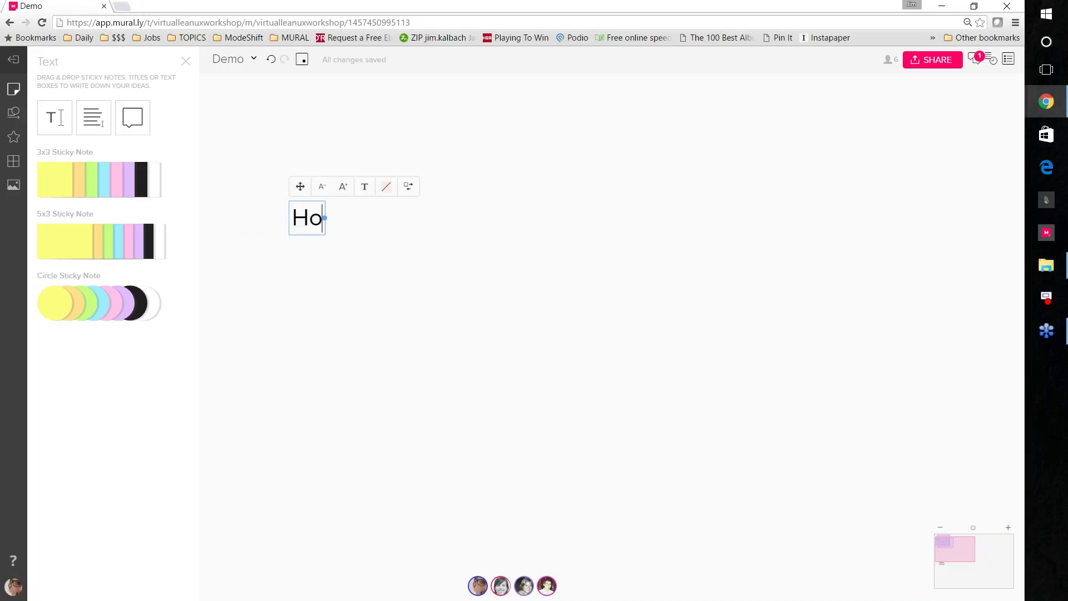
pyautogui.press('BackSpace')
pyautogui.press('BackSpace')
pyautogui.press('BackSpace')
pyautogui.write('ght we make remote')
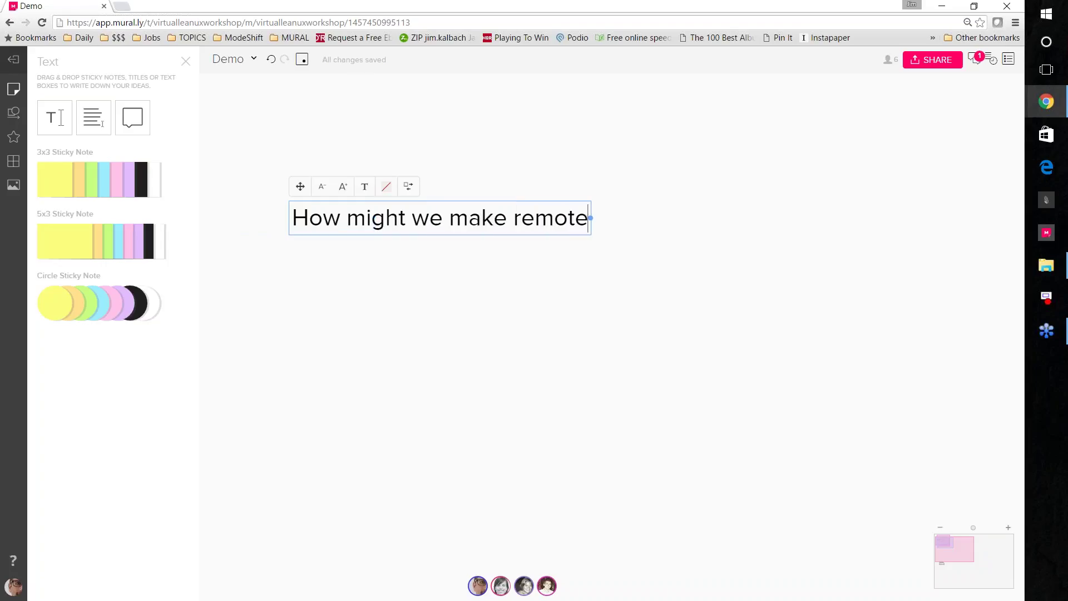
pyautogui.write(' teams feel c')
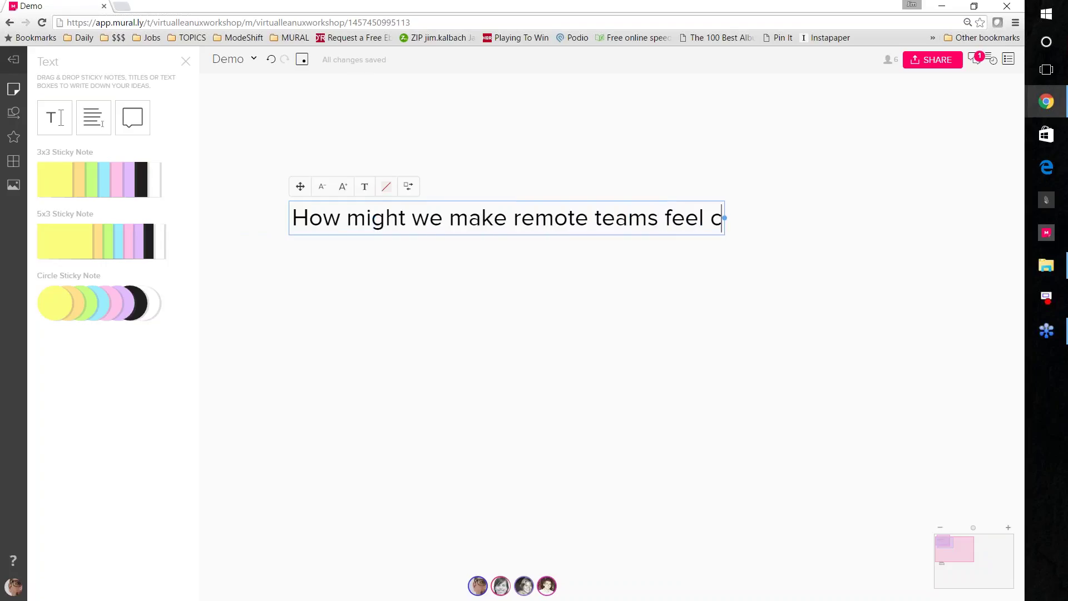
pyautogui.write('loser...')
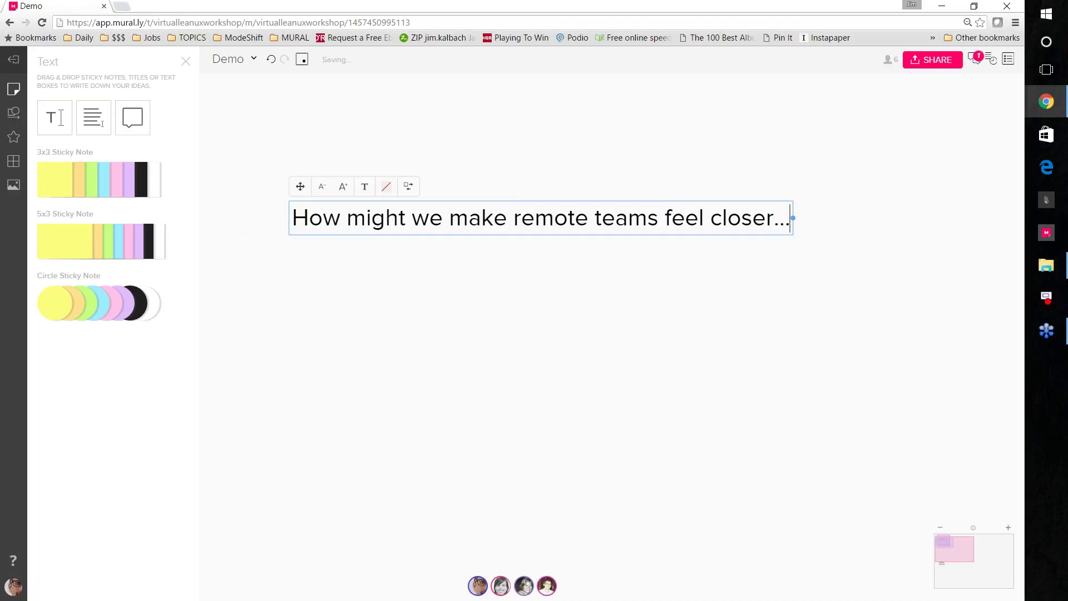
pyautogui.click(316, 278)
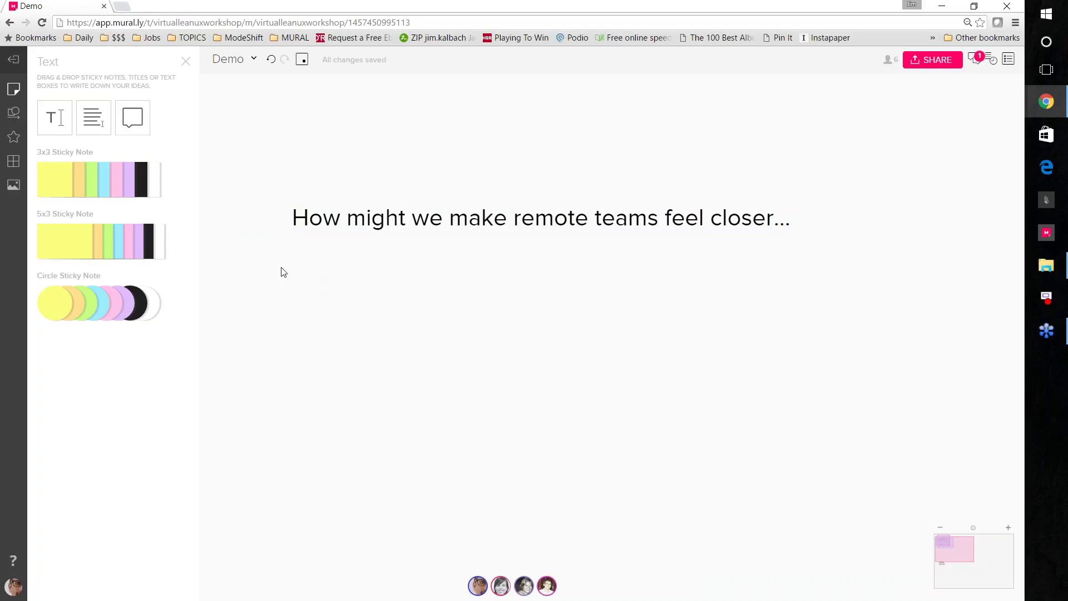
# Step: Add a yellow 3x3 sticky note below the start of the title reading "Happy hour at the same time"
pyautogui.moveTo(443, 296); pyautogui.dragTo(461, 263)
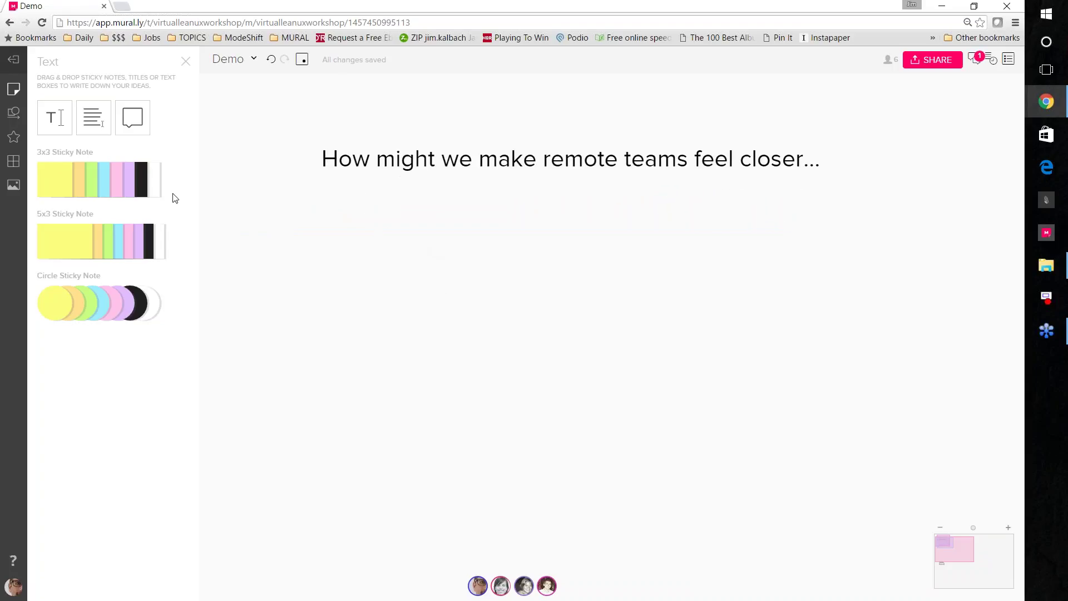
pyautogui.moveTo(59, 179); pyautogui.dragTo(321, 209)
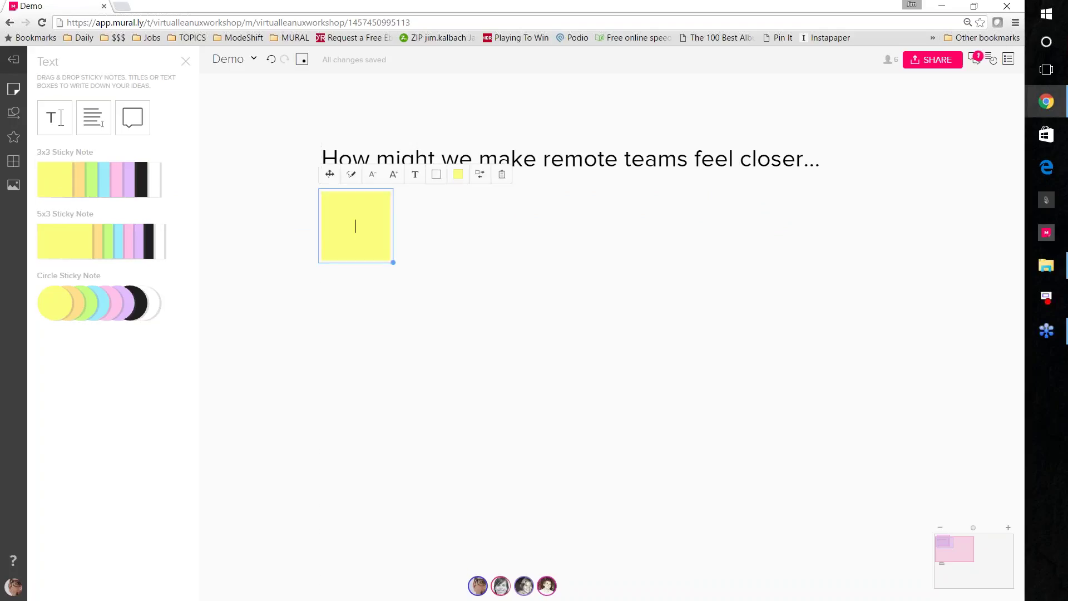
pyautogui.write('Happy hour at the sam')
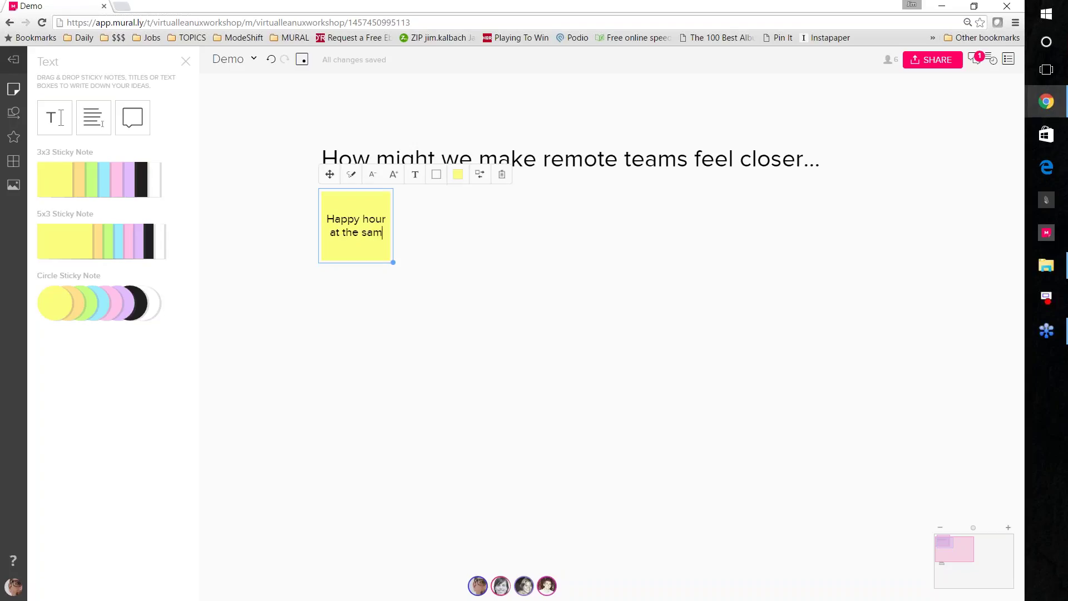
pyautogui.write('e time')
pyautogui.click(394, 337)
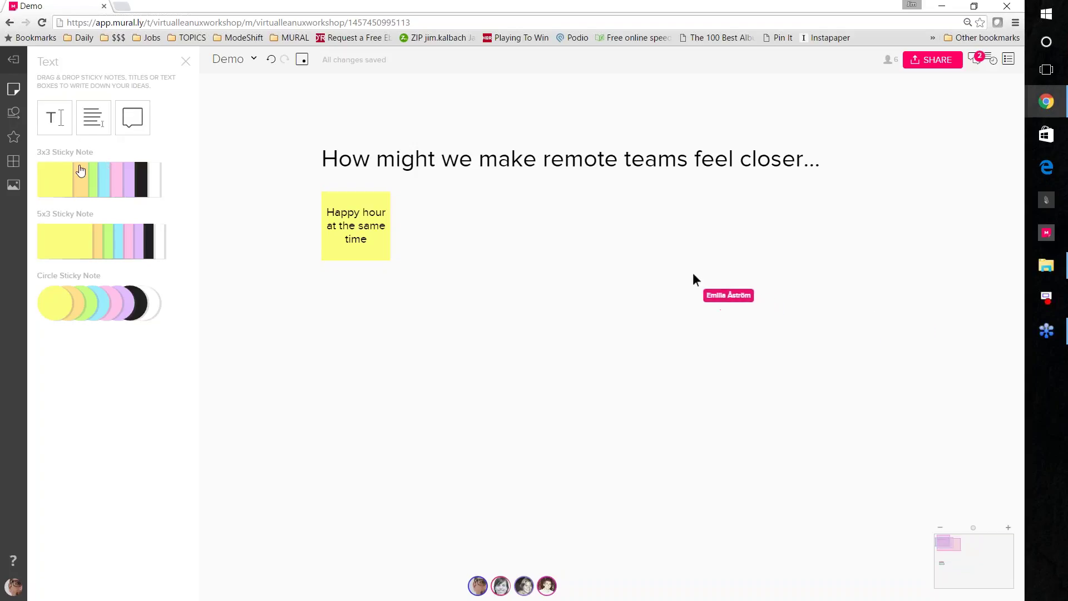
# Step: Add a second yellow sticky note right beside the happy hour note reading "Same flowers in different offices"
pyautogui.doubleClick(430, 241)
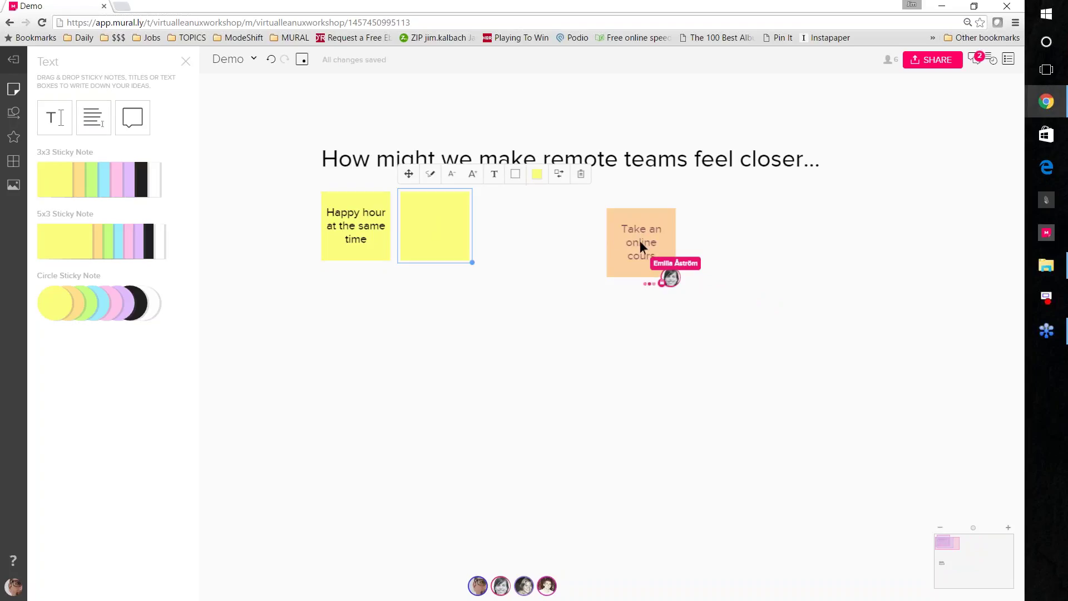
pyautogui.write('Same f')
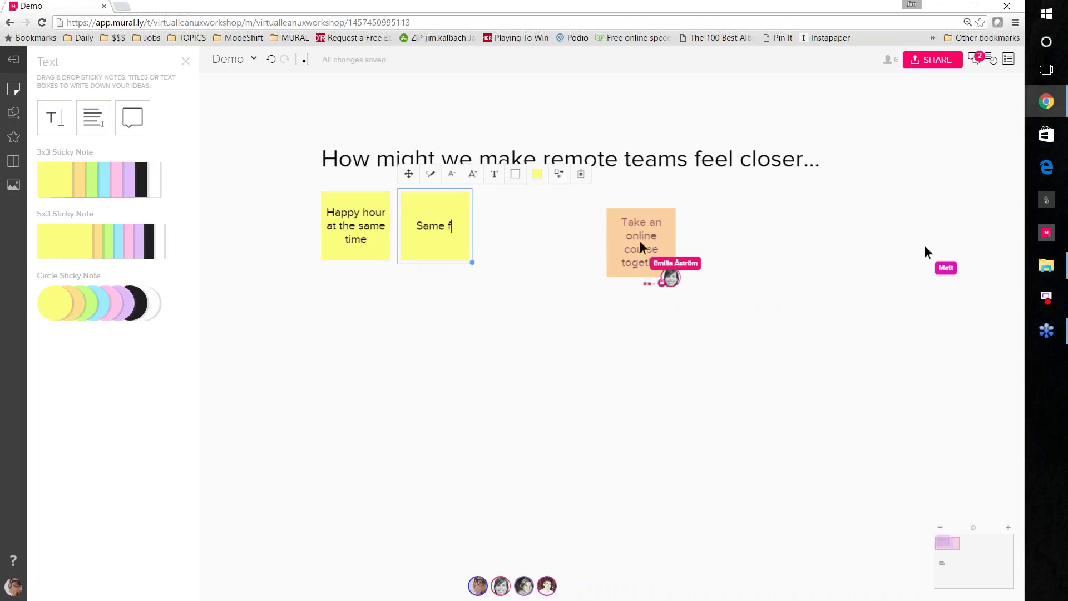
pyautogui.write('lowers in th')
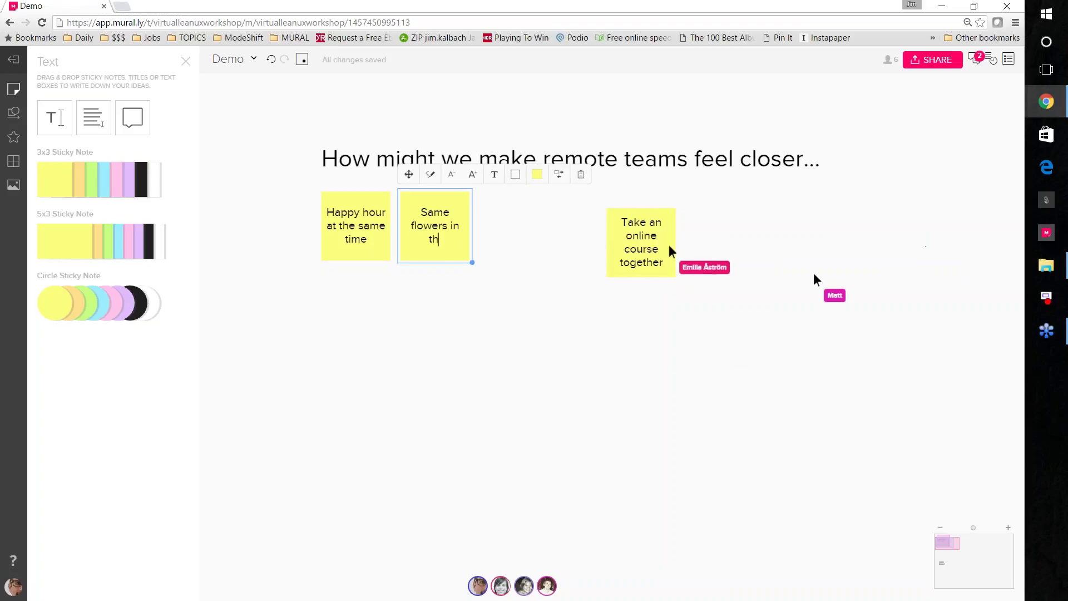
pyautogui.press('BackSpace')
pyautogui.press('BackSpace')
pyautogui.write('dffer')
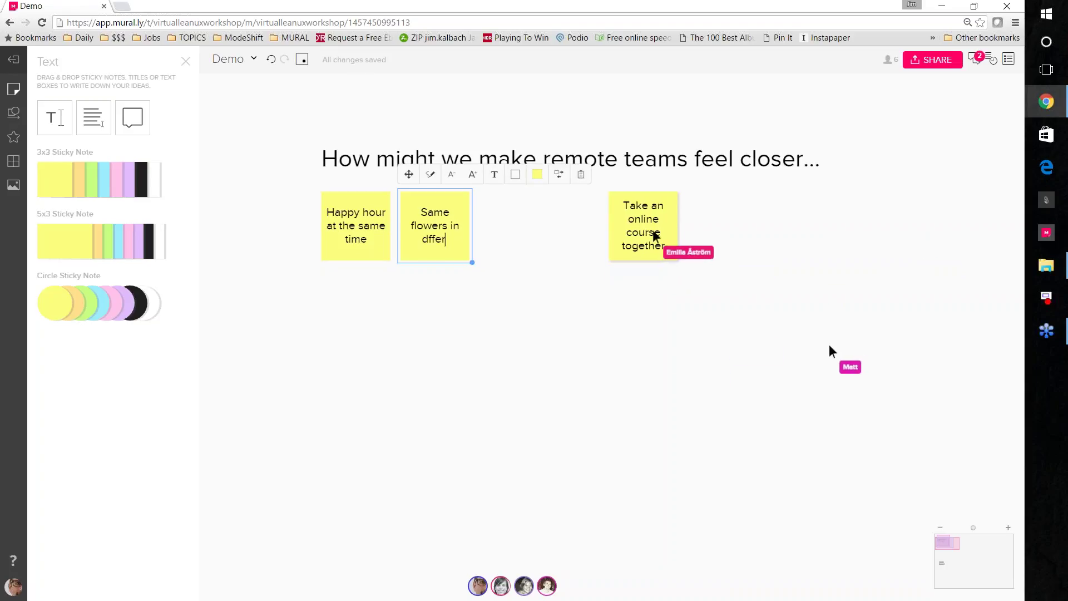
pyautogui.write('ent offices')
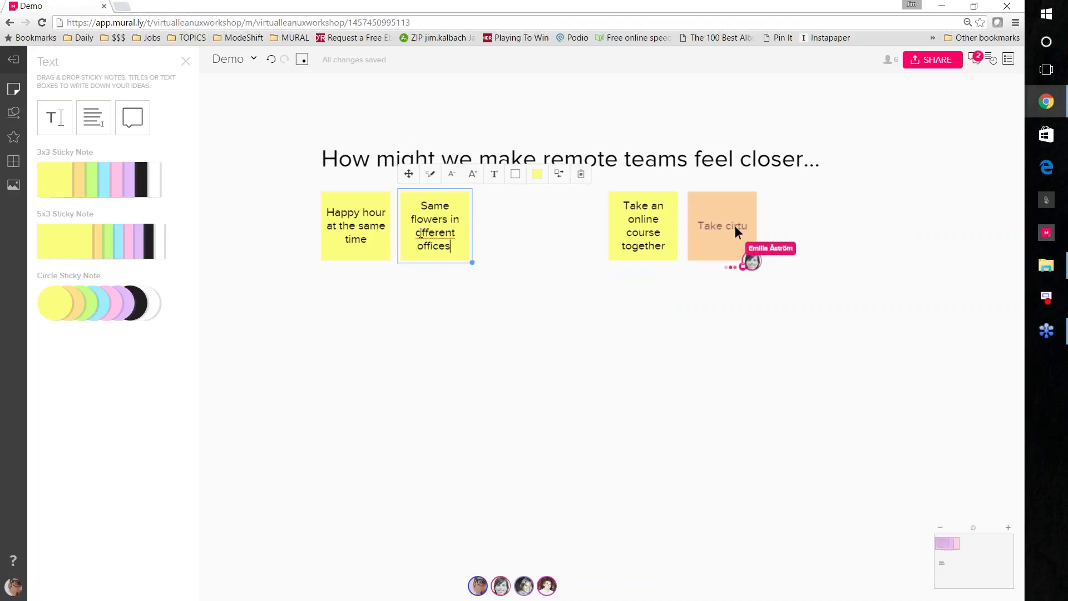
pyautogui.click(422, 233)
pyautogui.write('i')
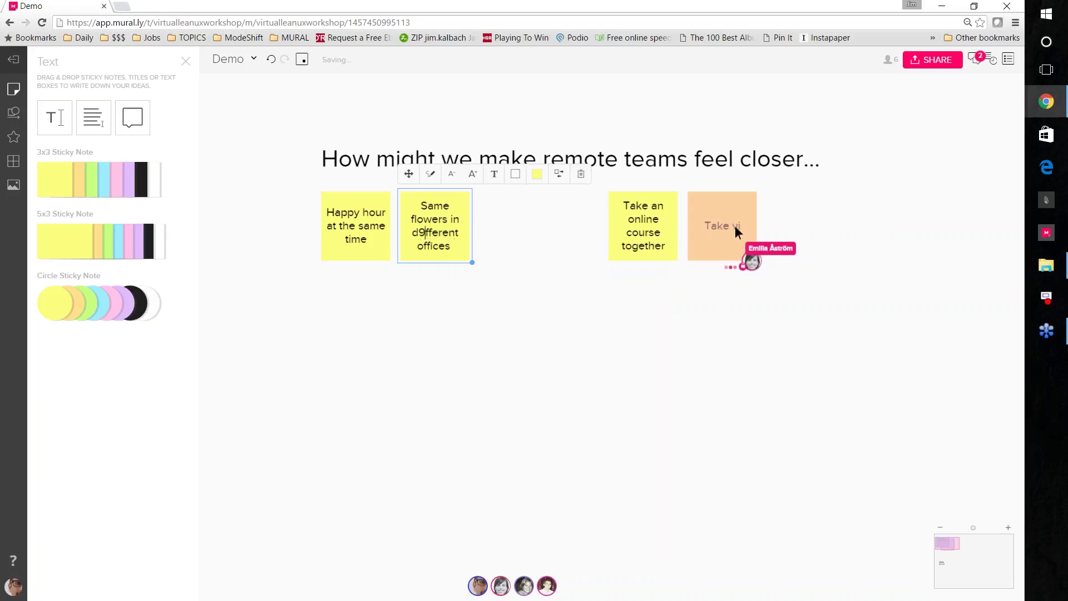
pyautogui.click(442, 316)
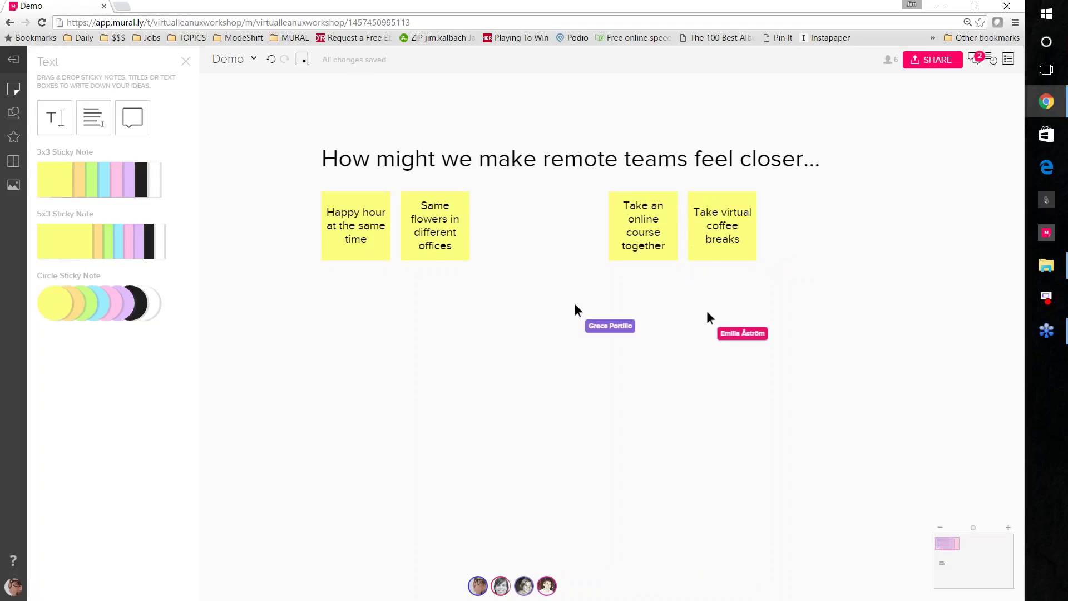
# Step: Change the color of the "Same flowers in different offices" sticky note to light green
pyautogui.click(444, 246)
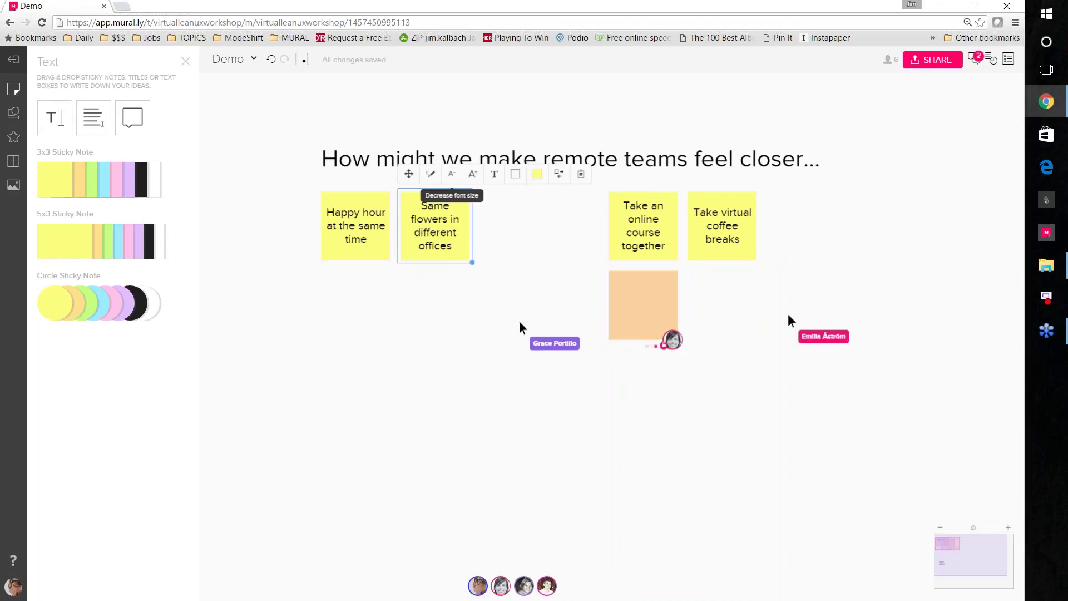
pyautogui.scroll(2, 455, 187)
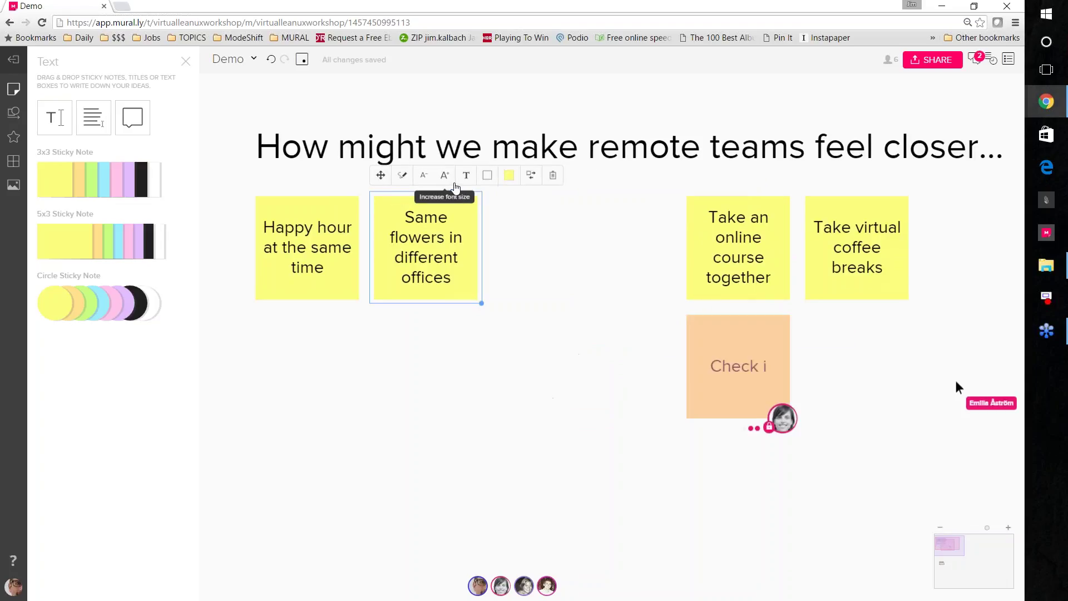
pyautogui.click(509, 175)
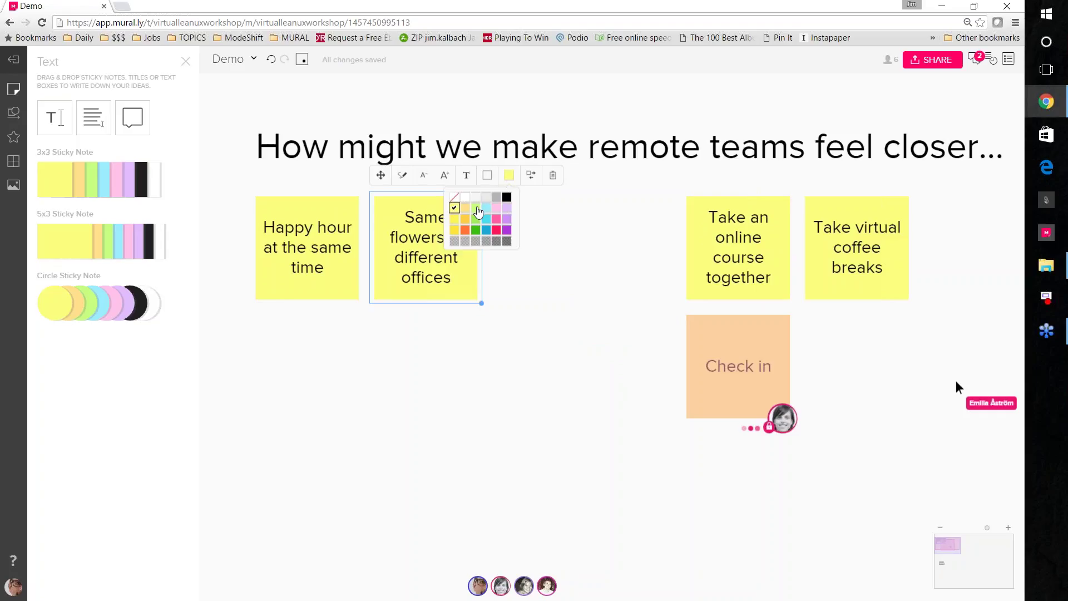
pyautogui.click(478, 211)
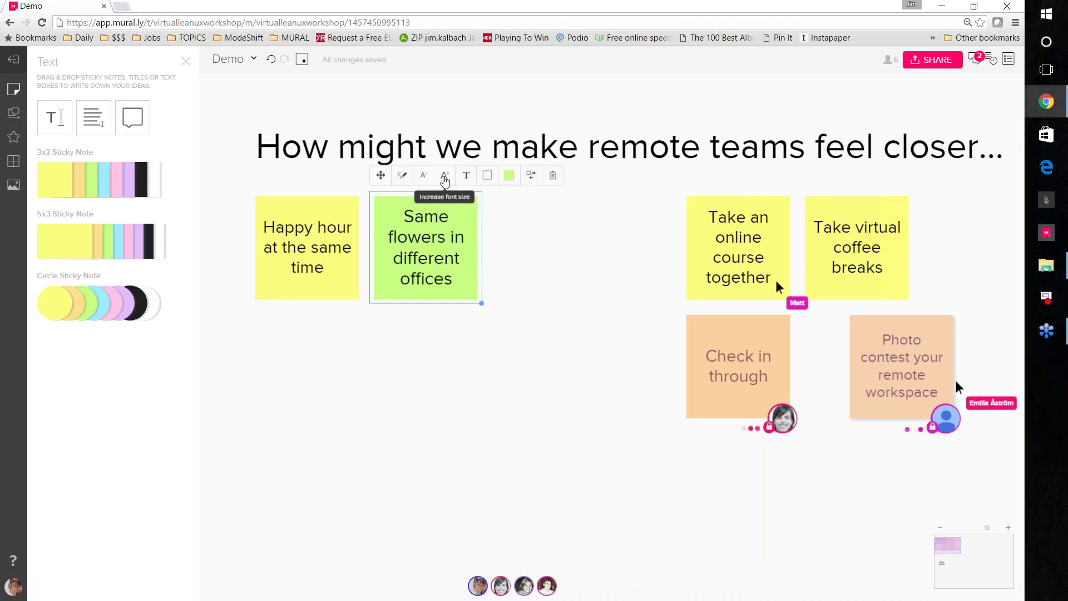
# Step: Decrease the font size of the green sticky note's text and make it bold
pyautogui.click(424, 177)
pyautogui.click(468, 176)
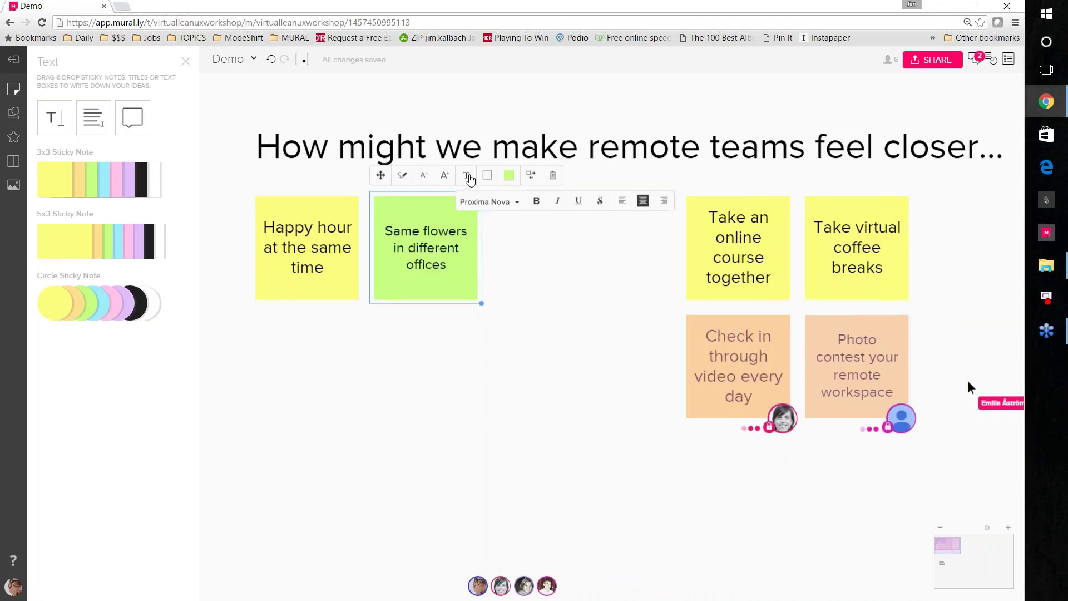
pyautogui.click(536, 201)
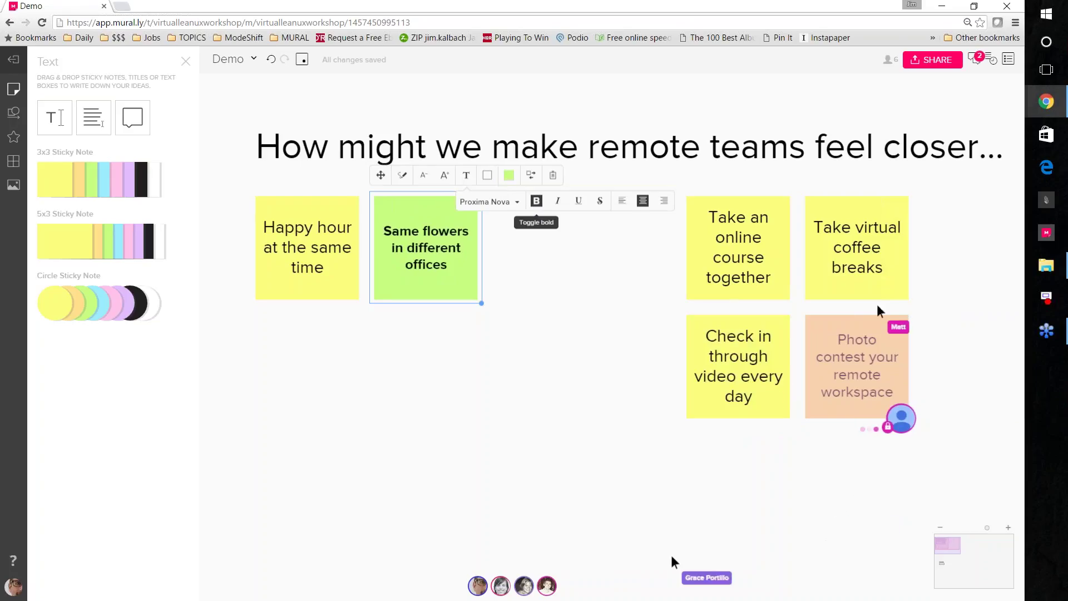
pyautogui.click(515, 260)
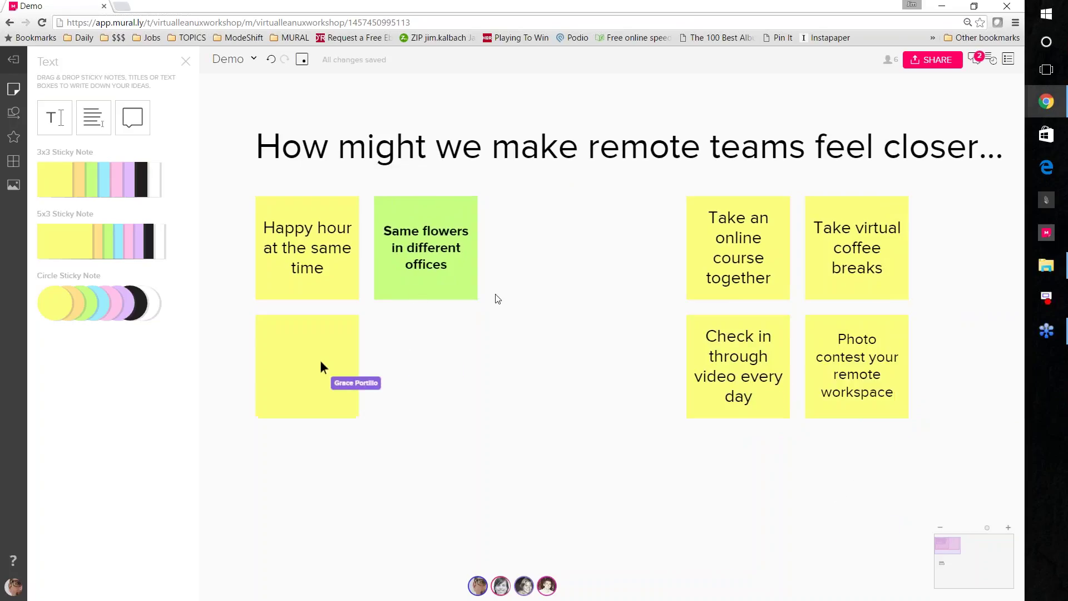
# Step: Try resizing the green "Same flowers in different offices" sticky note from its corner
pyautogui.click(472, 300)
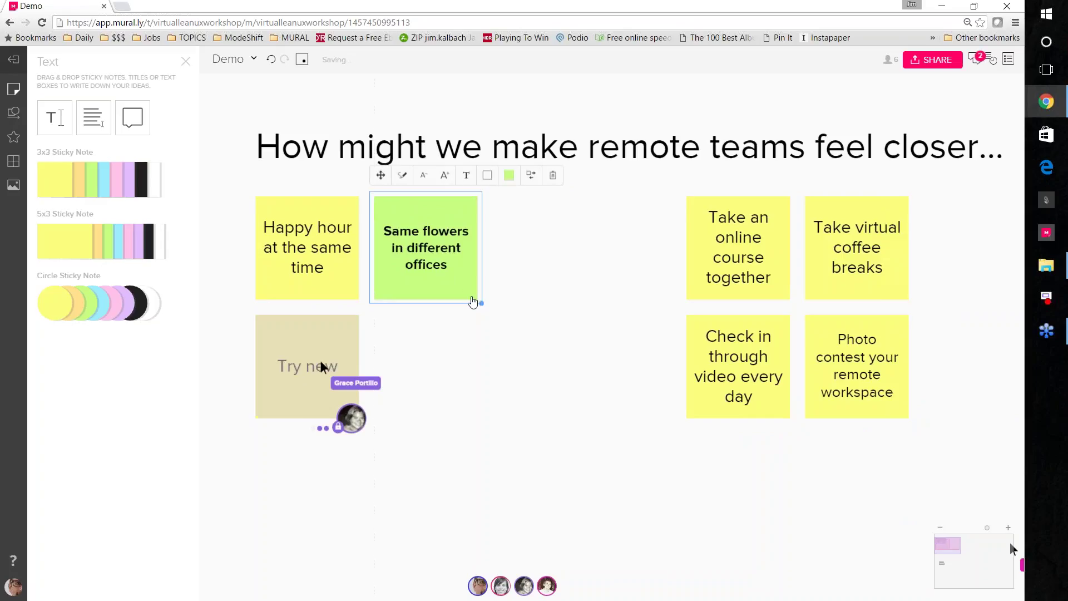
pyautogui.moveTo(481, 304); pyautogui.dragTo(508, 320)
pyautogui.click(508, 338)
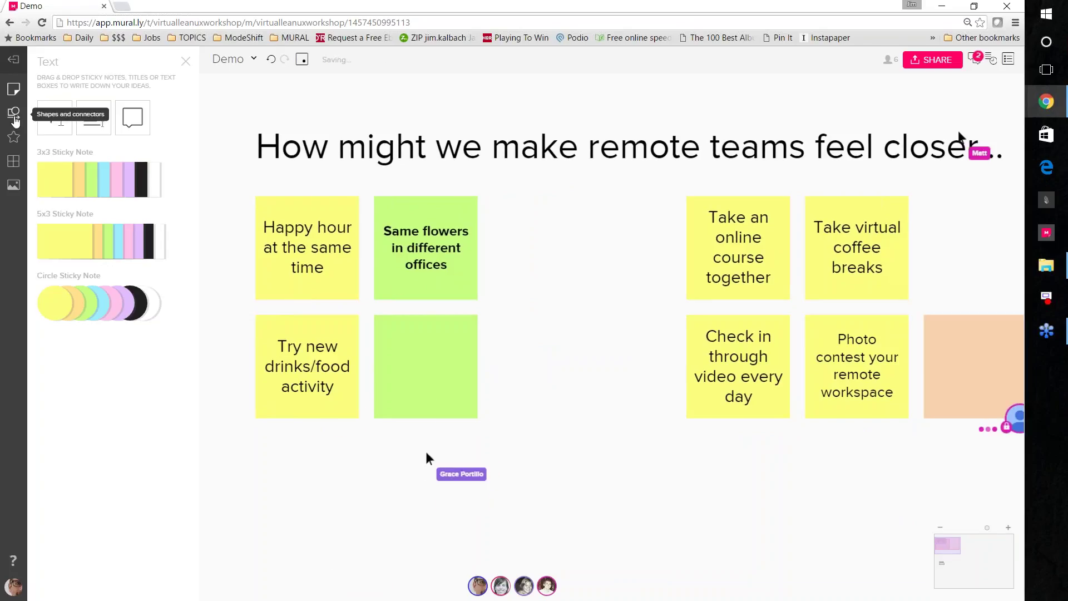
# Step: Add a straight arrow connector from the green "Same flowers in different offices" note to the "Take an online course together" note
pyautogui.click(14, 117)
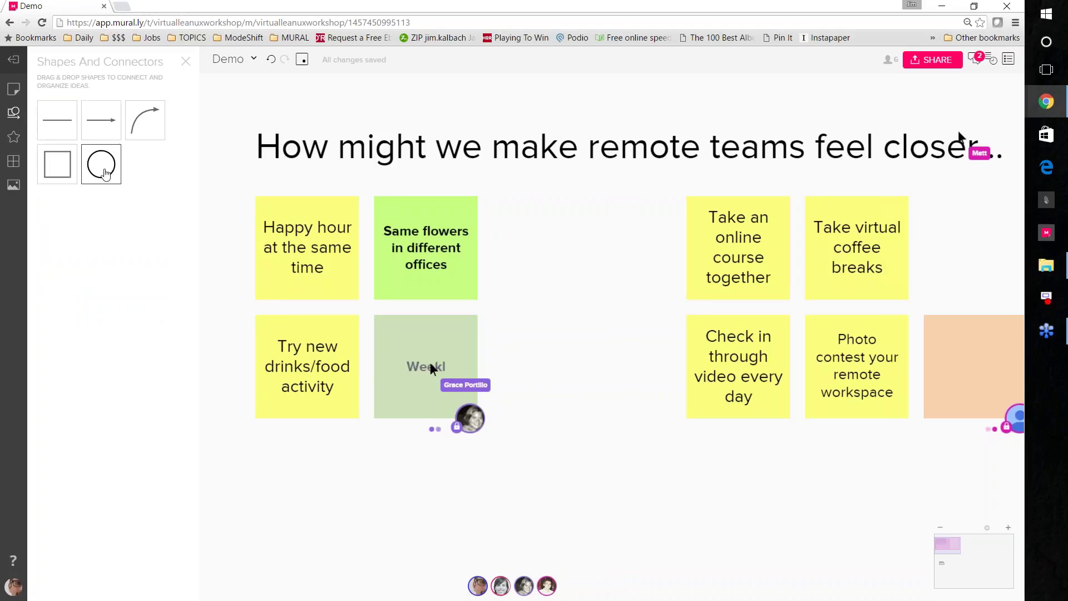
pyautogui.click(101, 119)
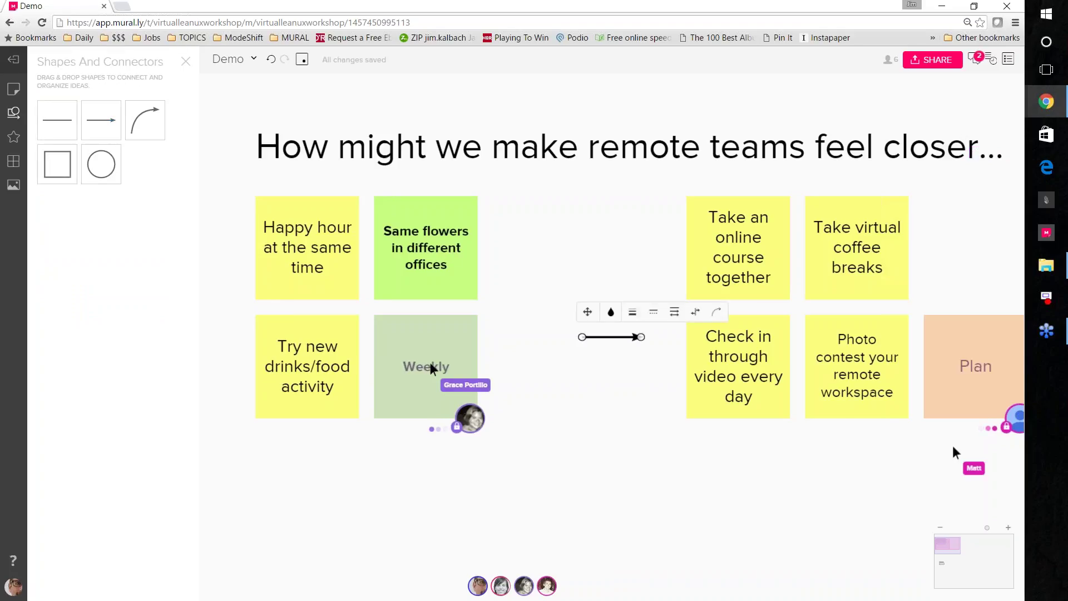
pyautogui.moveTo(589, 339); pyautogui.dragTo(581, 265)
pyautogui.hotkey('ctrl', 'z')
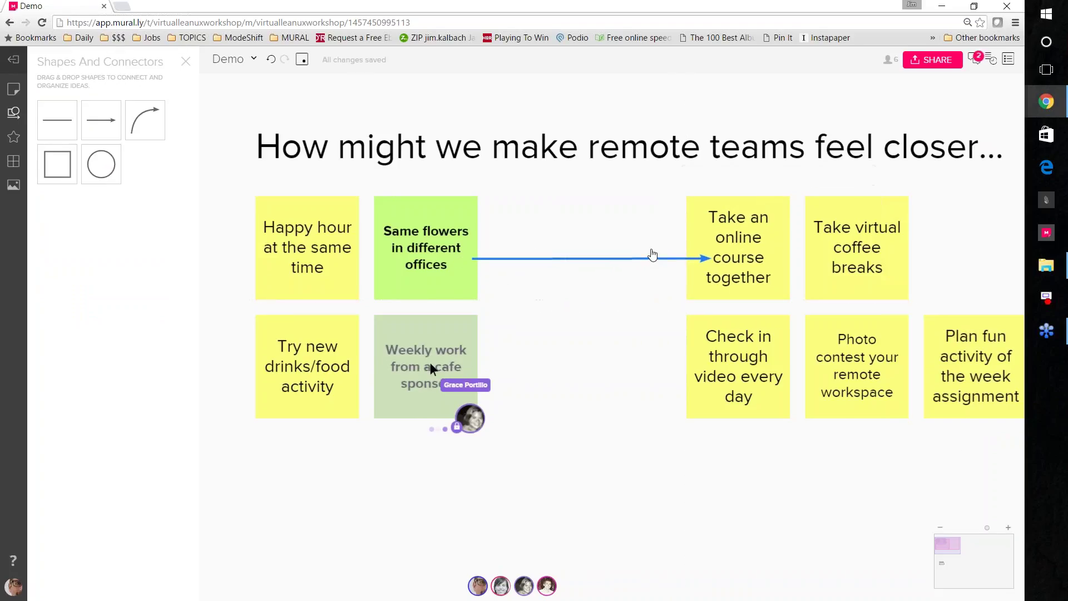
# Step: Try moving the "Take an online course together" note away from and back to its place with the connector attached
pyautogui.click(683, 261)
pyautogui.hotkey('ctrl', 'shift', 'z')
pyautogui.hotkey('ctrl', 'shift', 'z')
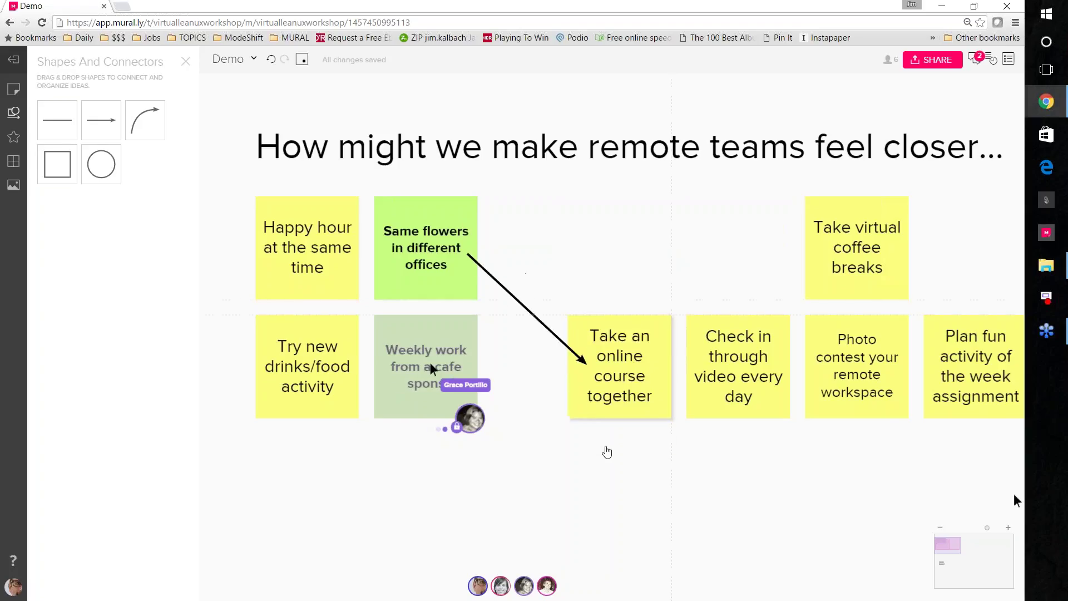
pyautogui.hotkey('ctrl', 'z')
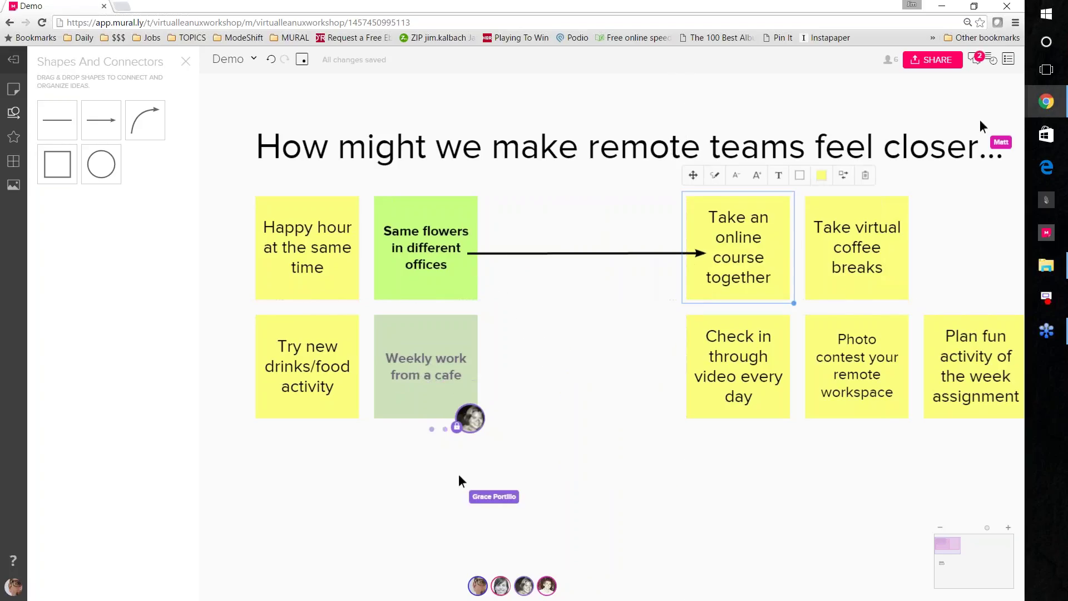
pyautogui.click(596, 286)
# Step: Place a check mark icon on the "Same flowers in different offices" note and a thumbs-up icon on "Try new drinks/food activity"
pyautogui.click(14, 140)
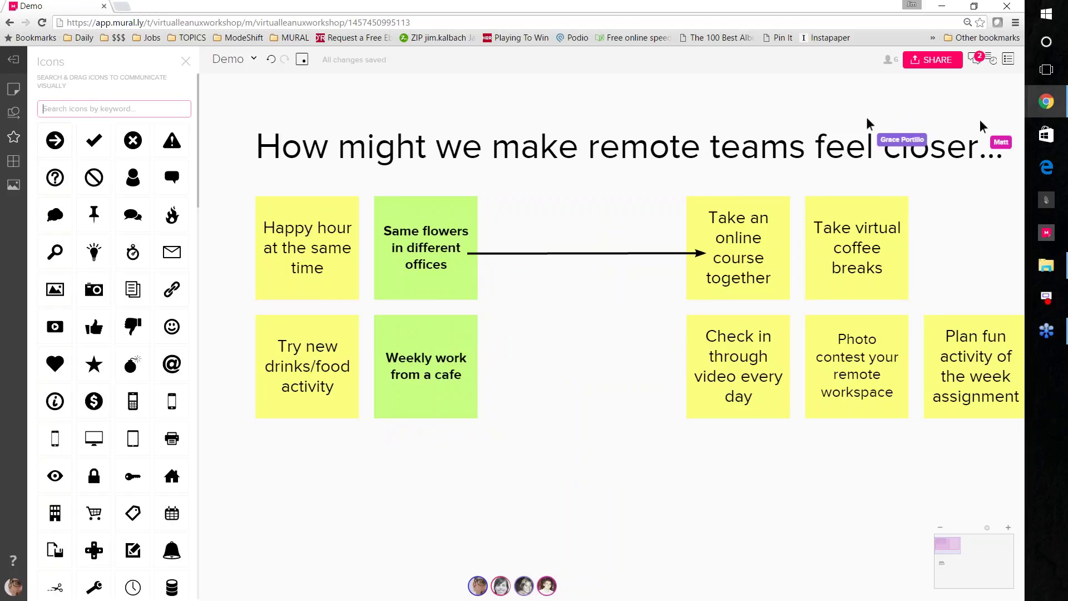
pyautogui.moveTo(102, 146); pyautogui.dragTo(411, 231)
pyautogui.moveTo(87, 322); pyautogui.dragTo(271, 332)
pyautogui.click(646, 344)
pyautogui.press('Delete')
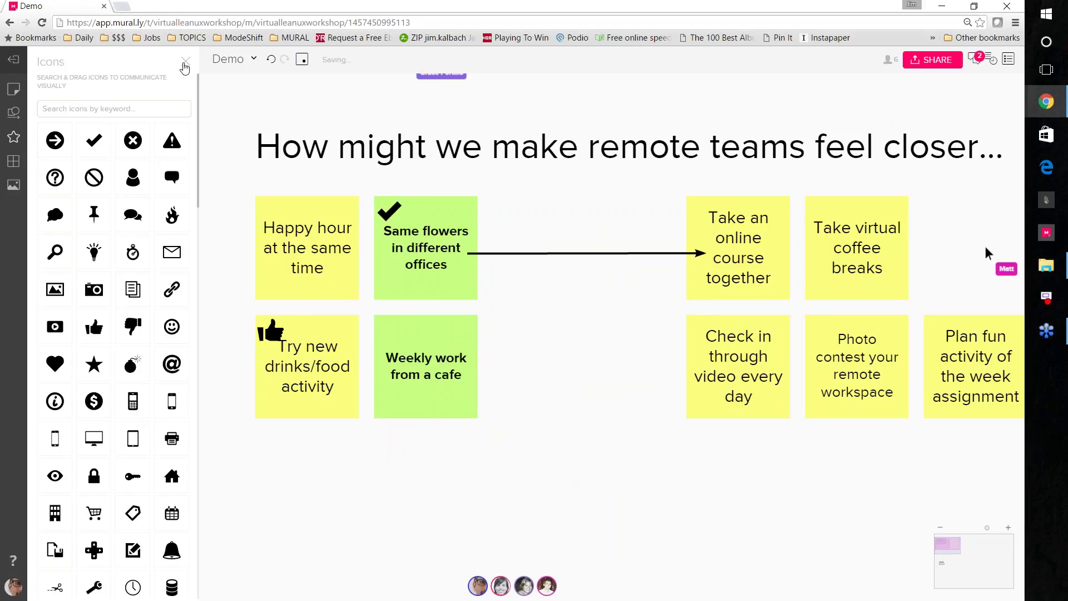
pyautogui.click(185, 61)
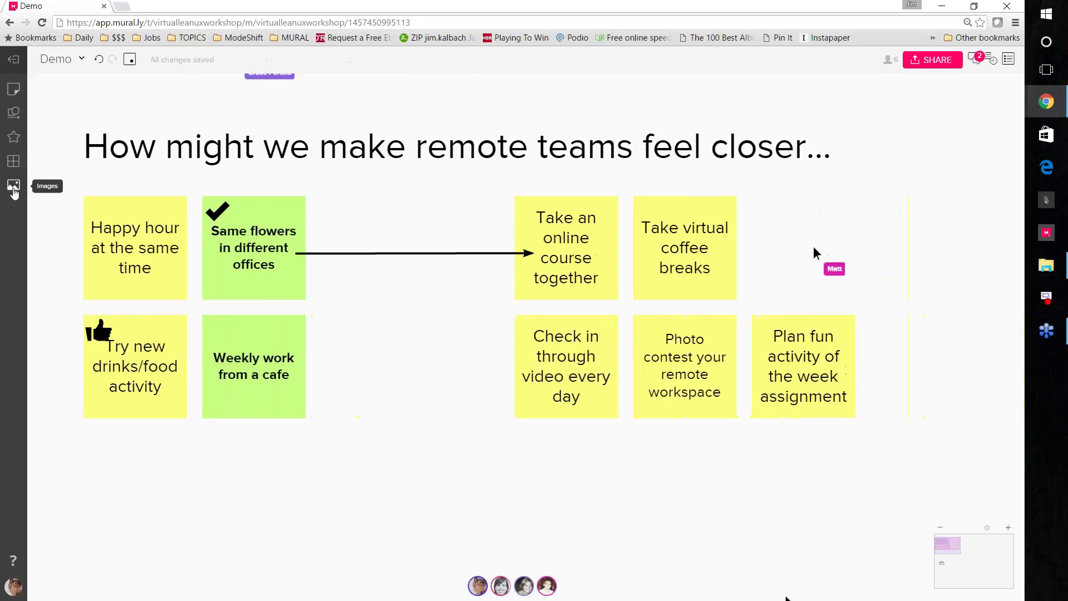
# Step: Search for images of "conference call" and place the conference phone picture below the "Weekly work from a cafe" note
pyautogui.click(14, 185)
pyautogui.click(74, 109)
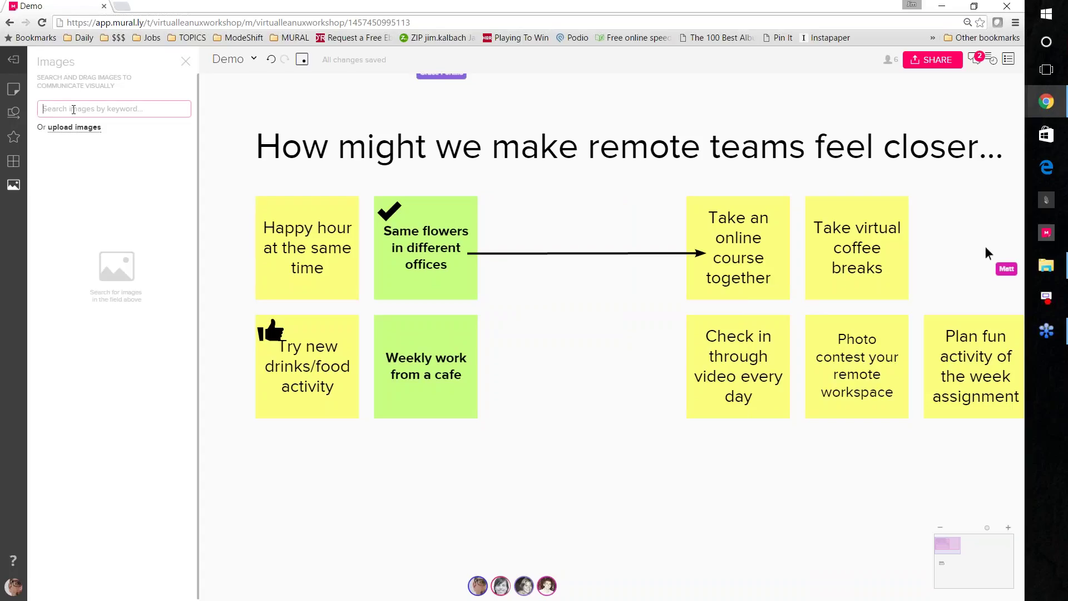
pyautogui.write('conference call')
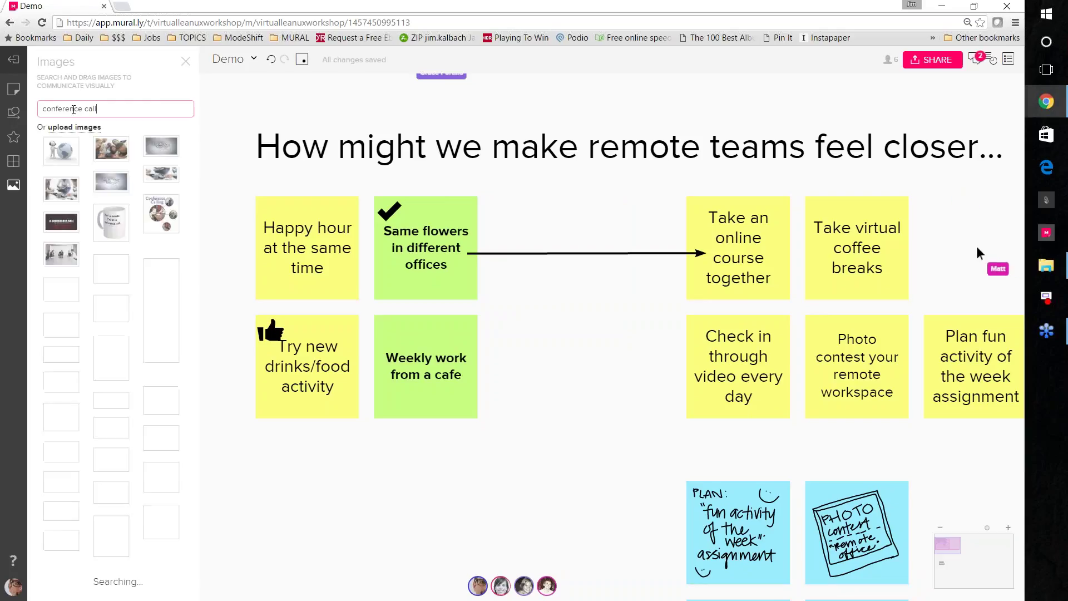
pyautogui.moveTo(111, 221)
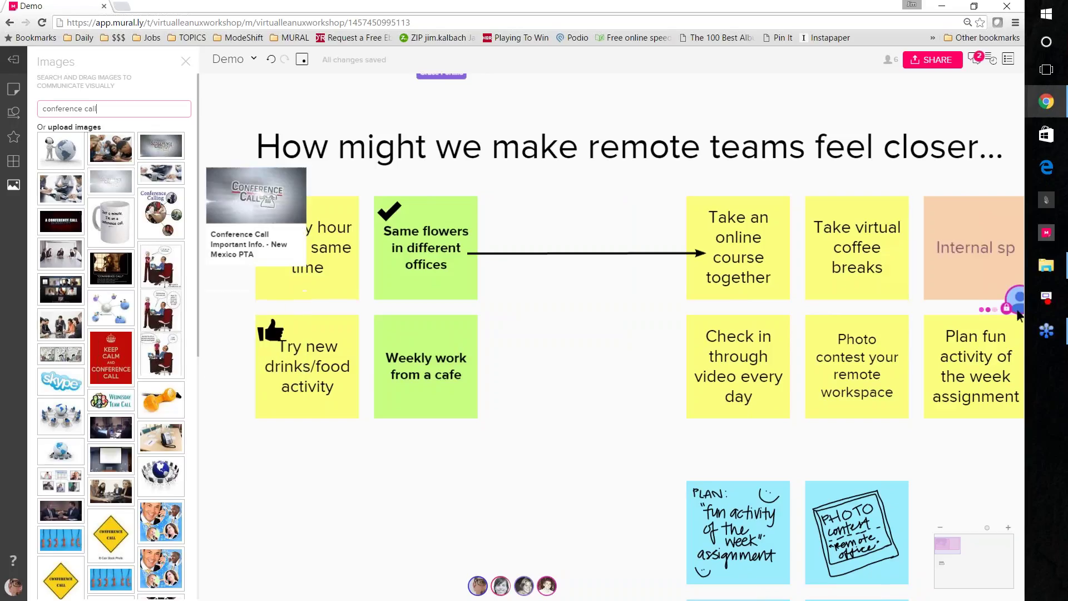
pyautogui.moveTo(61, 482)
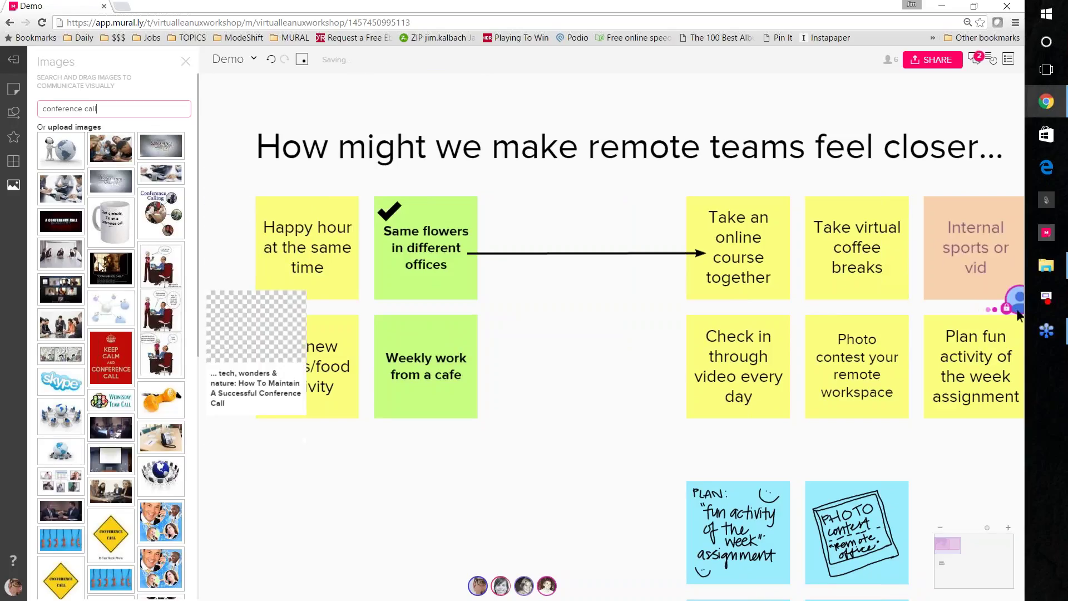
pyautogui.moveTo(106, 281)
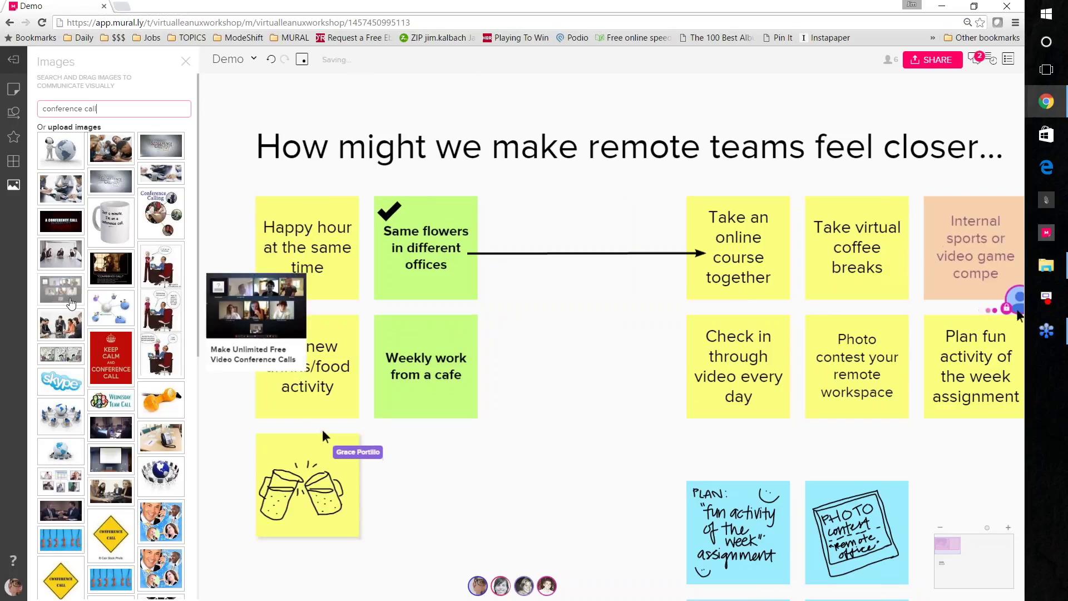
pyautogui.scroll(-1, 75, 307)
pyautogui.scroll(-4, 75, 306)
pyautogui.moveTo(111, 468); pyautogui.dragTo(418, 447)
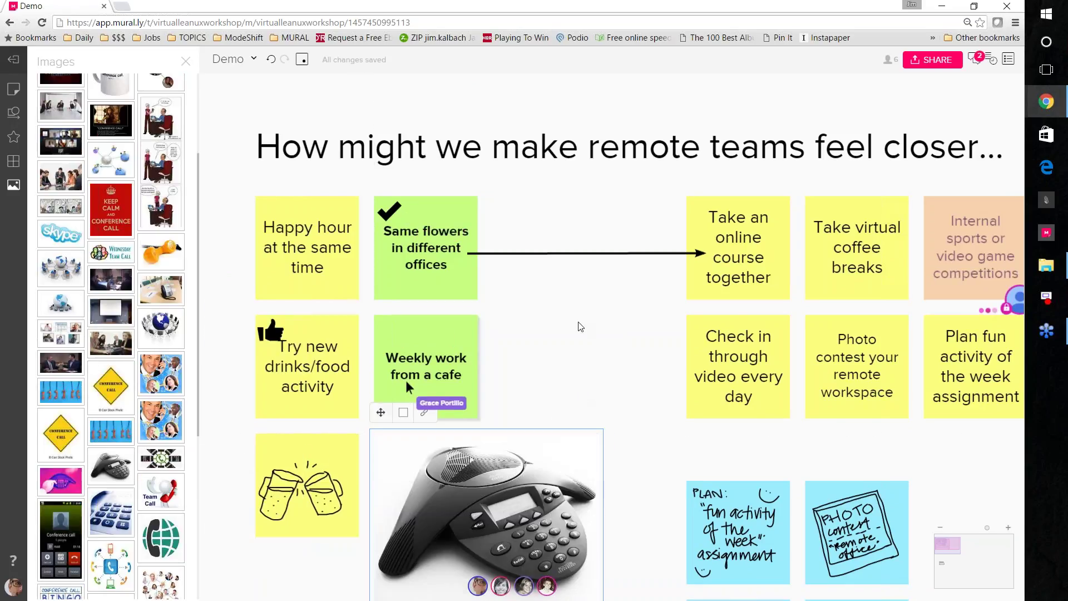
# Step: Delete the title text underneath the conference phone picture
pyautogui.scroll(-4, 580, 326)
pyautogui.doubleClick(474, 439)
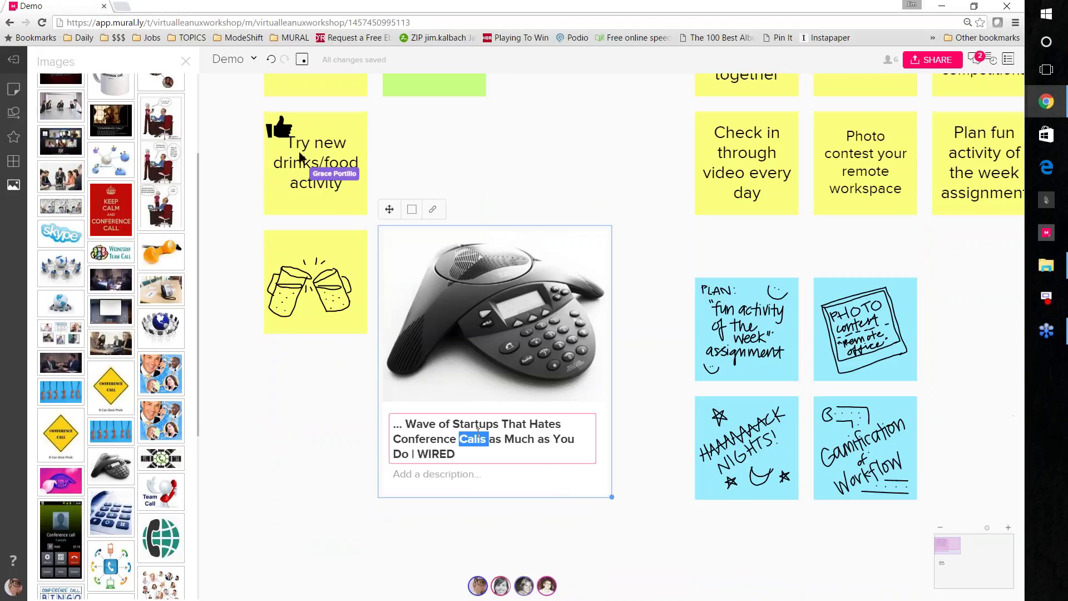
pyautogui.hotkey('ctrl', 'a')
pyautogui.press('BackSpace')
pyautogui.click(467, 515)
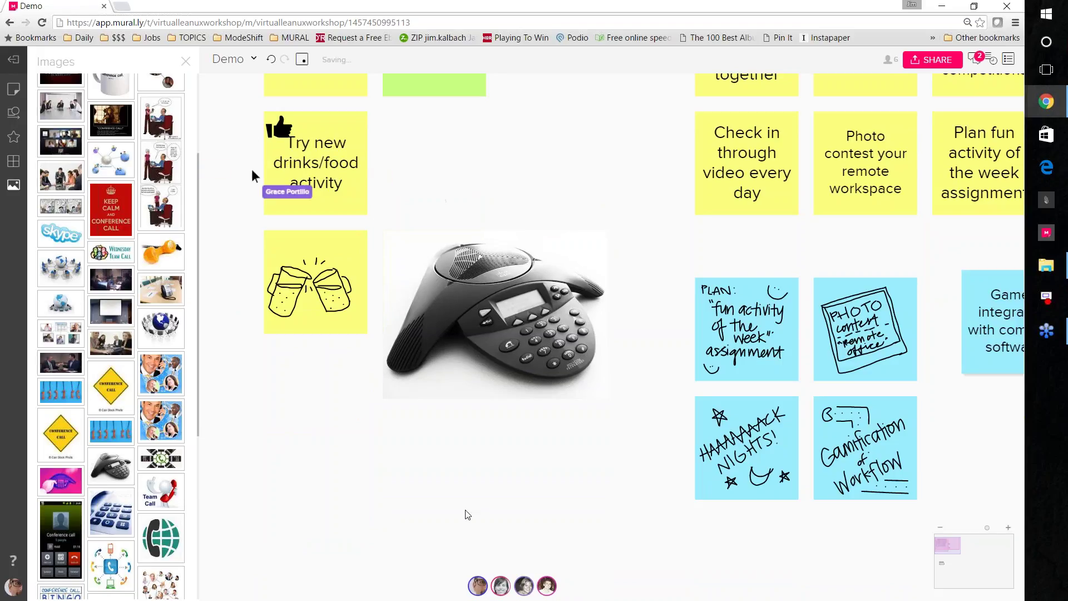
# Step: Move the conference phone picture clear of the notes, just below the green "Weekly work from a cafe" note
pyautogui.scroll(-3, 467, 514)
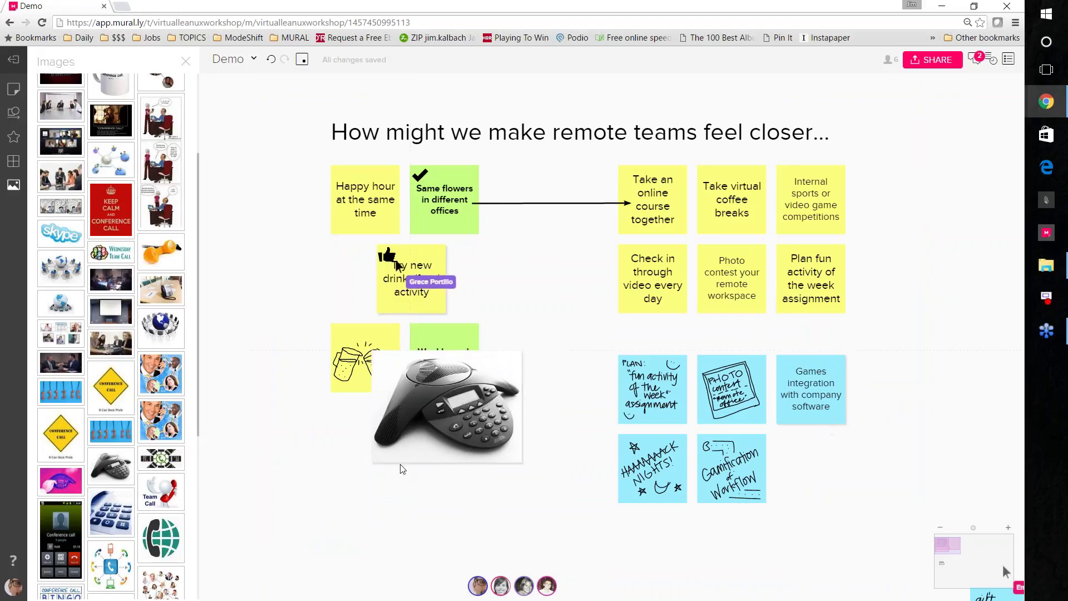
pyautogui.moveTo(402, 469); pyautogui.dragTo(378, 507)
pyautogui.scroll(1, 378, 508)
pyautogui.hscroll(1, 378, 507)
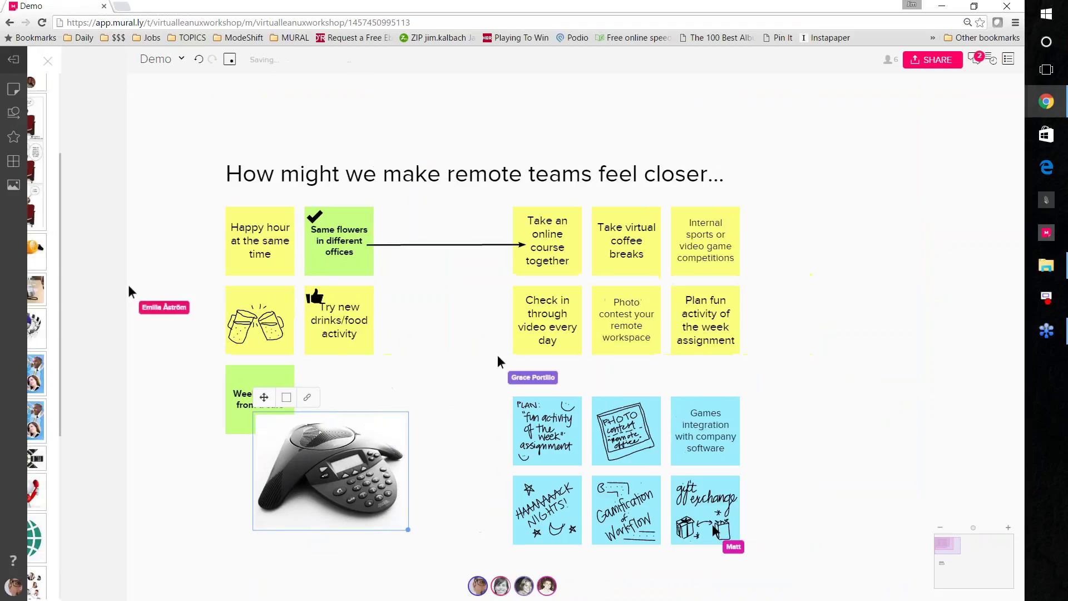
pyautogui.click(250, 111)
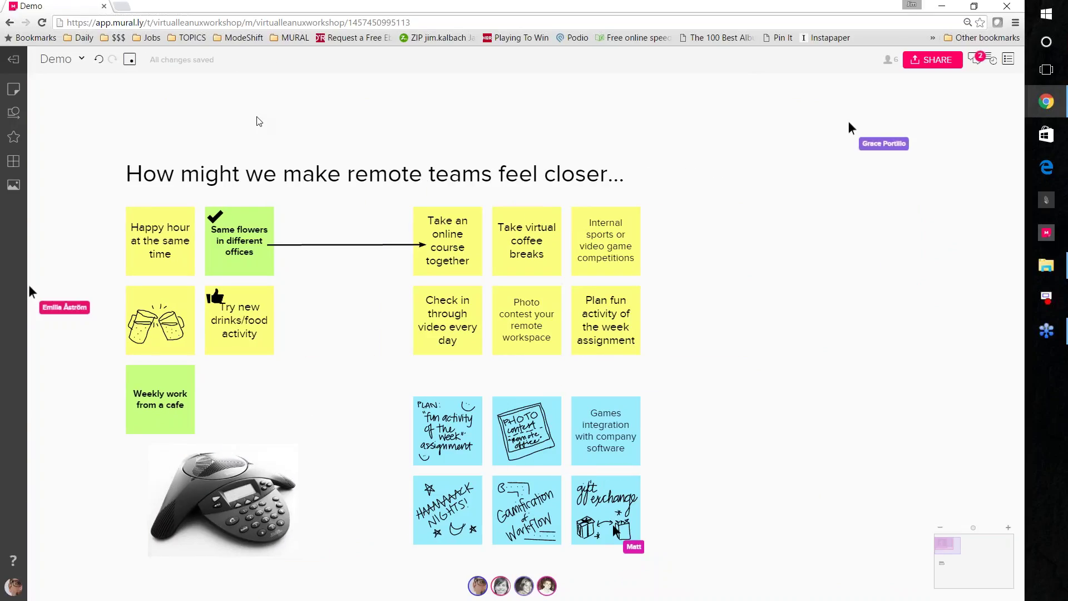
# Step: Add the MURAL Quick Guide PDF file to the mural and position it below the conference phone picture
pyautogui.moveTo(258, 119); pyautogui.dragTo(314, 112)
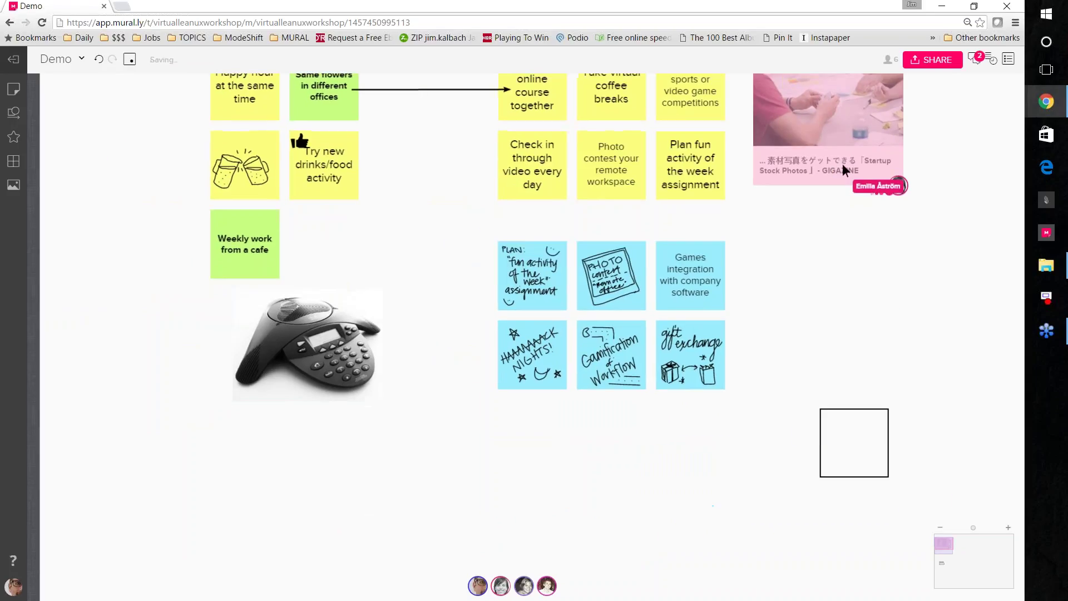
pyautogui.moveTo(0, 548); pyautogui.dragTo(203, 432)
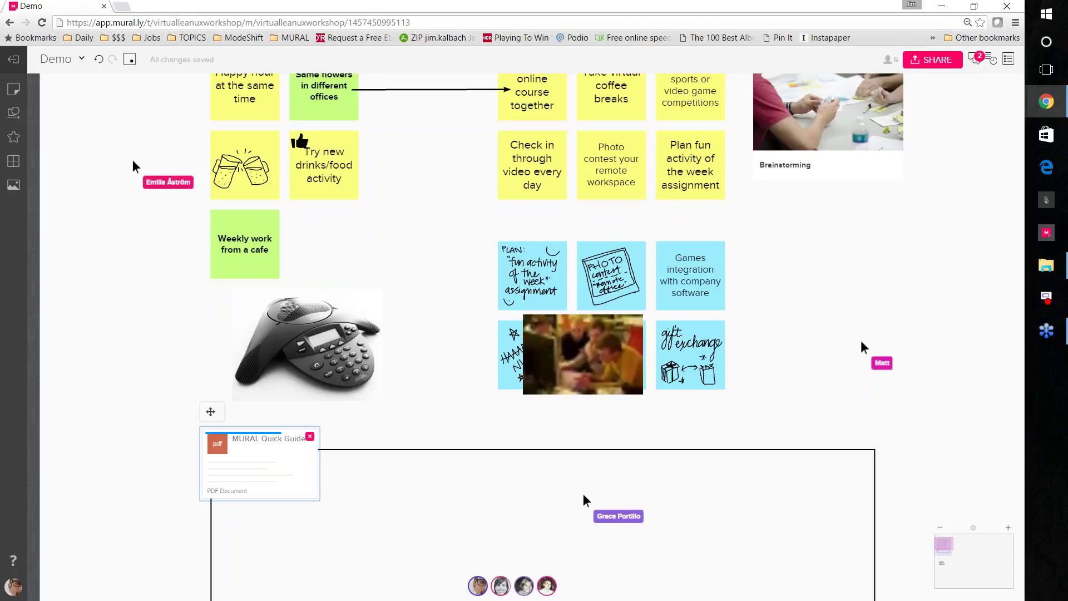
pyautogui.moveTo(166, 412); pyautogui.dragTo(266, 459)
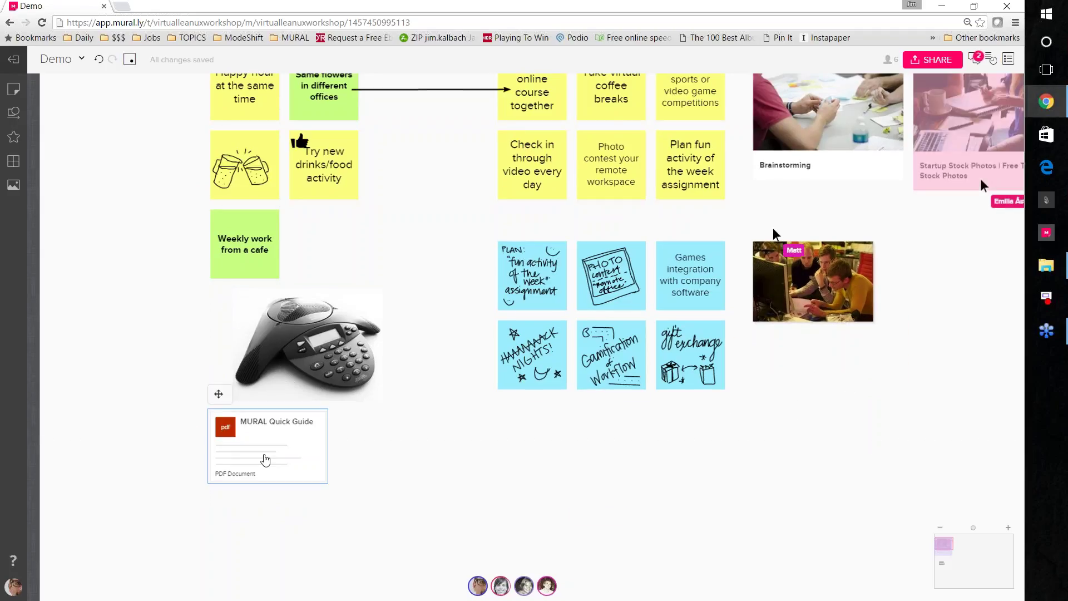
# Step: Add an empty green sticky note below the MURAL Quick Guide document
pyautogui.scroll(3, 266, 460)
pyautogui.scroll(-5, 245, 467)
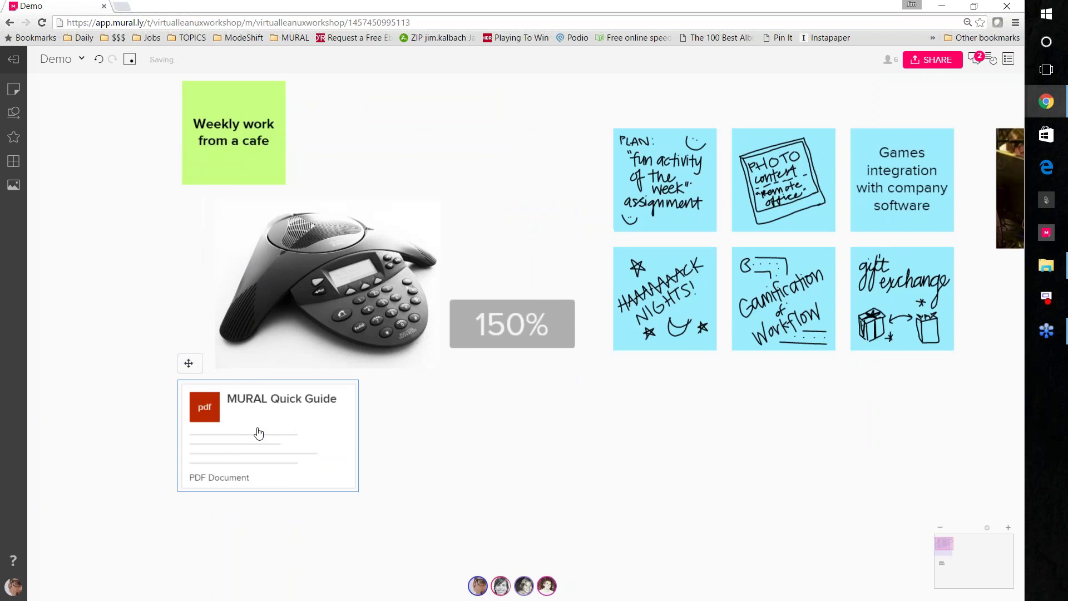
pyautogui.doubleClick(238, 521)
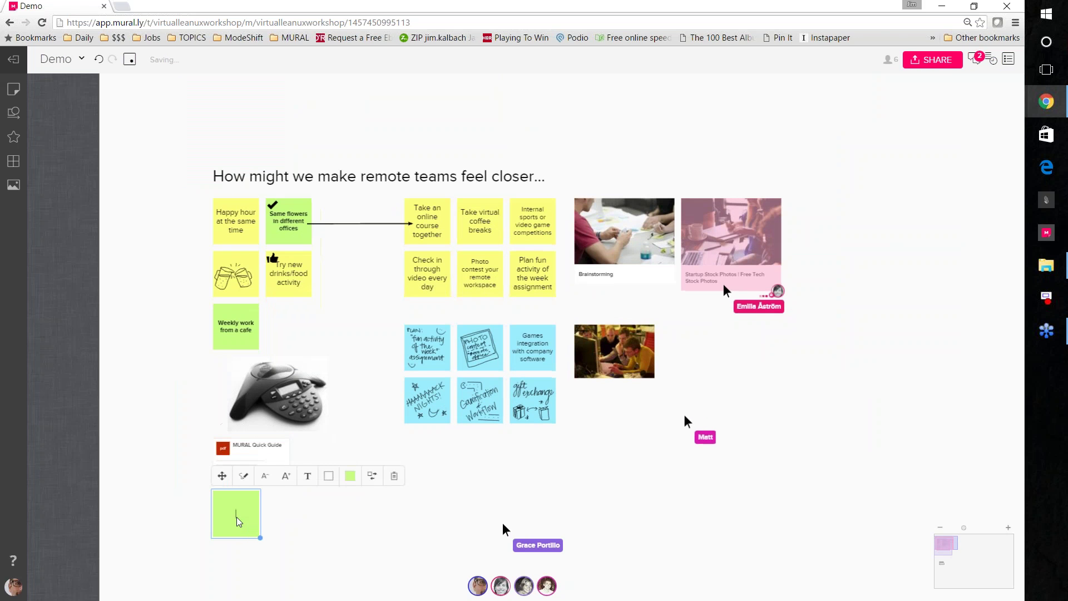
# Step: Add the brown bear image file beside the PDF document and empty green note, and scale it down
pyautogui.moveTo(3, 512); pyautogui.dragTo(327, 582)
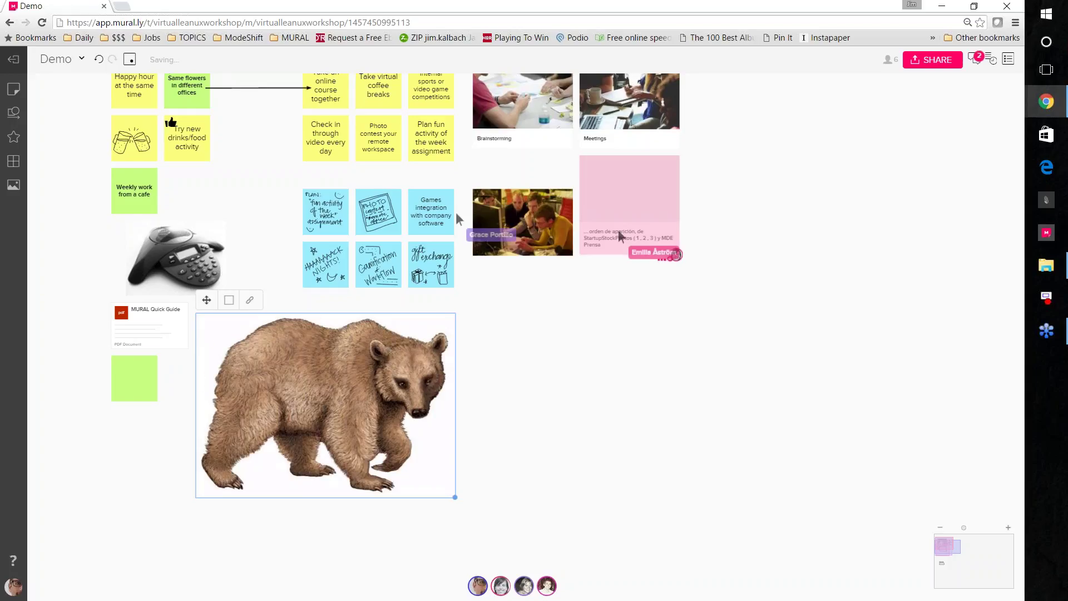
pyautogui.click(318, 471)
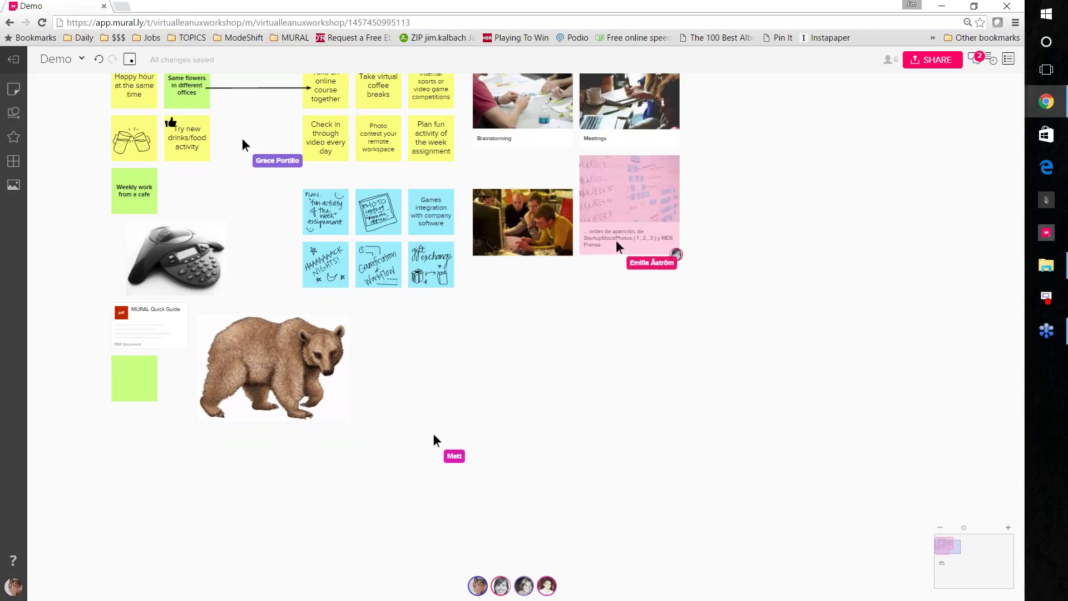
pyautogui.moveTo(86, 247); pyautogui.dragTo(190, 361)
pyautogui.moveTo(176, 172); pyautogui.dragTo(210, 215)
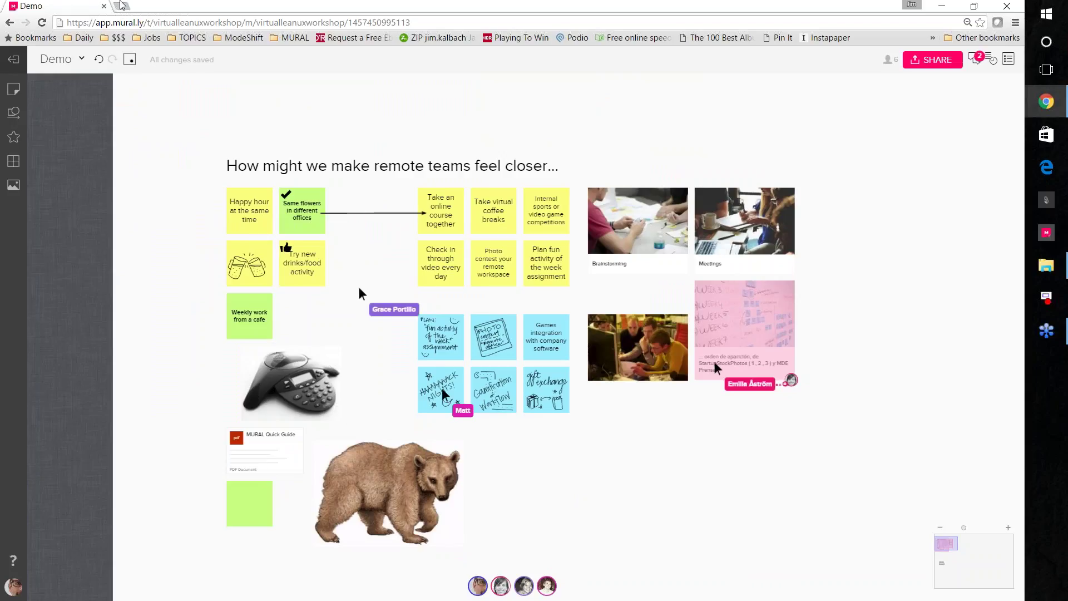
# Step: Search the web for "youtube mural 84" in a new tab and open the "MURAL + Microsoft Surface Hub (84" 4k touchscreen)" video
pyautogui.click(121, 5)
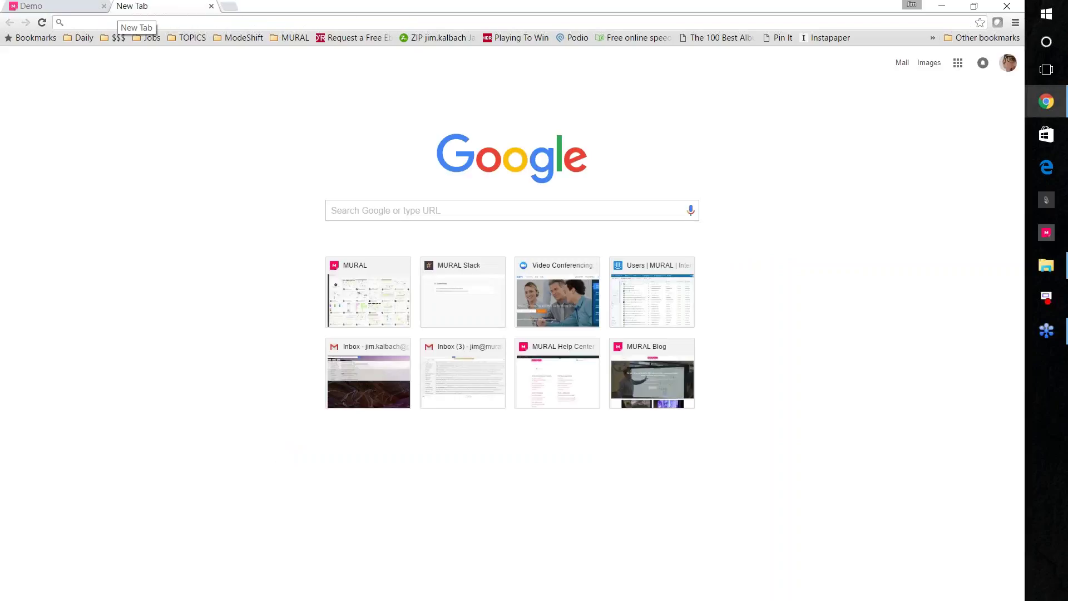
pyautogui.write('youtube mural 84')
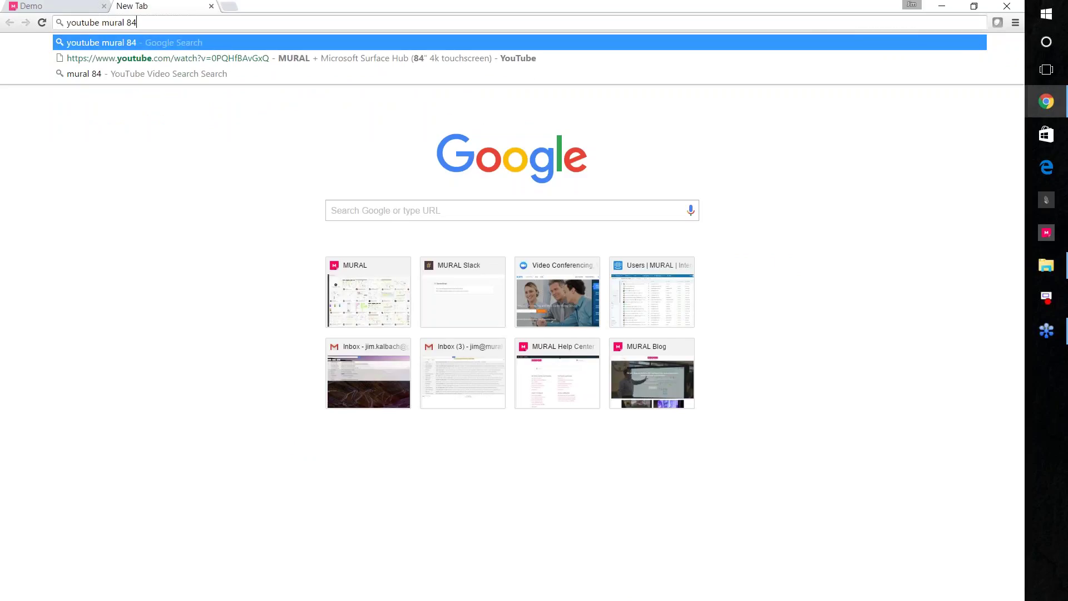
pyautogui.press('Return')
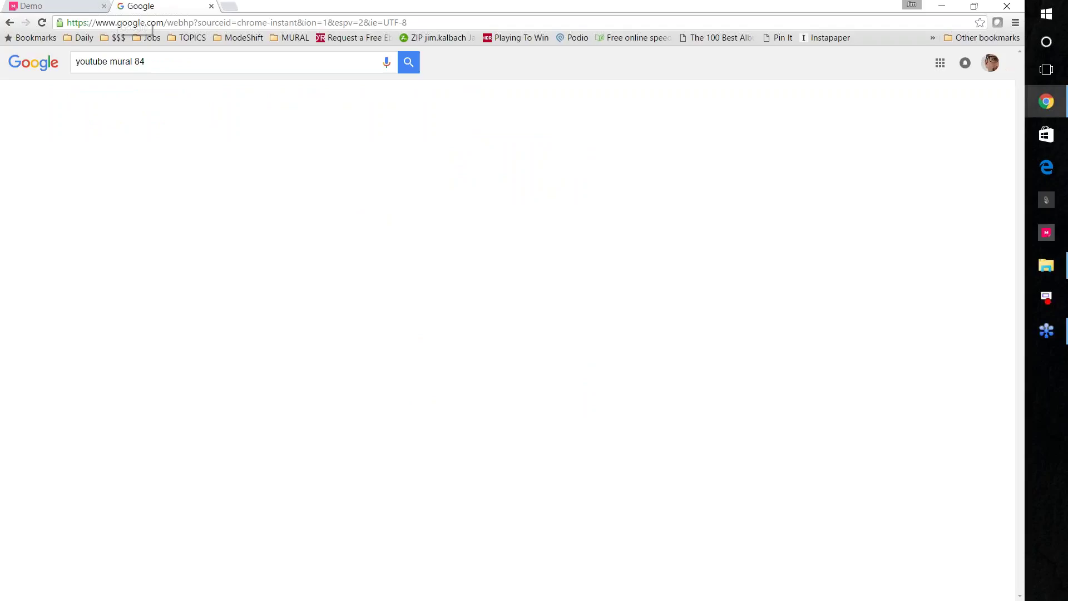
pyautogui.rightClick(147, 148)
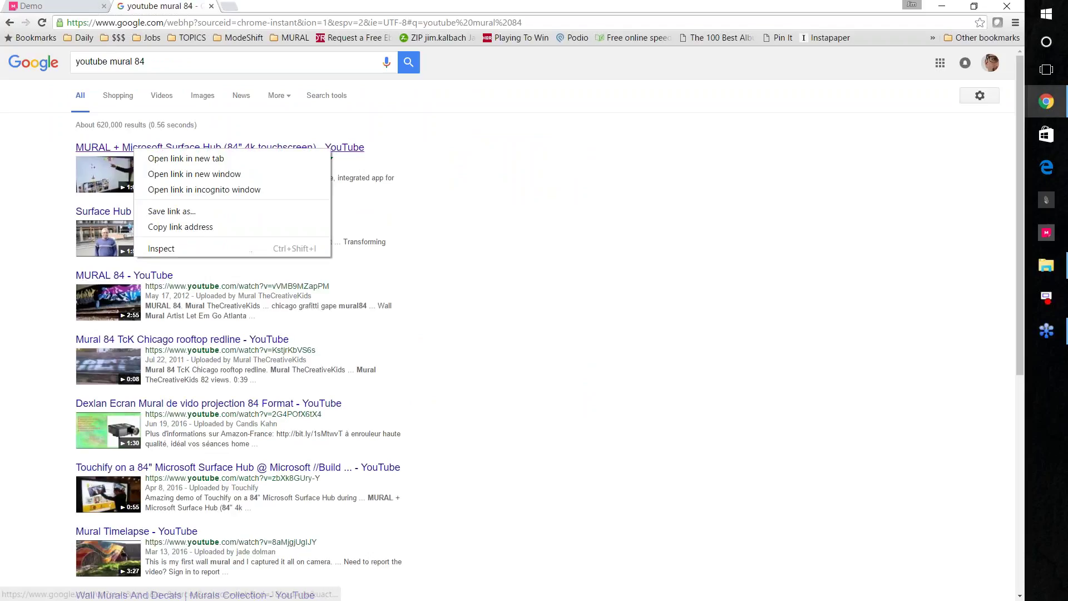
pyautogui.click(148, 149)
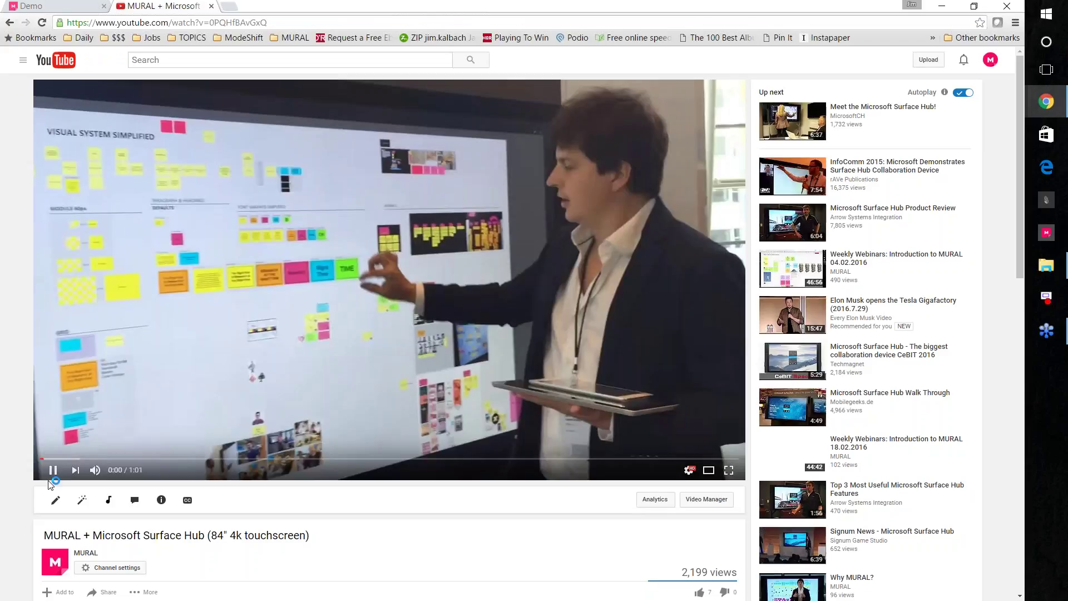
# Step: Pause the YouTube video and paste its web address into the Demo mural, in the empty area beside the bear picture
pyautogui.click(51, 473)
pyautogui.hotkey('ctrl', 'l')
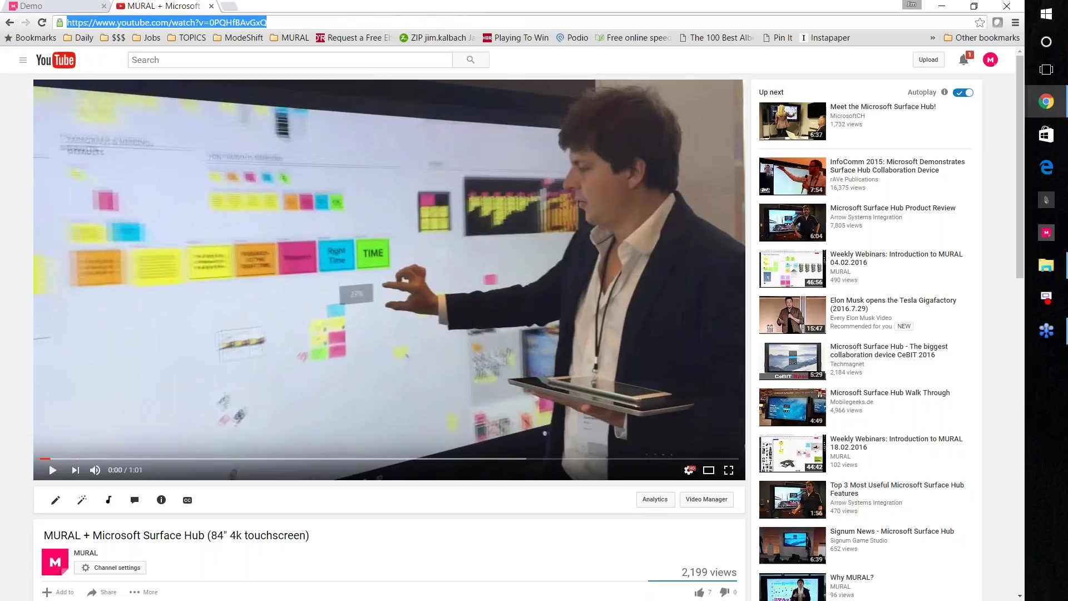
pyautogui.click(71, 6)
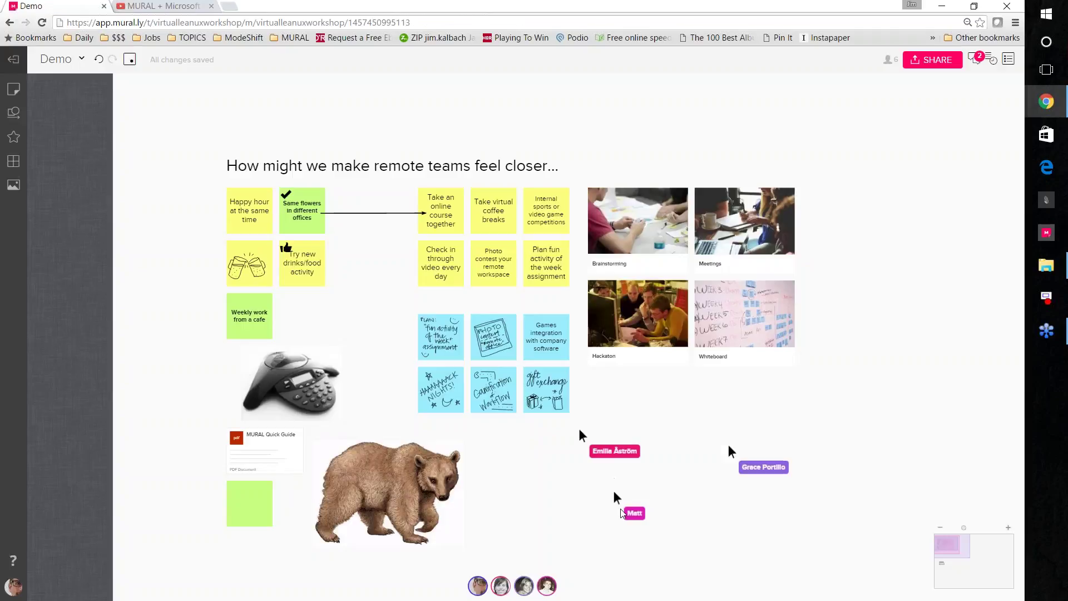
pyautogui.doubleClick(598, 504)
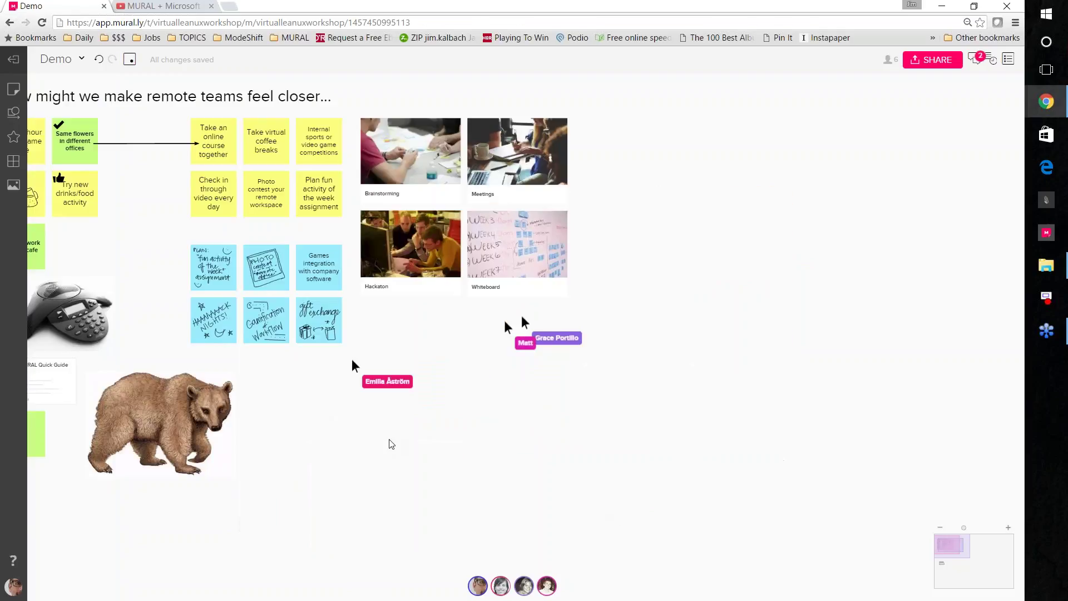
pyautogui.write('https://www.youtube.com/watch?v=0PQHIBAvGxQ')
pyautogui.click(416, 470)
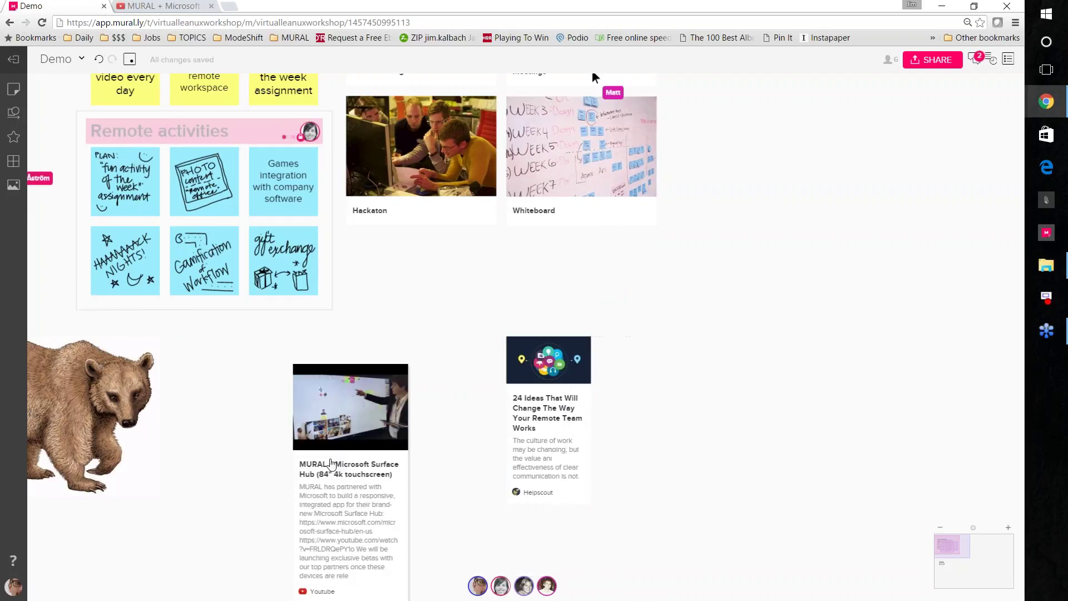
# Step: Examine the thumbnail, title and description on the Surface Hub video card up close
pyautogui.click(331, 463)
pyautogui.scroll(3, 331, 464)
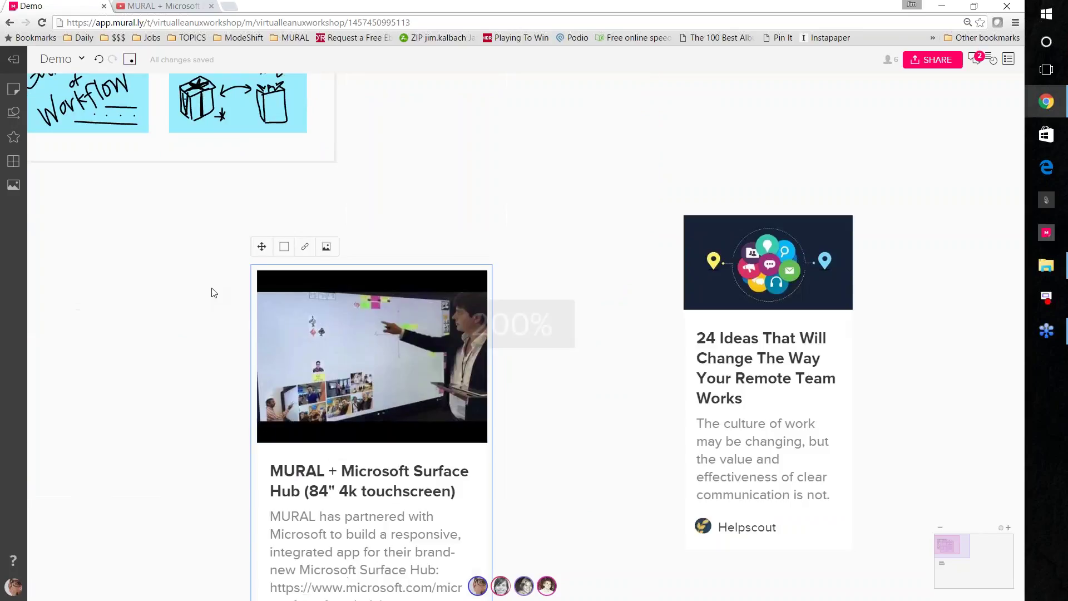
pyautogui.scroll(-1, 211, 292)
pyautogui.click(249, 339)
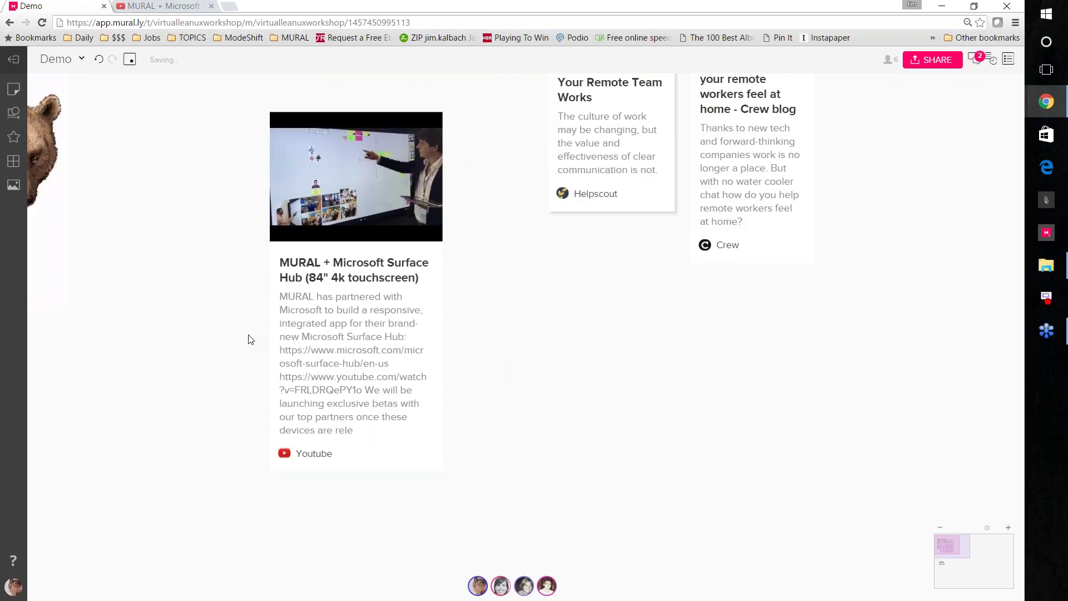
# Step: Delete the MURAL Quick Guide PDF card below the conference phone picture and undo the deletion
pyautogui.scroll(-4, 248, 340)
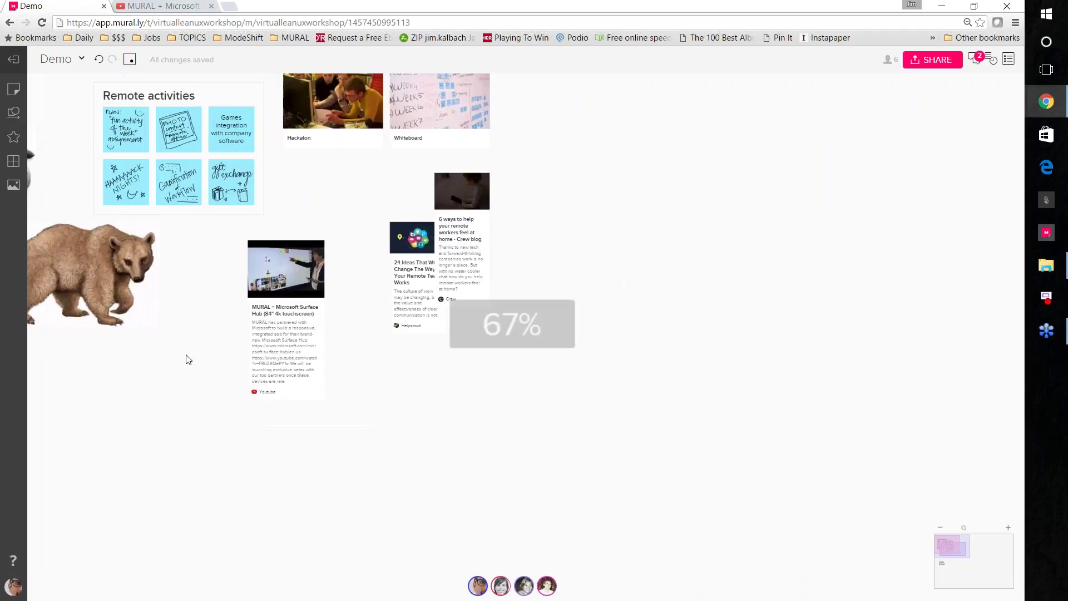
pyautogui.moveTo(188, 360); pyautogui.dragTo(484, 429)
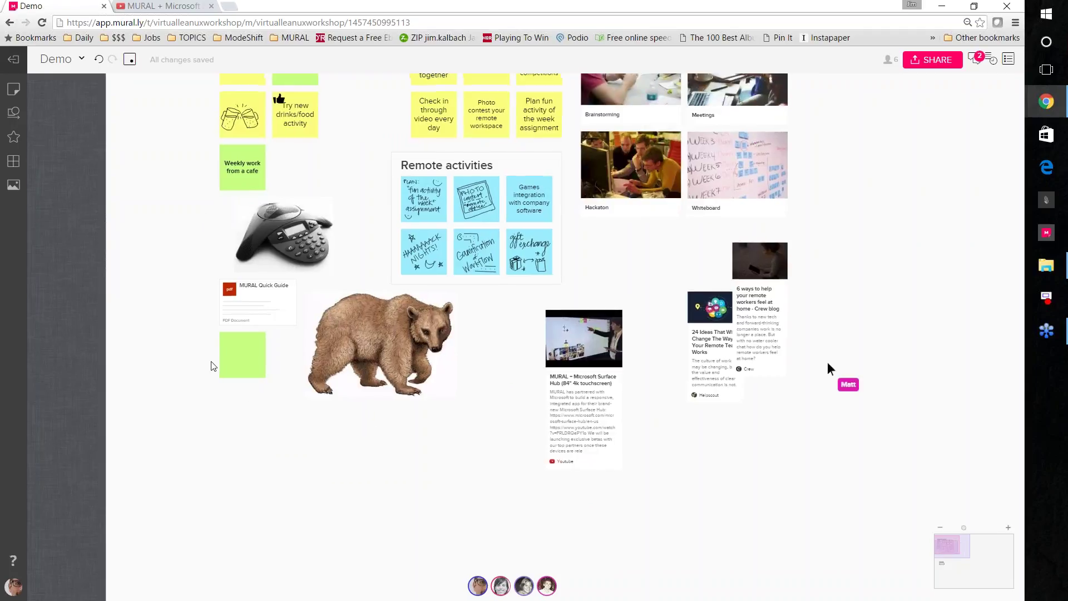
pyautogui.moveTo(258, 391); pyautogui.dragTo(159, 482)
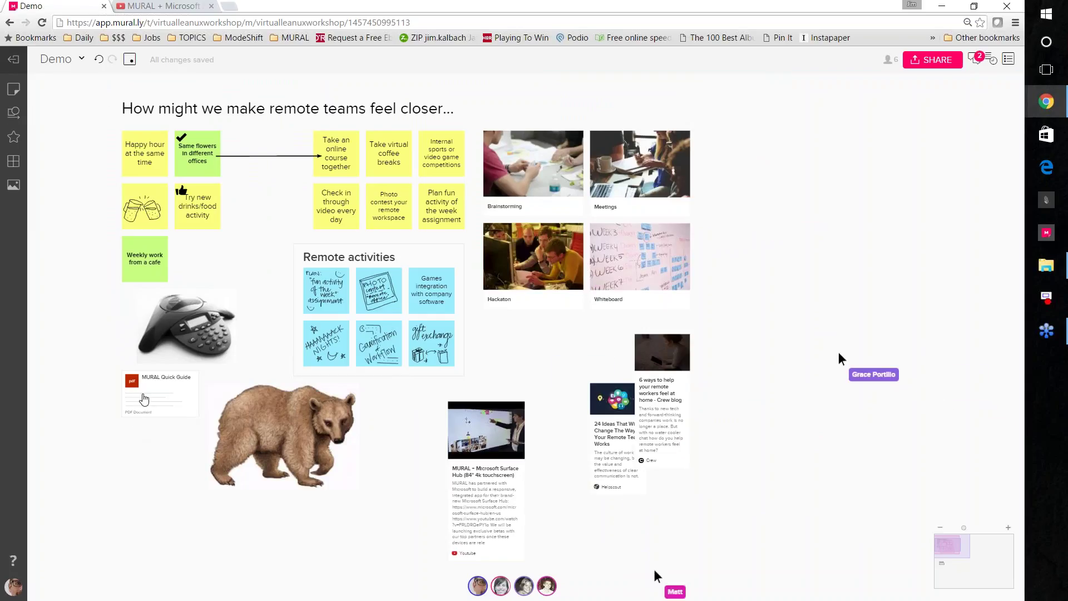
pyautogui.scroll(2, 143, 399)
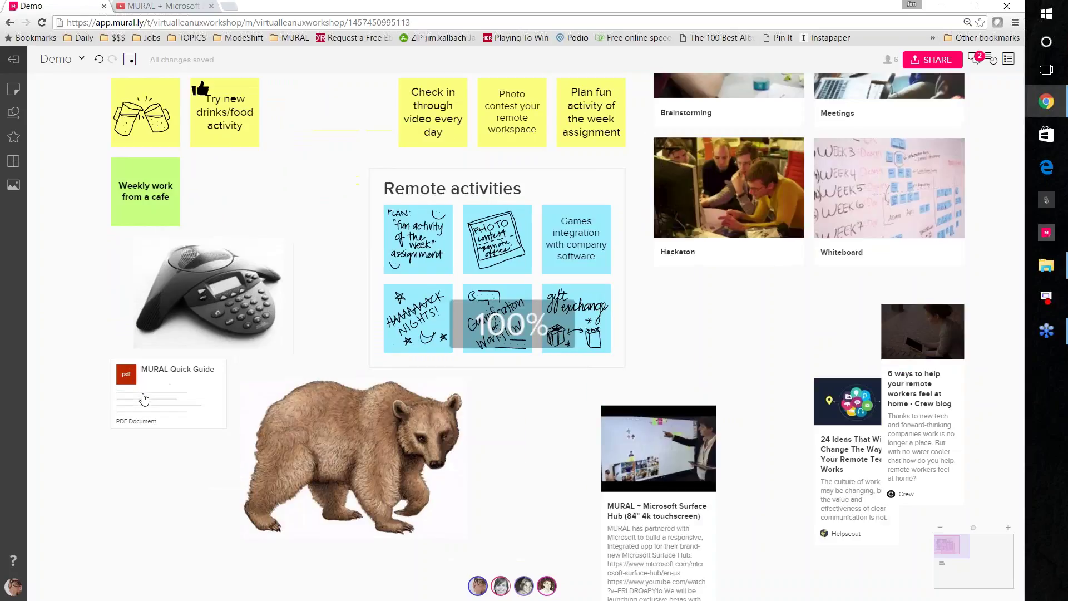
pyautogui.click(144, 399)
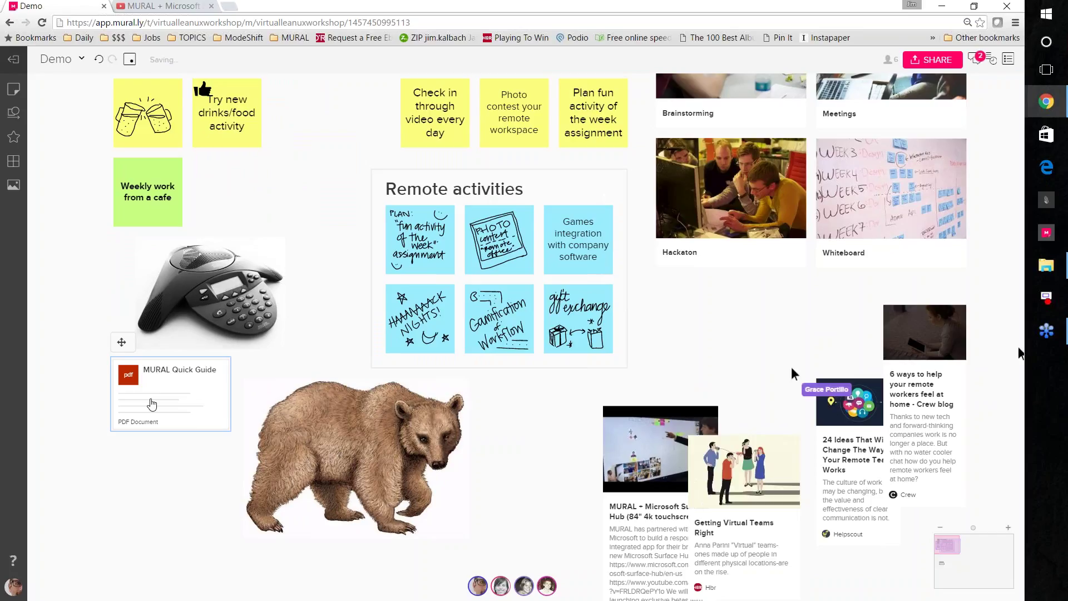
pyautogui.press('Delete')
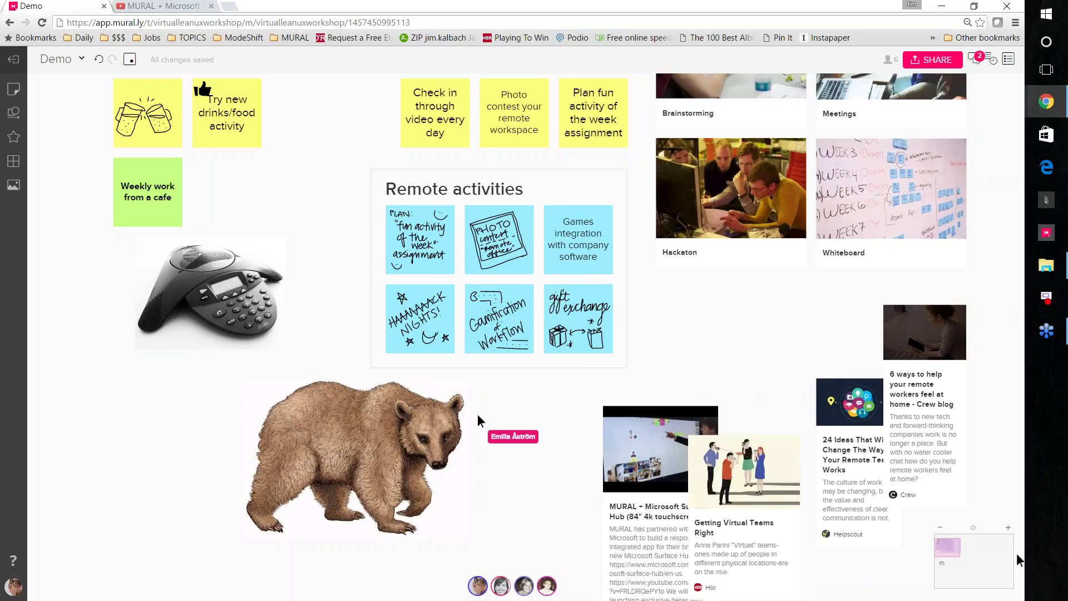
pyautogui.hotkey('ctrl', 'z')
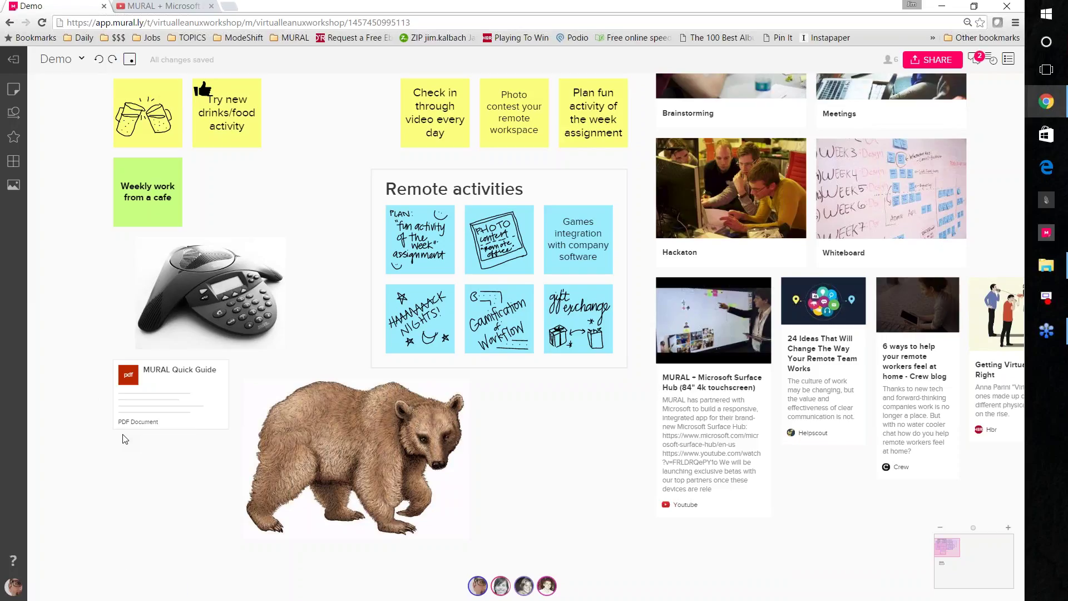
# Step: Review the keyboard shortcuts reference and the available help options, closing both
pyautogui.press('?')
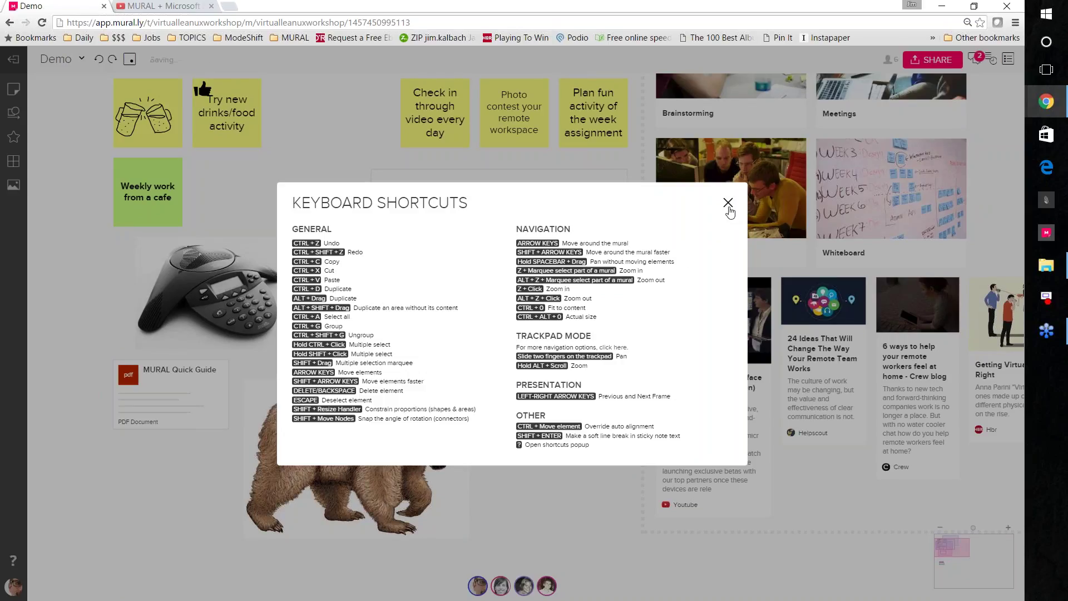
pyautogui.click(728, 206)
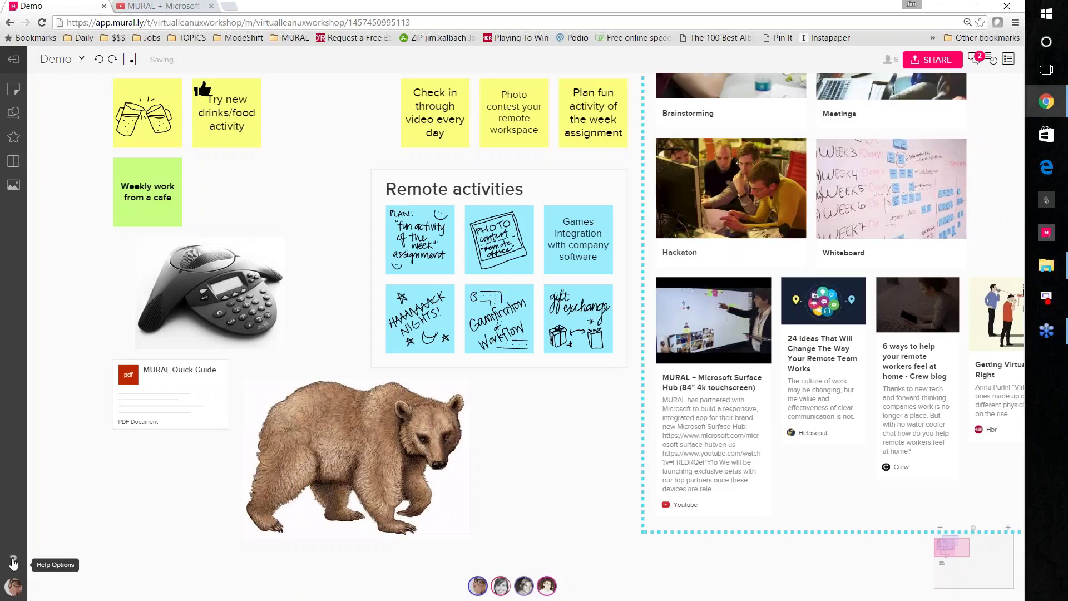
pyautogui.click(14, 563)
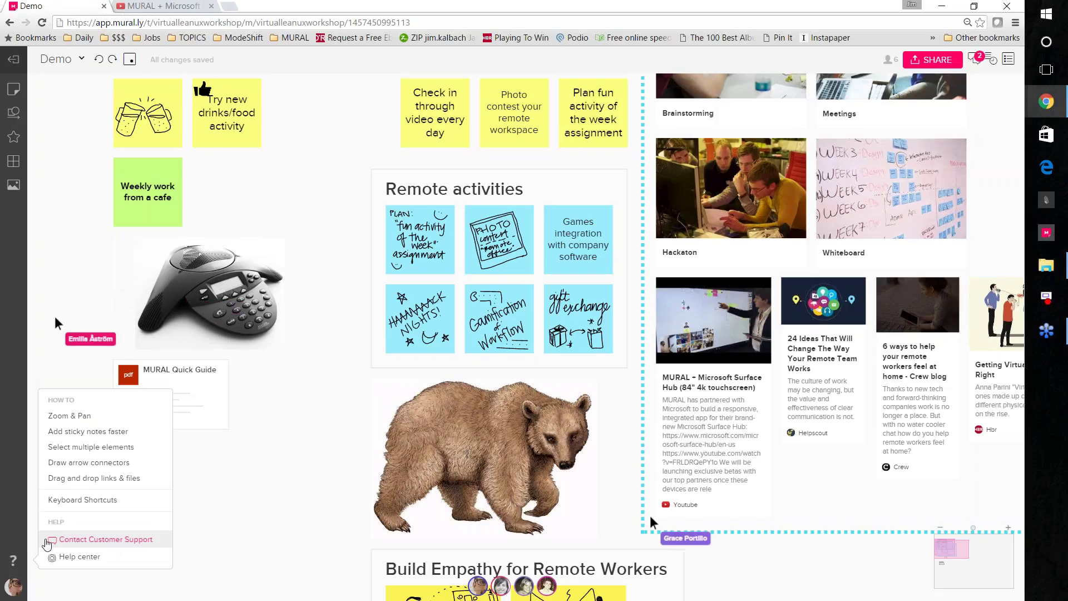
pyautogui.click(243, 513)
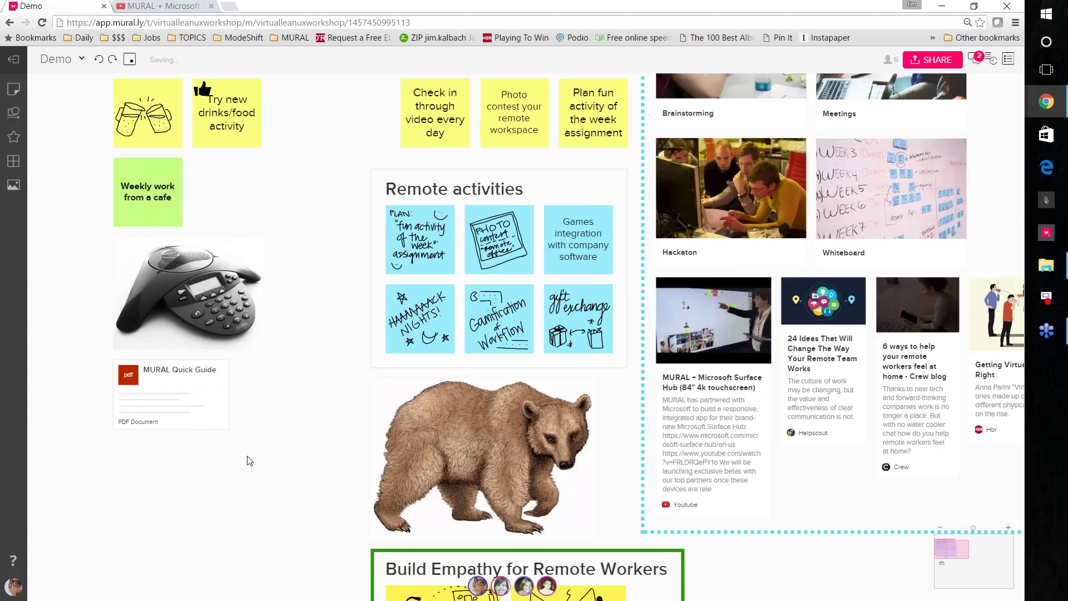
# Step: Survey the whole Demo mural through its overview map, including the empty regions and the grouped content areas
pyautogui.moveTo(285, 464); pyautogui.dragTo(294, 465)
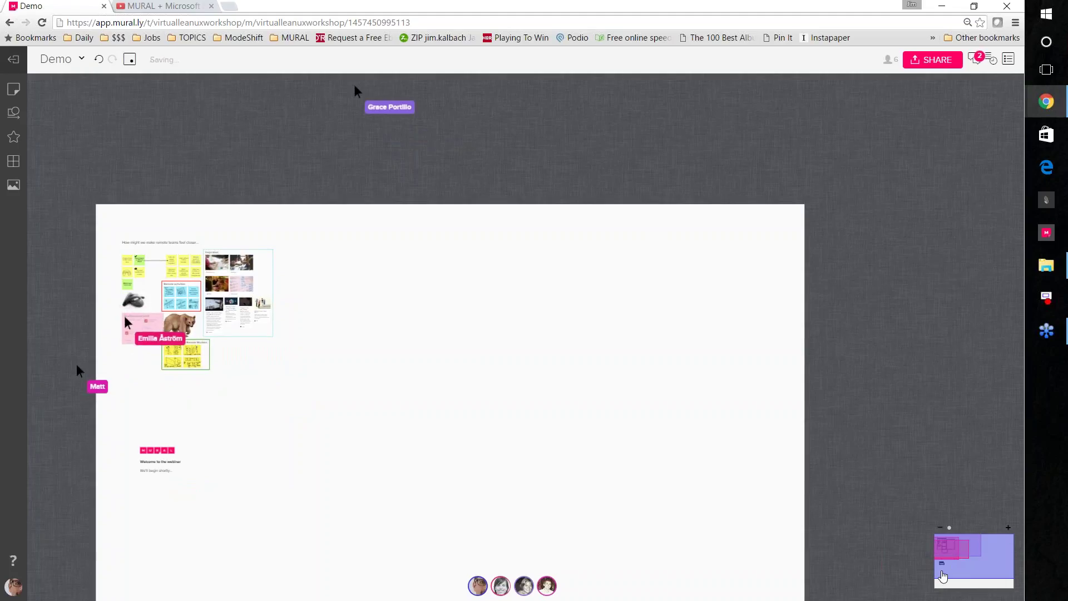
pyautogui.scroll(3, 688, 490)
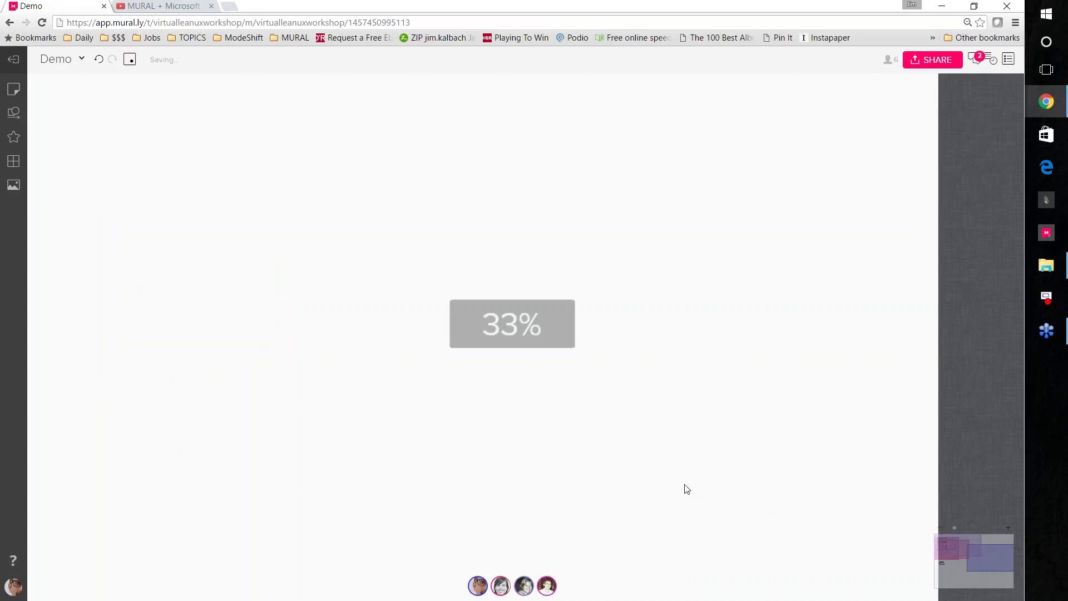
pyautogui.click(962, 580)
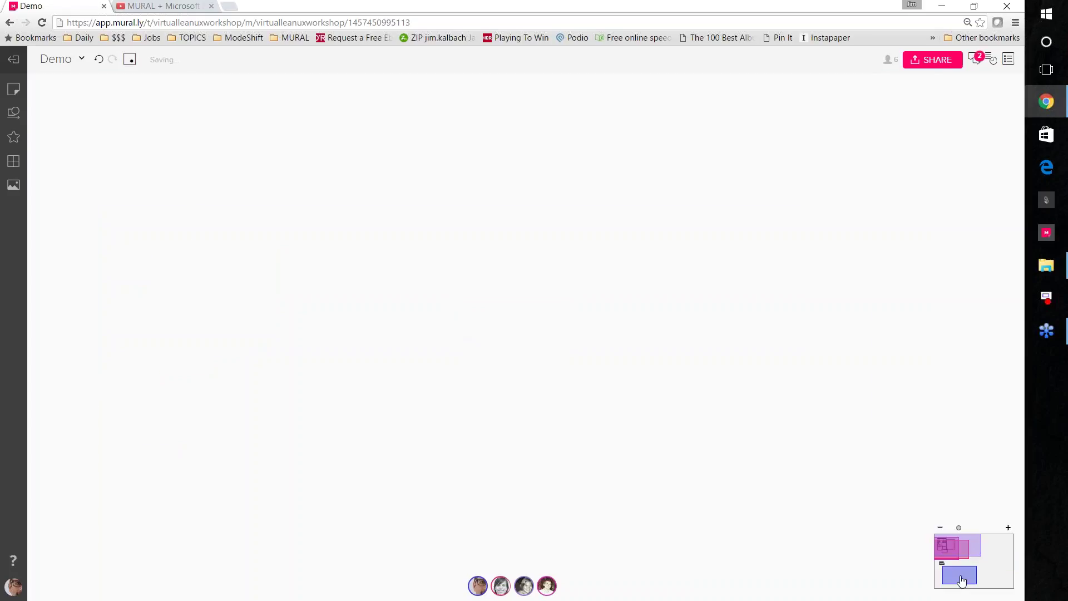
pyautogui.click(996, 547)
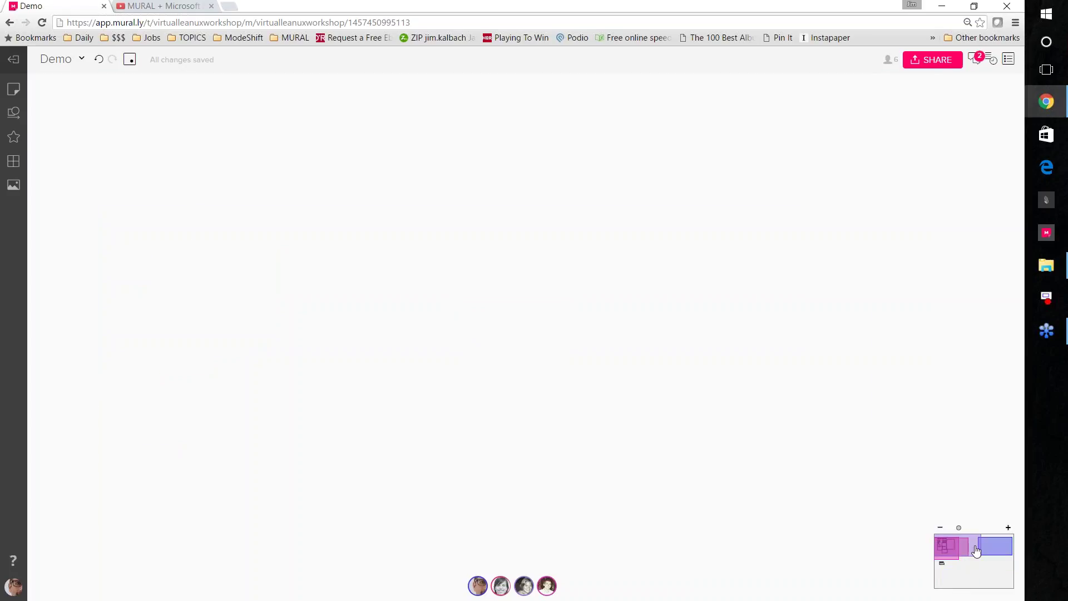
pyautogui.click(941, 553)
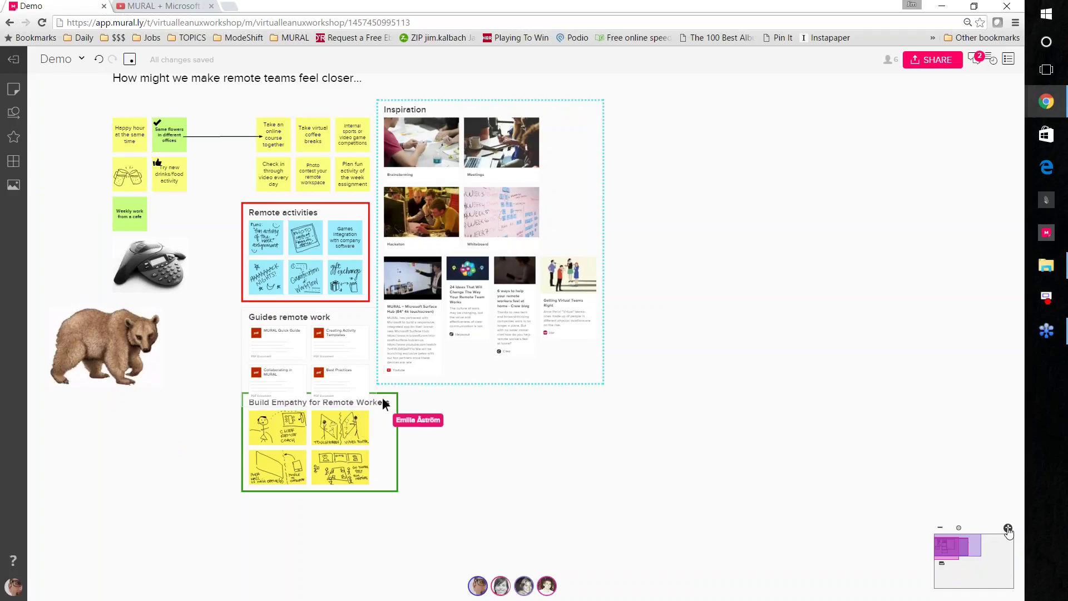
pyautogui.click(1008, 529)
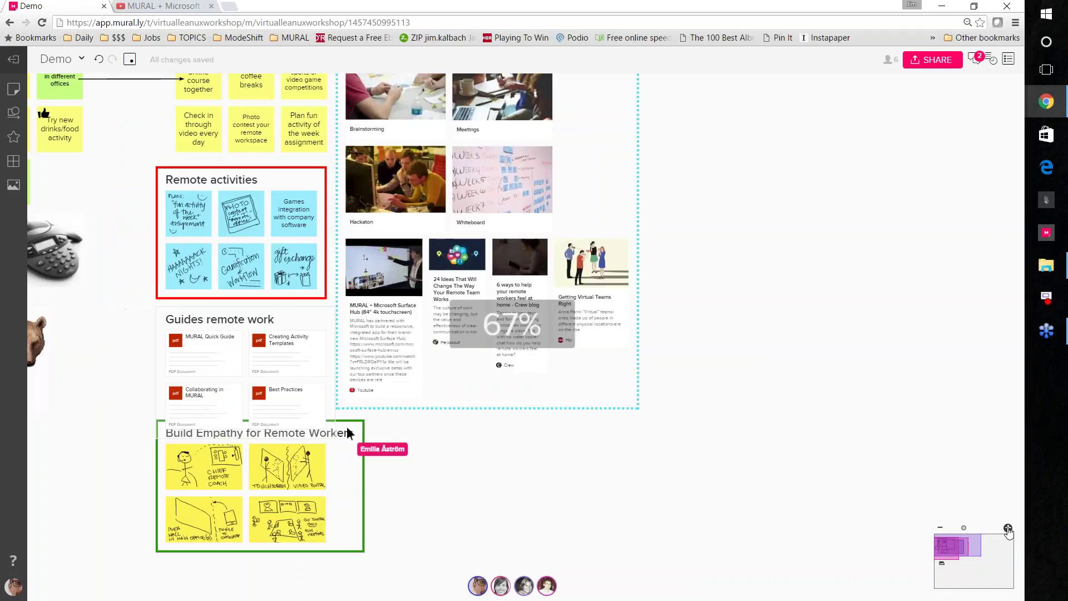
pyautogui.scroll(-1, 596, 503)
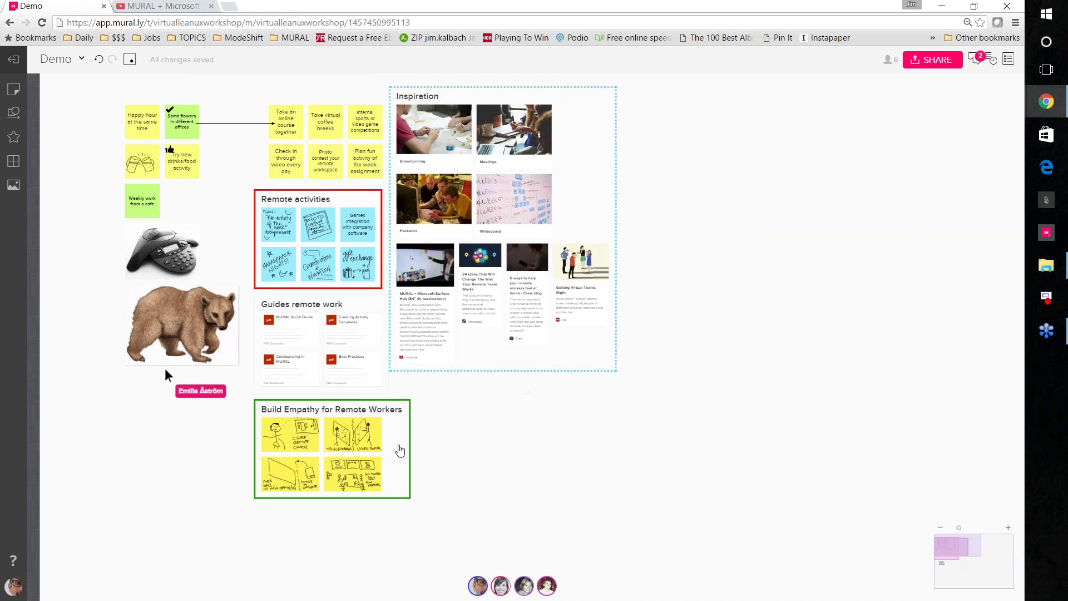
pyautogui.scroll(1, 499, 454)
pyautogui.scroll(1, 501, 454)
pyautogui.scroll(-1, 501, 454)
# Step: Review the trackpad and mouse navigation modes in the account's Controls settings and return to the Demo mural
pyautogui.click(13, 586)
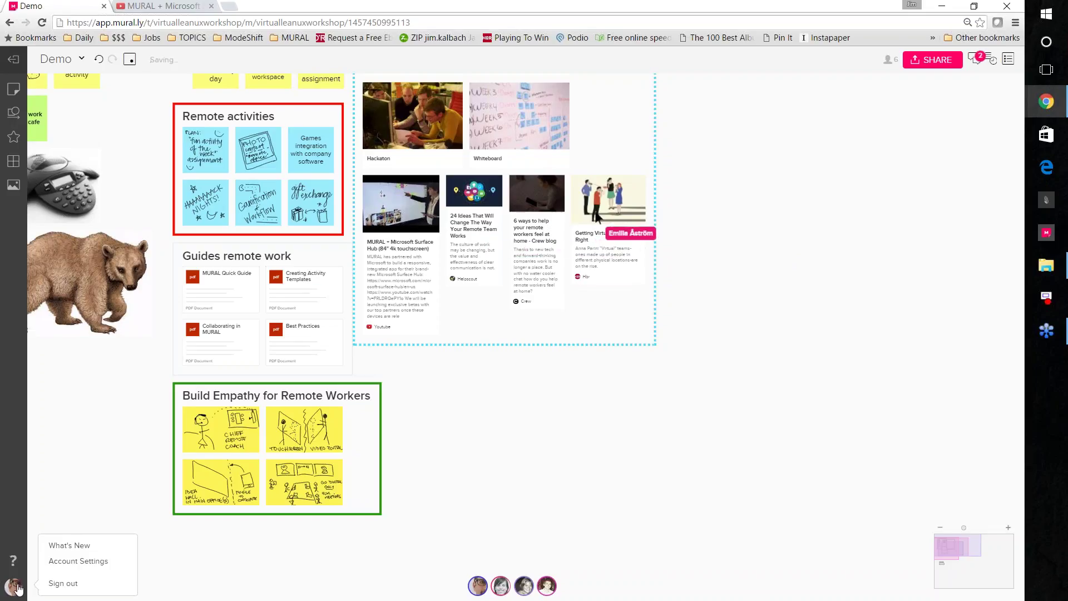
pyautogui.click(57, 564)
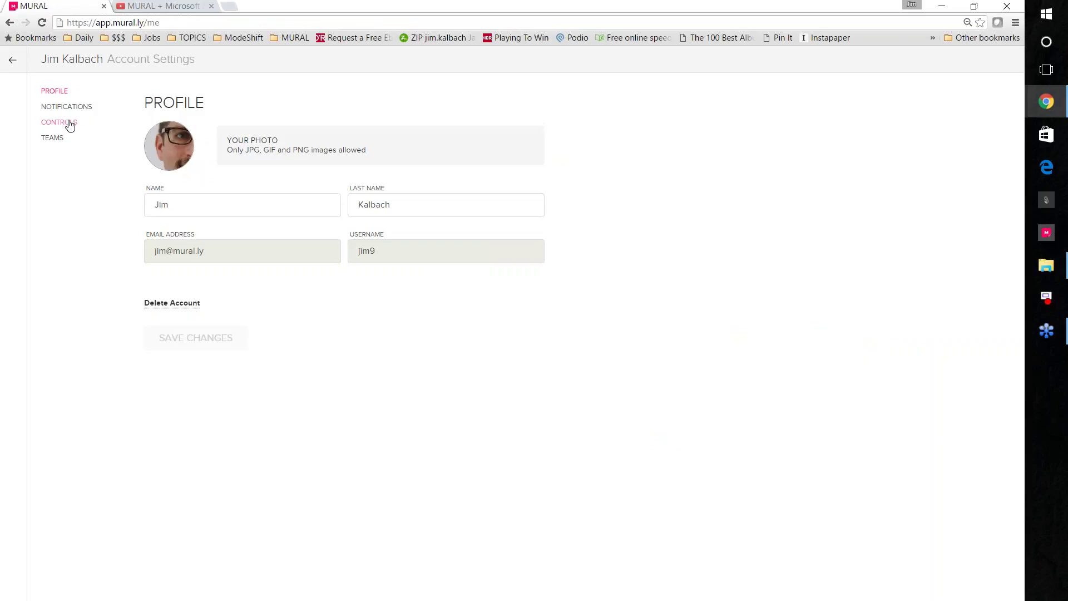
pyautogui.click(70, 126)
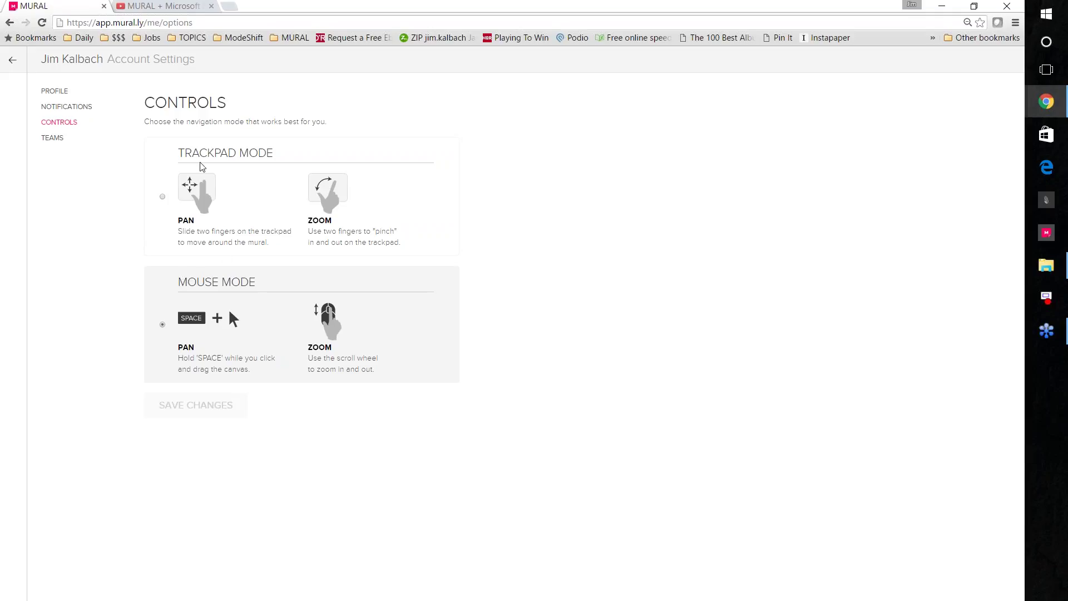
pyautogui.click(11, 66)
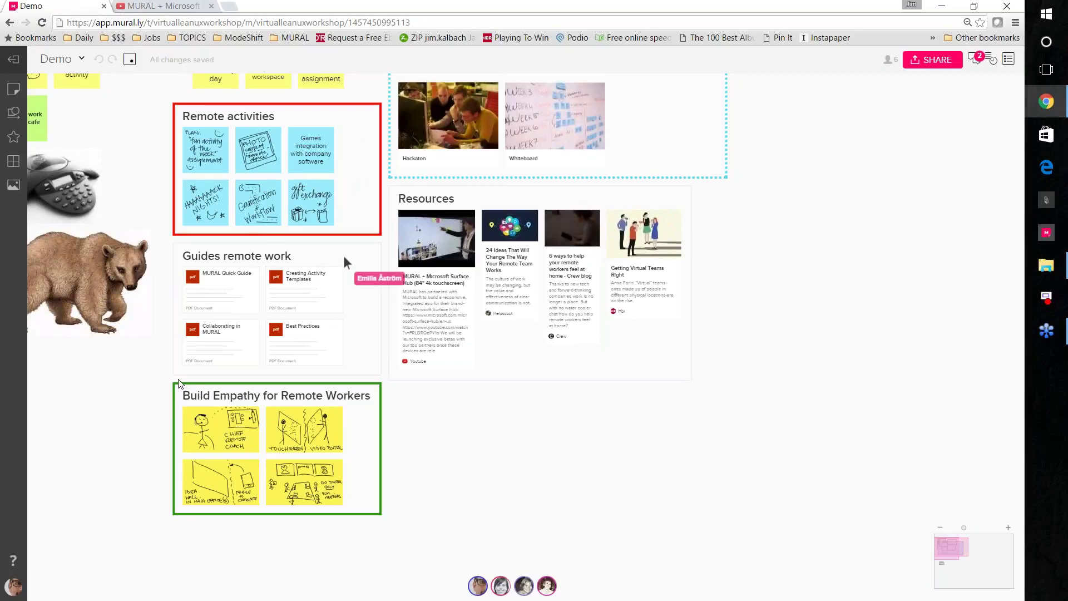
# Step: Examine the mural's overall layout and the Build Empathy for Remote Workers sketches and Guides remote work documents up close
pyautogui.scroll(-6, 180, 382)
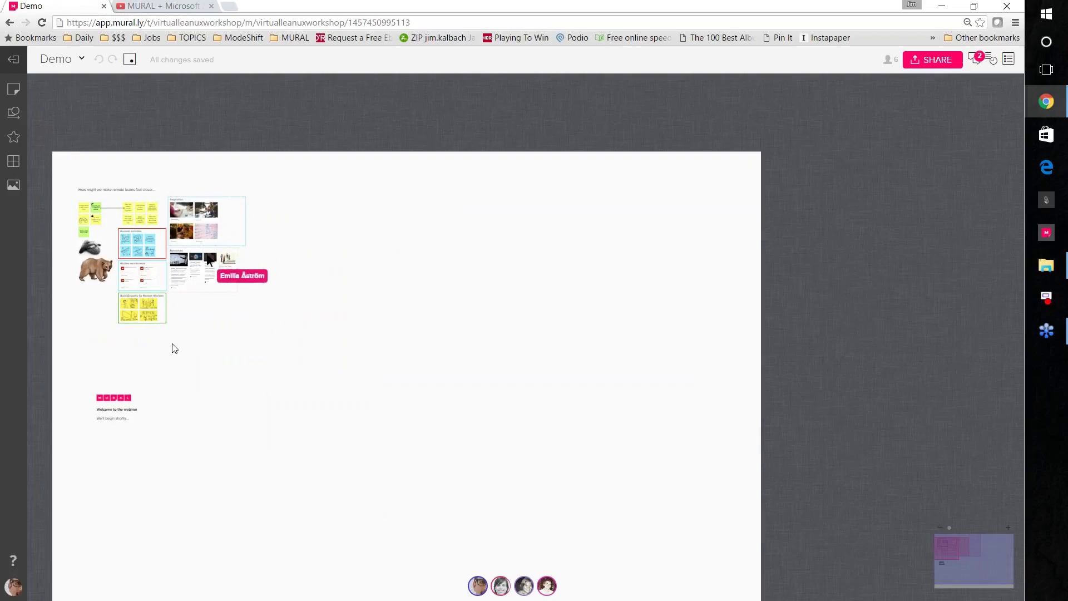
pyautogui.scroll(1, 174, 348)
pyautogui.scroll(1, 174, 348)
pyautogui.moveTo(171, 348); pyautogui.dragTo(210, 436)
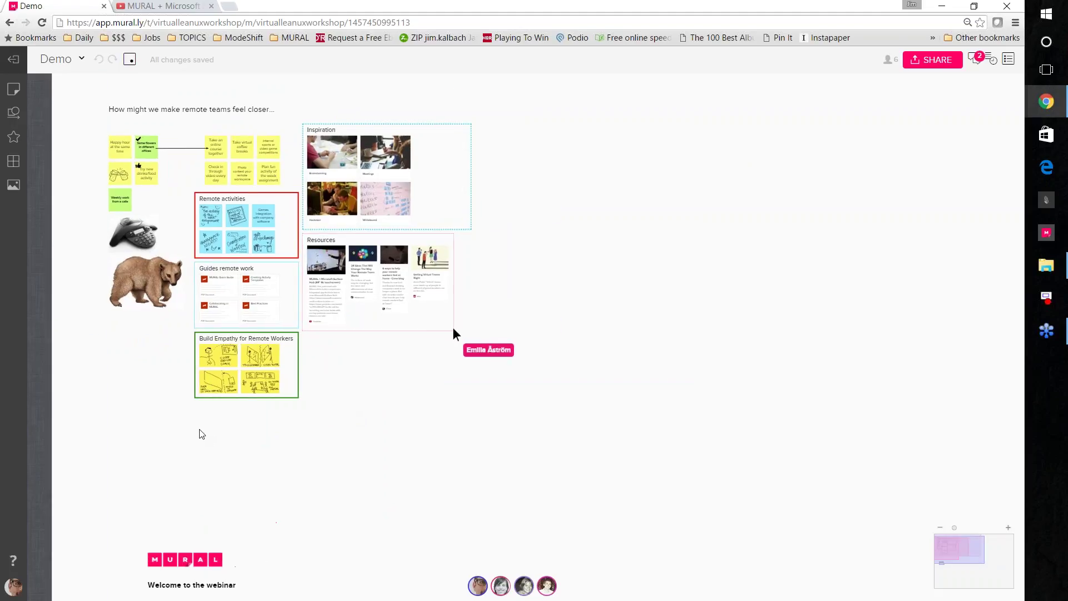
pyautogui.scroll(1, 201, 434)
pyautogui.scroll(-3, 202, 434)
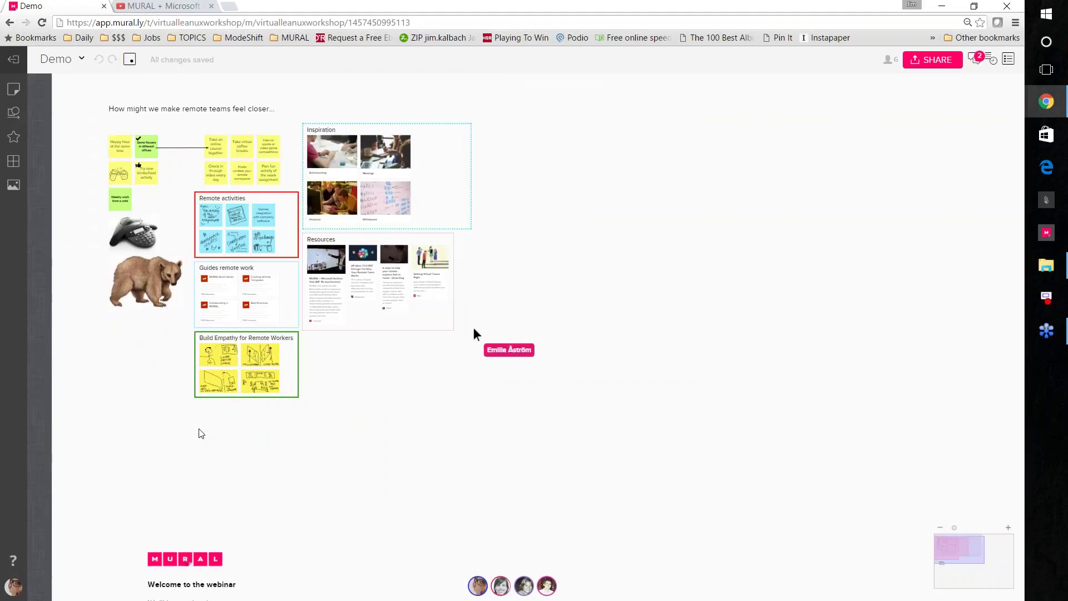
pyautogui.scroll(4, 201, 434)
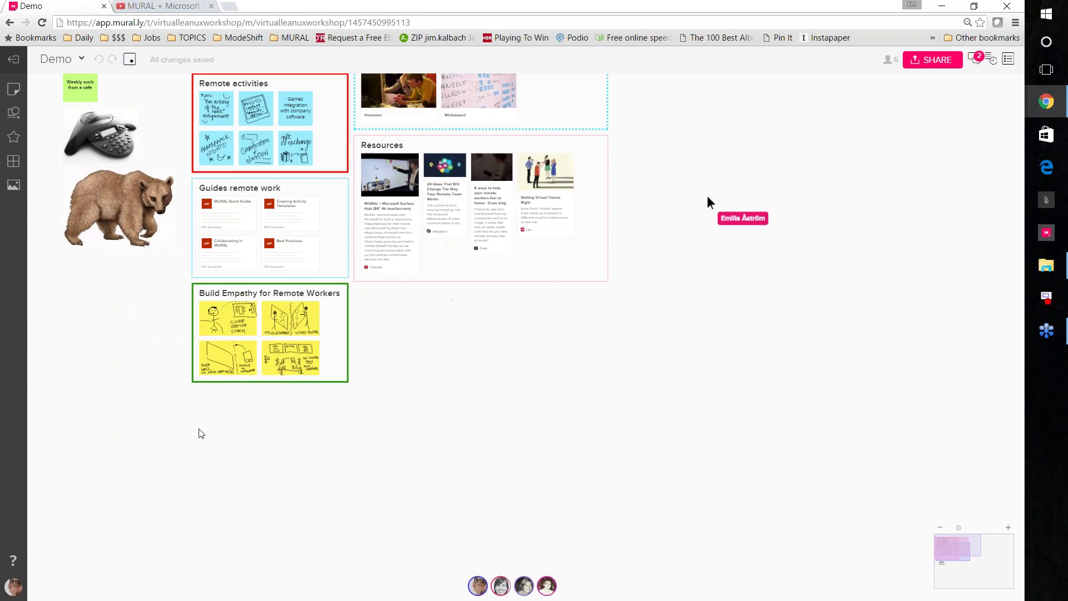
pyautogui.scroll(3, 200, 432)
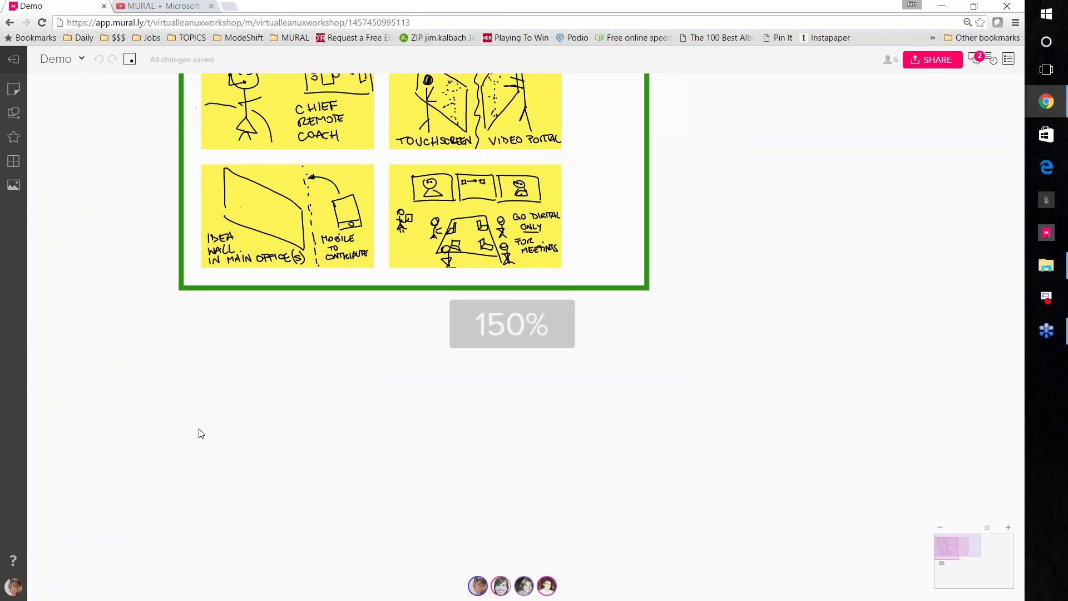
pyautogui.scroll(2, 114, 176)
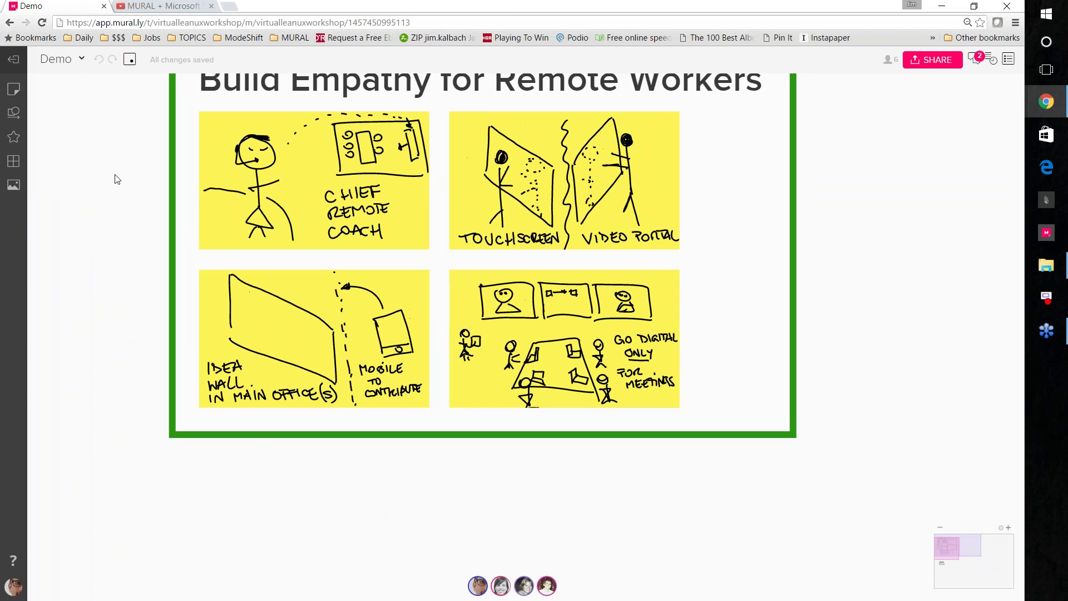
pyautogui.moveTo(122, 220); pyautogui.dragTo(154, 526)
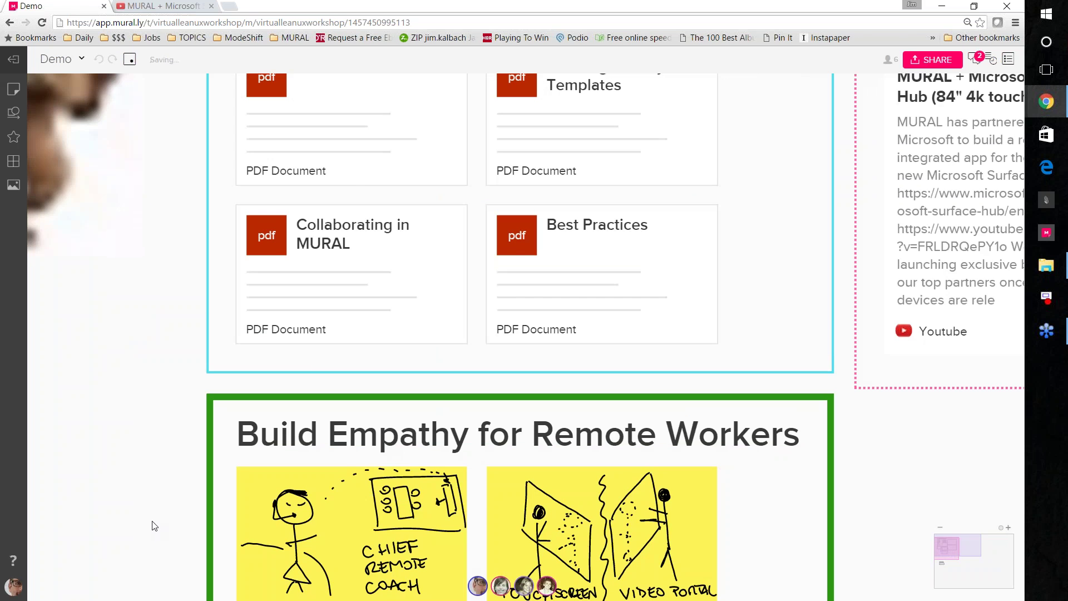
pyautogui.scroll(4, 154, 534)
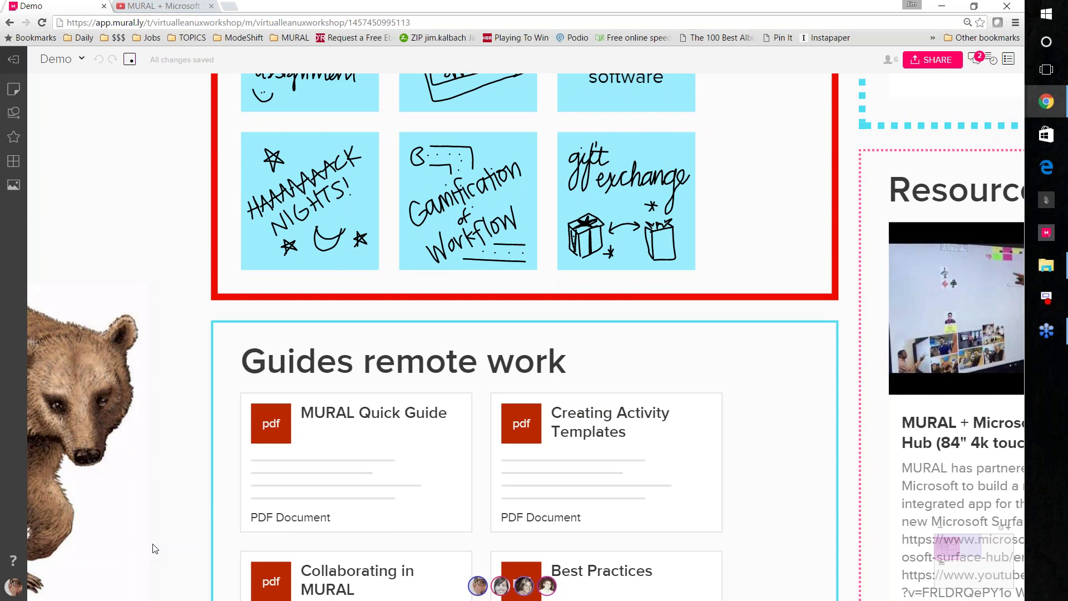
pyautogui.scroll(2, 124, 356)
# Step: Examine the full set of mural areas from a distance and inspect the Weekly work from a cafe note's surroundings at 100%
pyautogui.scroll(-5, 124, 356)
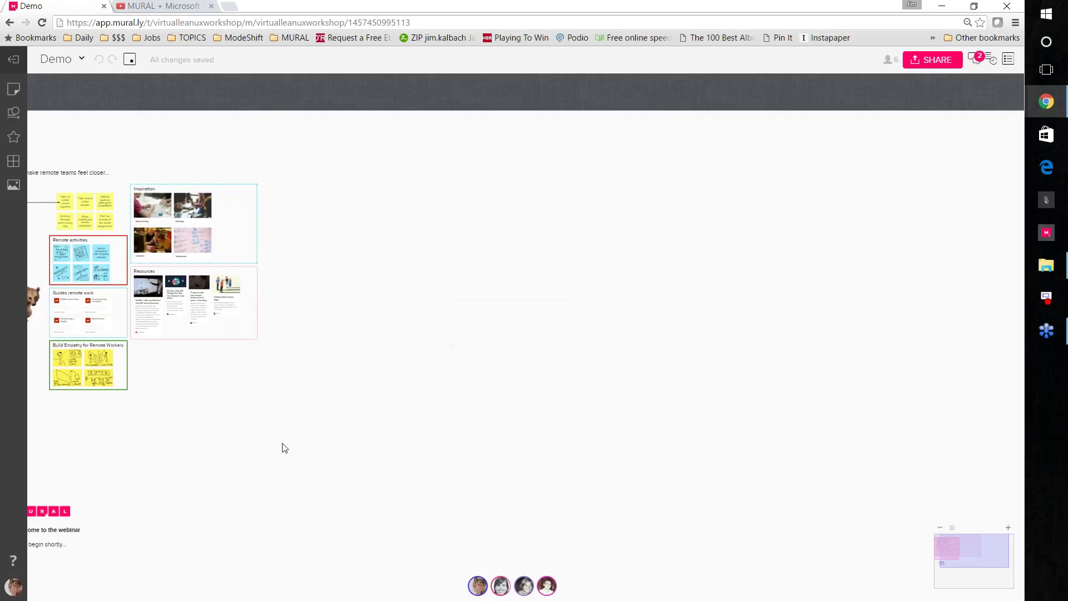
pyautogui.scroll(-2, 277, 465)
pyautogui.hscroll(-3, 310, 399)
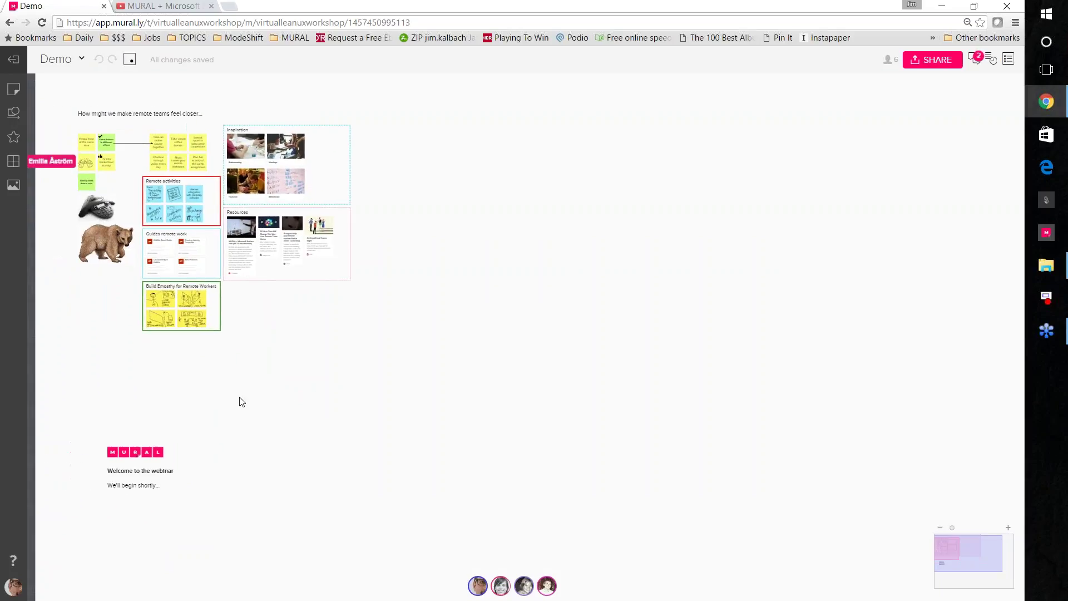
pyautogui.scroll(1, 79, 165)
pyautogui.scroll(1, 153, 220)
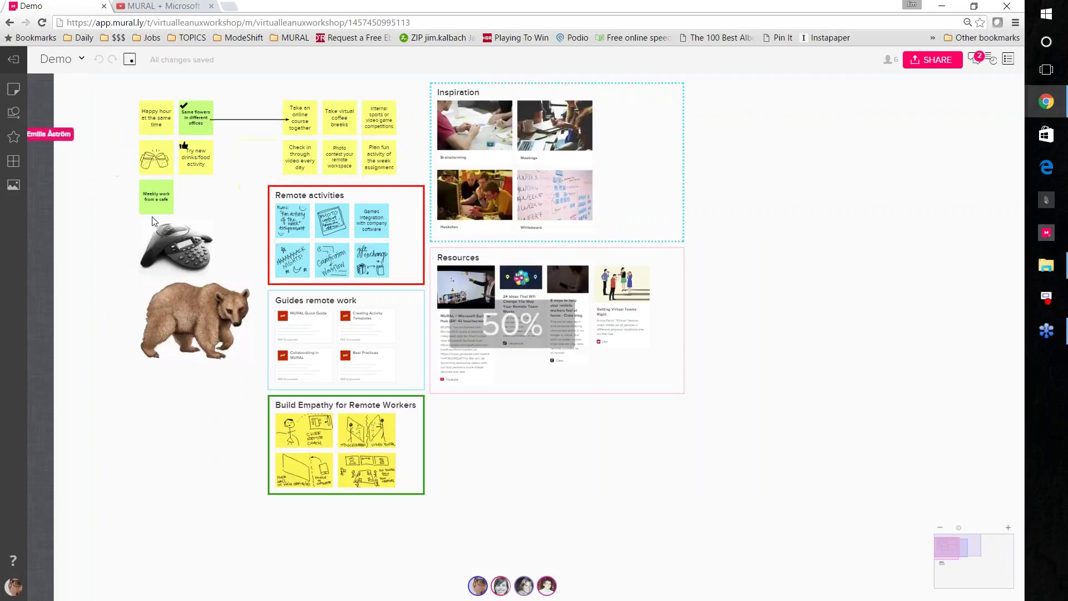
pyautogui.scroll(1, 153, 220)
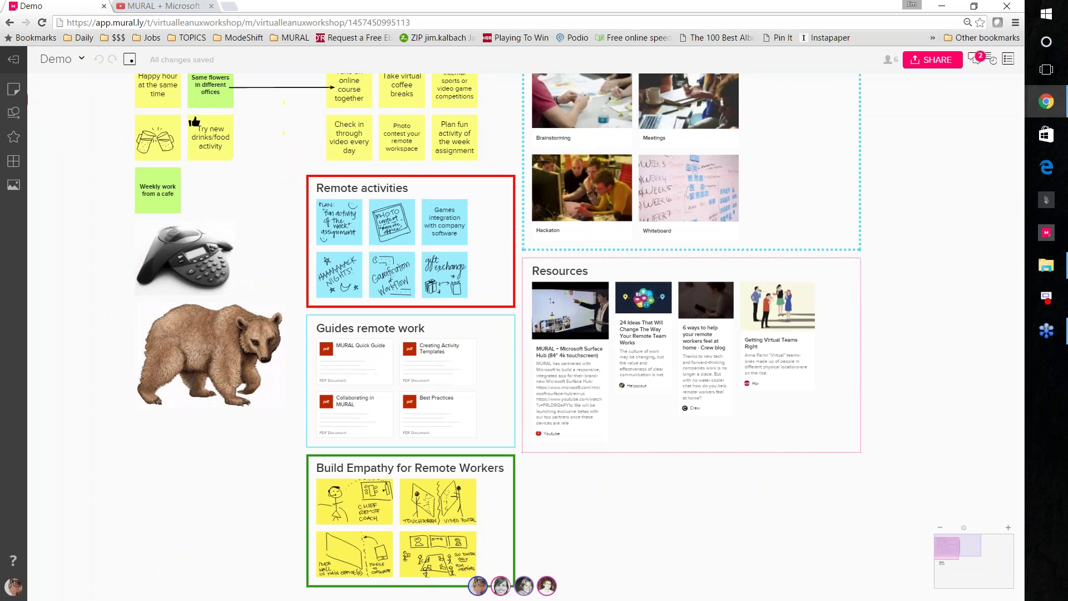
pyautogui.scroll(1, 160, 207)
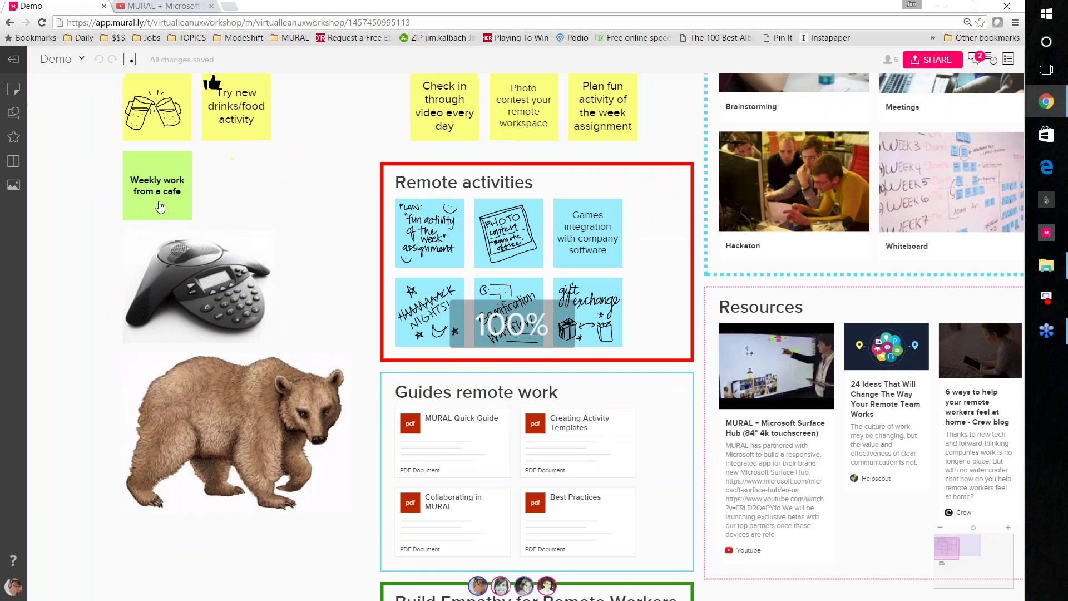
# Step: Enlarge the green Weekly work from a cafe note to several times its size and move it onto empty canvas
pyautogui.click(161, 207)
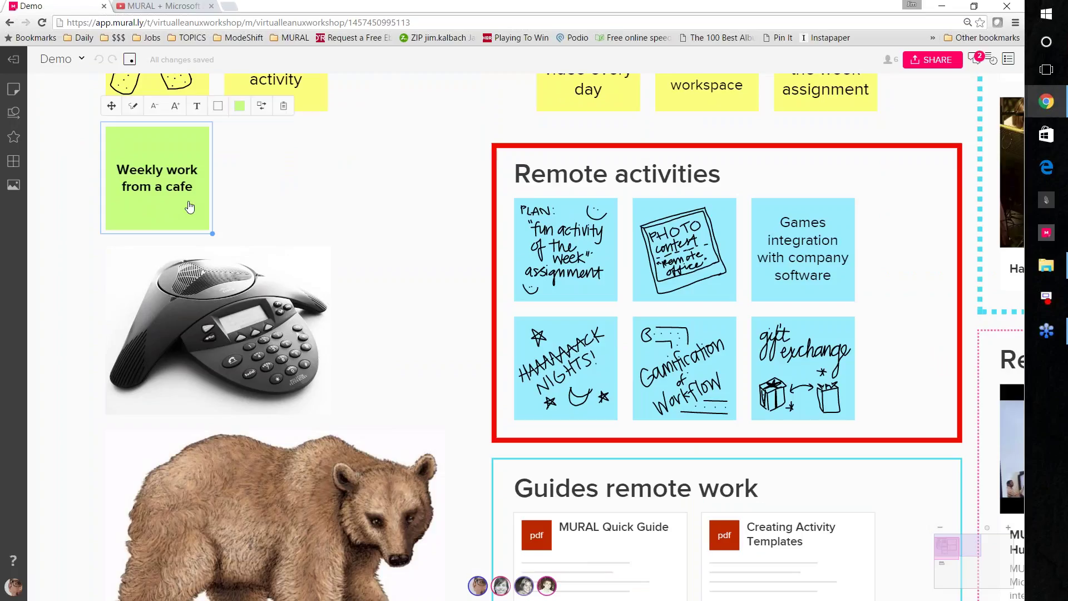
pyautogui.scroll(-1, 189, 207)
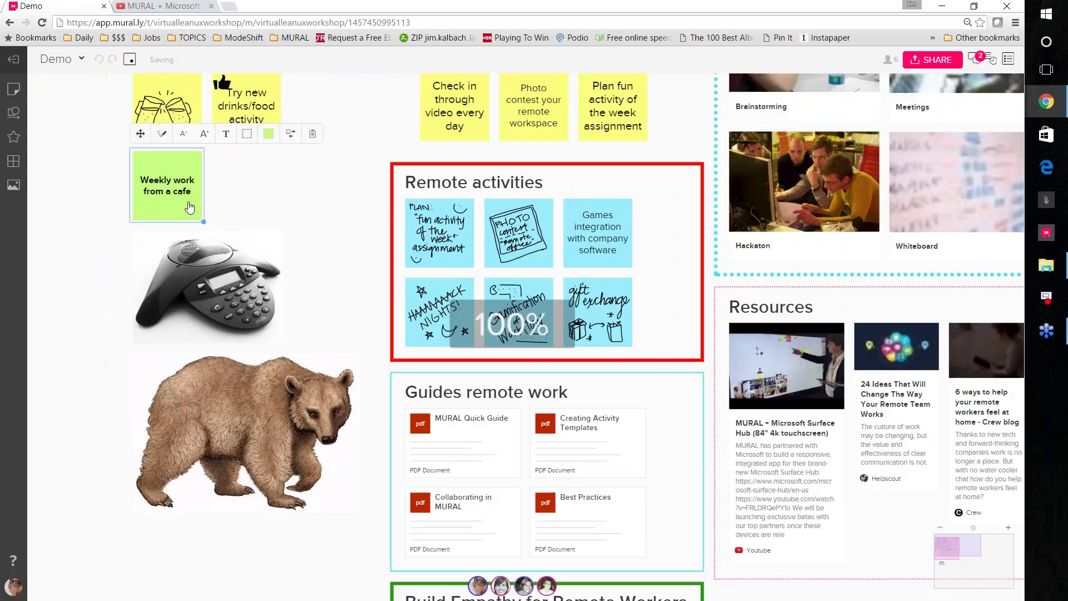
pyautogui.scroll(-1, 190, 207)
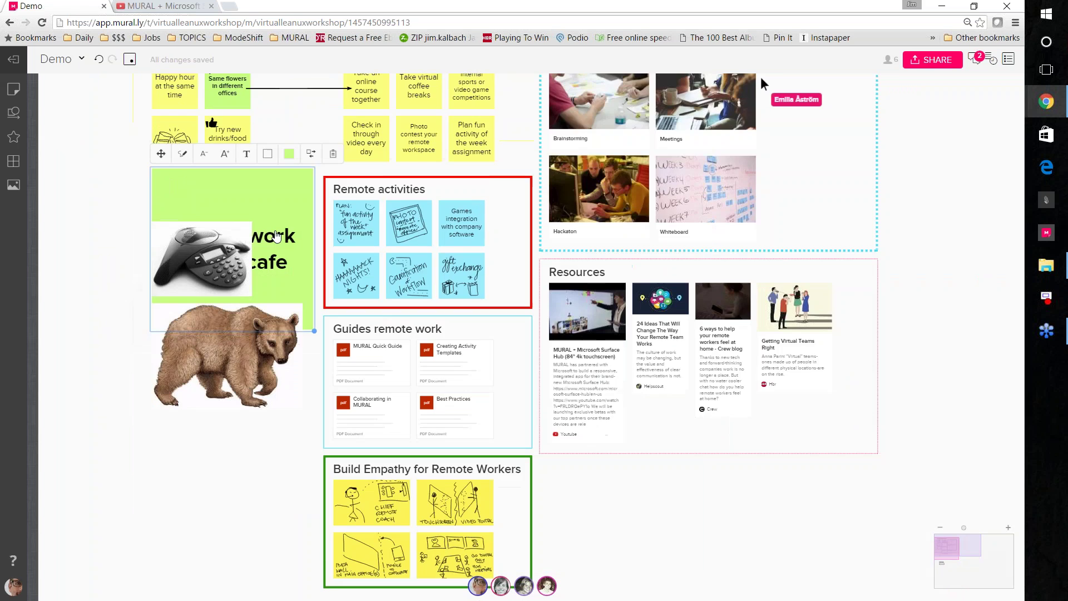
pyautogui.scroll(-5, 346, 327)
pyautogui.scroll(-2, 337, 351)
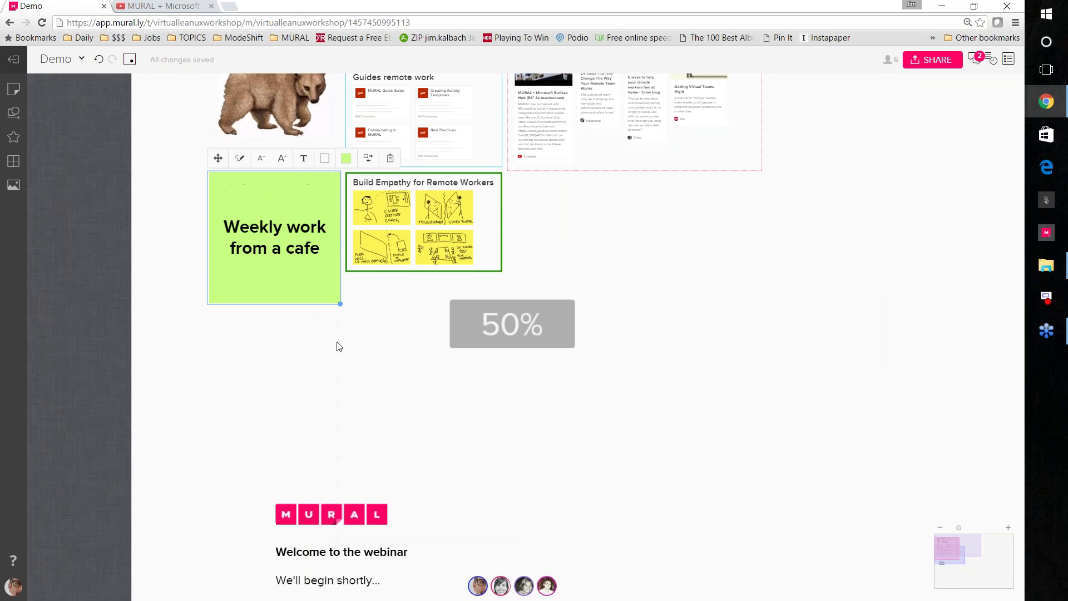
pyautogui.moveTo(189, 314); pyautogui.dragTo(466, 476)
# Step: Add a blank yellow sticky note beside the oversized cafe note and delete it again
pyautogui.doubleClick(489, 489)
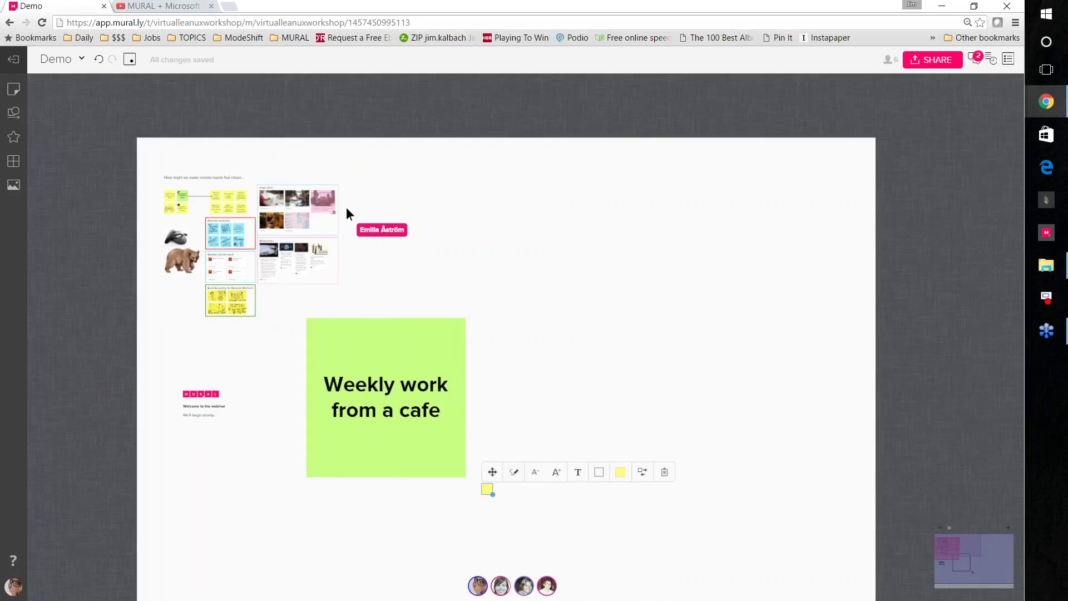
pyautogui.click(503, 494)
pyautogui.click(489, 494)
pyautogui.moveTo(489, 494); pyautogui.dragTo(501, 494)
pyautogui.press('Delete')
pyautogui.click(422, 448)
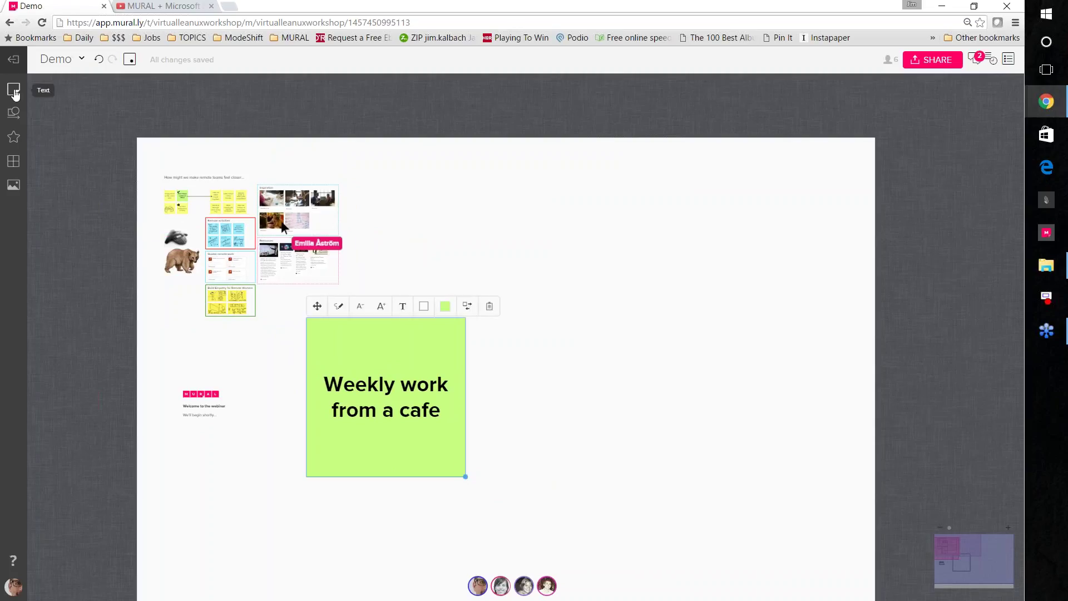
# Step: Place a blank yellow 3x3 sticky note below the bear image and shrink the Weekly work from a cafe note beside it
pyautogui.click(14, 91)
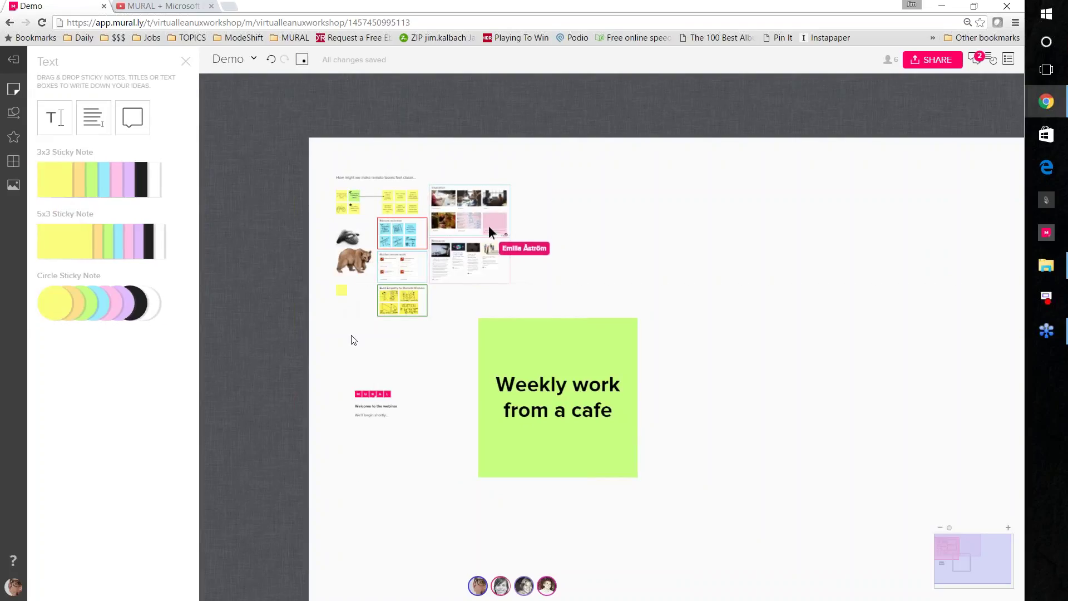
pyautogui.click(578, 430)
pyautogui.moveTo(639, 476); pyautogui.dragTo(359, 300)
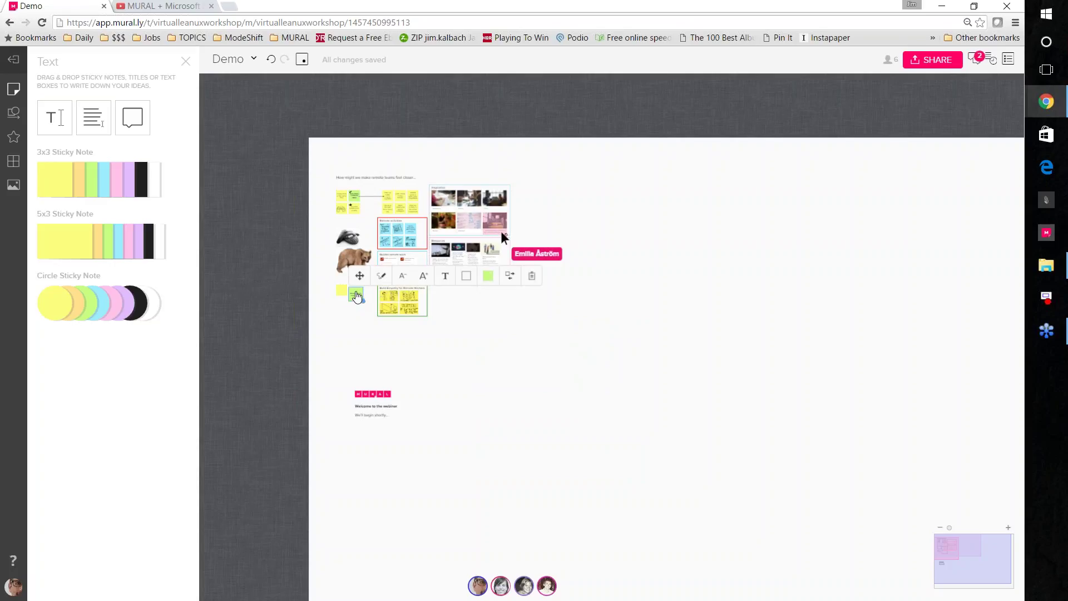
pyautogui.scroll(3, 359, 300)
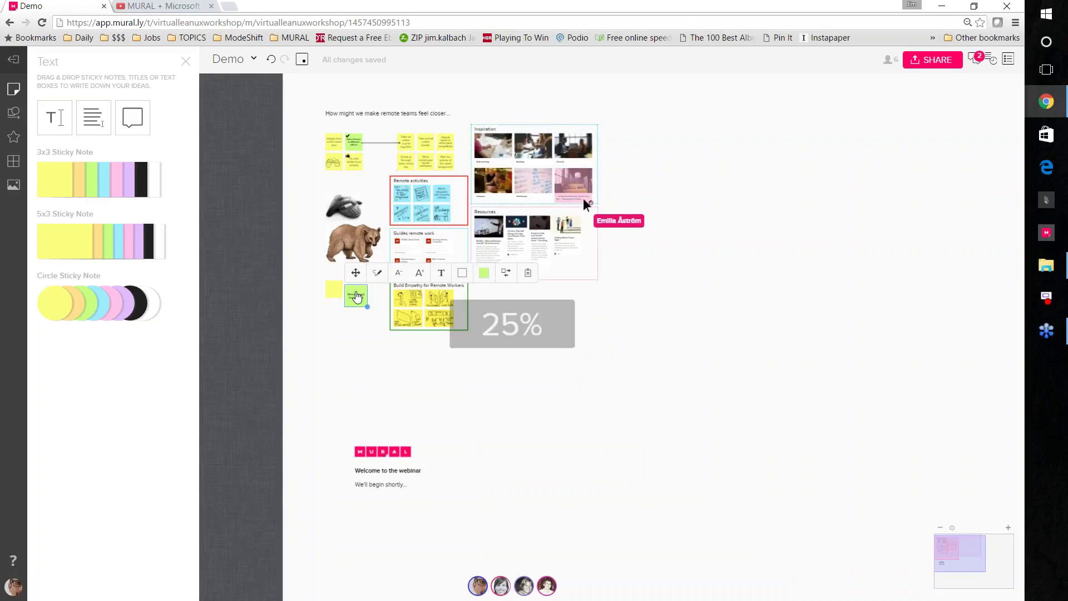
pyautogui.scroll(5, 357, 295)
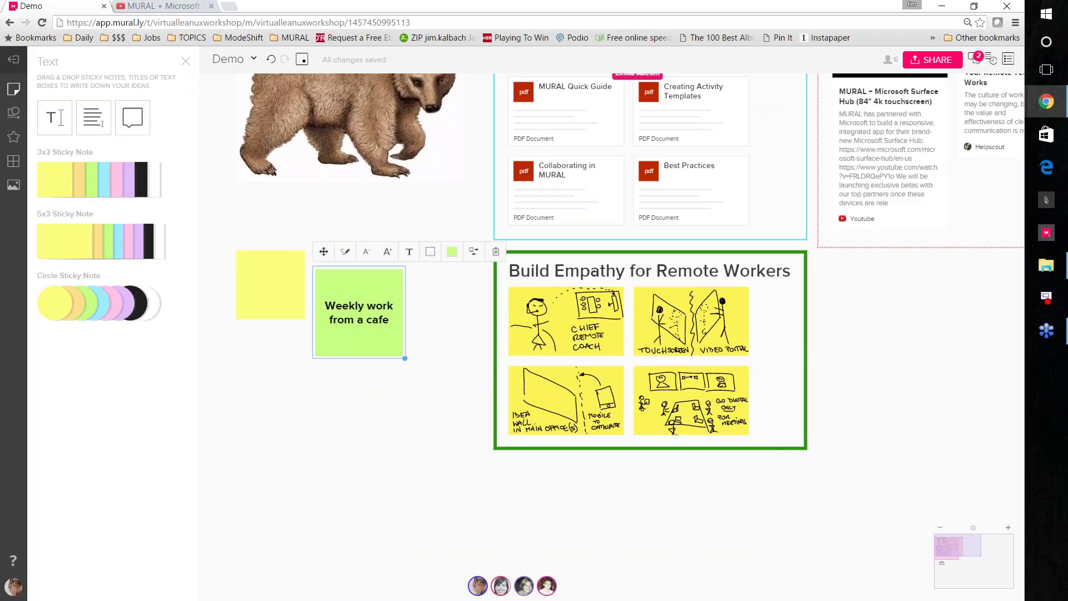
pyautogui.click(186, 64)
pyautogui.scroll(-5, 191, 463)
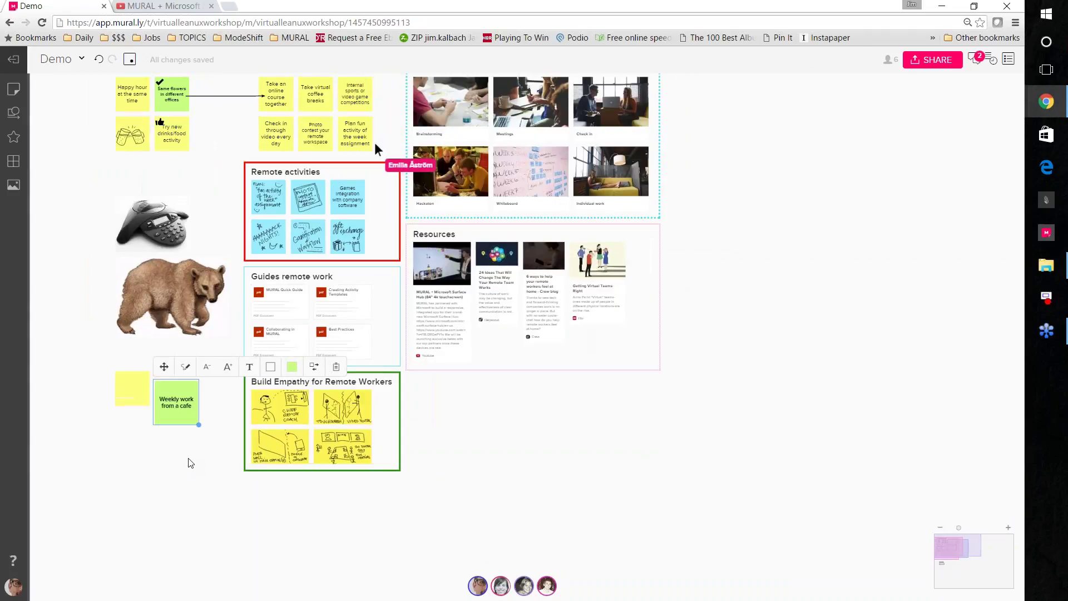
pyautogui.moveTo(526, 477); pyautogui.dragTo(486, 516)
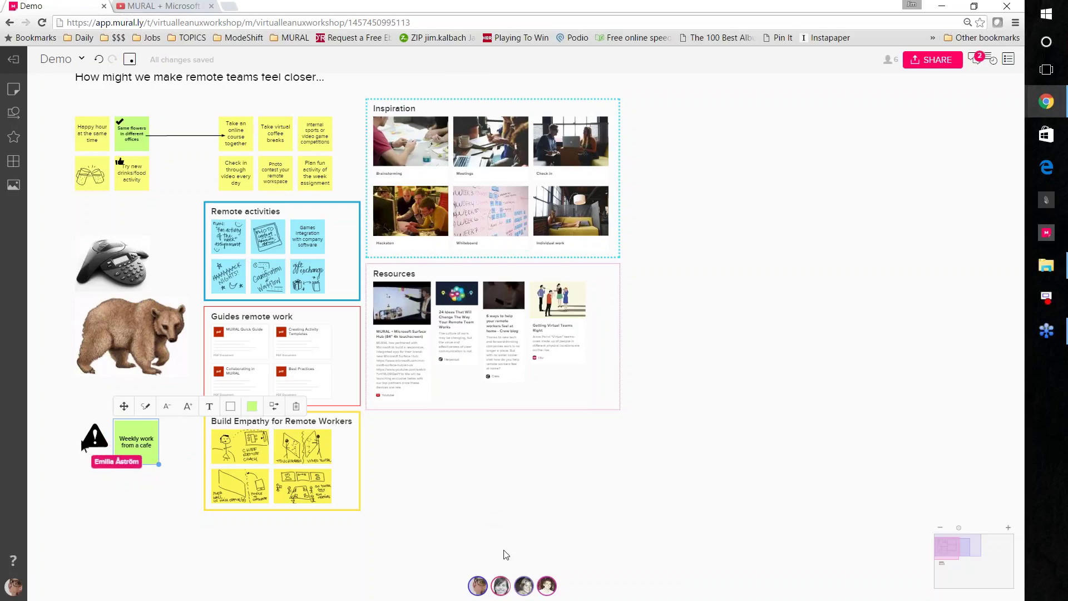
pyautogui.click(477, 586)
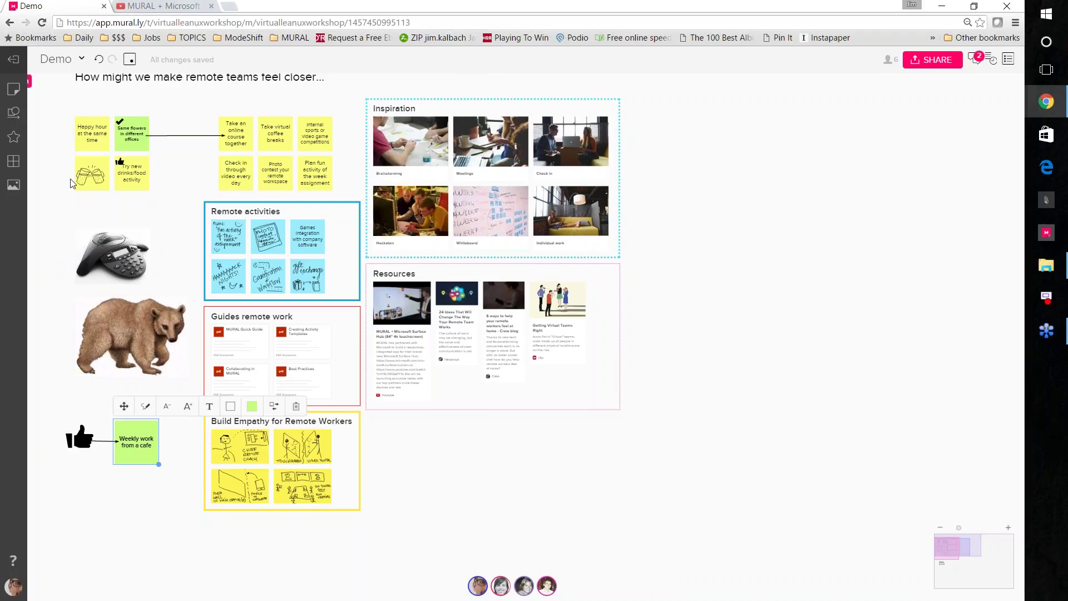
pyautogui.moveTo(59, 185); pyautogui.dragTo(82, 200)
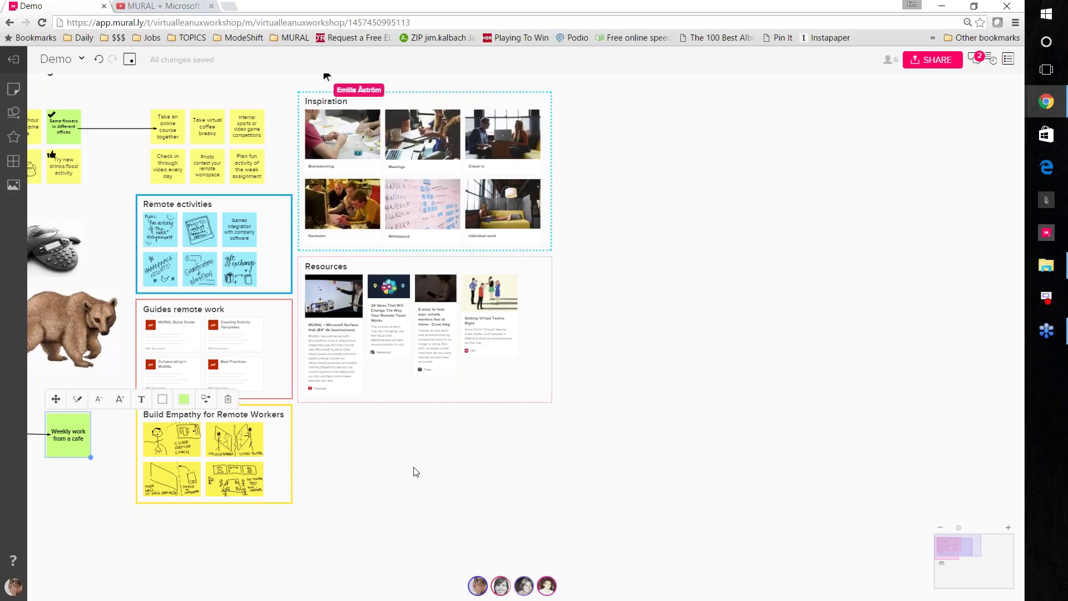
pyautogui.hscroll(1, 413, 472)
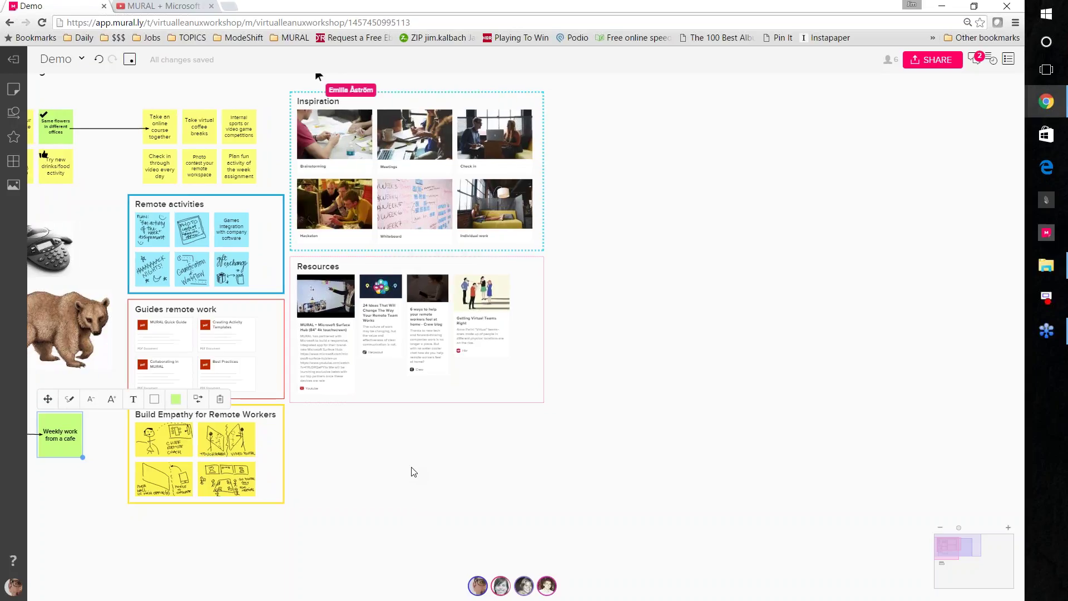
pyautogui.scroll(2, 334, 448)
pyautogui.scroll(-2, 334, 448)
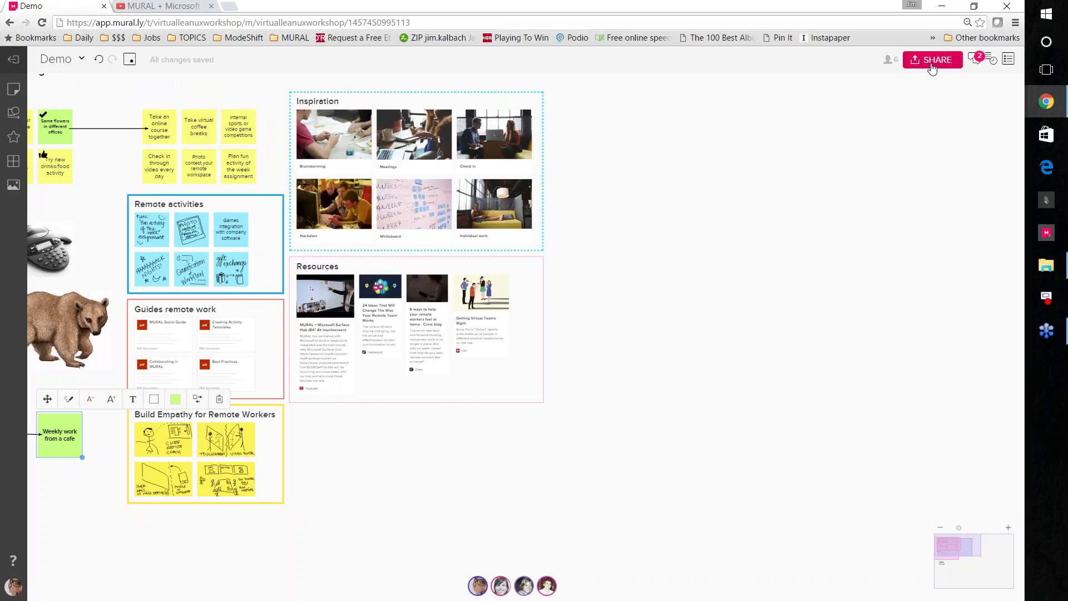
# Step: Review the mural's shareable edit link and try inviting a teammate by name, closing the sharing options without sending the invitation
pyautogui.click(933, 62)
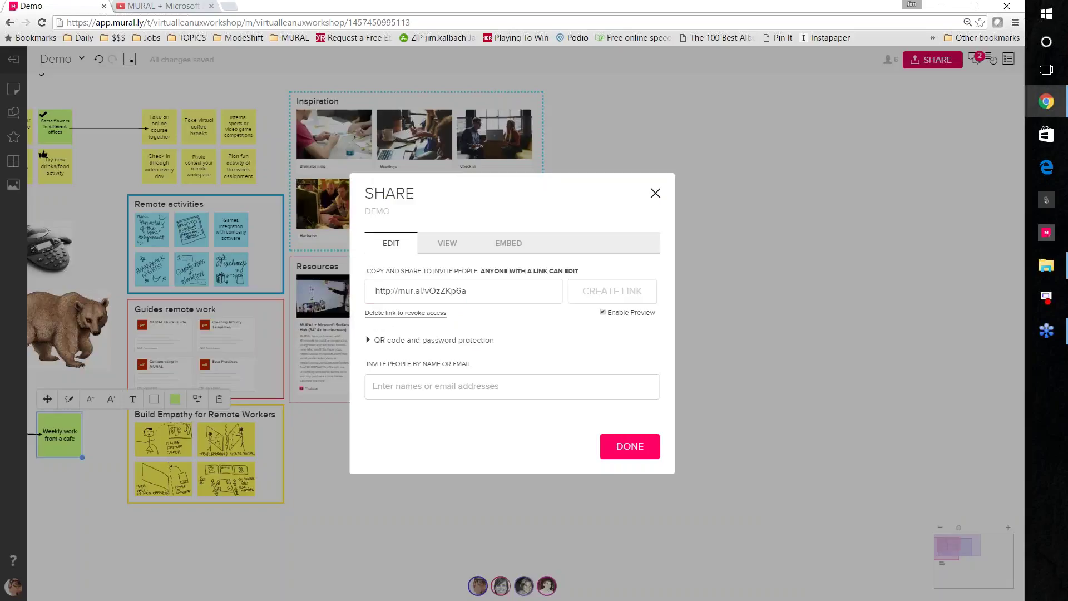
pyautogui.click(446, 297)
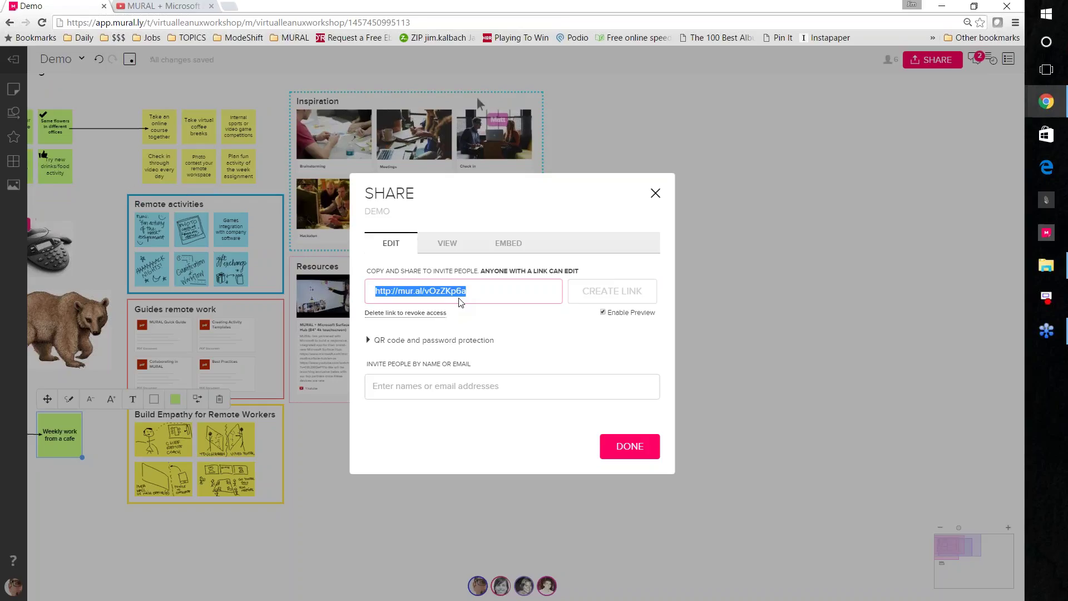
pyautogui.click(459, 389)
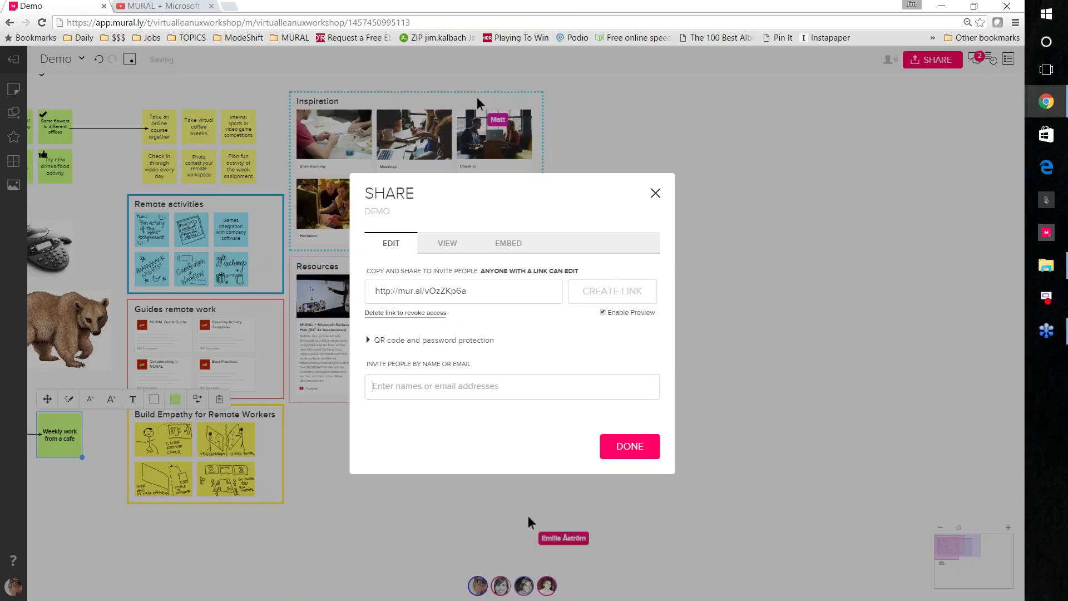
pyautogui.write('em')
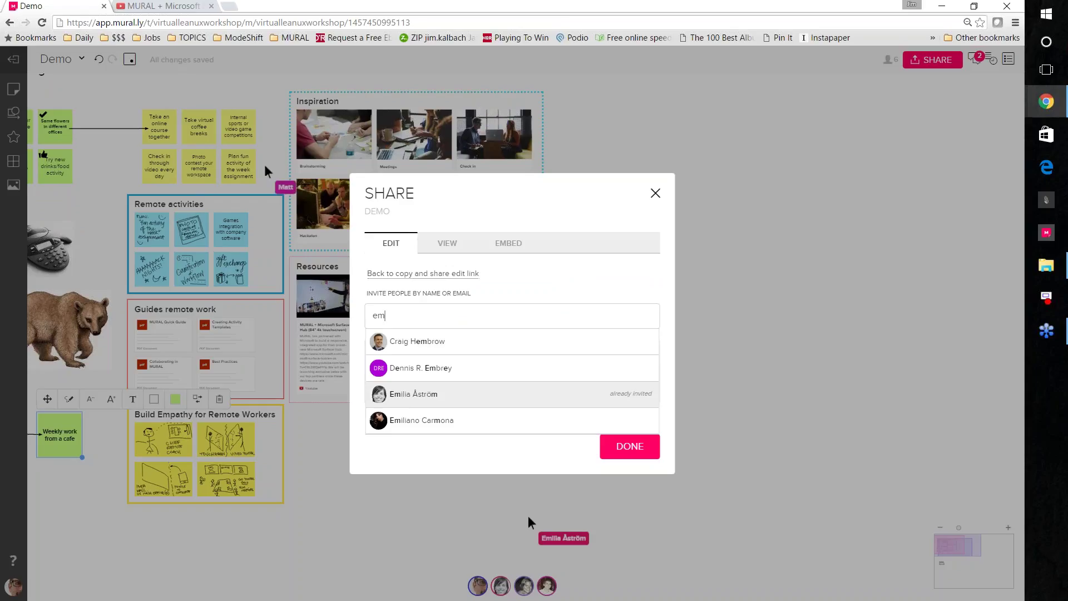
pyautogui.press('Return')
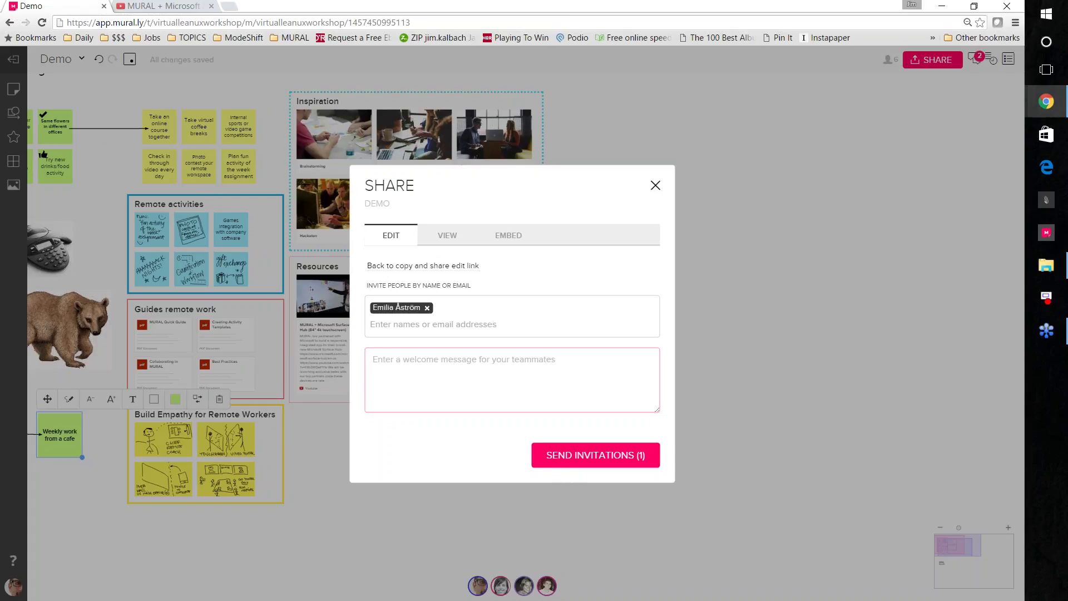
pyautogui.click(418, 266)
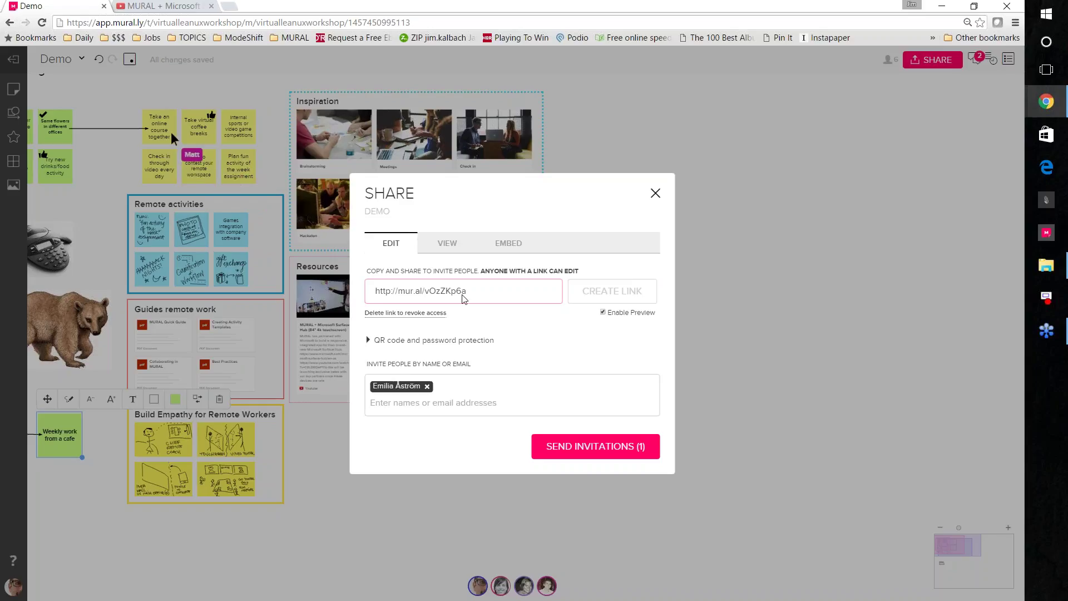
pyautogui.click(657, 194)
pyautogui.doubleClick(658, 192)
pyautogui.click(470, 505)
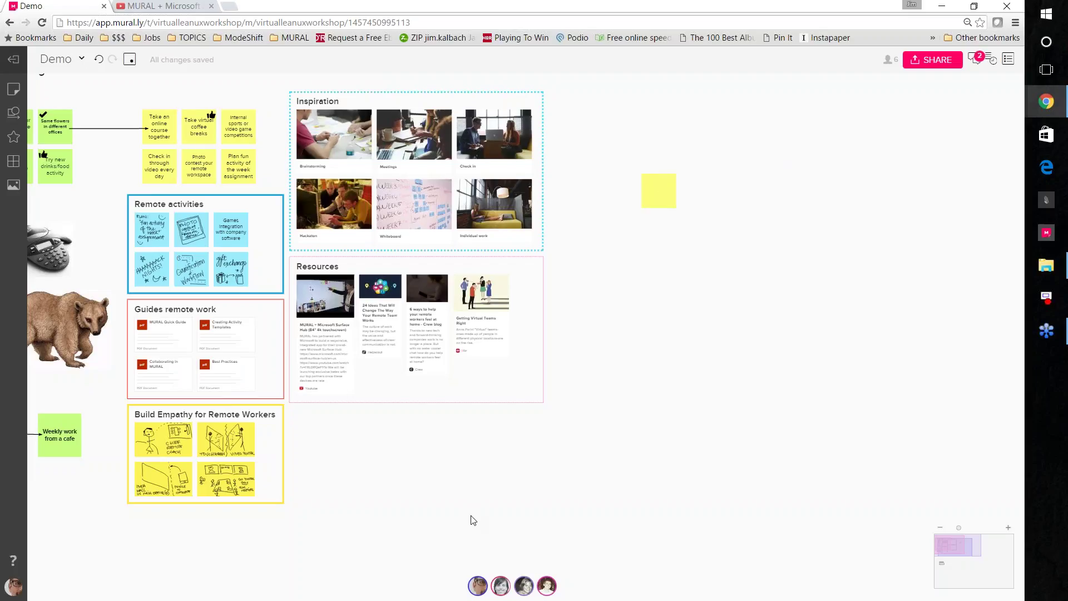
# Step: Add two blank yellow sticky notes side by side in an empty region of the canvas away from the grouped content
pyautogui.moveTo(485, 511); pyautogui.dragTo(603, 512)
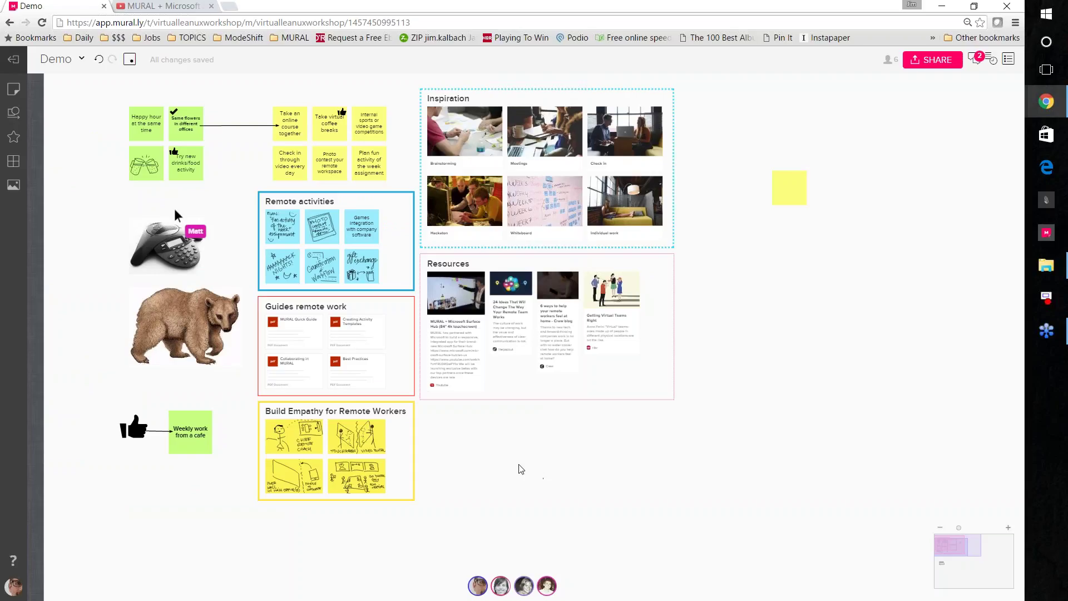
pyautogui.moveTo(521, 469); pyautogui.dragTo(523, 463)
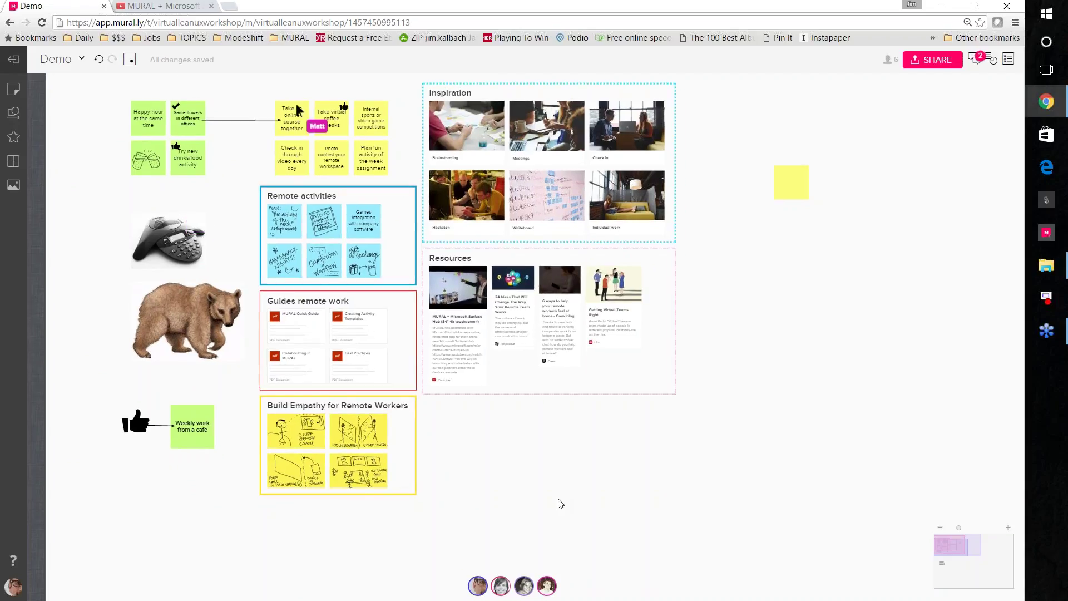
pyautogui.moveTo(560, 501); pyautogui.dragTo(239, 358)
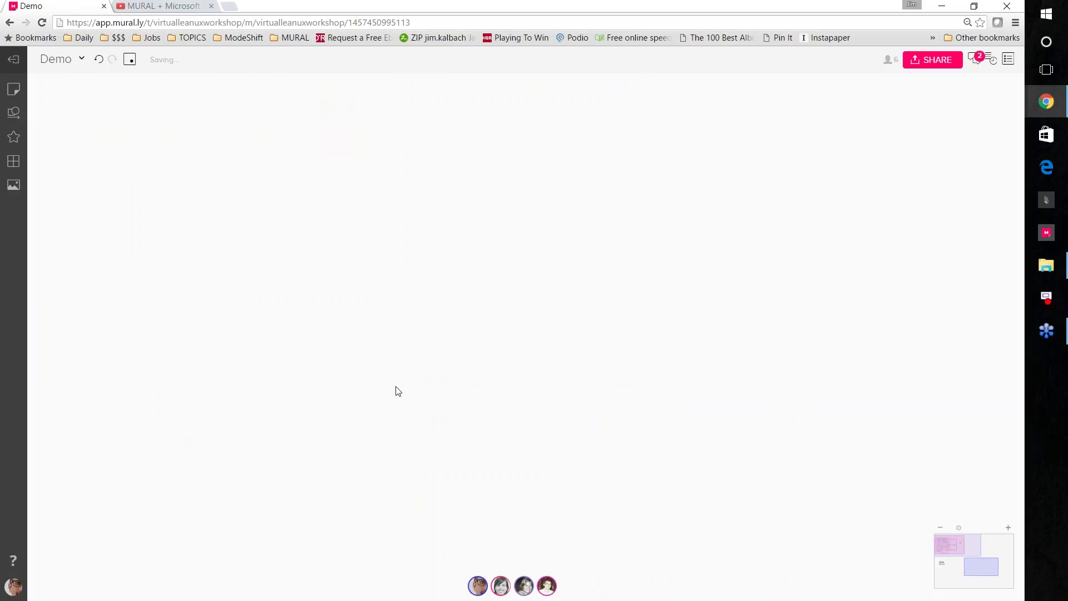
pyautogui.doubleClick(419, 391)
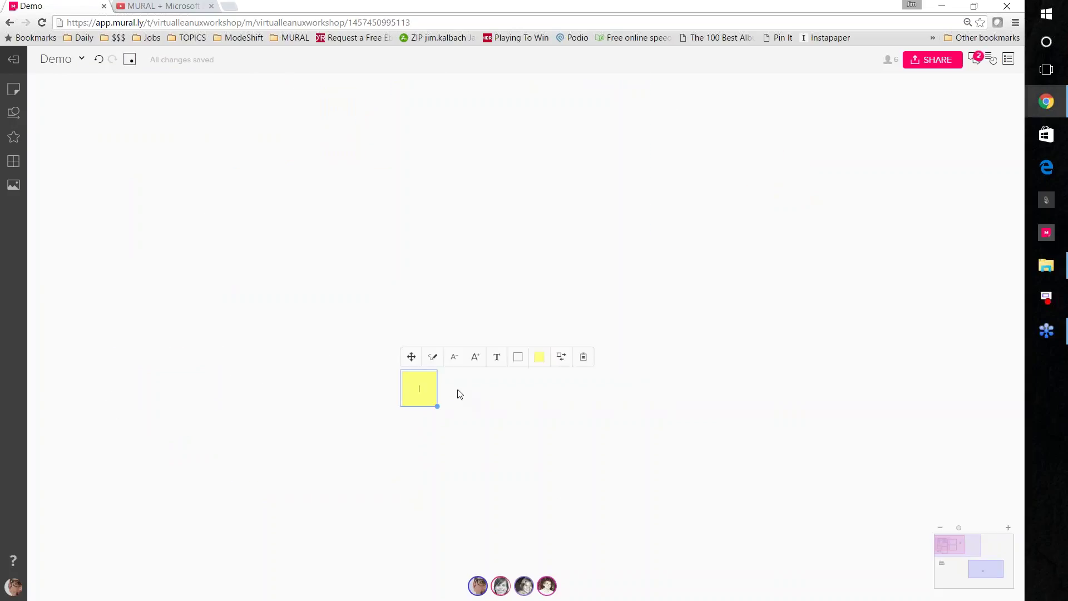
pyautogui.doubleClick(459, 392)
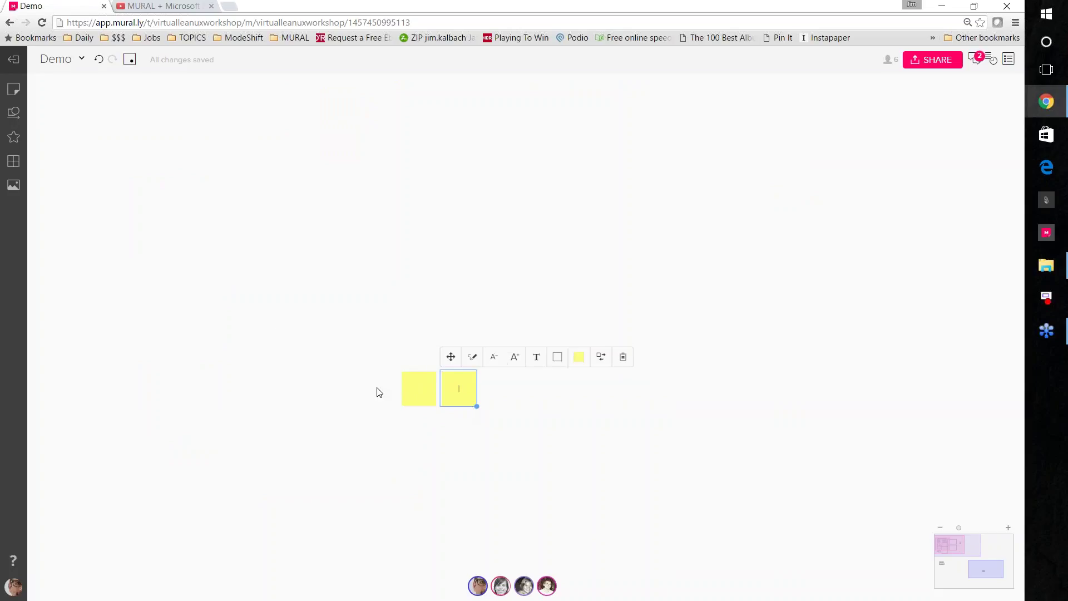
# Step: Follow a collaborator's view of the mural, and stop following to return to an overview of the grouped content
pyautogui.moveTo(268, 327); pyautogui.dragTo(755, 534)
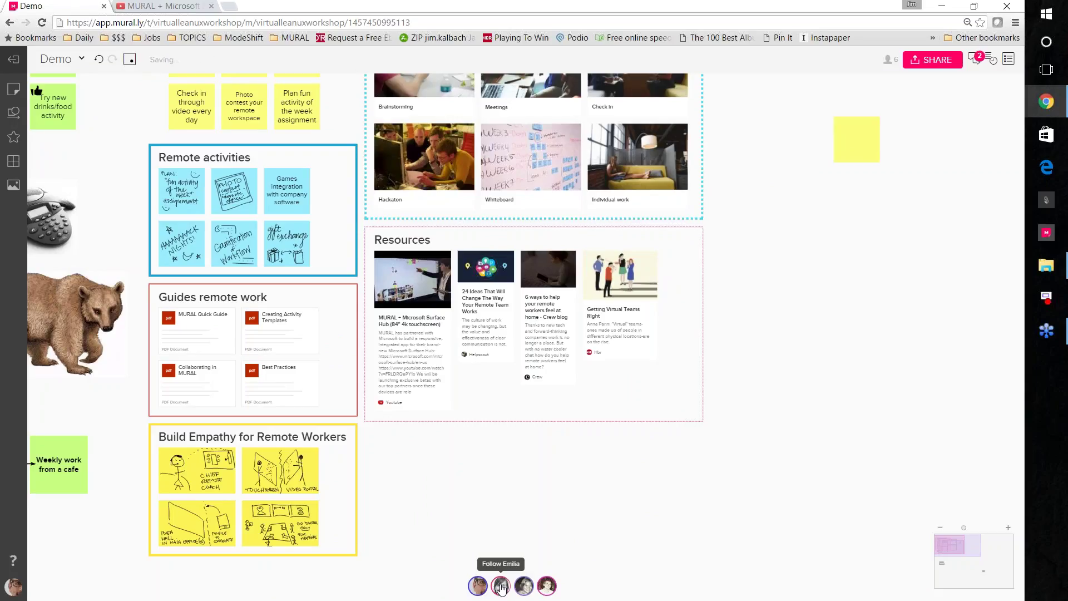
pyautogui.click(501, 585)
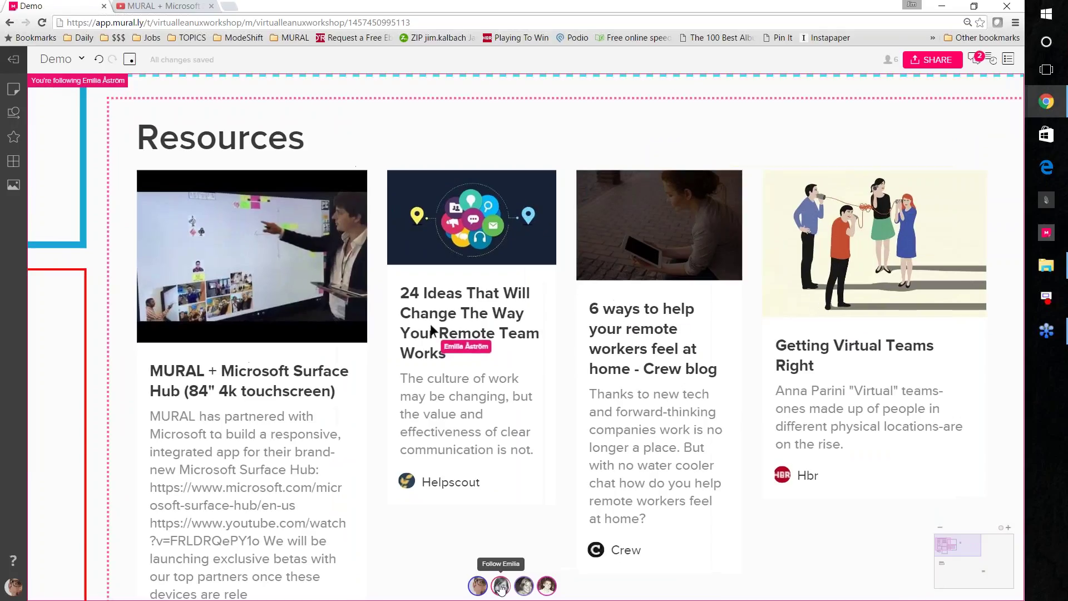
pyautogui.scroll(-2, 388, 461)
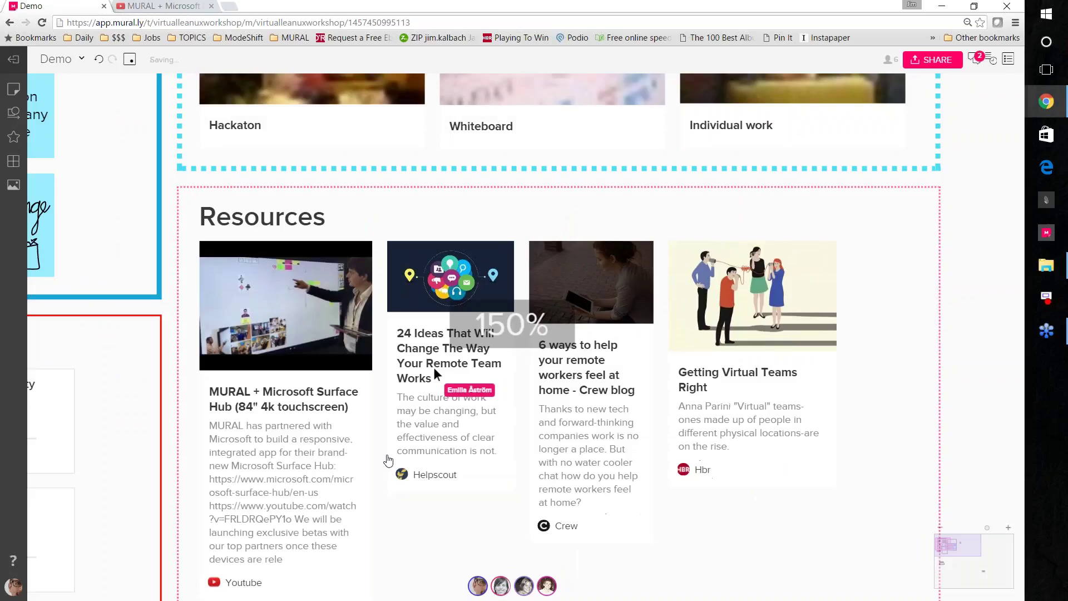
pyautogui.scroll(-4, 388, 461)
pyautogui.moveTo(370, 574); pyautogui.dragTo(476, 517)
pyautogui.moveTo(149, 469); pyautogui.dragTo(226, 469)
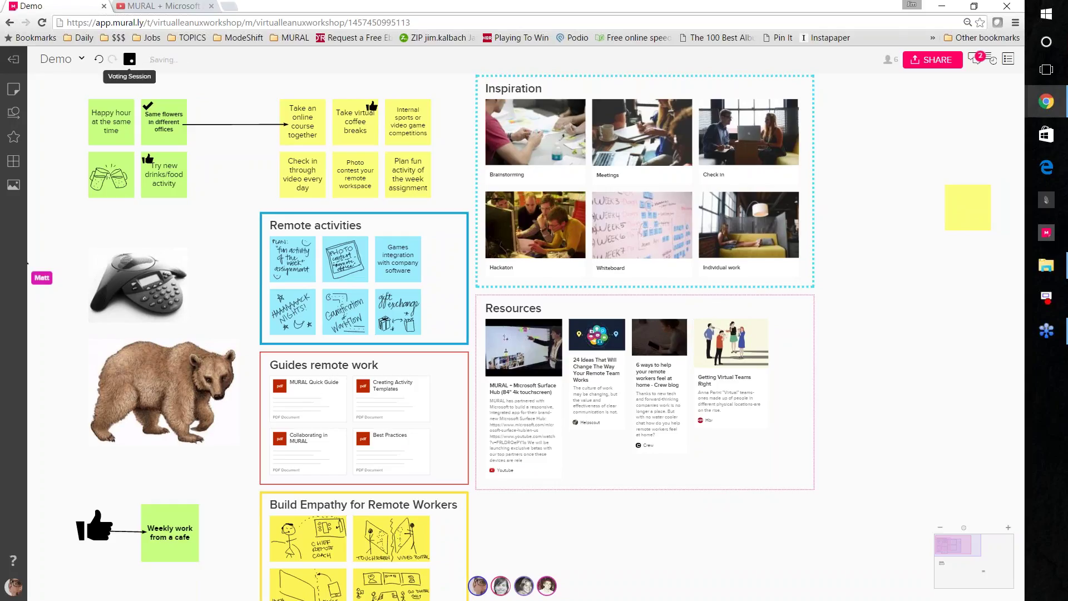
# Step: Start a voting session that gives each user 3 votes
pyautogui.click(130, 59)
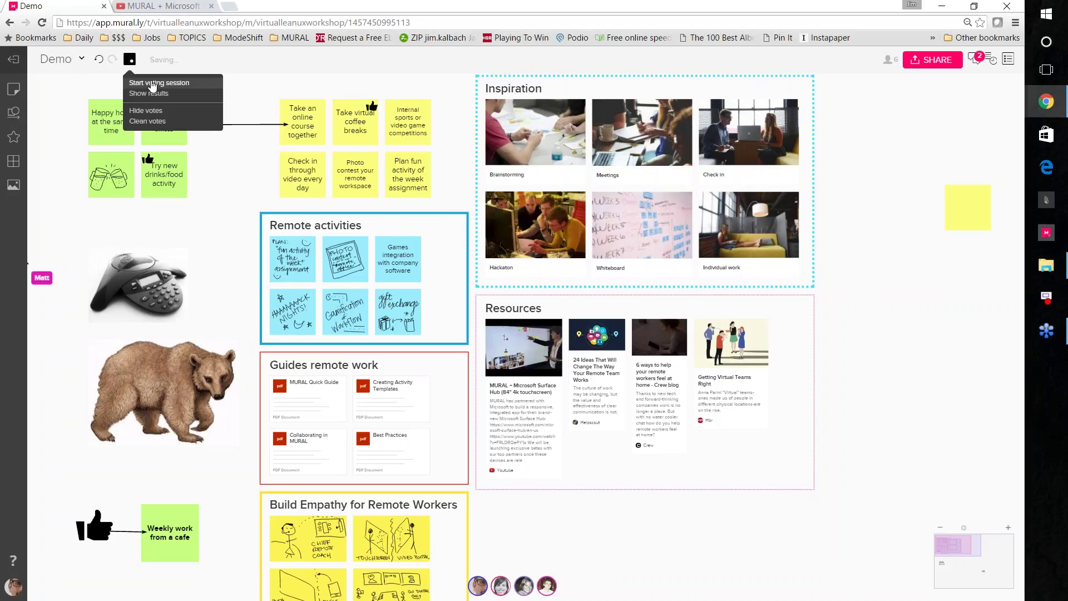
pyautogui.click(153, 83)
pyautogui.click(461, 326)
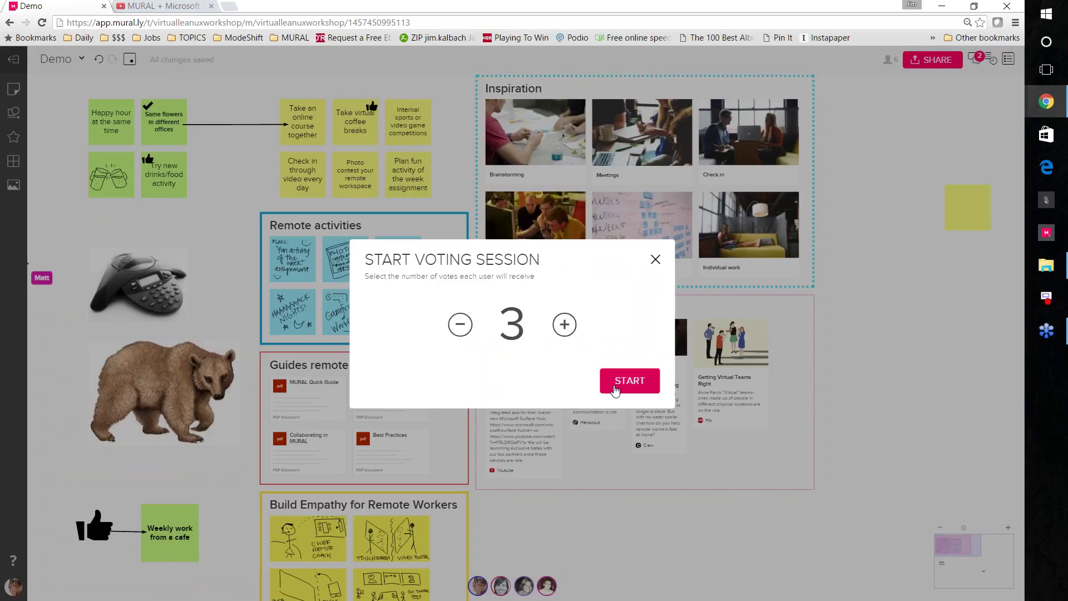
pyautogui.click(615, 388)
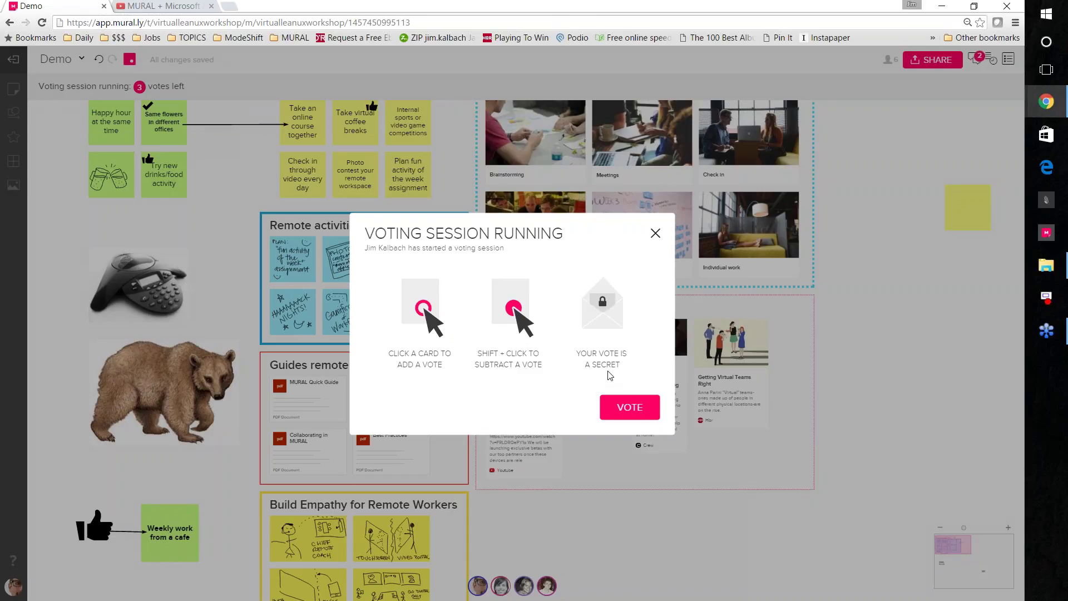
# Step: Cast one vote each on the notes "Same flowers in different offices", "Check in through video every day" and "Weekly work from a cafe"
pyautogui.click(631, 410)
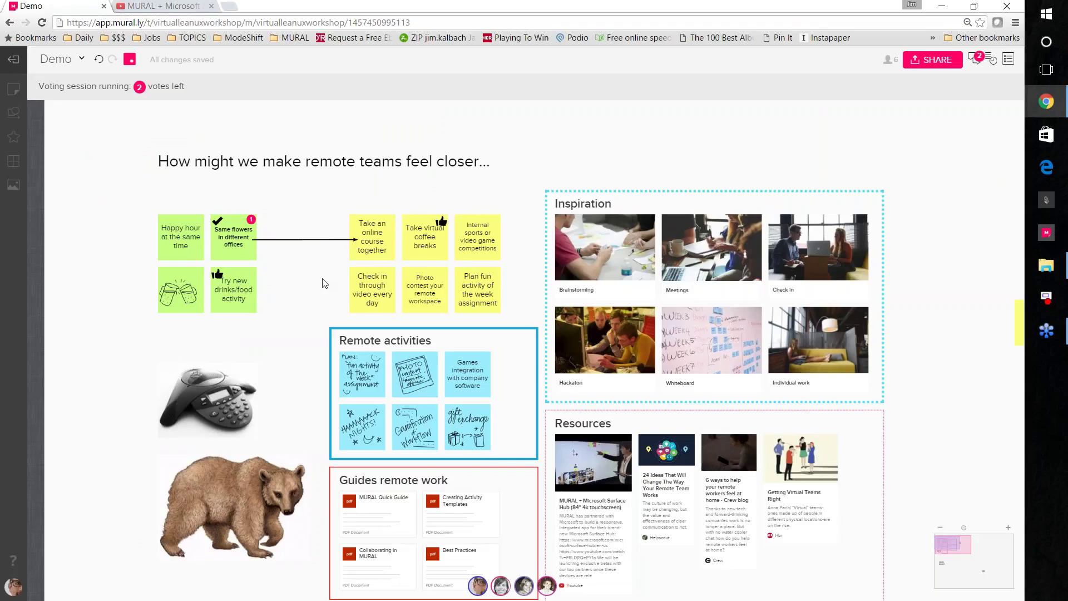
pyautogui.scroll(2, 325, 284)
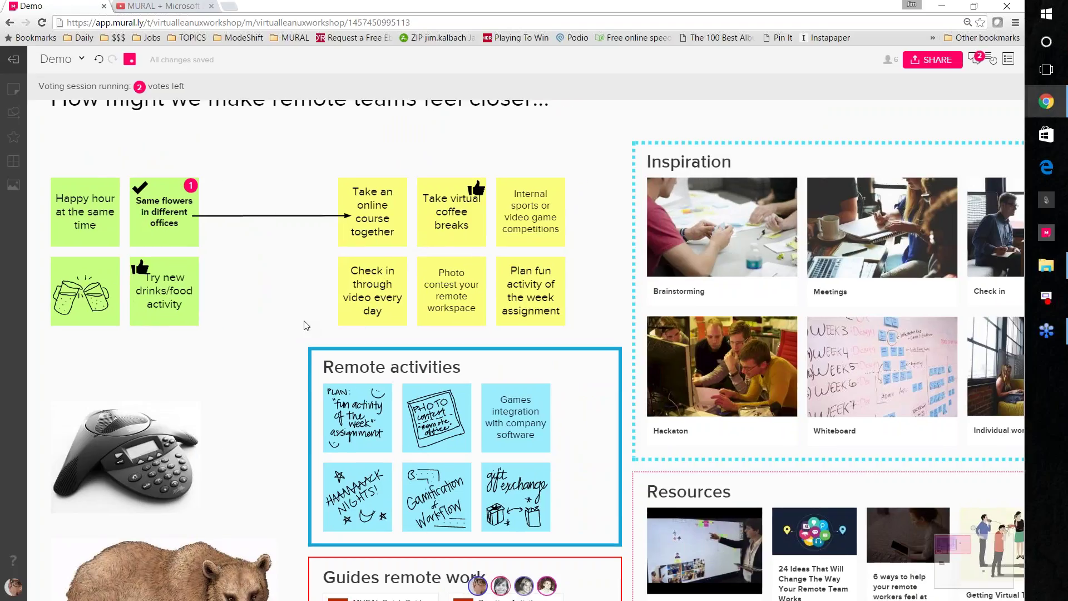
pyautogui.click(344, 302)
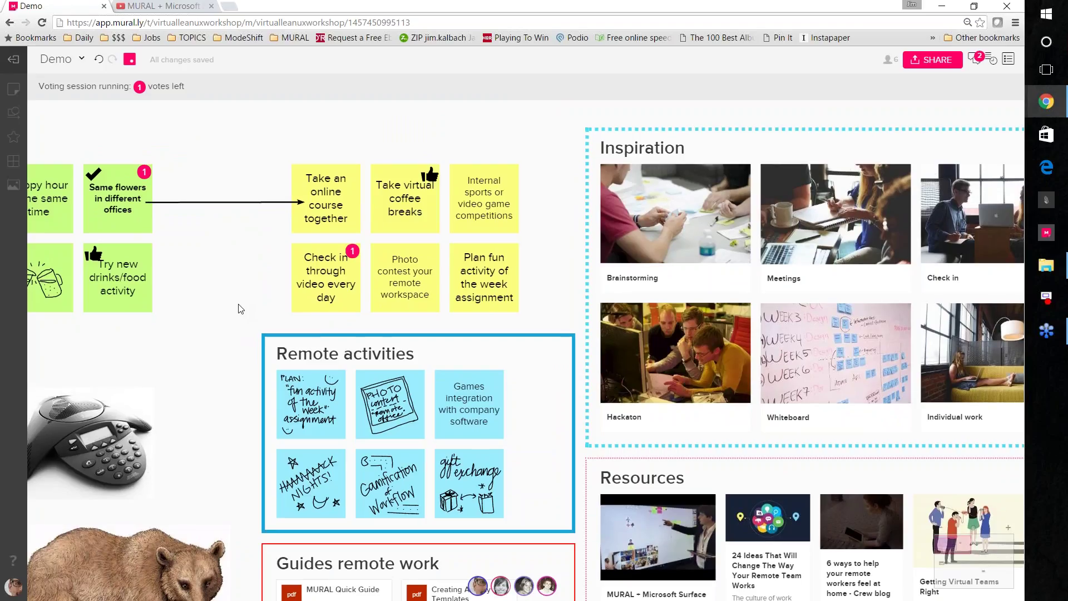
pyautogui.moveTo(236, 305); pyautogui.dragTo(263, 201)
pyautogui.scroll(-5, 264, 201)
pyautogui.click(211, 458)
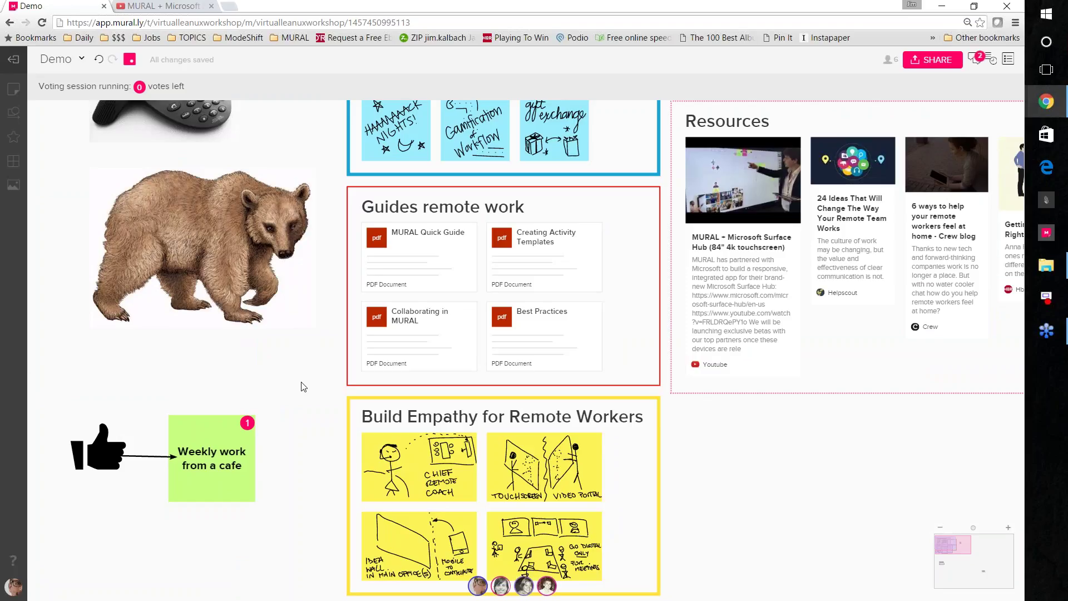
# Step: End the voting session, look through the ranked voting results, and return to the mural
pyautogui.scroll(-3, 303, 387)
pyautogui.scroll(-3, 298, 210)
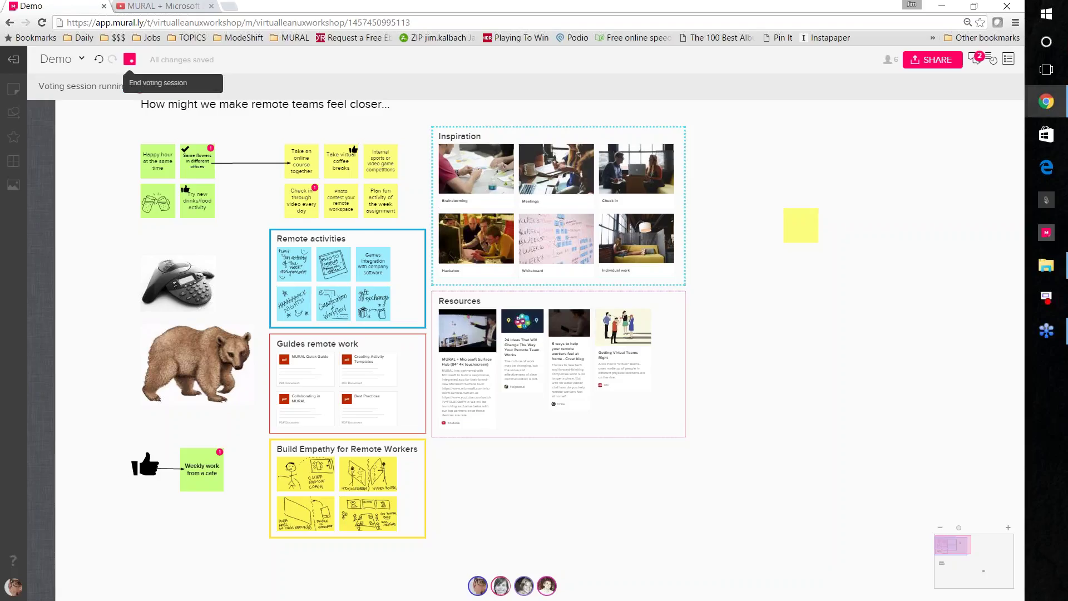
pyautogui.click(130, 59)
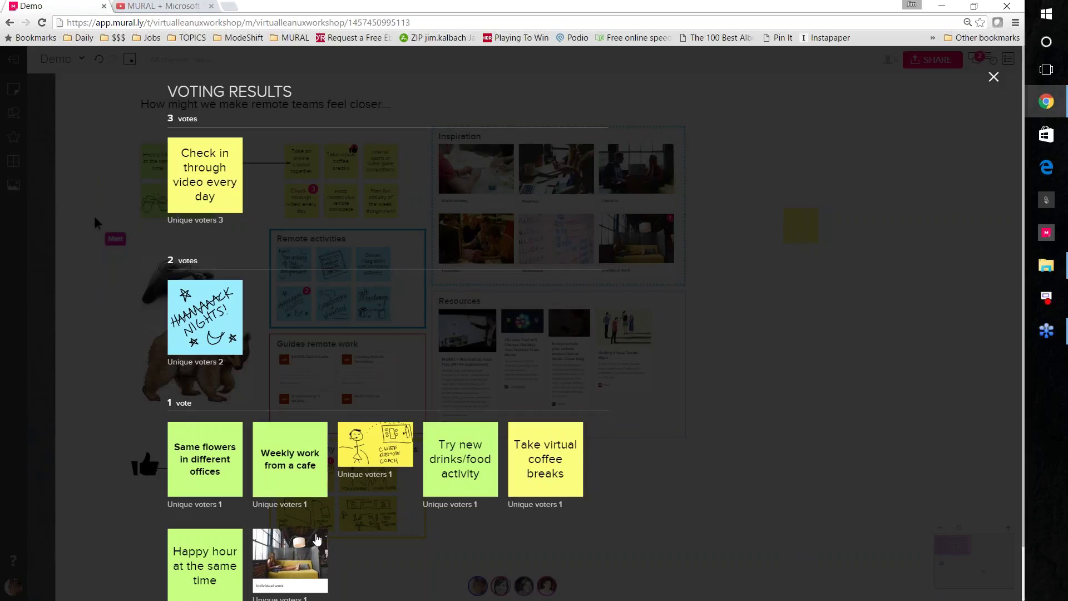
pyautogui.scroll(-1, 317, 539)
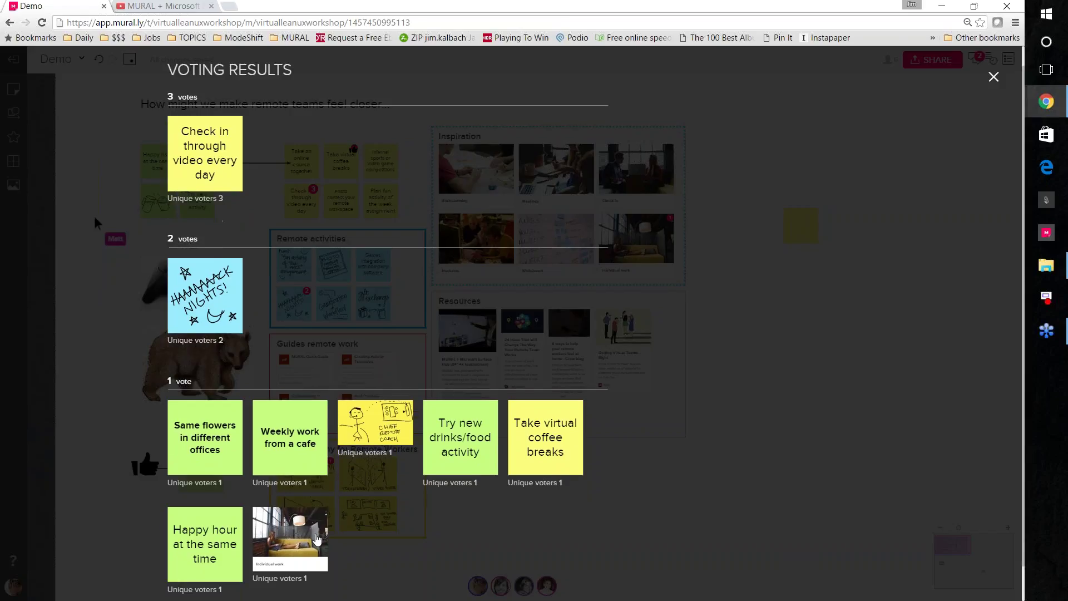
pyautogui.scroll(1, 318, 538)
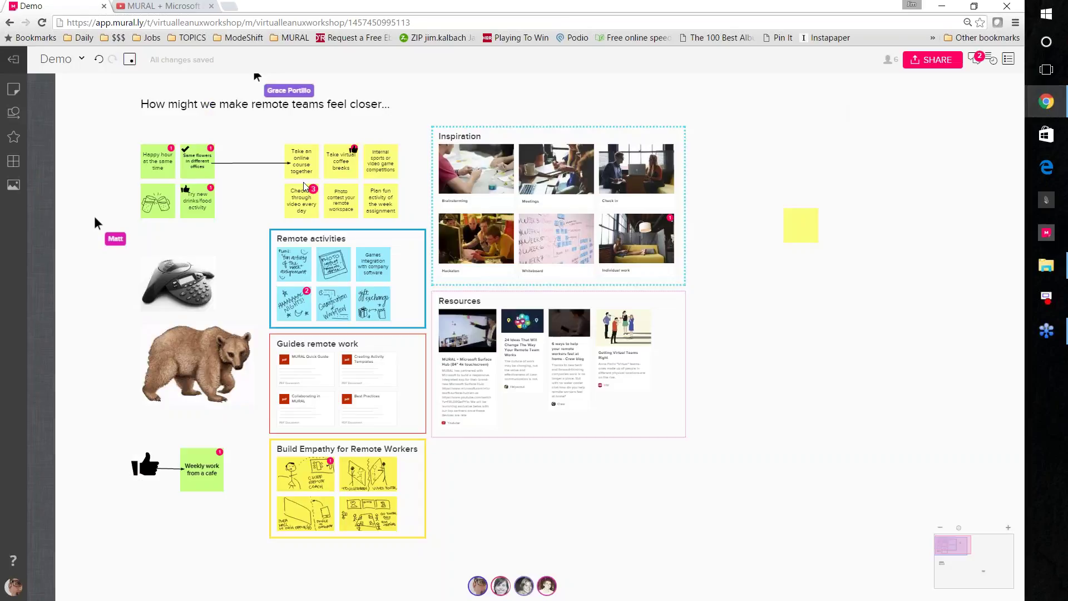
# Step: Duplicate the five voted green and yellow notes beneath the main question and move the copies to the empty space beyond the Inspiration area
pyautogui.scroll(3, 304, 184)
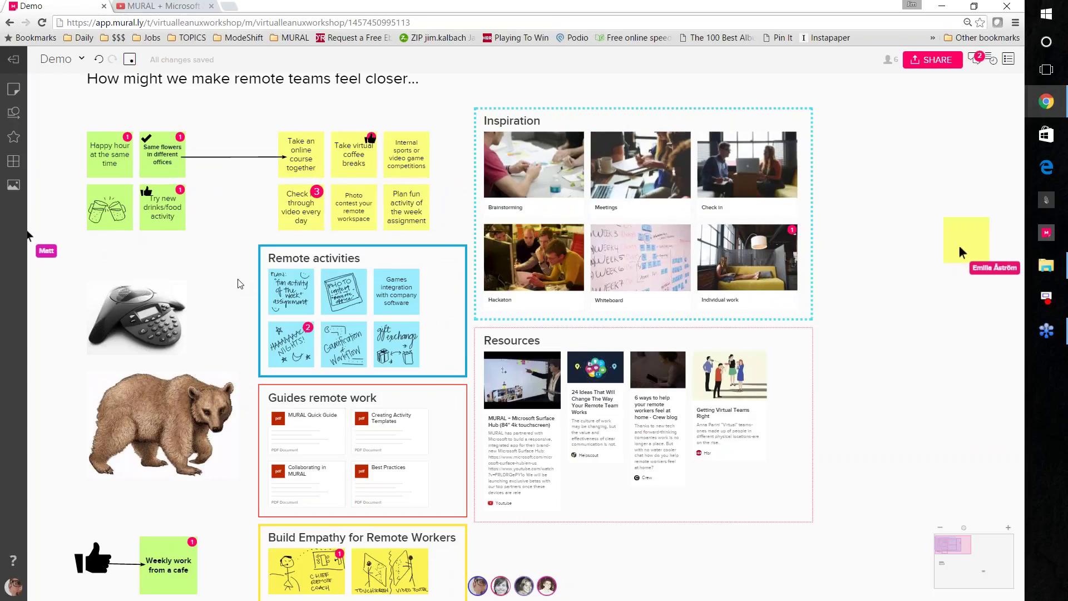
pyautogui.scroll(-3, 239, 284)
pyautogui.click(284, 232)
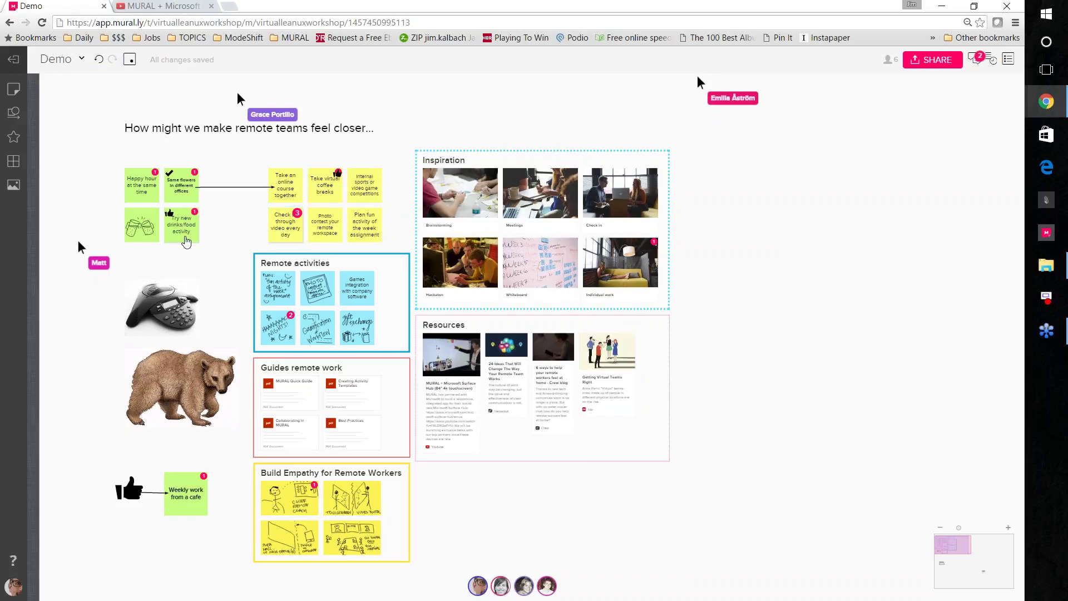
pyautogui.keyDown('shift'); pyautogui.click(186, 238); pyautogui.keyUp('shift')
pyautogui.keyDown('shift'); pyautogui.click(140, 199); pyautogui.keyUp('shift')
pyautogui.keyDown('shift'); pyautogui.click(183, 198); pyautogui.keyUp('shift')
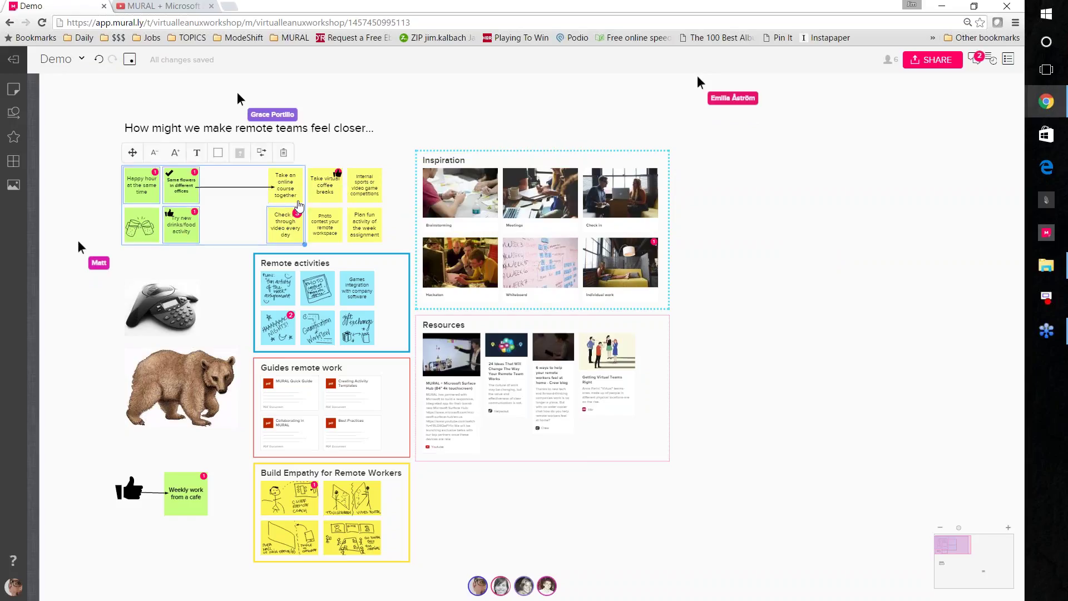
pyautogui.keyDown('shift'); pyautogui.click(329, 201); pyautogui.keyUp('shift')
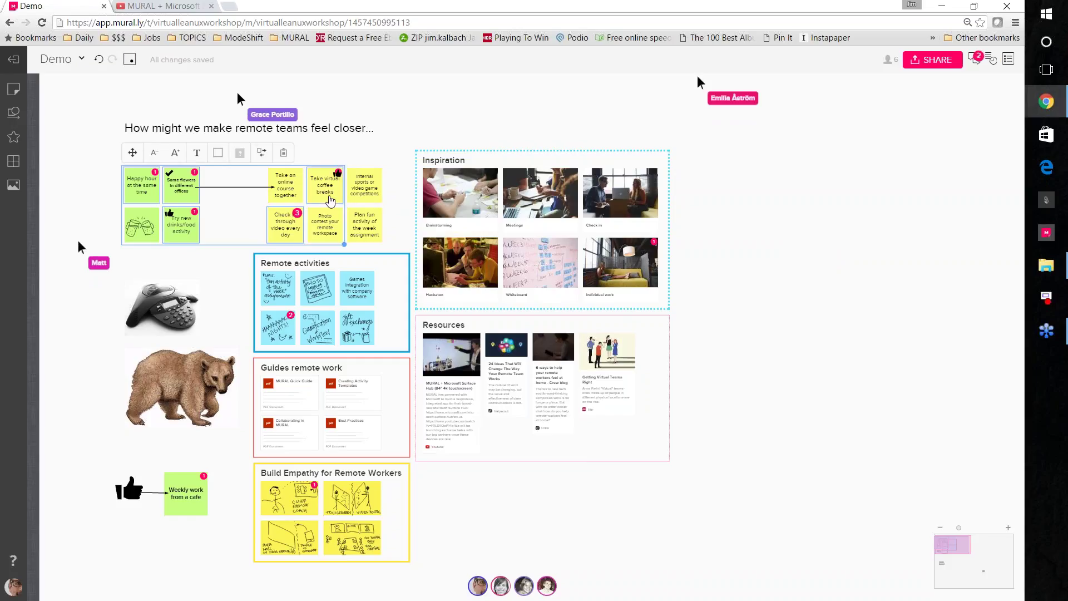
pyautogui.hotkey('ctrl', 'd')
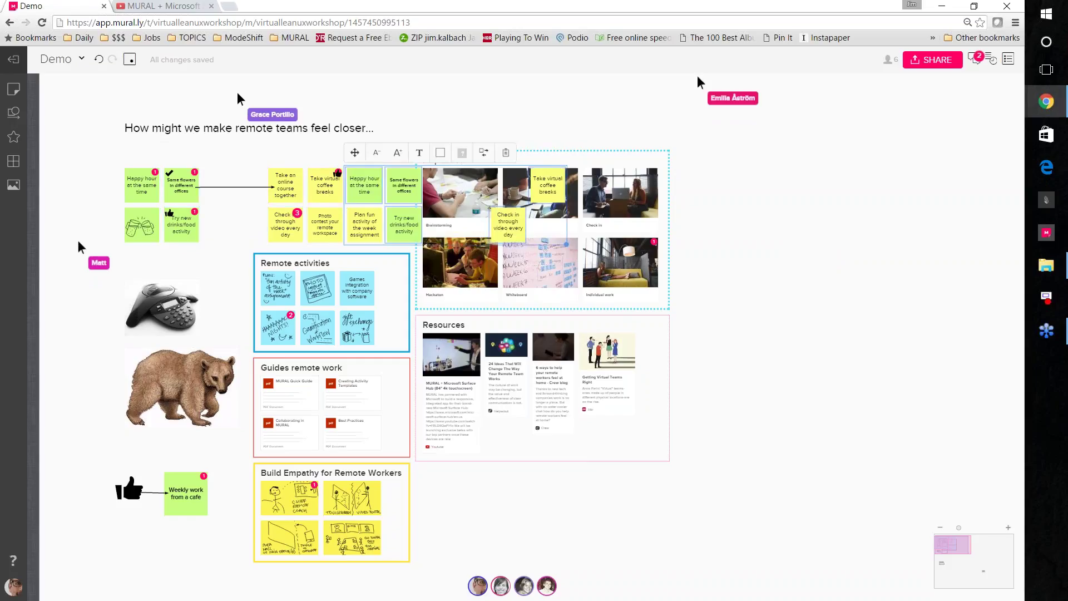
pyautogui.moveTo(355, 153); pyautogui.dragTo(842, 169)
pyautogui.rightClick(830, 296)
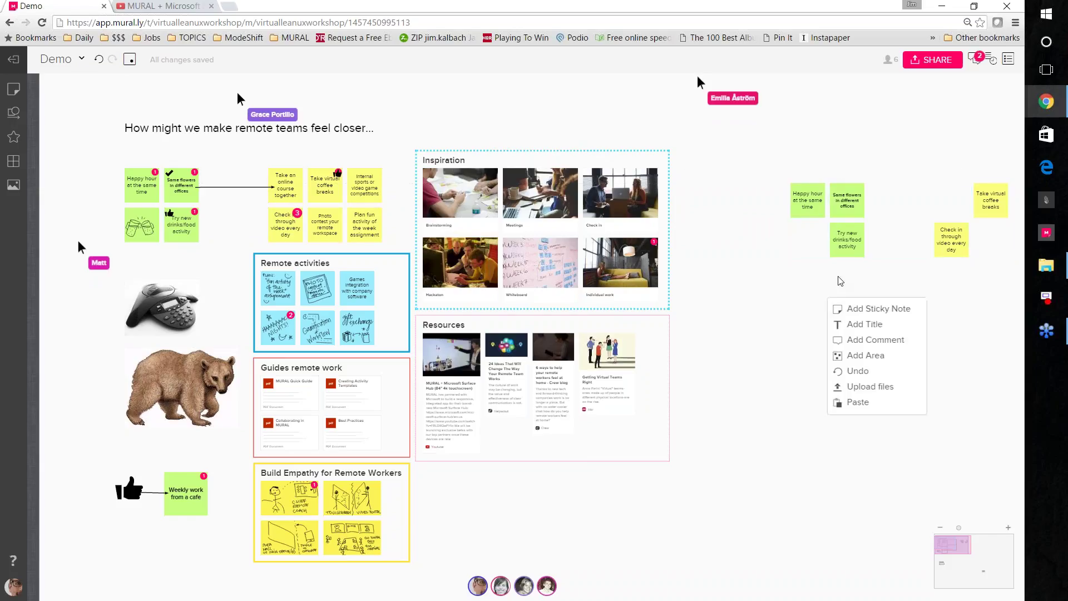
# Step: Stack the duplicated notes in one aligned column: happy hour, new drinks/food, same flowers, video check-in, virtual coffee breaks
pyautogui.moveTo(849, 243); pyautogui.dragTo(809, 238)
pyautogui.moveTo(846, 196); pyautogui.dragTo(818, 275)
pyautogui.moveTo(941, 232); pyautogui.dragTo(807, 314)
pyautogui.moveTo(999, 206); pyautogui.dragTo(825, 367)
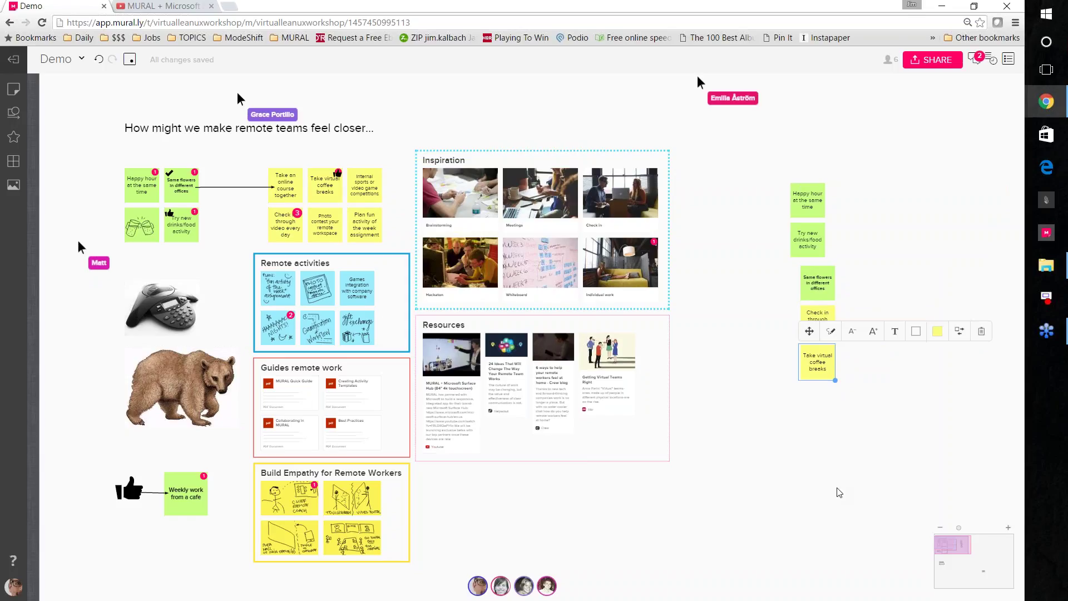
pyautogui.hscroll(5, 840, 492)
pyautogui.click(504, 264)
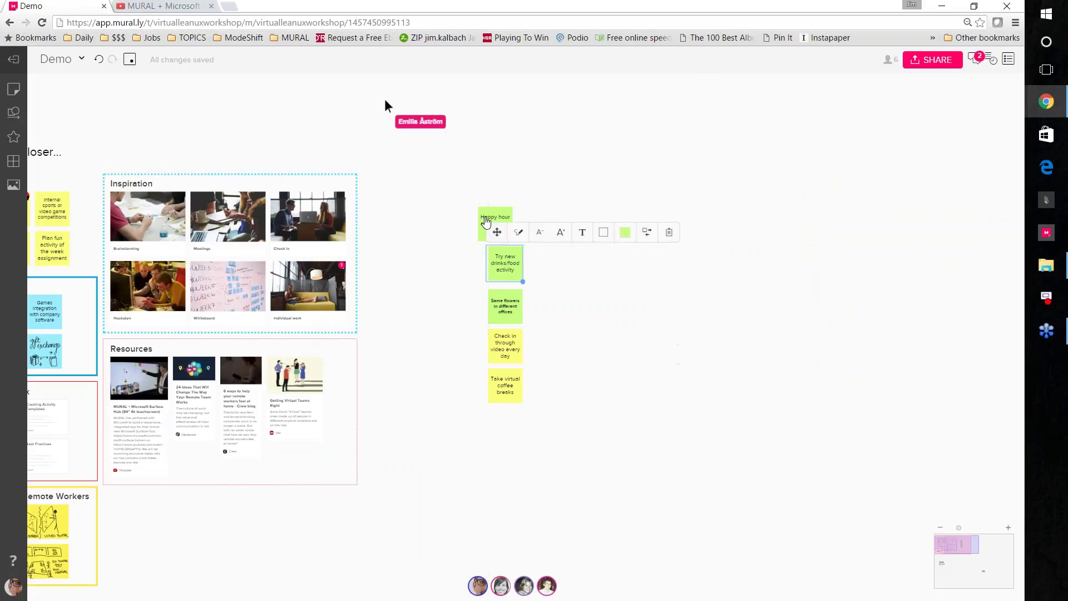
pyautogui.moveTo(485, 221); pyautogui.dragTo(494, 222)
pyautogui.click(465, 230)
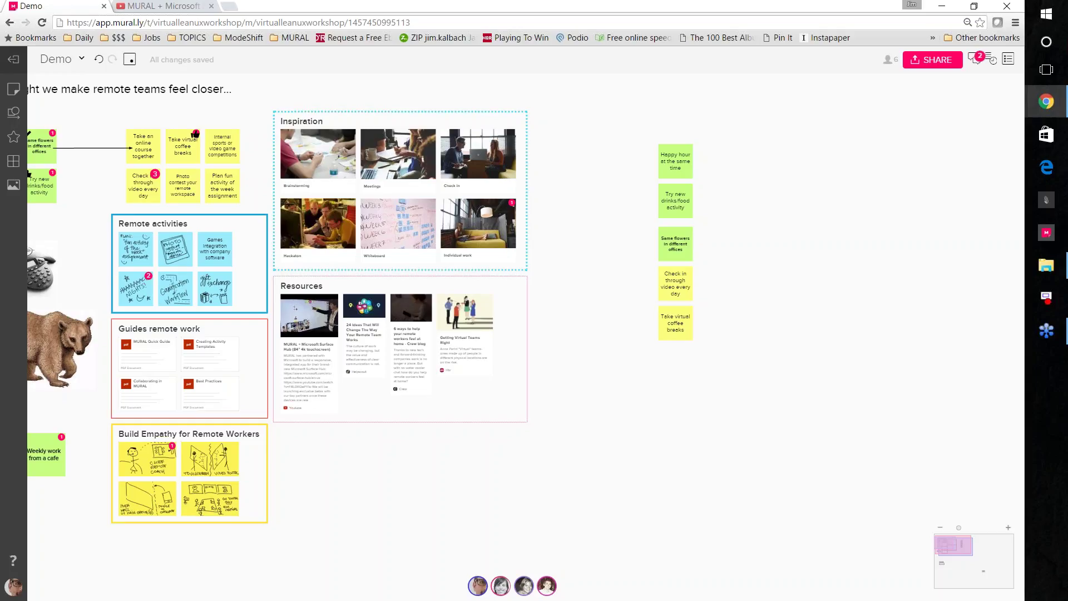
# Step: Switch to the Google Sheets brainstorming spreadsheet, copy the ideas in A1:A9, and paste them as sticky notes into an empty part of the mural
pyautogui.moveTo(536, 518); pyautogui.dragTo(293, 358)
pyautogui.hotkey('alt', 'Tab')
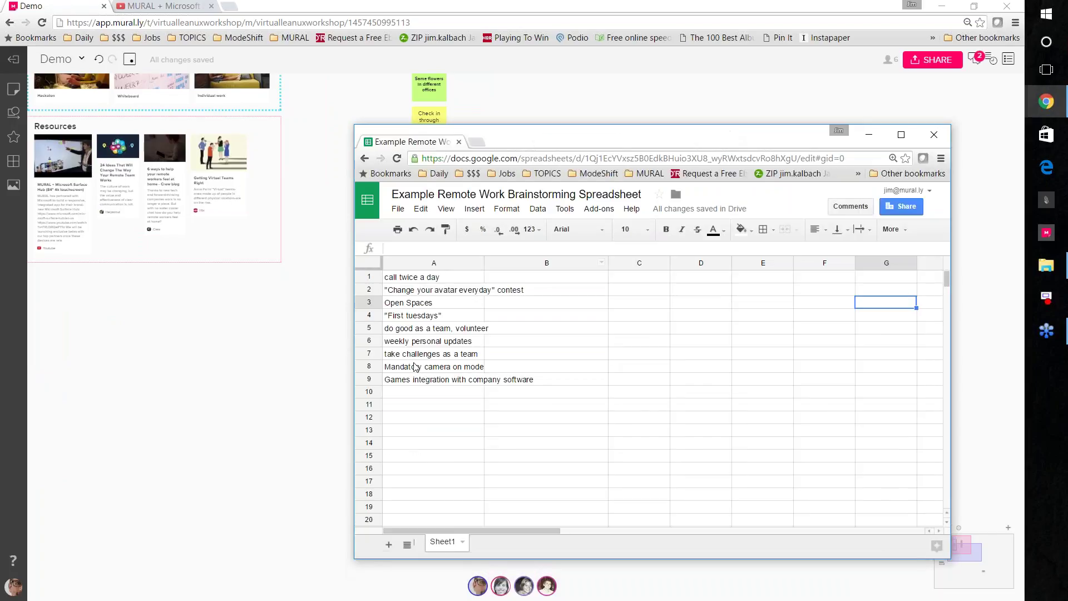
pyautogui.click(402, 281)
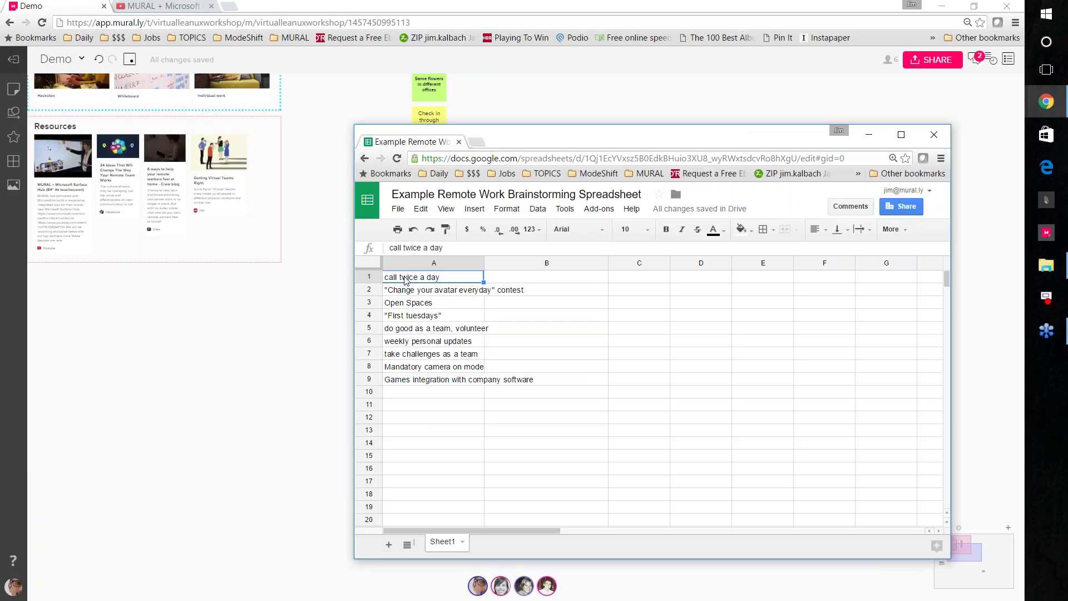
pyautogui.keyDown('shift'); pyautogui.click(404, 380); pyautogui.keyUp('shift')
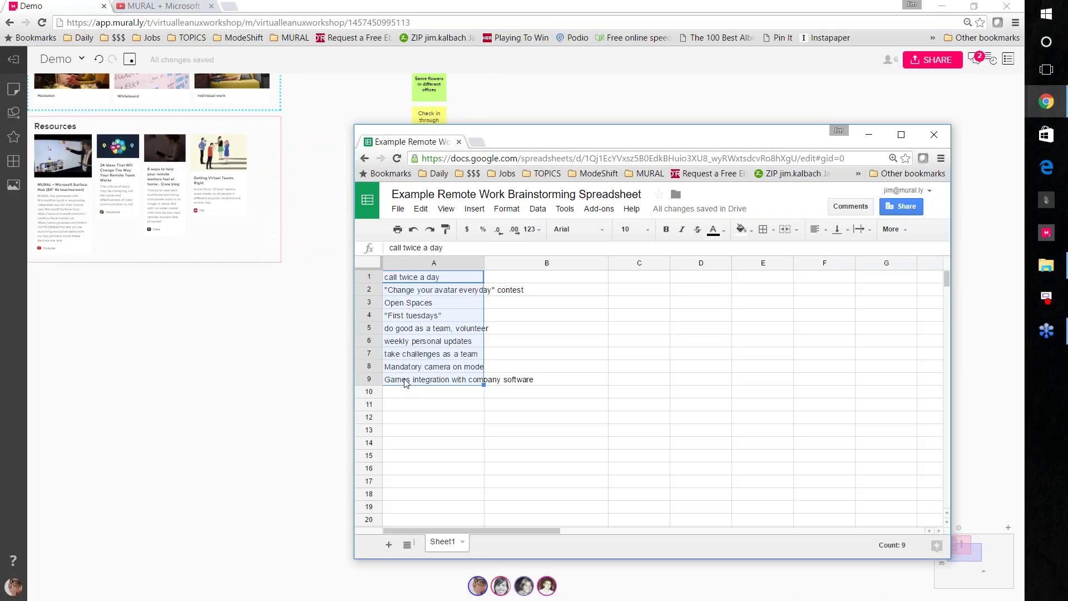
pyautogui.hotkey('ctrl', 'c')
pyautogui.click(216, 453)
pyautogui.scroll(-3, 238, 390)
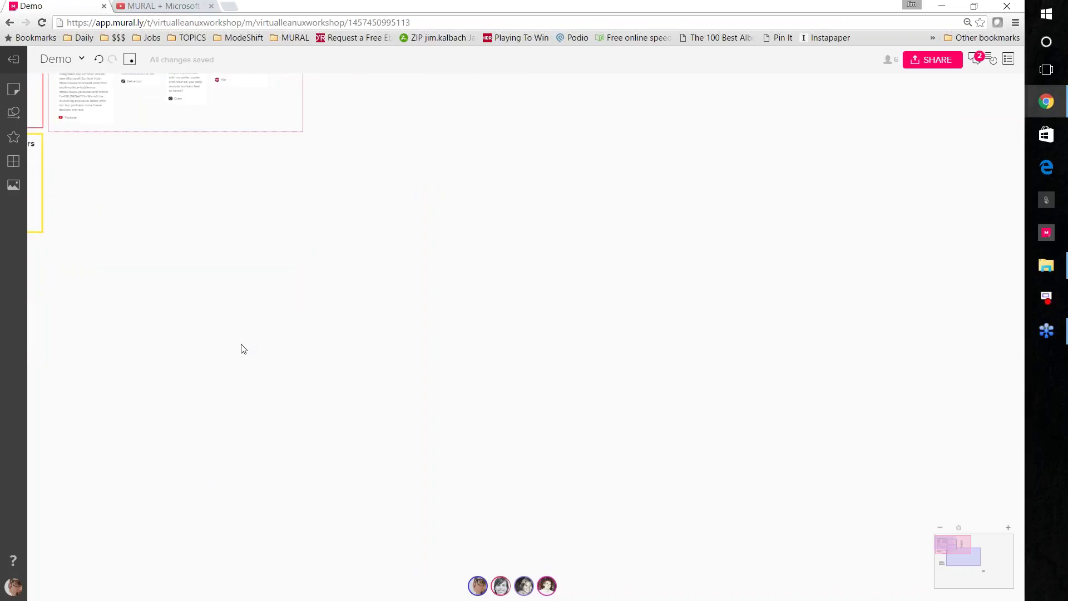
pyautogui.hotkey('ctrl', 'v')
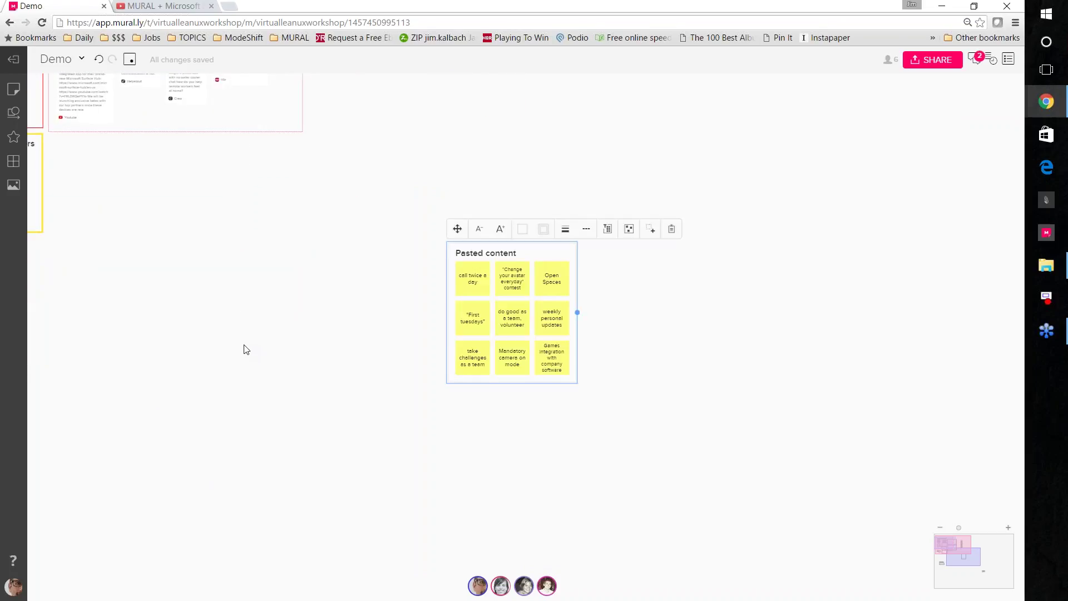
# Step: Move the notes "call twice a day", "do good as a team, volunteer" and "Games integration with company software" into a column left of the pasted area
pyautogui.scroll(2, 608, 321)
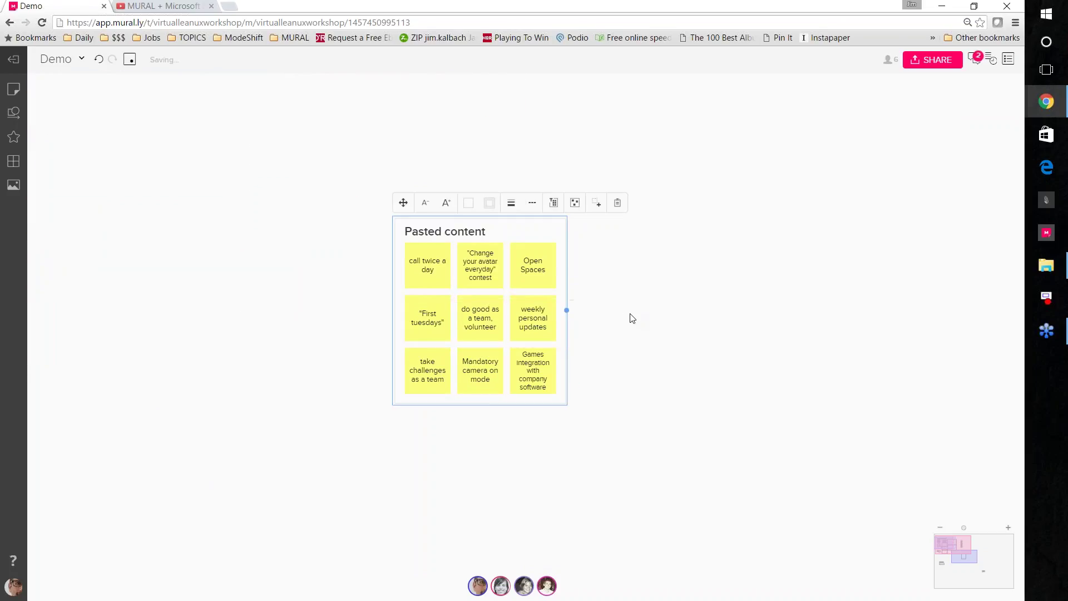
pyautogui.scroll(2, 633, 318)
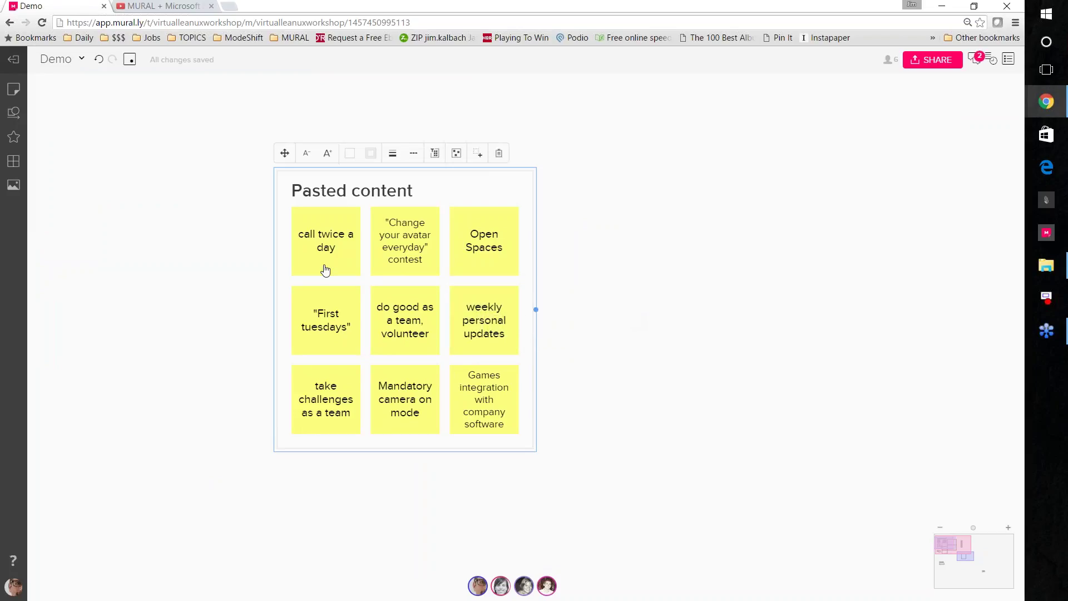
pyautogui.scroll(-2, 324, 269)
pyautogui.moveTo(324, 269); pyautogui.dragTo(231, 258)
pyautogui.moveTo(317, 306); pyautogui.dragTo(223, 294)
pyautogui.click(332, 359)
pyautogui.moveTo(331, 359); pyautogui.dragTo(239, 346)
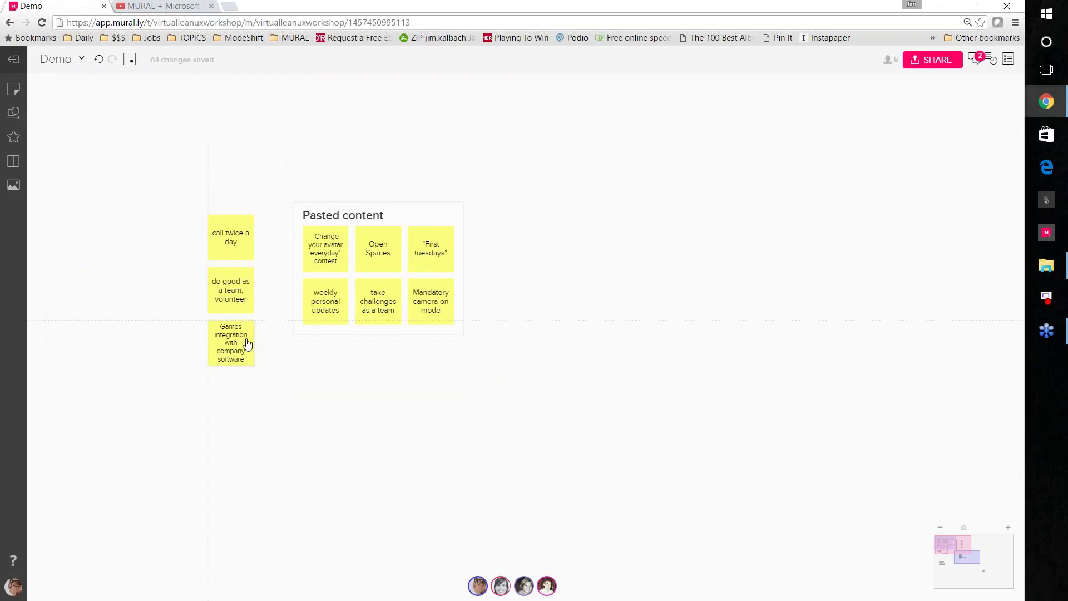
# Step: Line up "weekly personal updates", "take challenges as a team" and "Mandatory camera on mode" as a second column, and shift the Pasted content area farther away
pyautogui.moveTo(333, 324); pyautogui.dragTo(176, 261)
pyautogui.moveTo(329, 306); pyautogui.dragTo(167, 296)
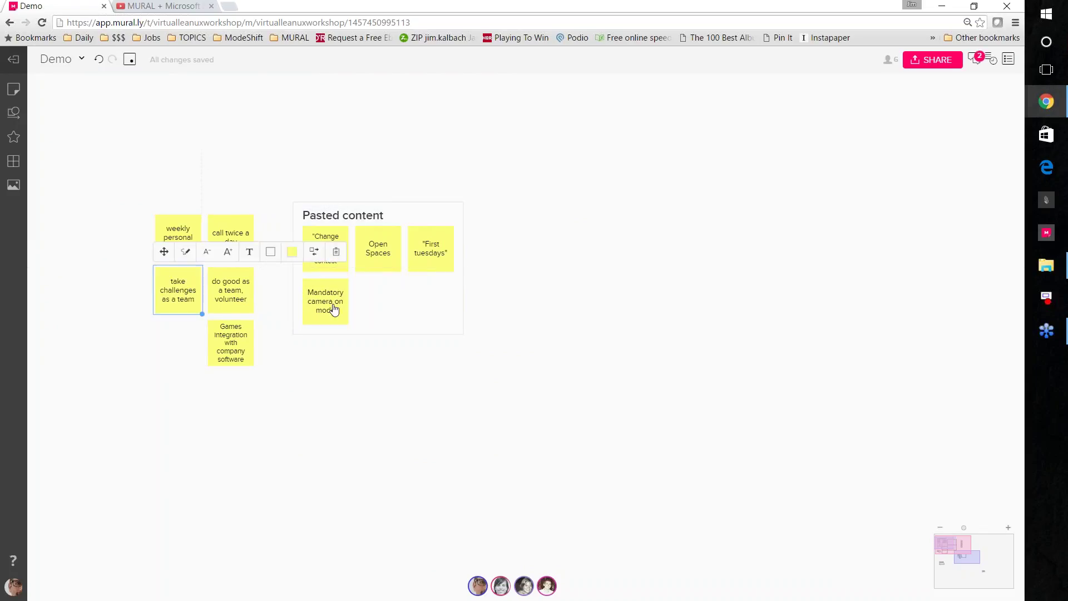
pyautogui.moveTo(334, 306); pyautogui.dragTo(188, 349)
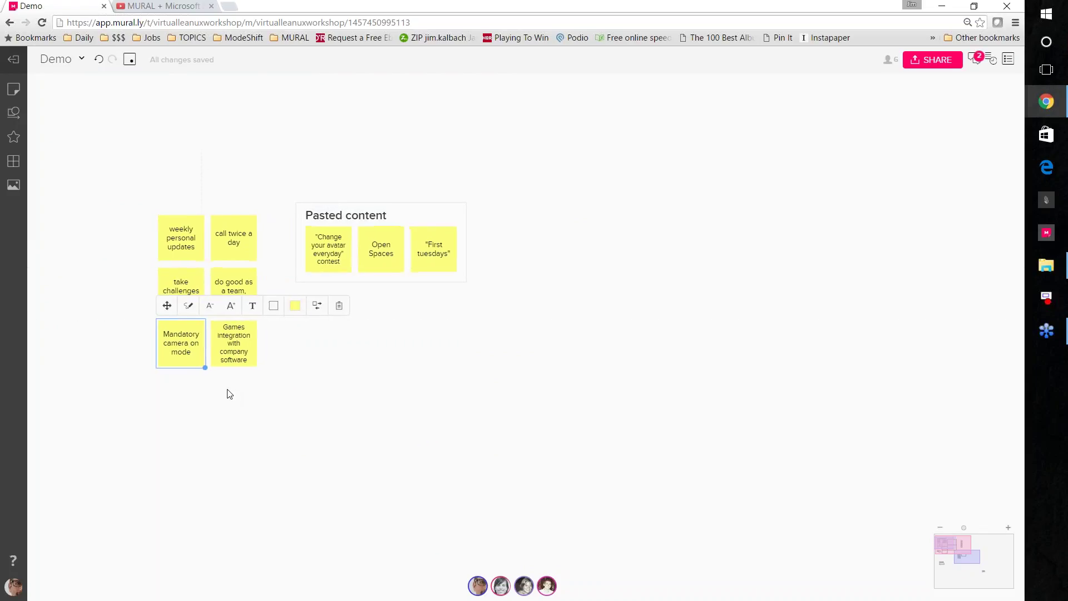
pyautogui.moveTo(343, 217); pyautogui.dragTo(480, 198)
pyautogui.hscroll(-3, 355, 318)
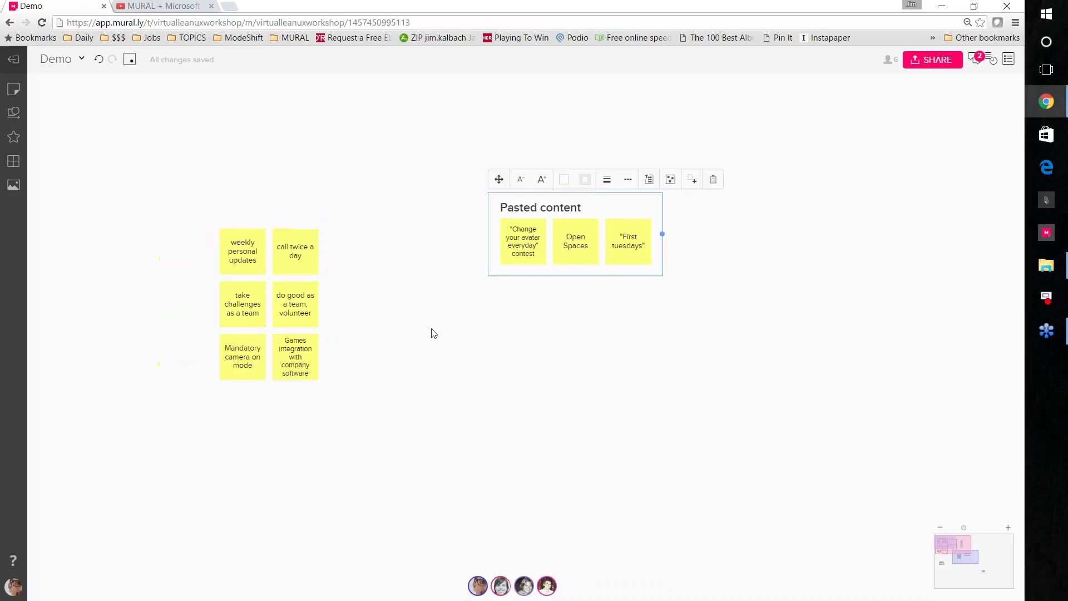
# Step: Select the three-note column headed by "call twice a day" and move it to leave a gap between the two columns
pyautogui.moveTo(367, 387); pyautogui.dragTo(305, 265)
pyautogui.rightClick(323, 417)
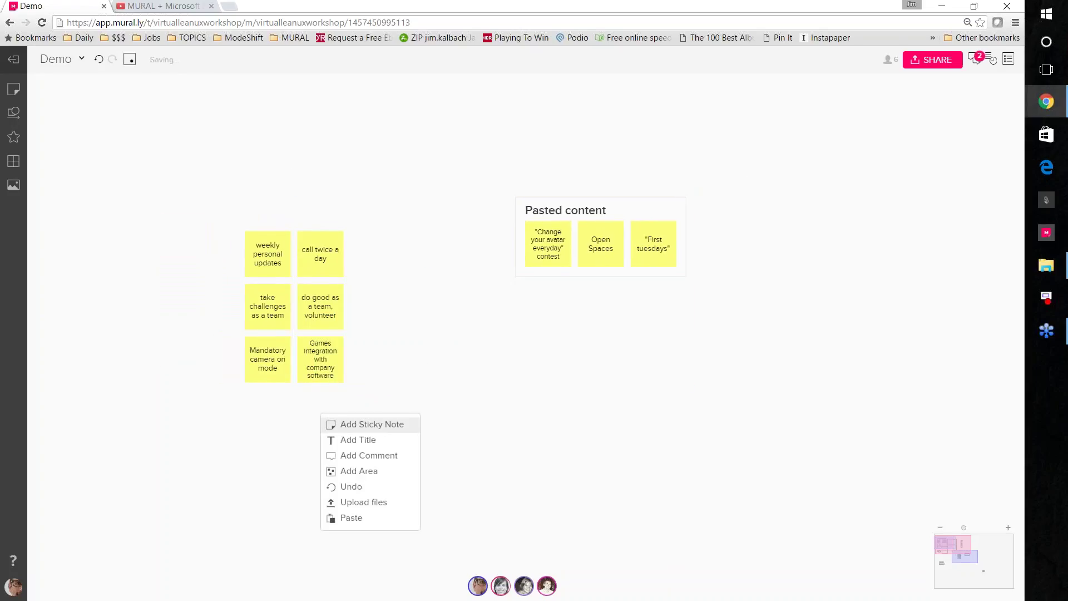
pyautogui.click(350, 398)
pyautogui.moveTo(349, 395); pyautogui.dragTo(345, 223)
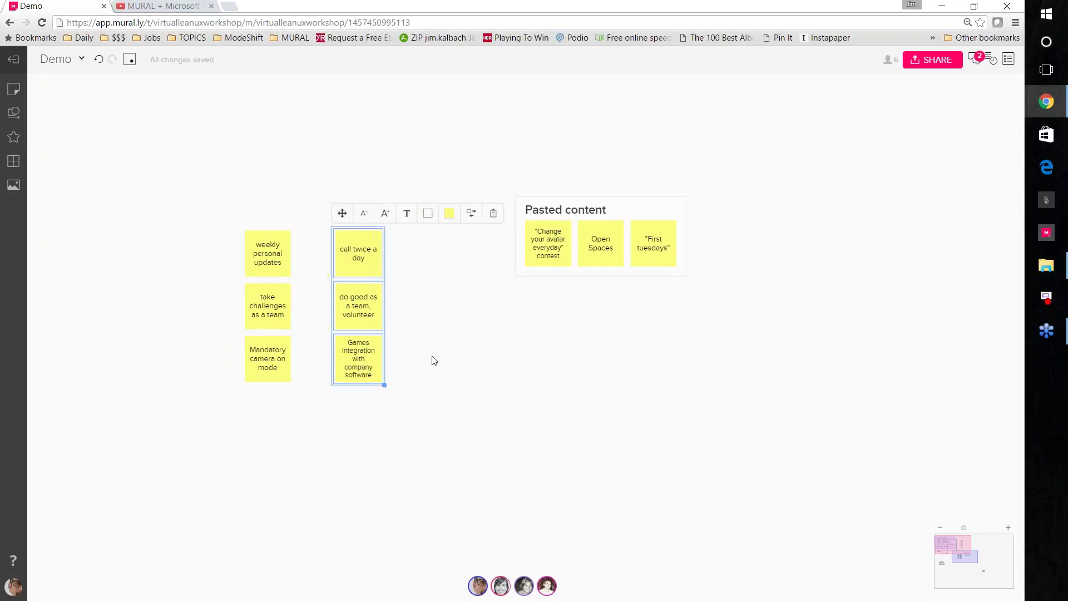
# Step: Organize the column of "call twice a day", "do good as a team, volunteer" and "Games integration with company software" into a new area
pyautogui.scroll(2, 365, 316)
pyautogui.rightClick(366, 316)
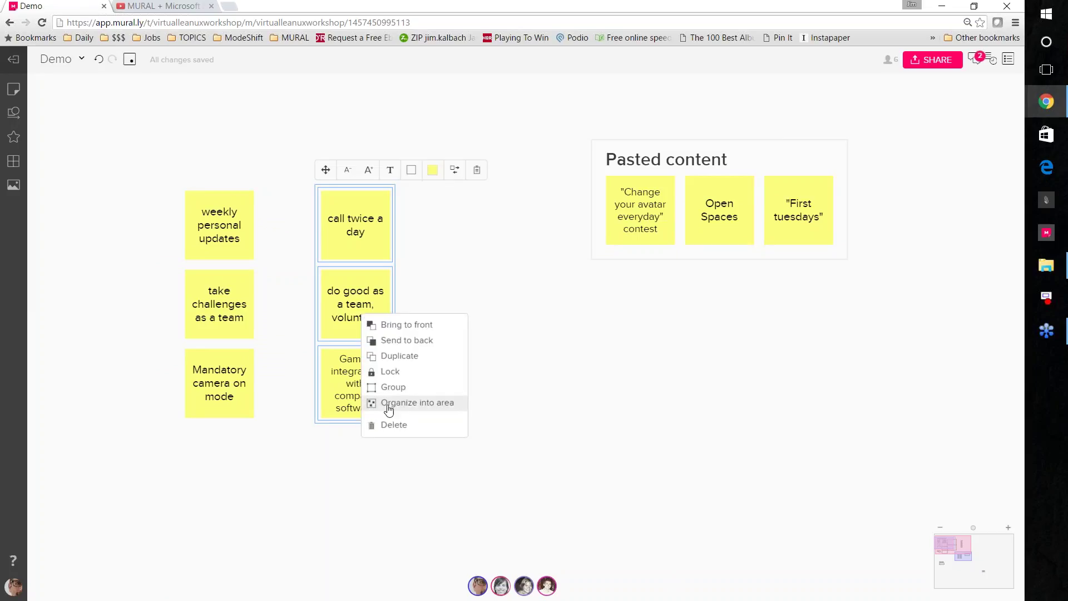
pyautogui.click(410, 445)
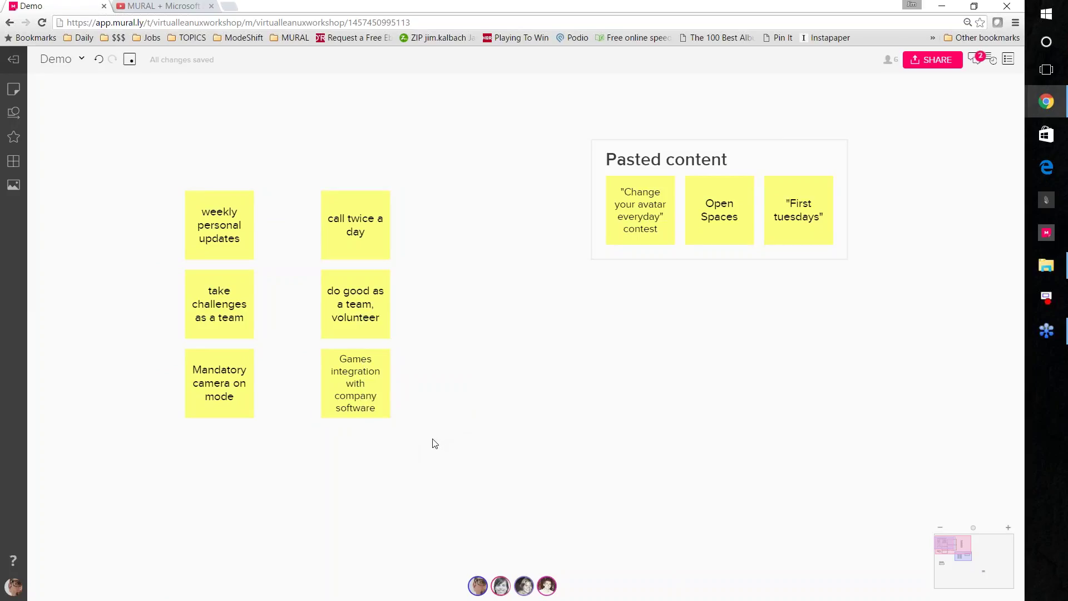
pyautogui.moveTo(433, 438); pyautogui.dragTo(305, 202)
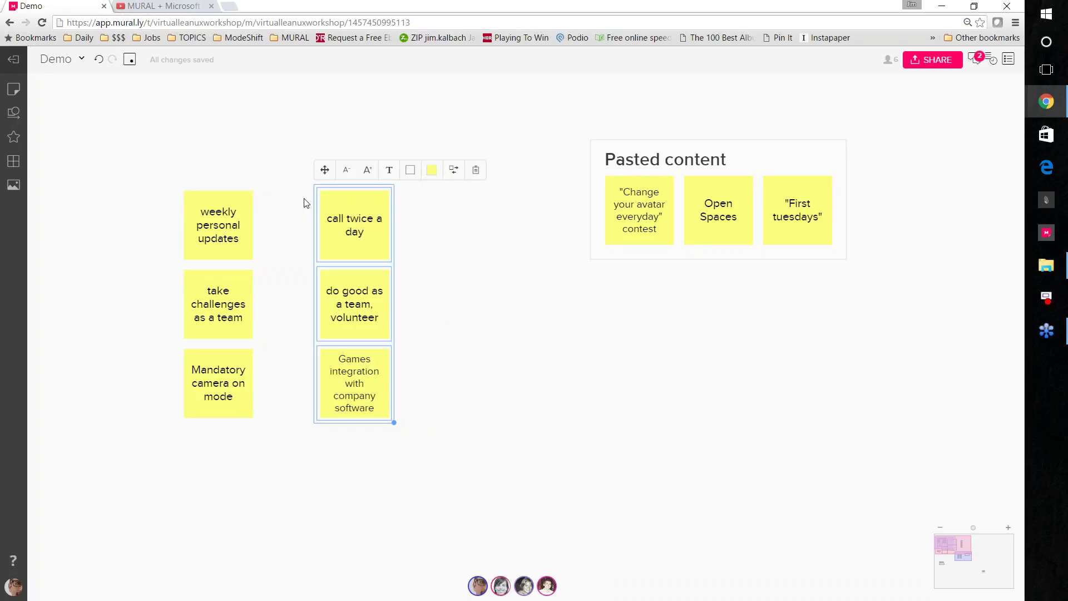
pyautogui.rightClick(358, 223)
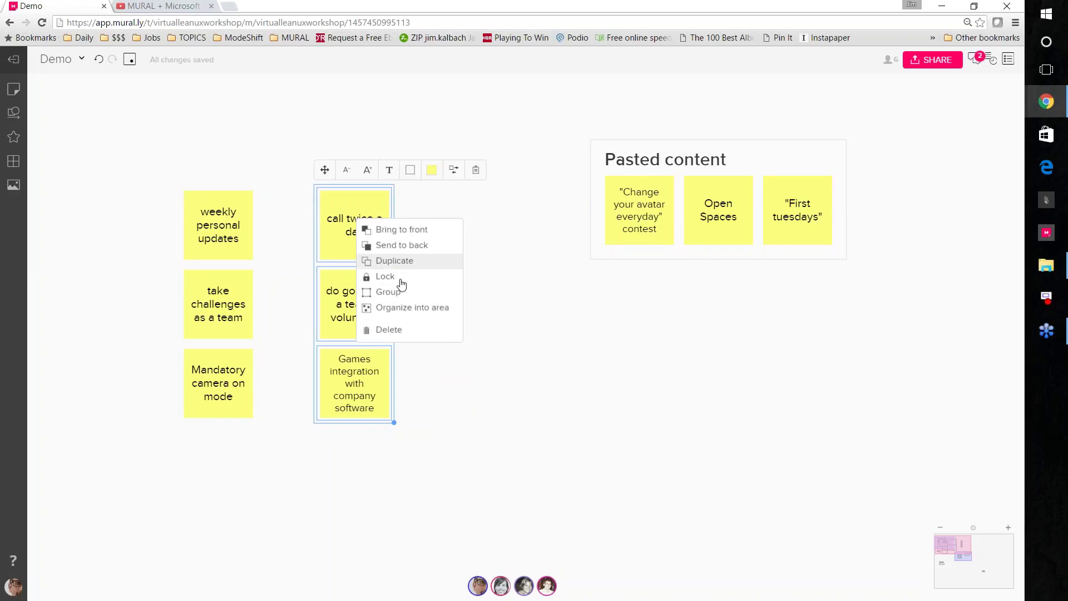
pyautogui.click(405, 310)
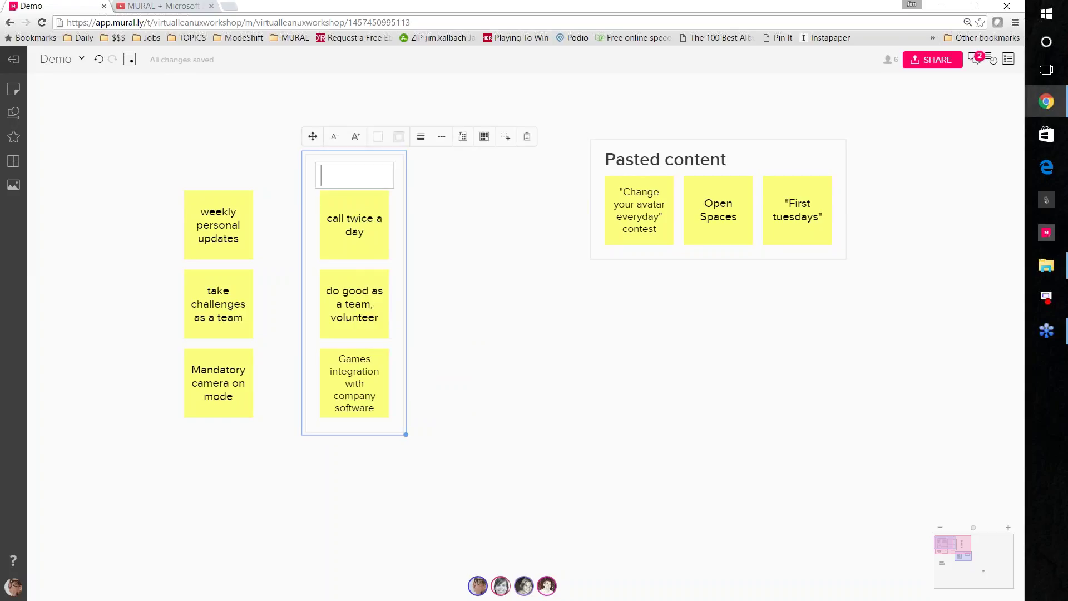
# Step: Title the new area "PROS" and move it slightly farther from the "weekly personal updates" column
pyautogui.write('PROSA')
pyautogui.press('BackSpace')
pyautogui.click(391, 269)
pyautogui.moveTo(399, 273); pyautogui.dragTo(429, 279)
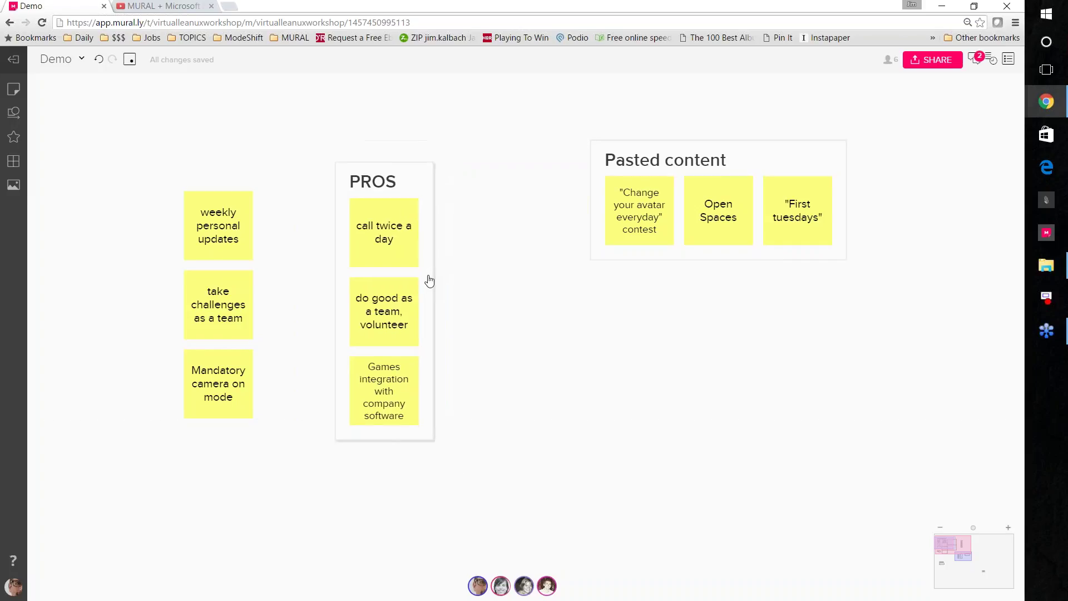
# Step: Recolor the three notes in the PROS area light blue
pyautogui.click(390, 241)
pyautogui.keyDown('shift'); pyautogui.click(387, 313); pyautogui.keyUp('shift')
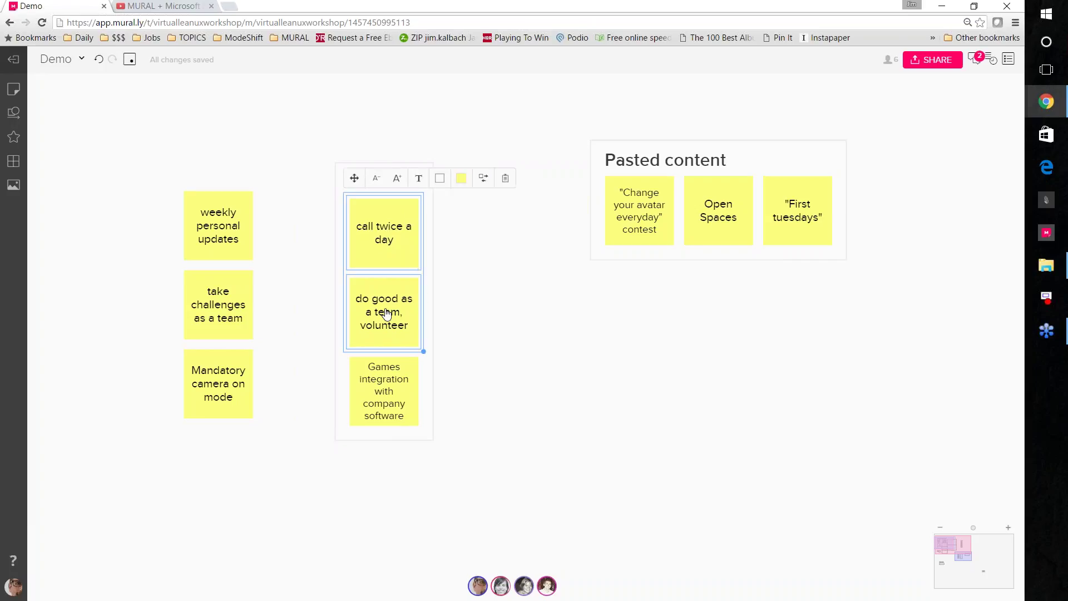
pyautogui.keyDown('shift'); pyautogui.click(394, 371); pyautogui.keyUp('shift')
pyautogui.click(462, 178)
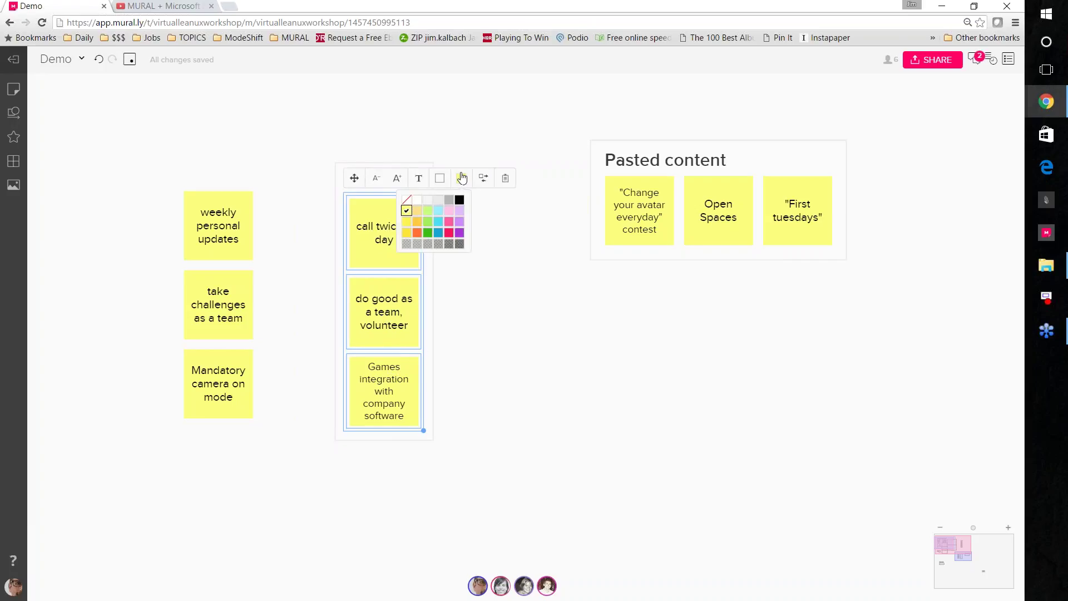
pyautogui.click(439, 212)
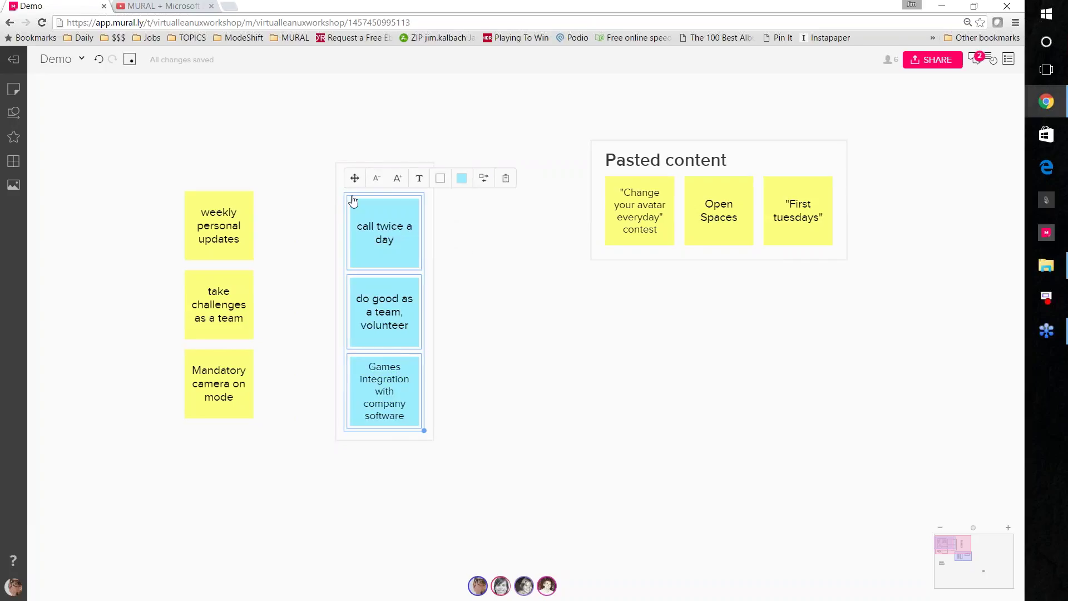
pyautogui.doubleClick(306, 234)
pyautogui.click(450, 269)
pyautogui.click(290, 259)
pyautogui.press('Delete')
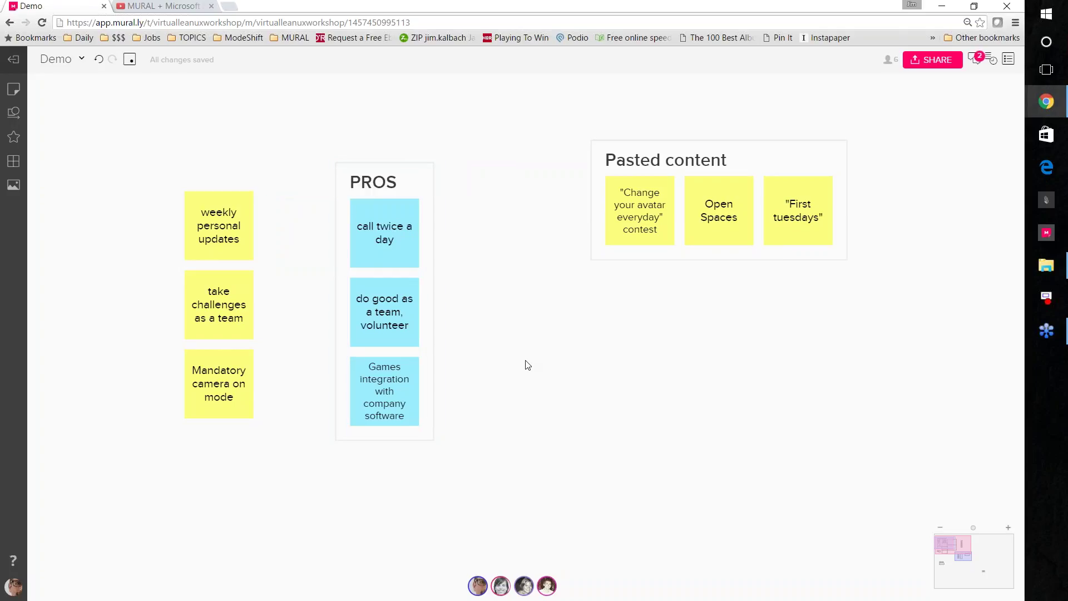
# Step: Move the Pasted content area closer to the PROS area, with their headings roughly level
pyautogui.moveTo(649, 173); pyautogui.dragTo(594, 195)
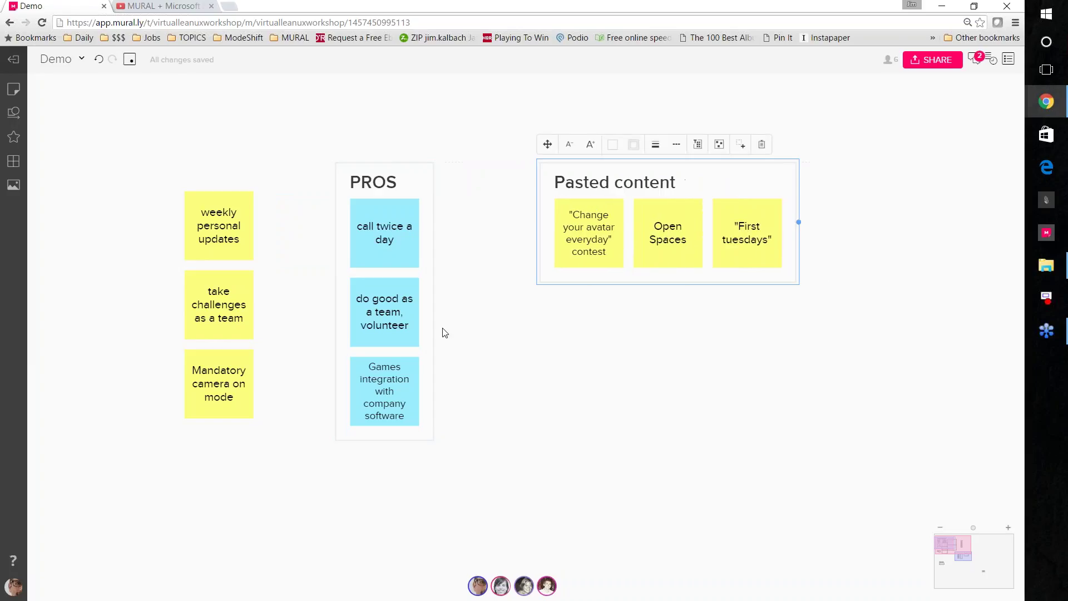
# Step: Copy "weekly personal updates", "take challenges as a team" and "Mandatory camera on mode" into the brainstorming spreadsheet from cell C1, and minimize the spreadsheet
pyautogui.click(211, 226)
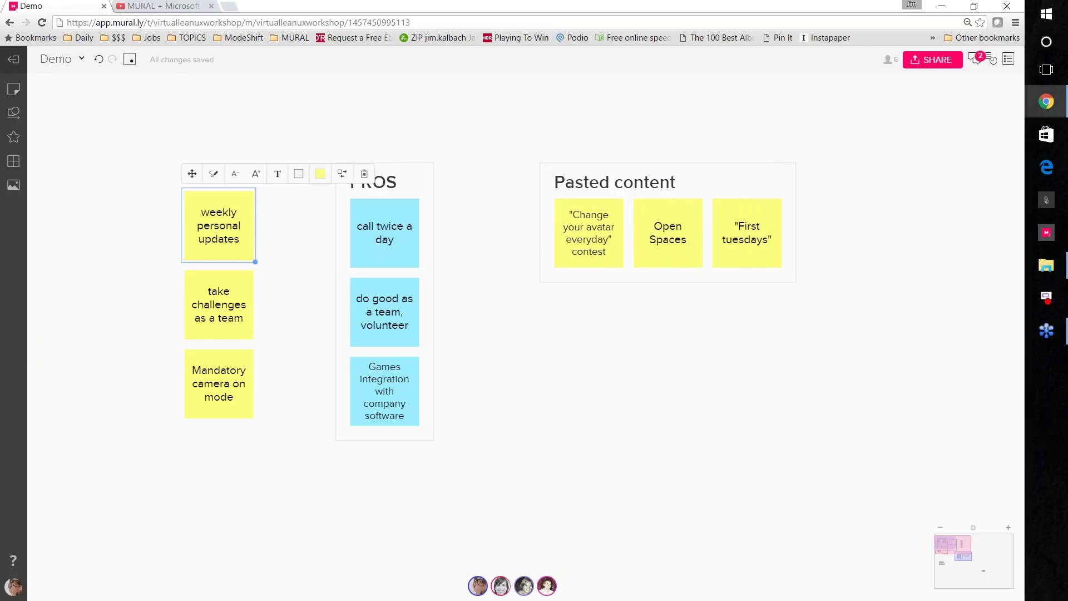
pyautogui.keyDown('shift'); pyautogui.click(221, 286); pyautogui.keyUp('shift')
pyautogui.keyDown('shift'); pyautogui.click(222, 395); pyautogui.keyUp('shift')
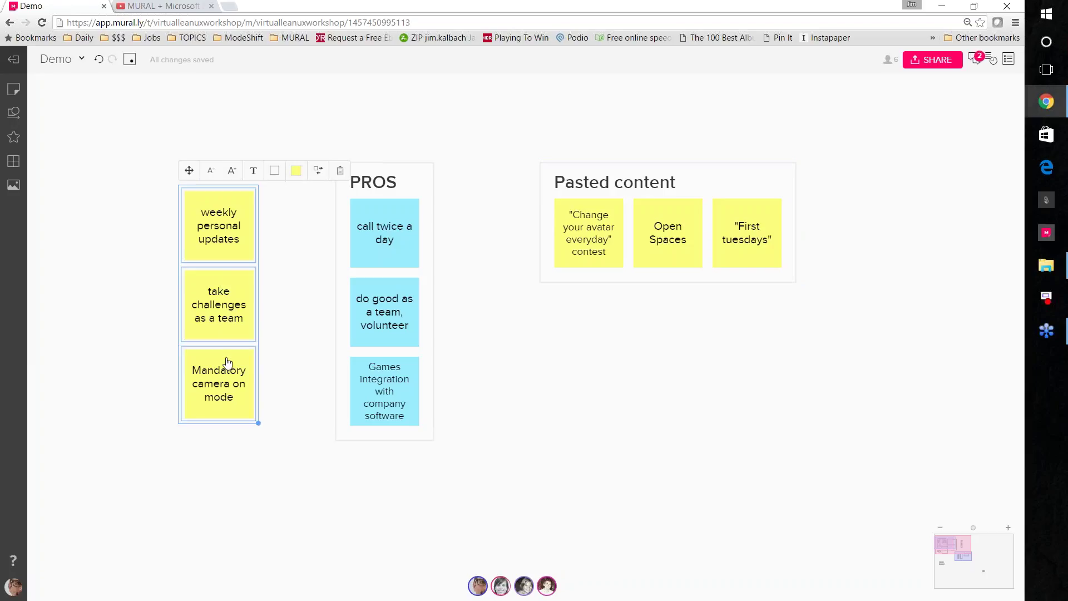
pyautogui.rightClick(237, 322)
pyautogui.click(341, 173)
pyautogui.click(341, 172)
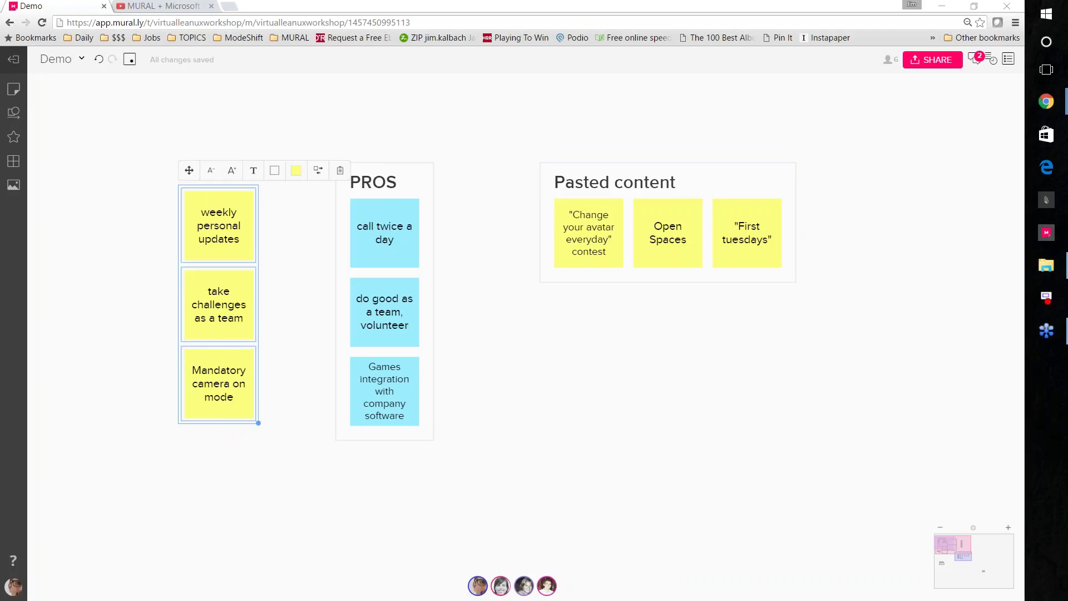
pyautogui.write('weekly personal updates take challenges as a team Mandatory camera on mode')
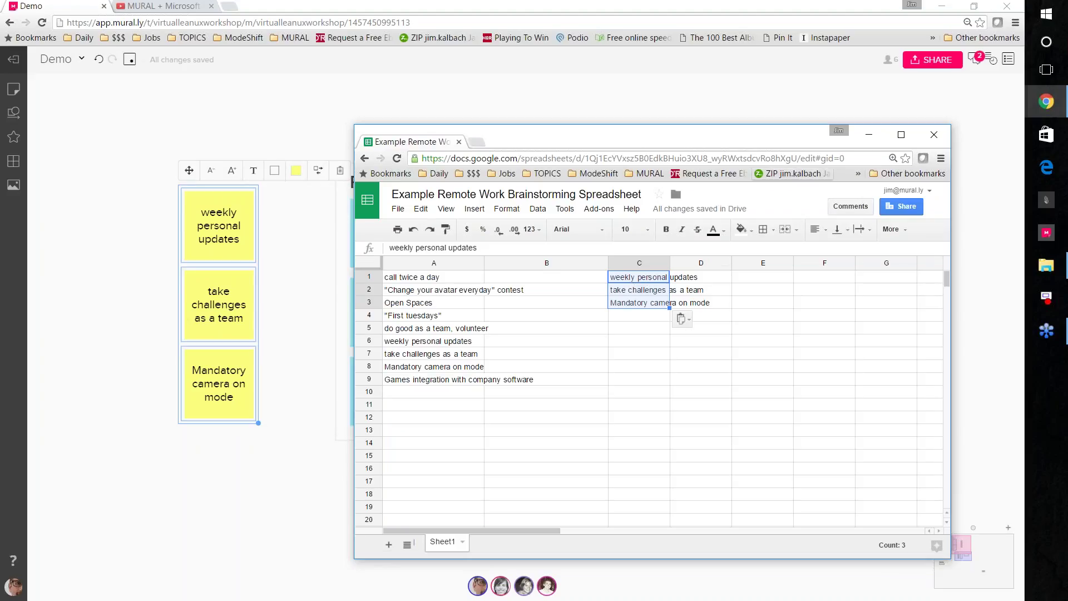
pyautogui.click(869, 135)
# Step: Switch to the Team Ideation mural and bring its whole layout into view
pyautogui.moveTo(538, 417); pyautogui.dragTo(601, 418)
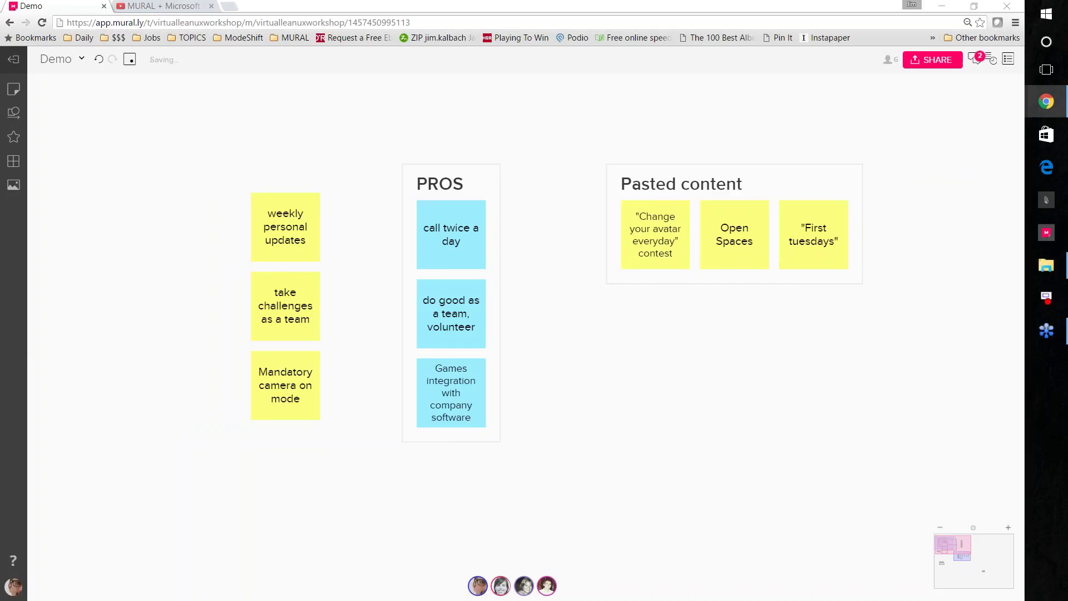
pyautogui.moveTo(356, 598); pyautogui.dragTo(230, 19)
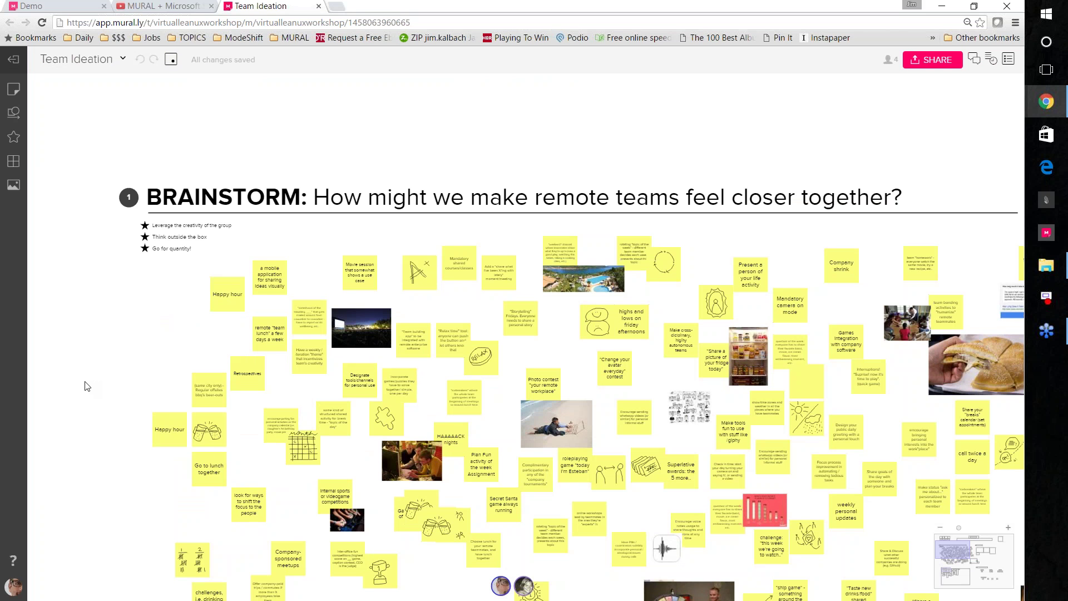
pyautogui.scroll(-3, 87, 387)
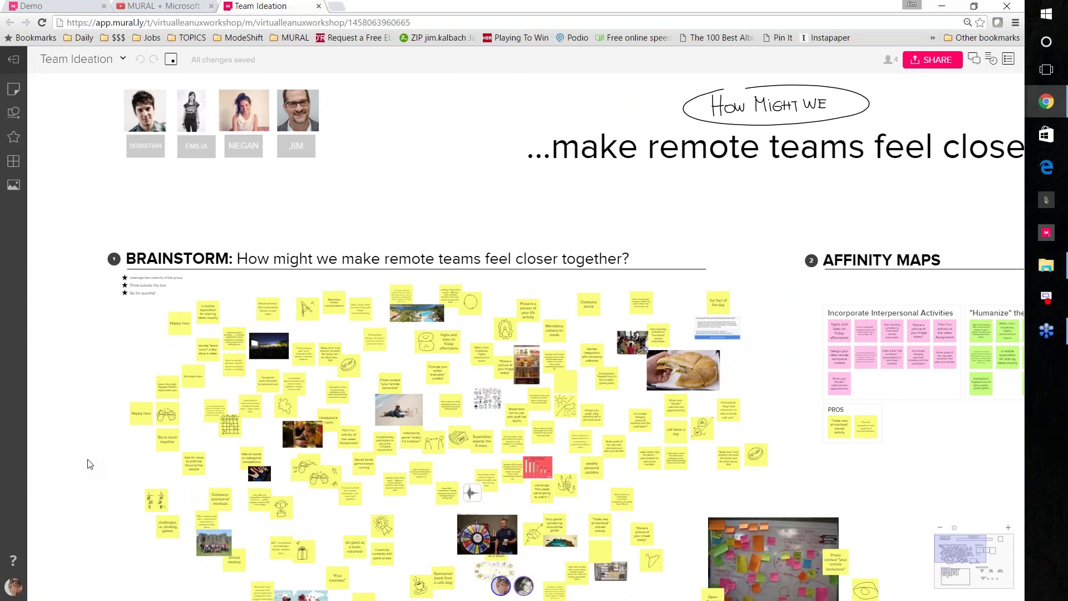
pyautogui.scroll(-2, 88, 463)
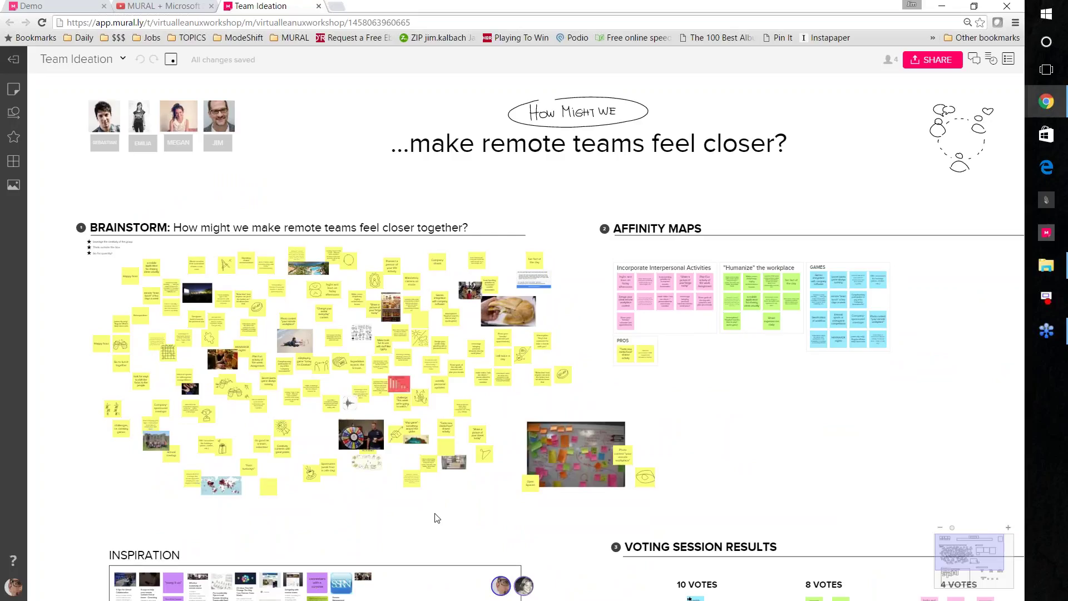
pyautogui.scroll(-3, 438, 518)
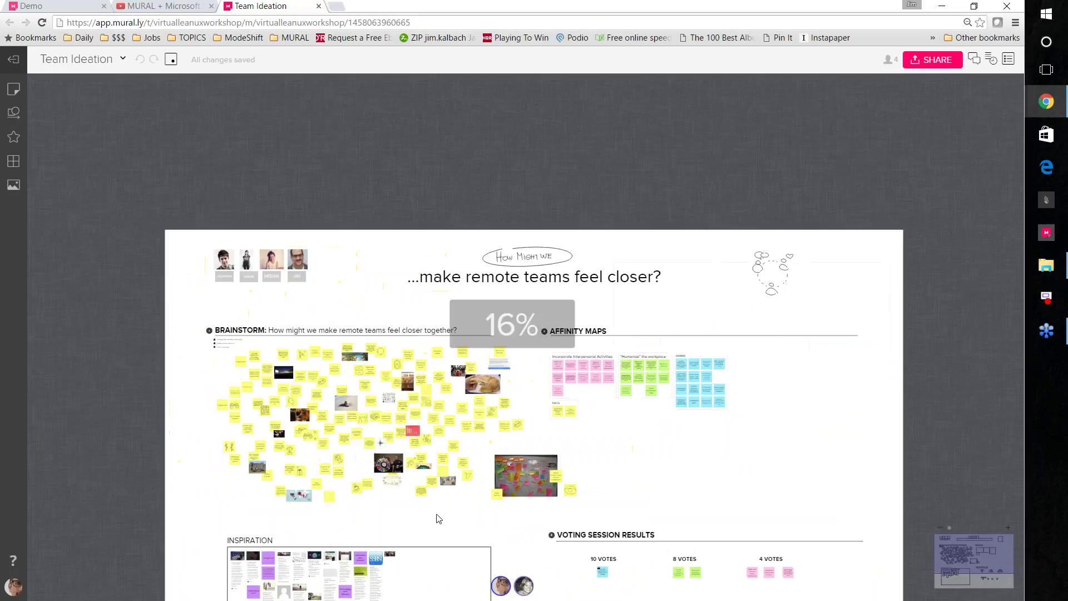
pyautogui.scroll(-3, 507, 535)
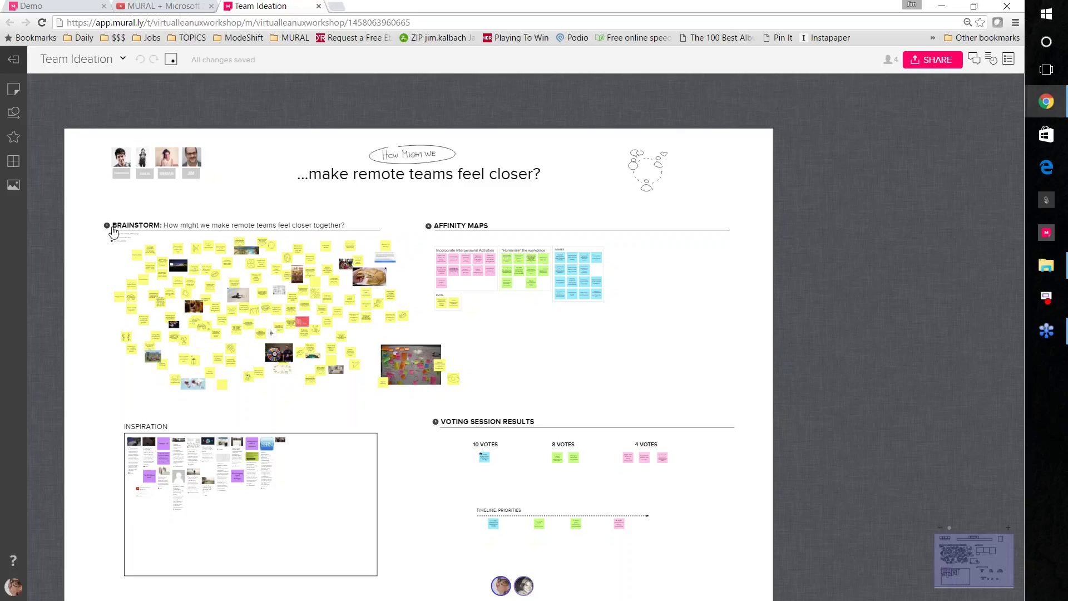
# Step: Examine the notes, sketches and photos in the Brainstorm section up close, and go on to the affinity maps
pyautogui.scroll(3, 112, 231)
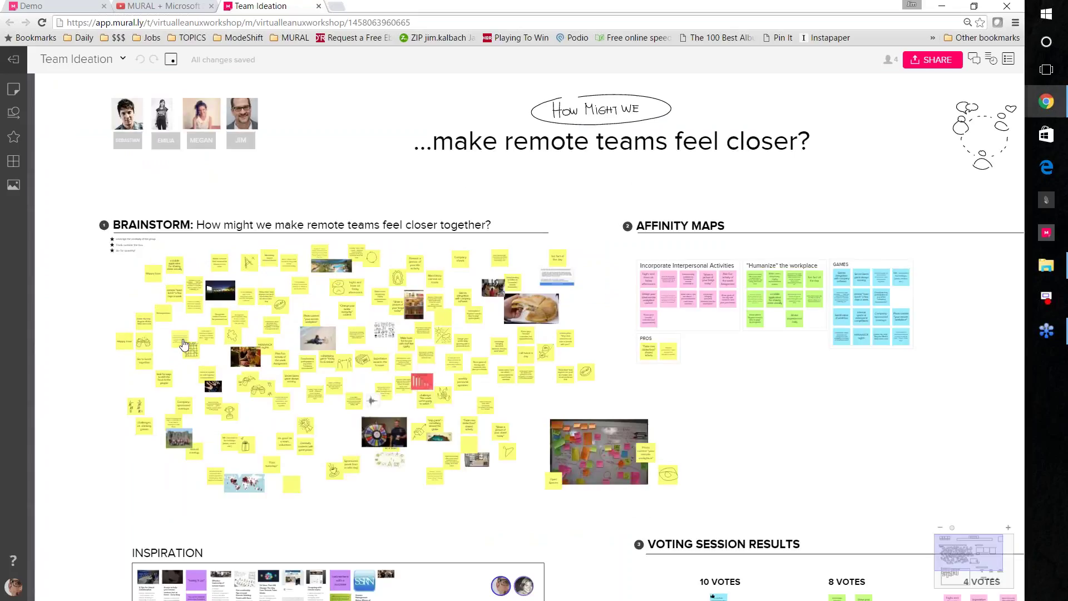
pyautogui.scroll(2, 305, 403)
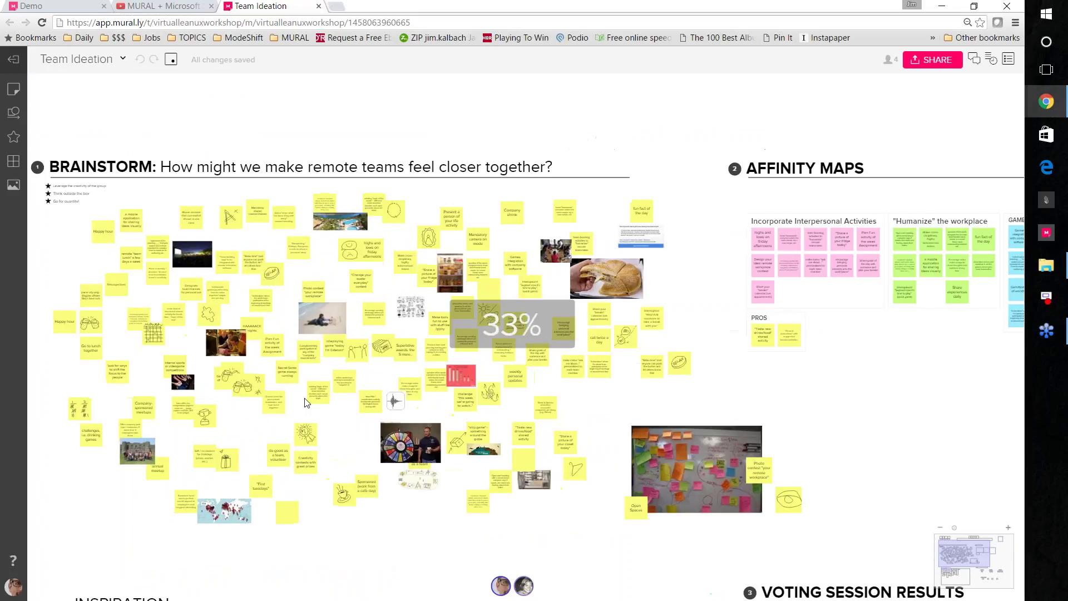
pyautogui.scroll(3, 364, 428)
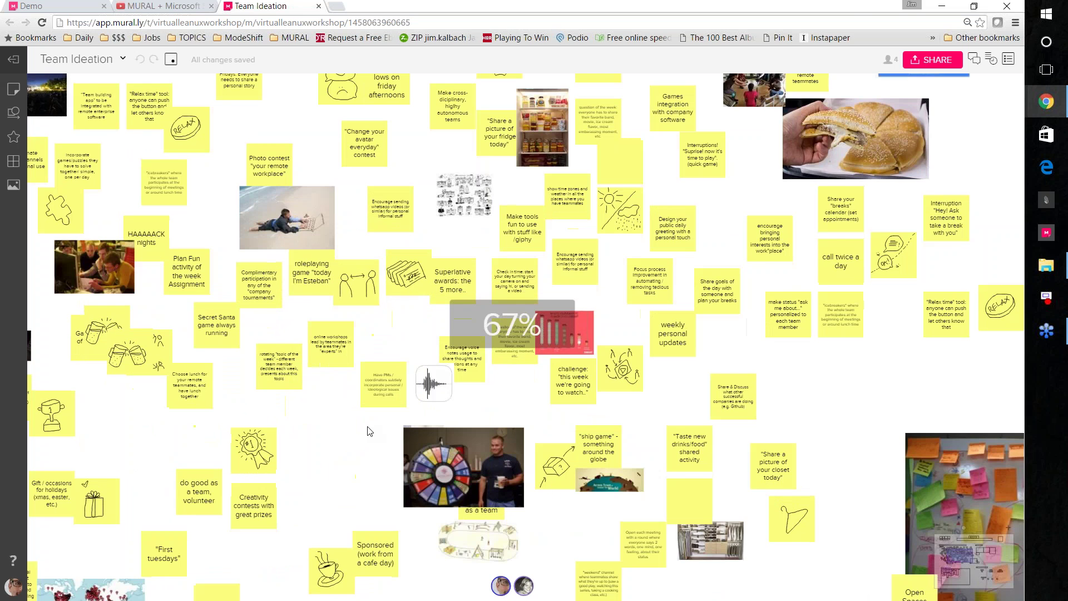
pyautogui.hscroll(10, 540, 334)
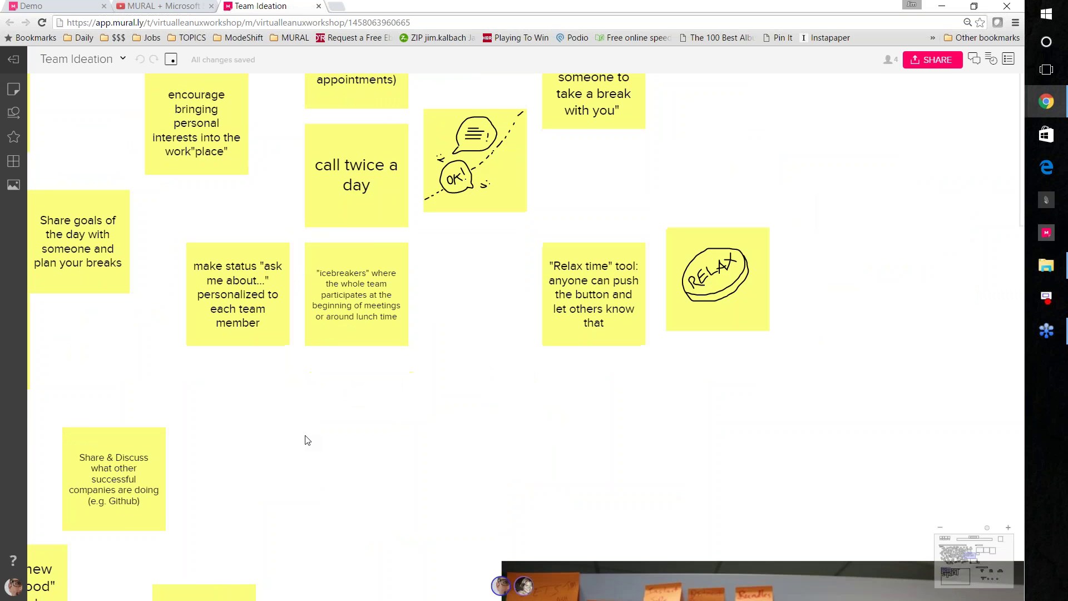
pyautogui.scroll(-2, 305, 440)
pyautogui.scroll(-2, 310, 438)
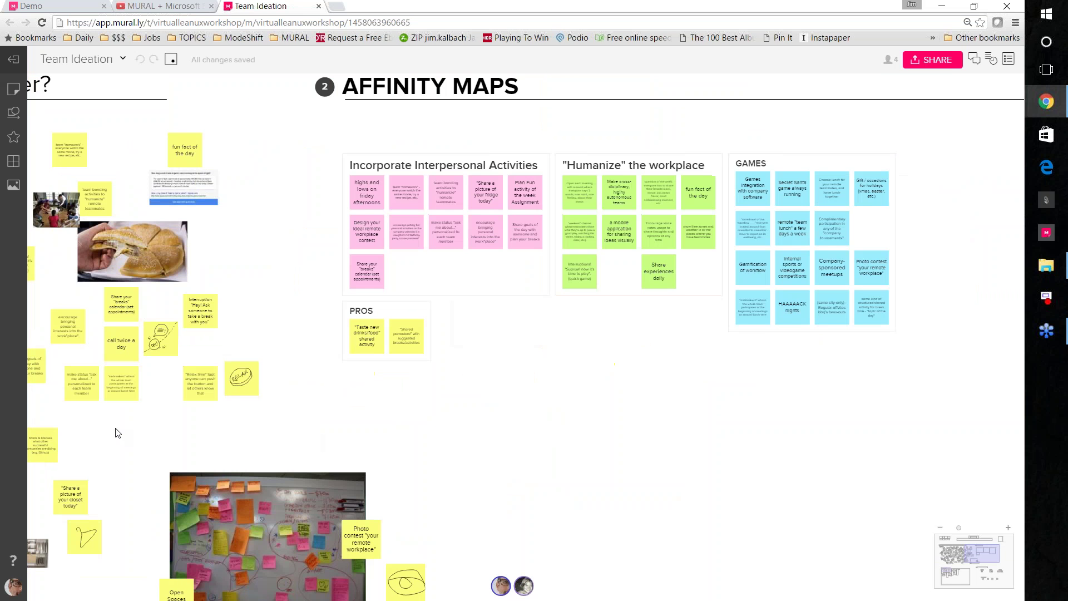
# Step: Delete the PROS area with its two yellow notes from the affinity maps
pyautogui.hscroll(3, 450, 383)
pyautogui.scroll(1, 400, 290)
pyautogui.click(283, 350)
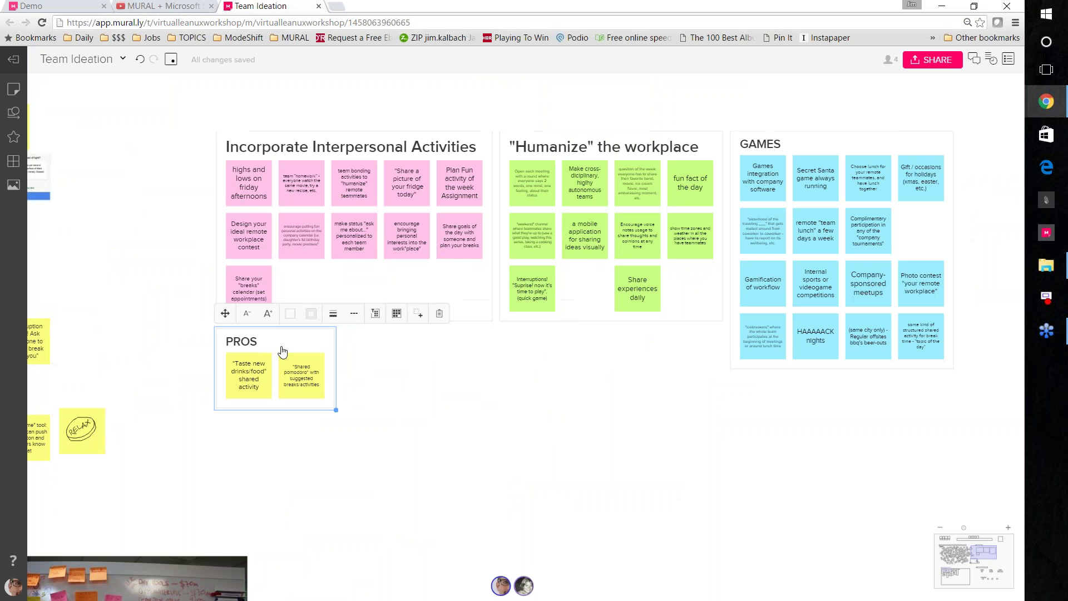
pyautogui.press('Delete')
pyautogui.click(570, 350)
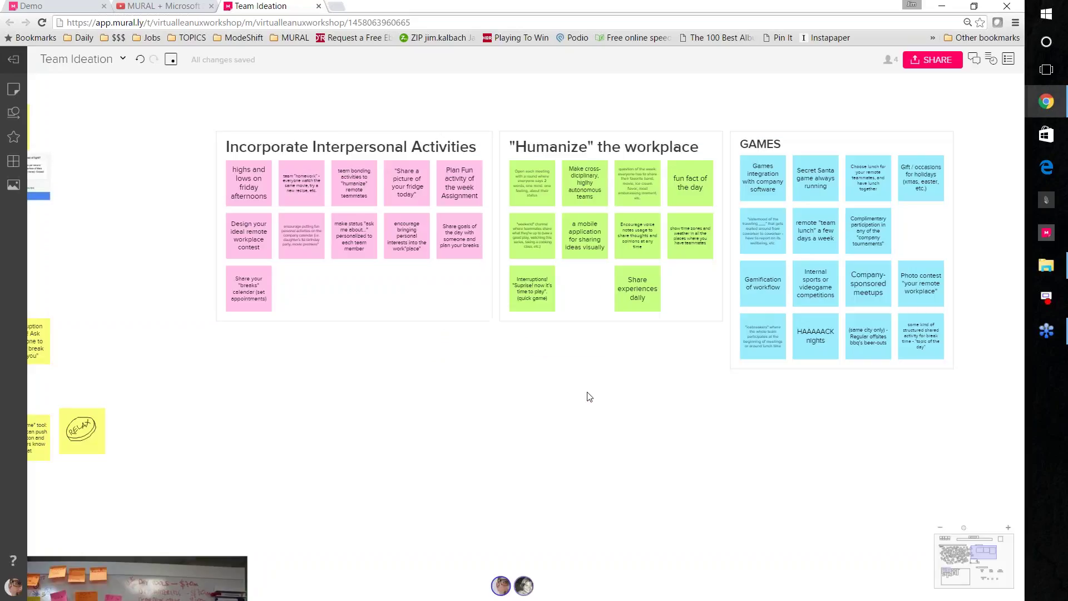
# Step: Try moving the GAMES area farther from the "Humanize" the workplace area, and undo the move
pyautogui.hscroll(3, 590, 396)
pyautogui.scroll(1, 563, 396)
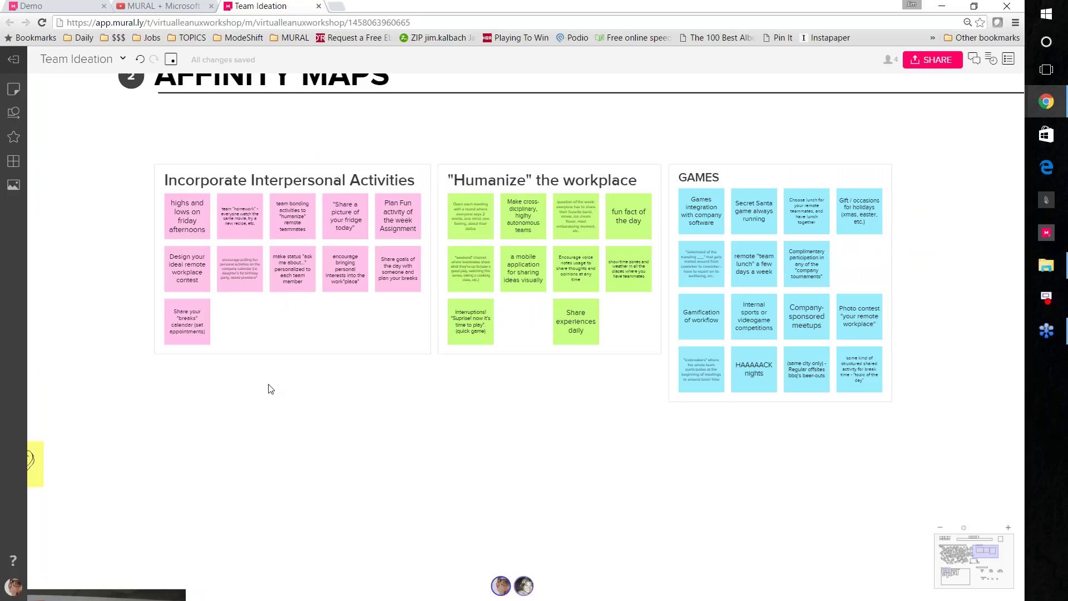
pyautogui.scroll(1, 269, 396)
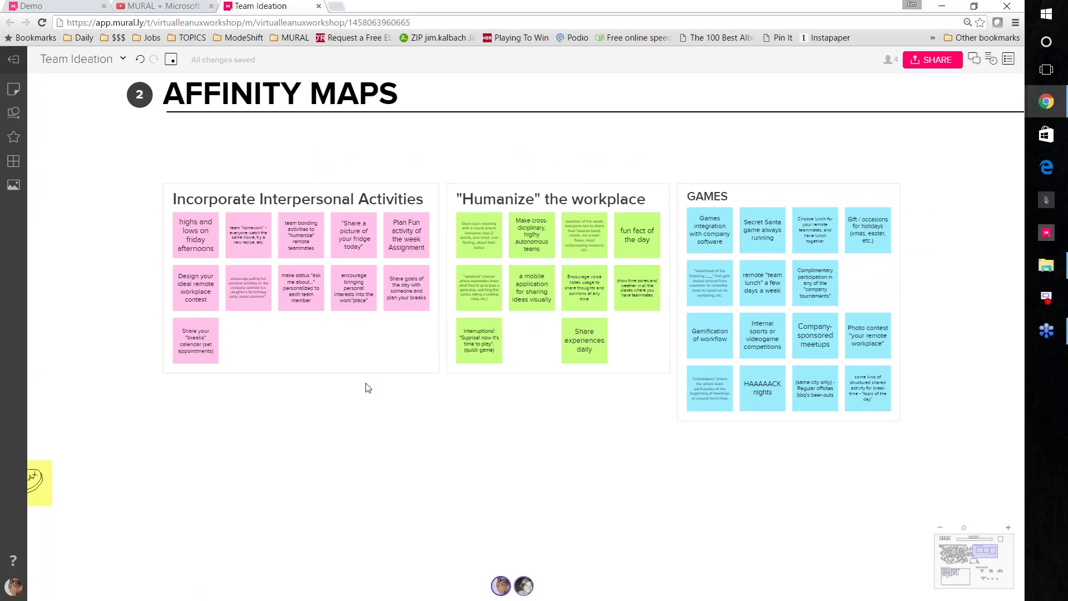
pyautogui.click(755, 202)
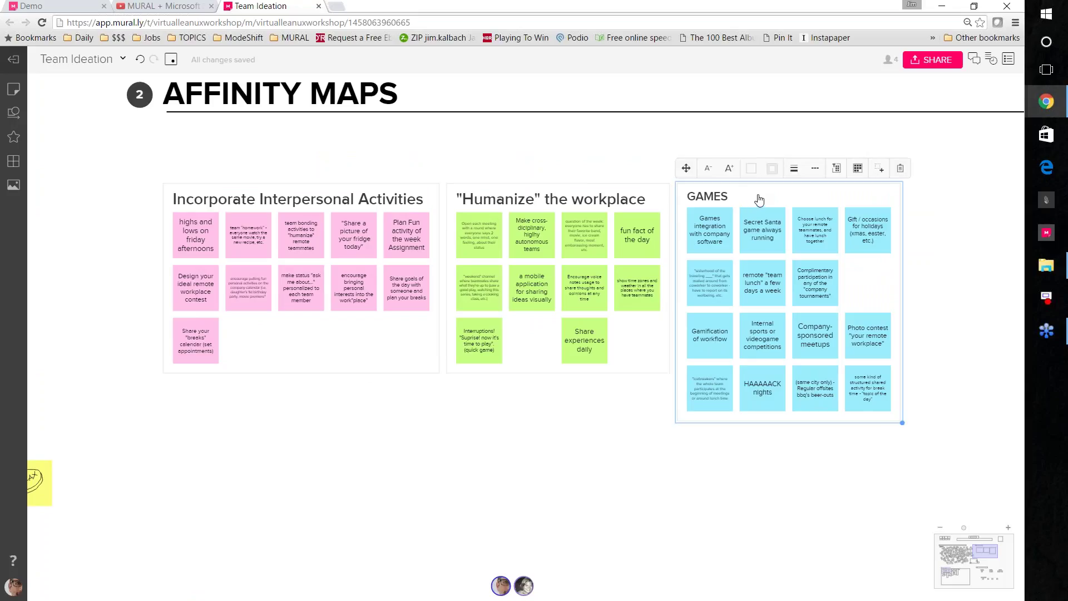
pyautogui.moveTo(759, 201); pyautogui.dragTo(822, 205)
pyautogui.hotkey('ctrl', 'z')
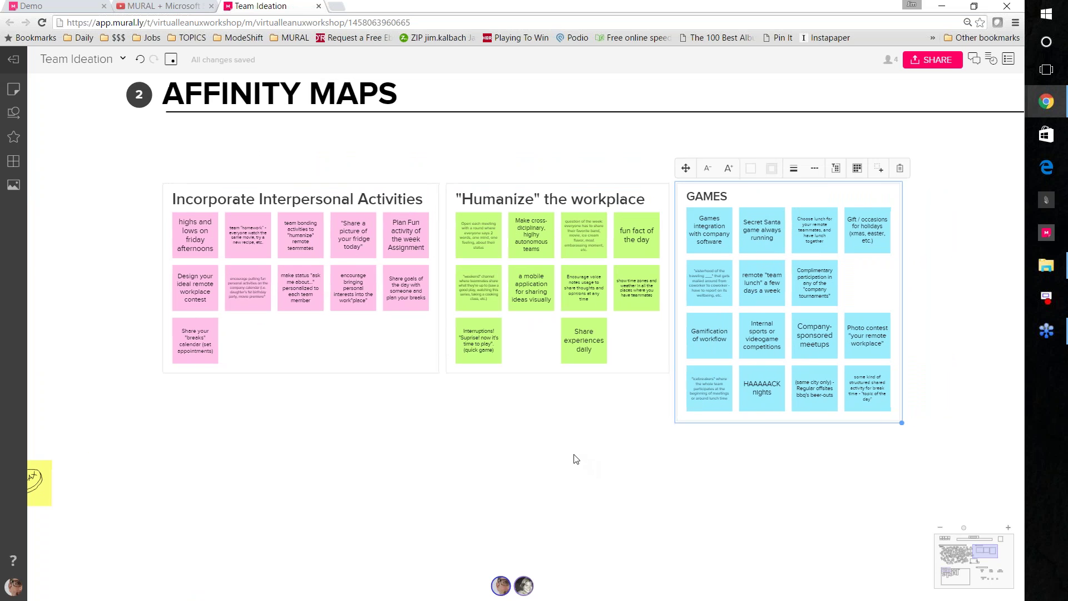
# Step: Examine the voting session results and the priorities timeline beneath them
pyautogui.moveTo(572, 458); pyautogui.dragTo(474, 441)
pyautogui.scroll(-3, 434, 455)
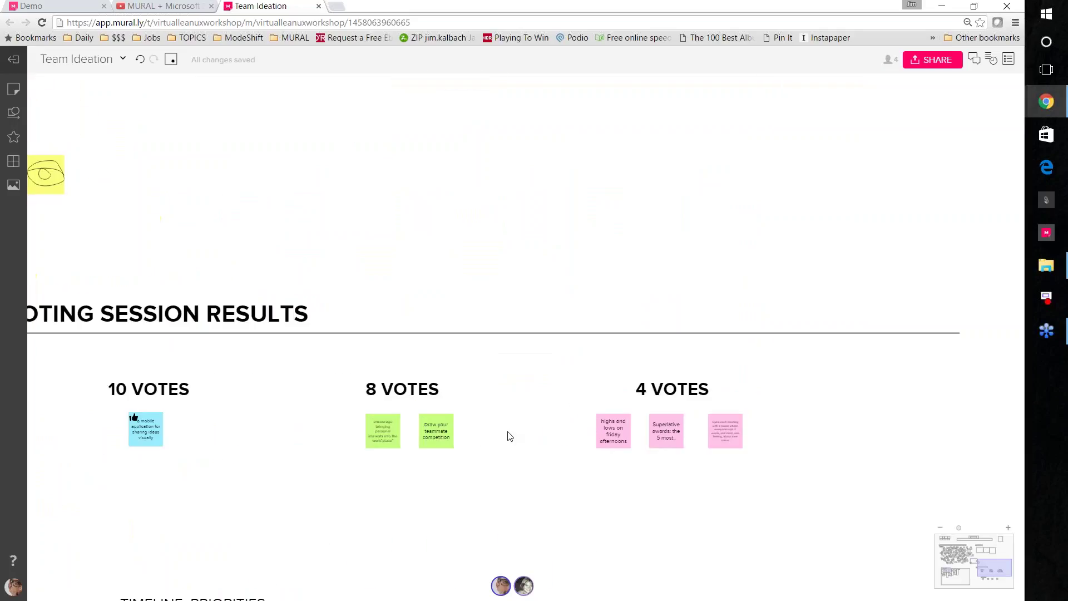
pyautogui.moveTo(572, 488); pyautogui.dragTo(632, 489)
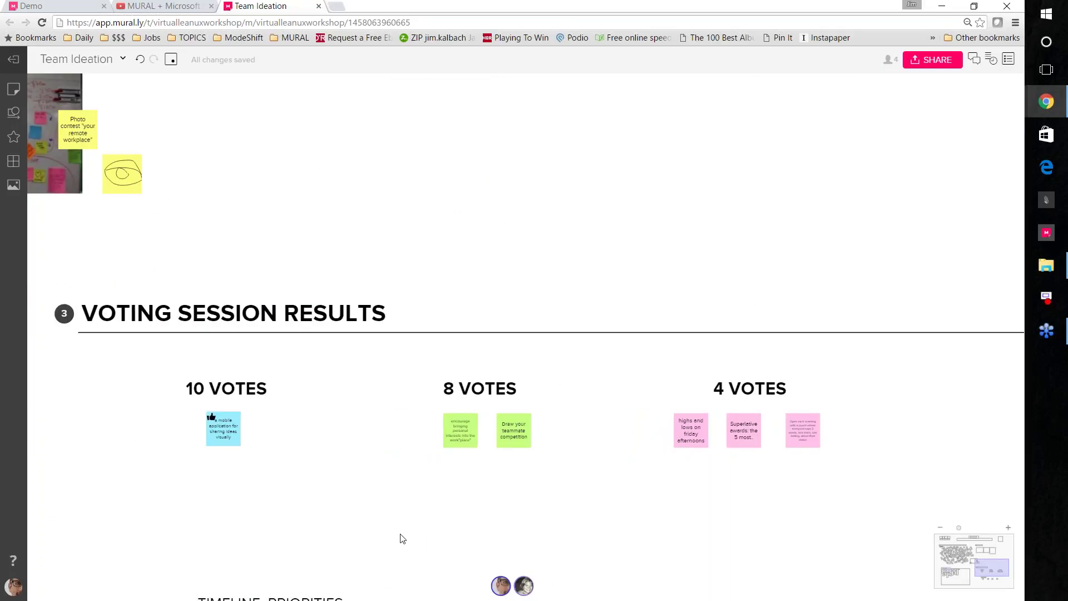
pyautogui.scroll(-4, 403, 539)
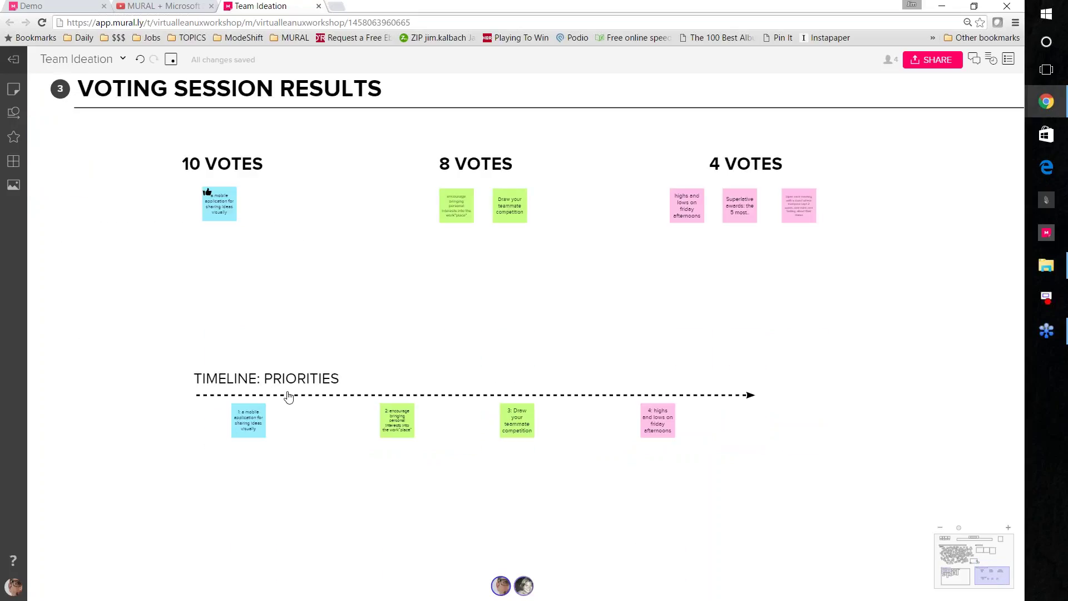
# Step: Examine the articles, notes and PDF in the Inspiration area, and return to the overview of the whole mural
pyautogui.scroll(-2, 143, 471)
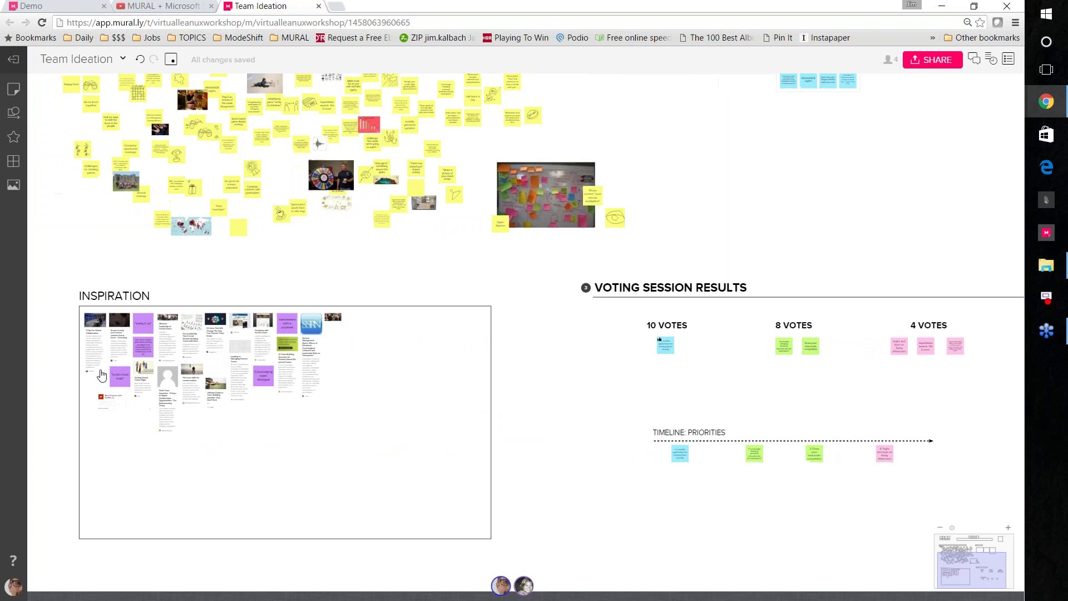
pyautogui.scroll(2, 346, 446)
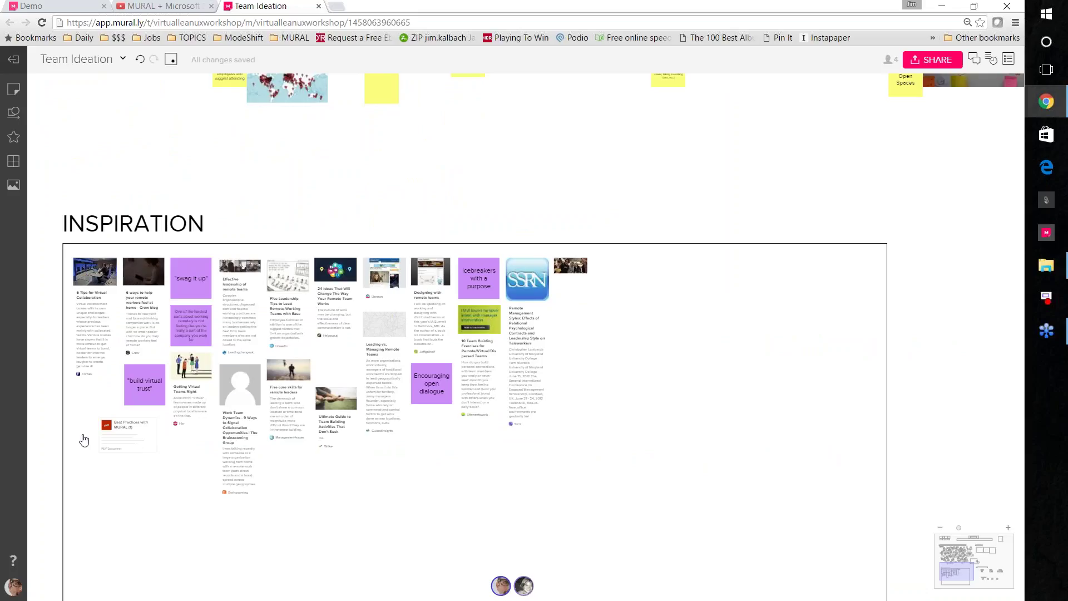
pyautogui.scroll(1, 84, 440)
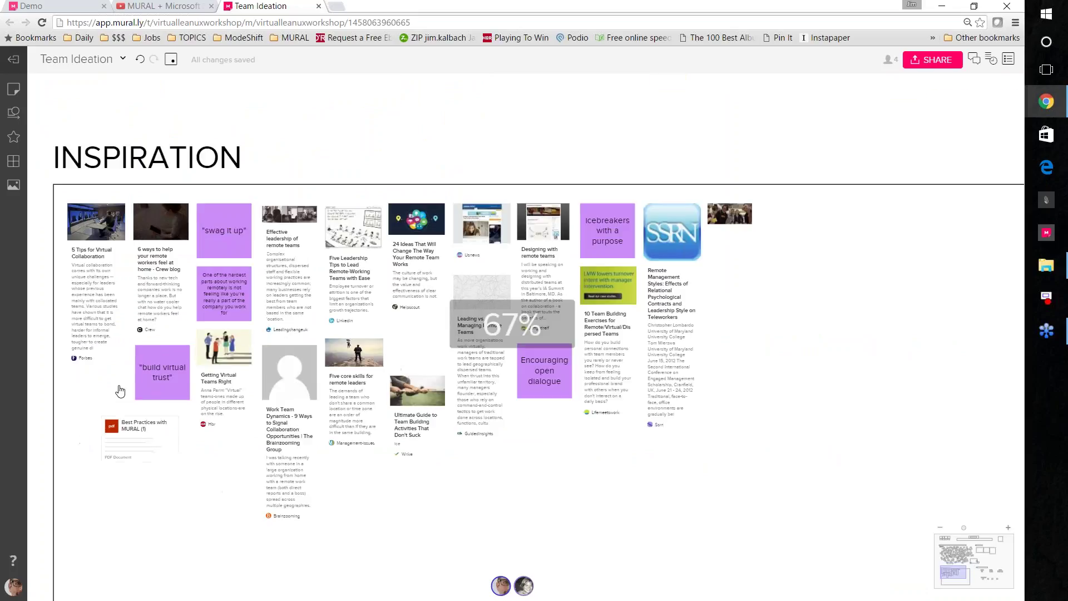
pyautogui.scroll(2, 133, 434)
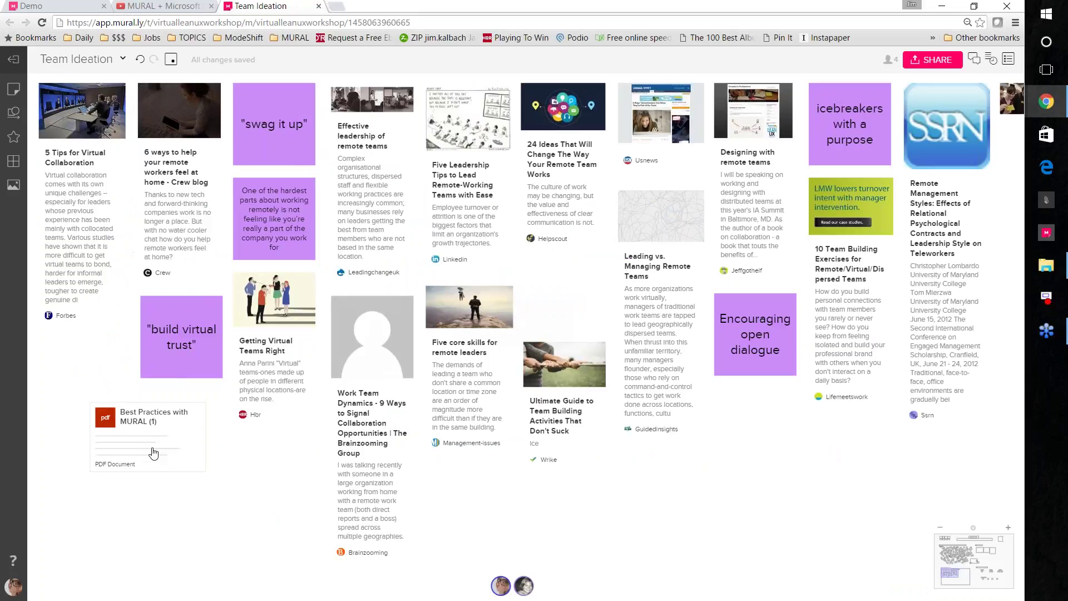
pyautogui.scroll(-5, 154, 454)
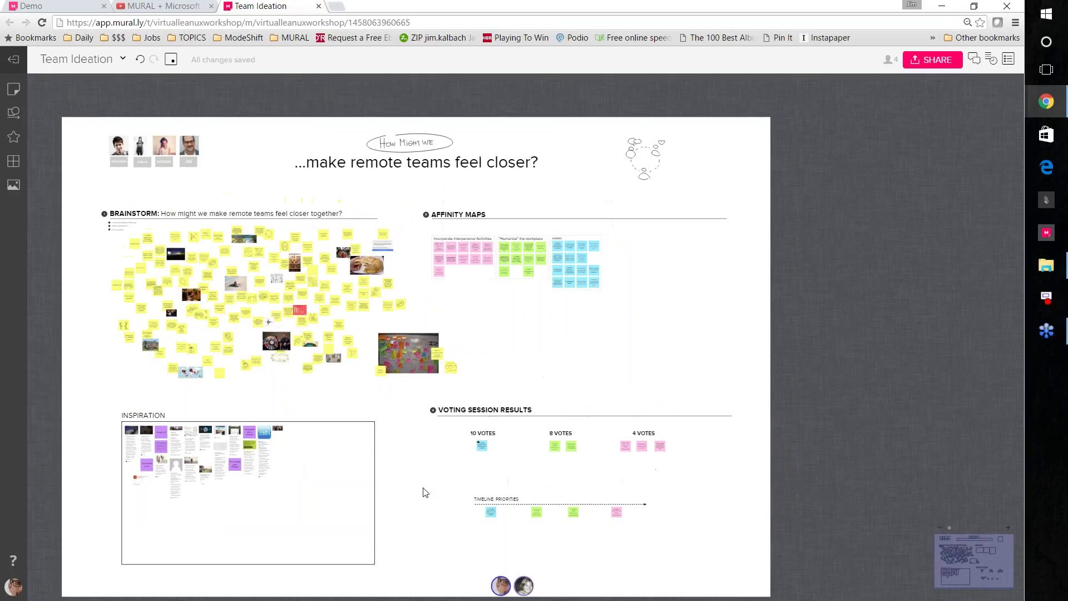
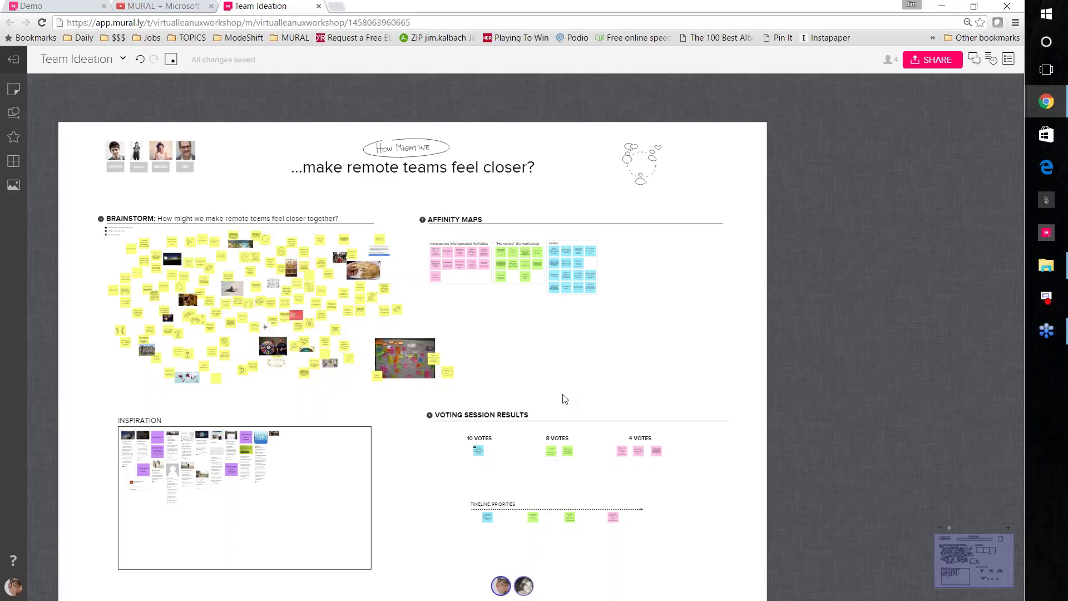
pyautogui.moveTo(558, 381); pyautogui.dragTo(546, 372)
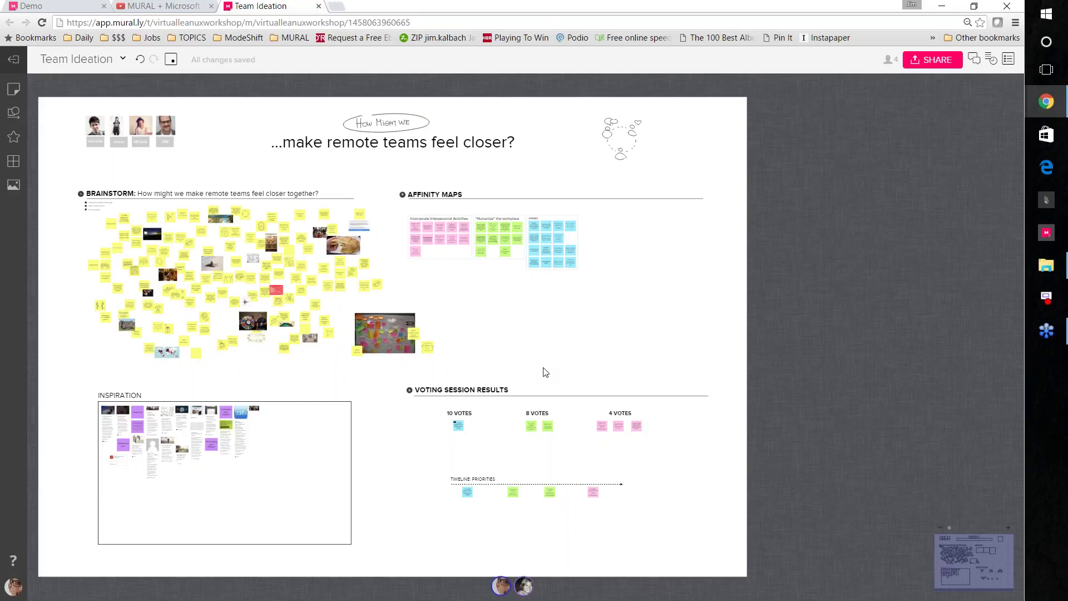
pyautogui.scroll(3, 520, 313)
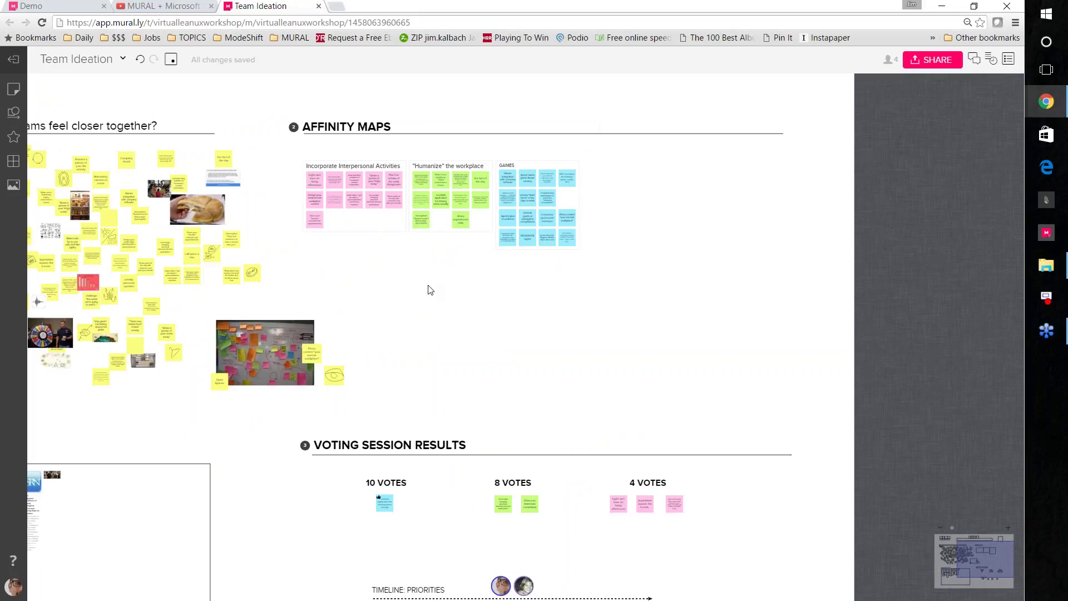
pyautogui.scroll(-3, 431, 292)
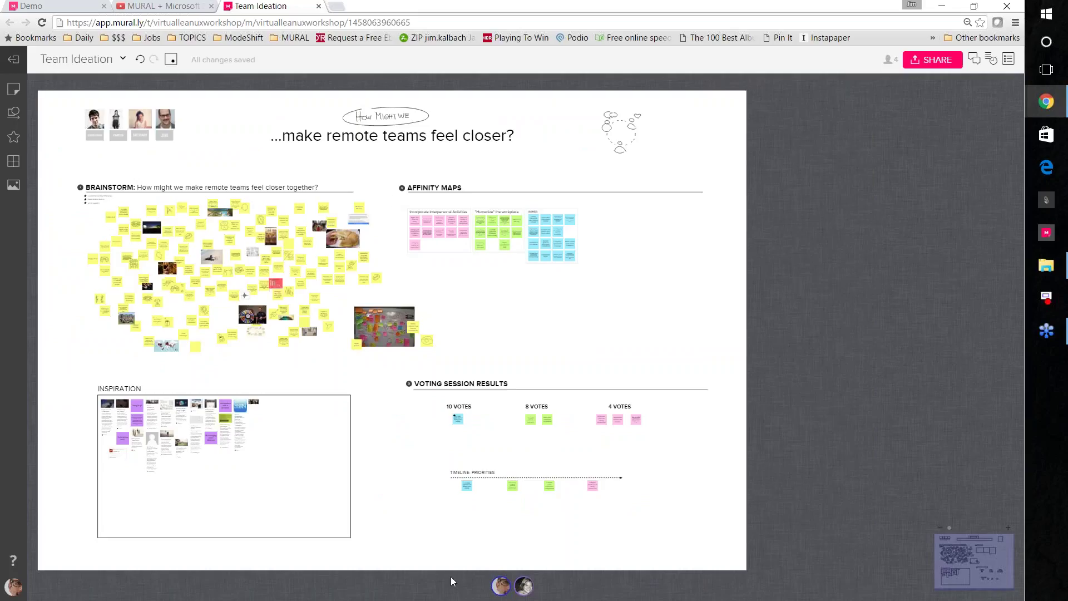
# Step: Move the Experience Mapping LIVE mural into the main browser window as a tab beside Team Ideation
pyautogui.hotkey('alt', 'Tab')
pyautogui.moveTo(447, 585); pyautogui.dragTo(356, 179)
pyautogui.moveTo(373, 99); pyautogui.dragTo(378, 7)
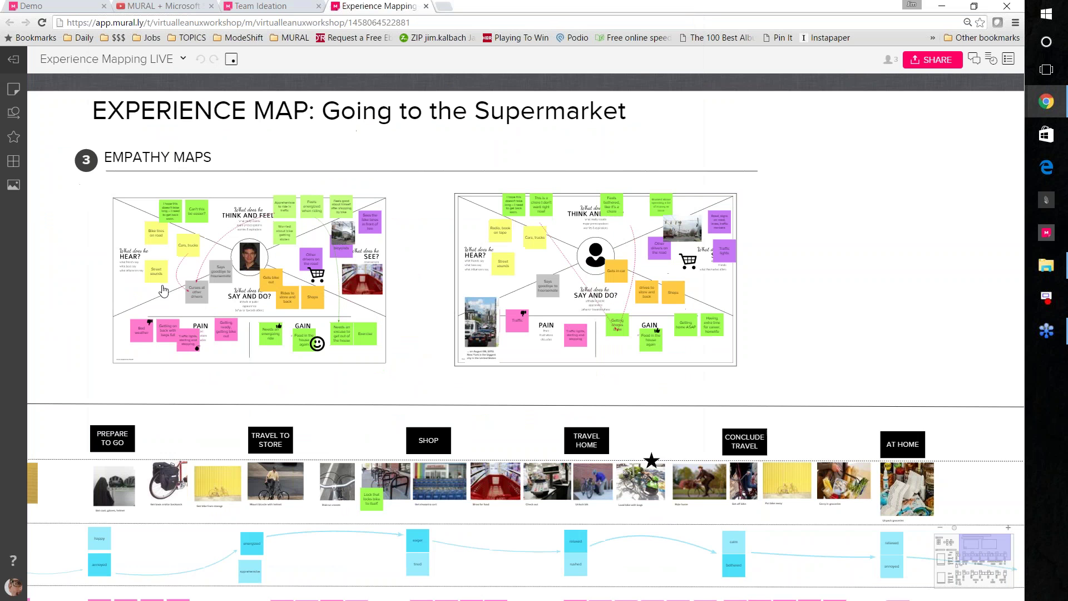
# Step: Examine the grad student proto-persona and the first stages of the matching experience map
pyautogui.scroll(-3, 269, 288)
pyautogui.moveTo(269, 288); pyautogui.dragTo(357, 247)
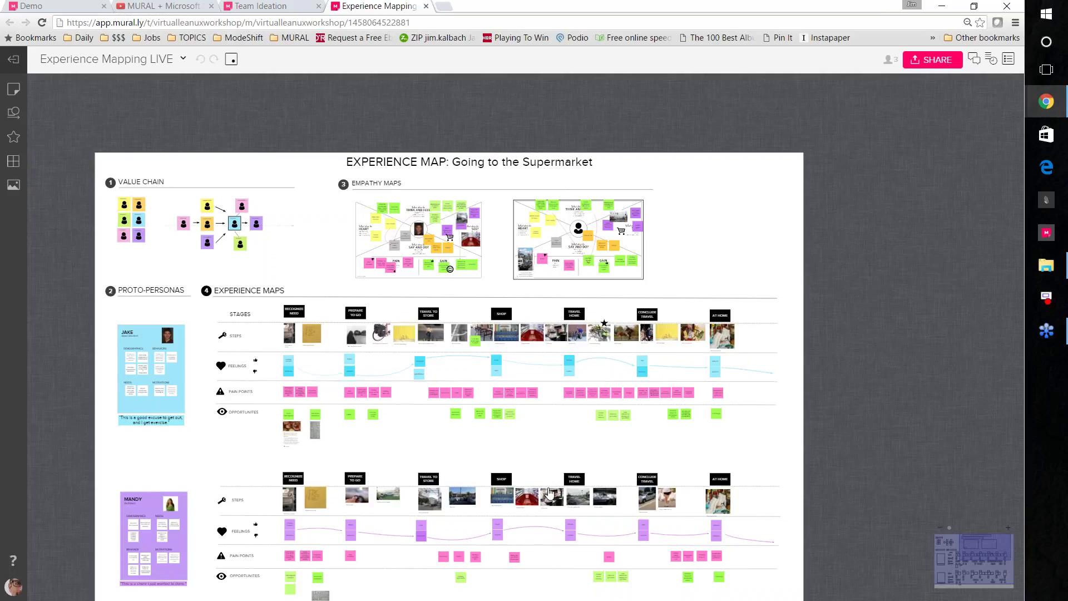
pyautogui.moveTo(533, 461); pyautogui.dragTo(532, 439)
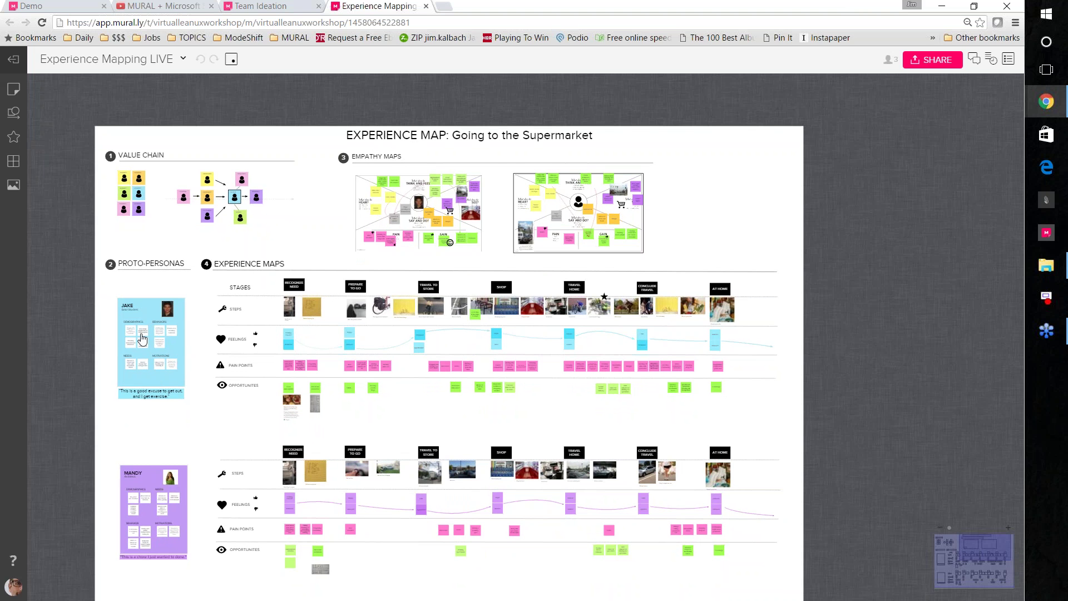
pyautogui.scroll(2, 143, 339)
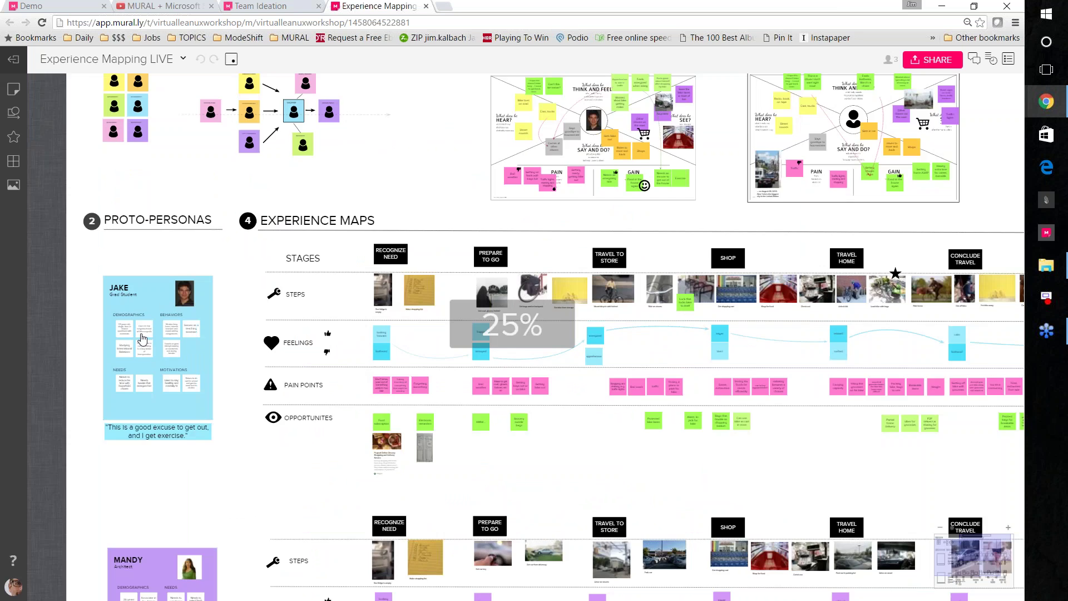
pyautogui.scroll(3, 143, 339)
pyautogui.moveTo(695, 336); pyautogui.dragTo(443, 287)
pyautogui.moveTo(639, 294); pyautogui.dragTo(462, 290)
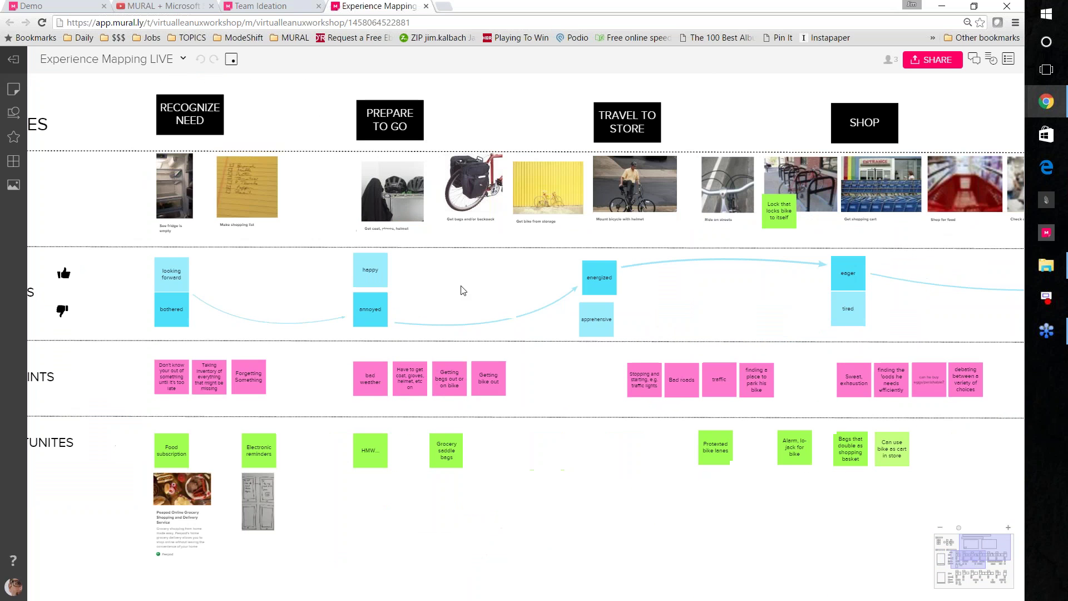
# Step: Examine the steps, feelings, pain points and opportunities across the experience map stages, including Travel to Store
pyautogui.scroll(-2, 462, 290)
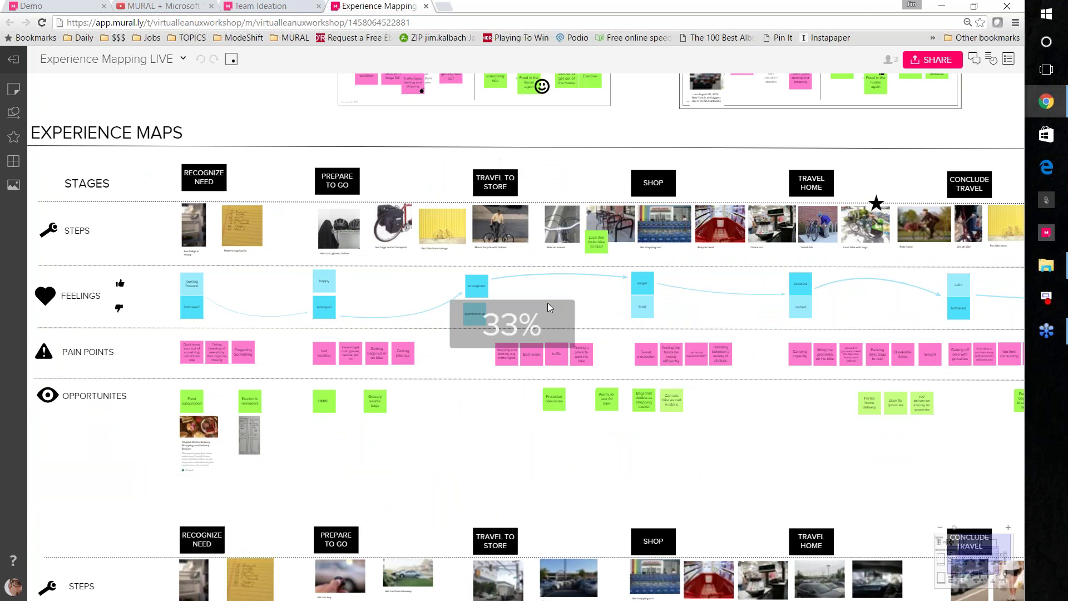
pyautogui.hscroll(2, 548, 302)
pyautogui.moveTo(528, 322); pyautogui.dragTo(461, 380)
pyautogui.scroll(3, 460, 380)
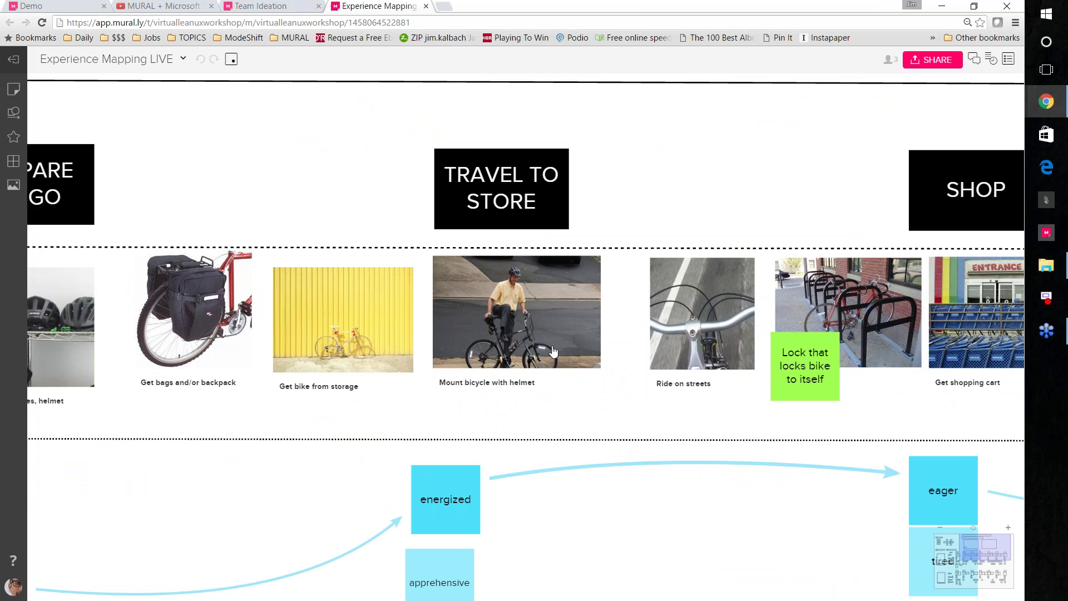
pyautogui.scroll(-2, 554, 350)
pyautogui.scroll(-3, 553, 351)
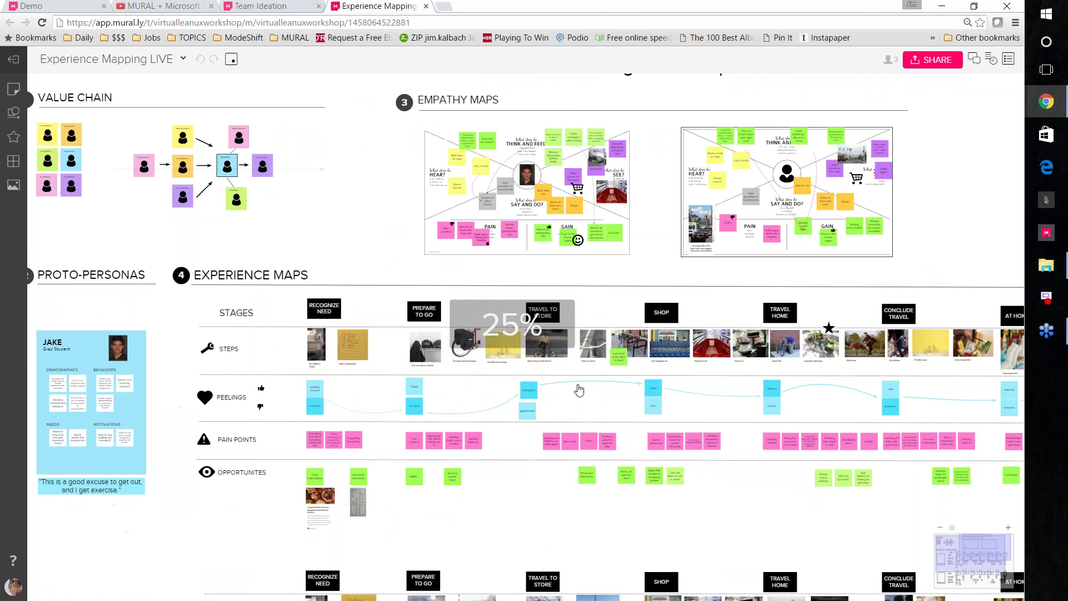
pyautogui.scroll(-1, 579, 389)
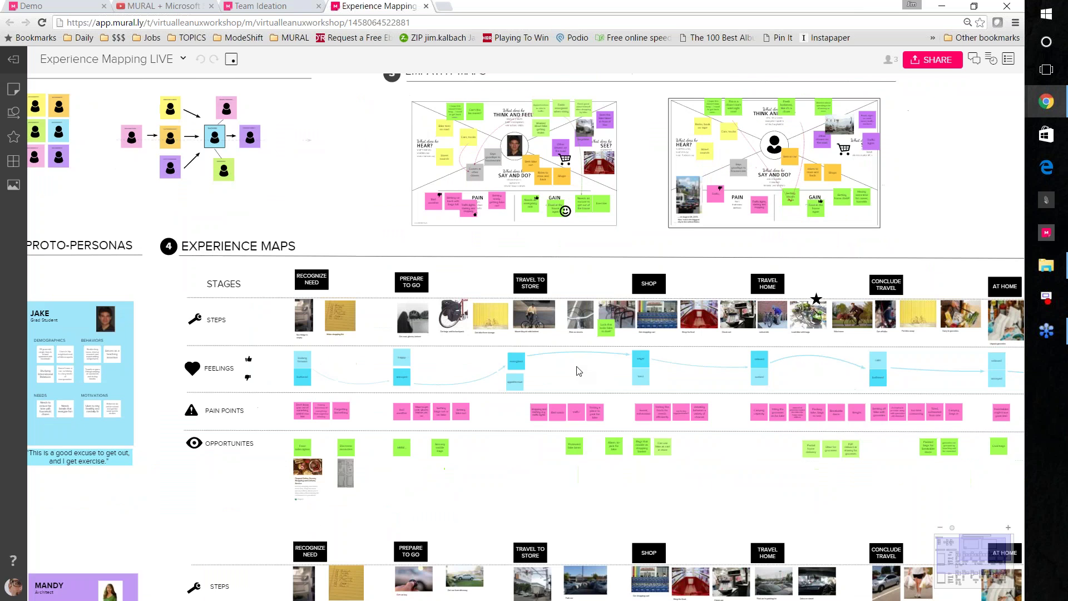
pyautogui.scroll(-2, 579, 371)
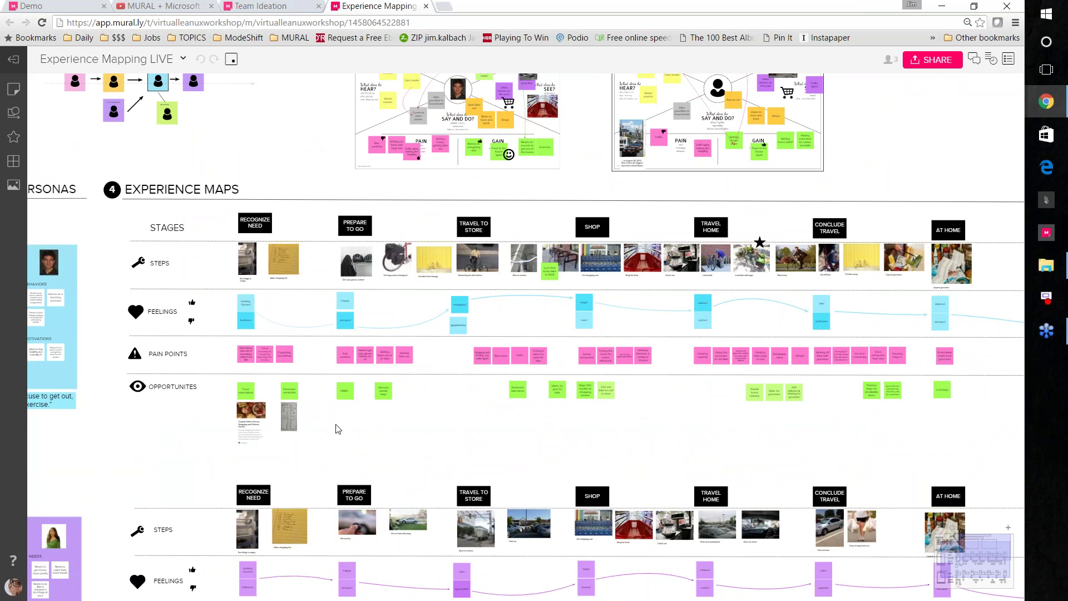
pyautogui.scroll(1, 335, 429)
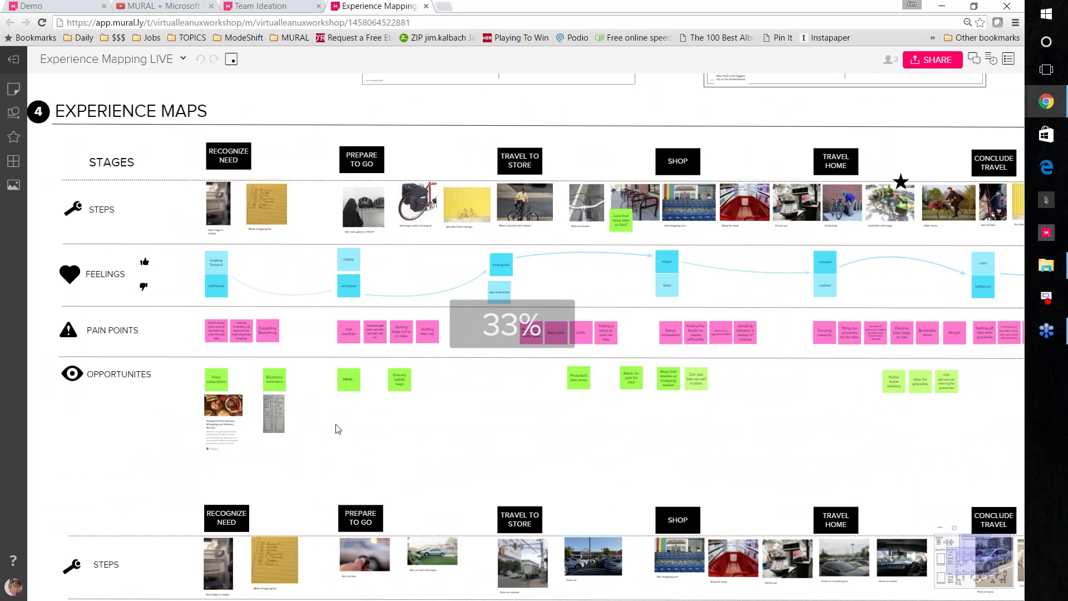
pyautogui.scroll(-2, 335, 430)
pyautogui.hscroll(4, 547, 418)
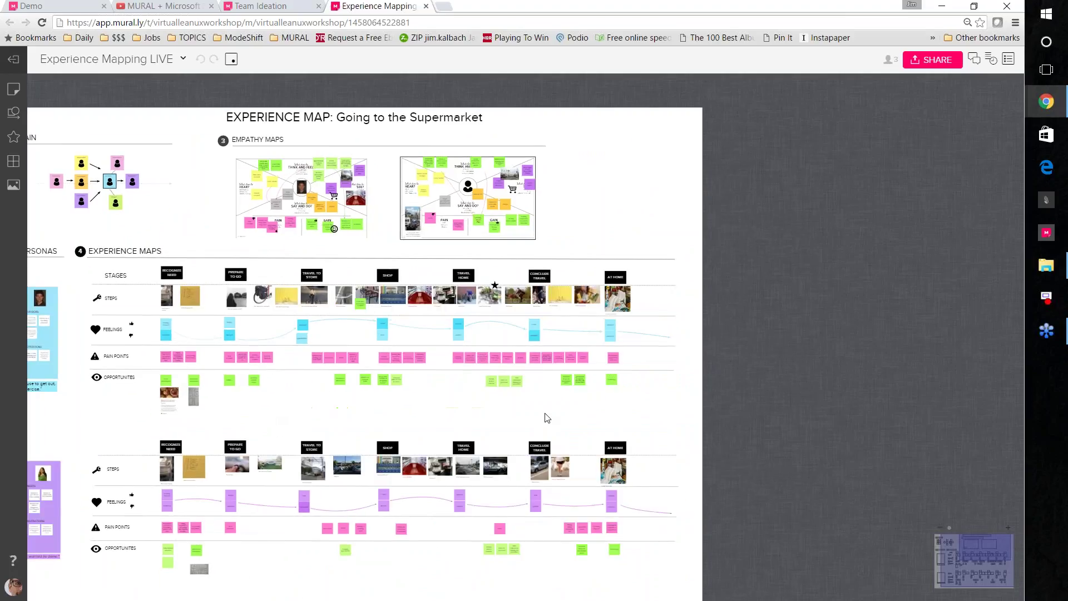
pyautogui.moveTo(547, 418); pyautogui.dragTo(642, 411)
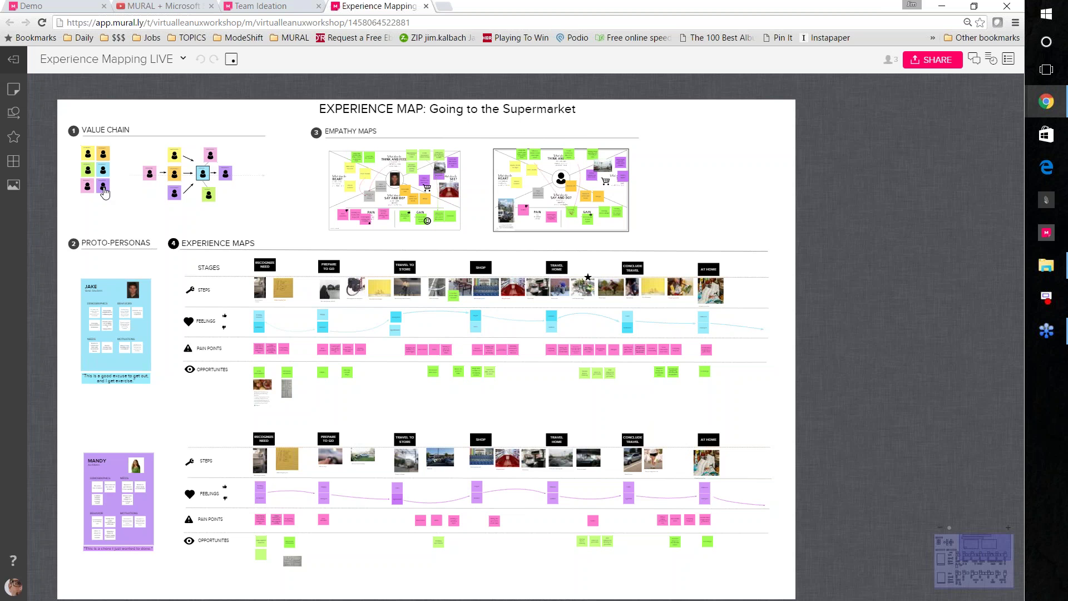
# Step: Examine the value chain and the notes, arrows and icons in the cyclist's empathy map
pyautogui.moveTo(103, 192); pyautogui.dragTo(107, 205)
pyautogui.scroll(5, 393, 236)
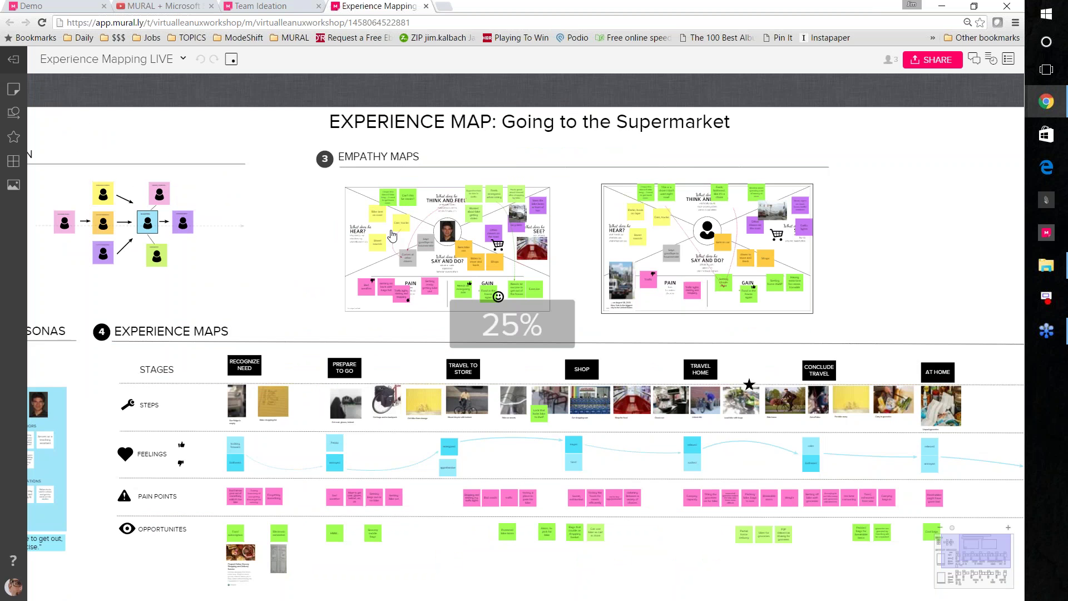
pyautogui.scroll(2, 393, 236)
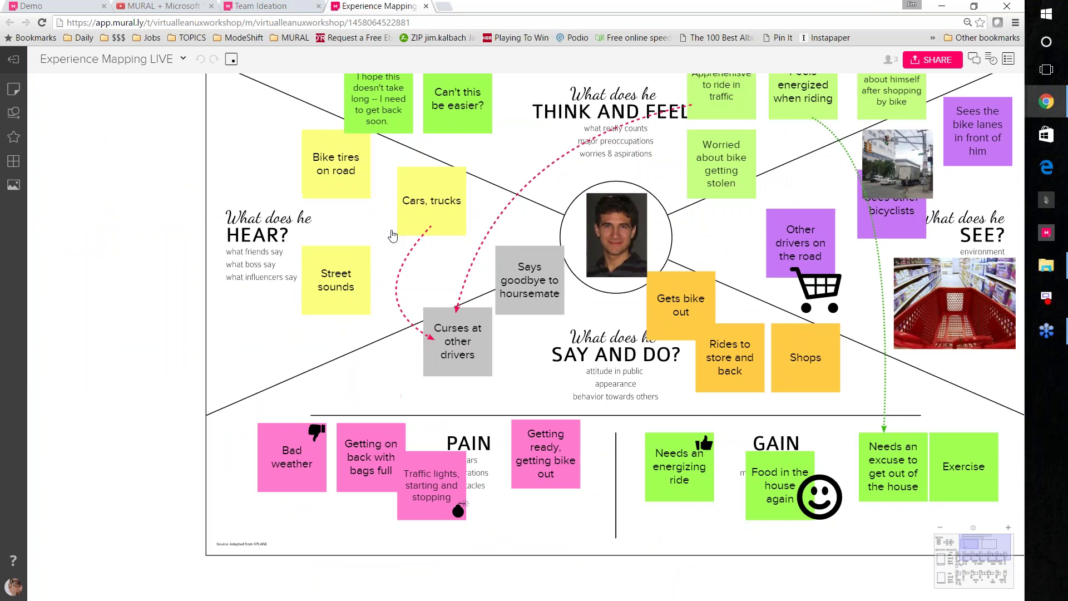
pyautogui.scroll(-2, 392, 236)
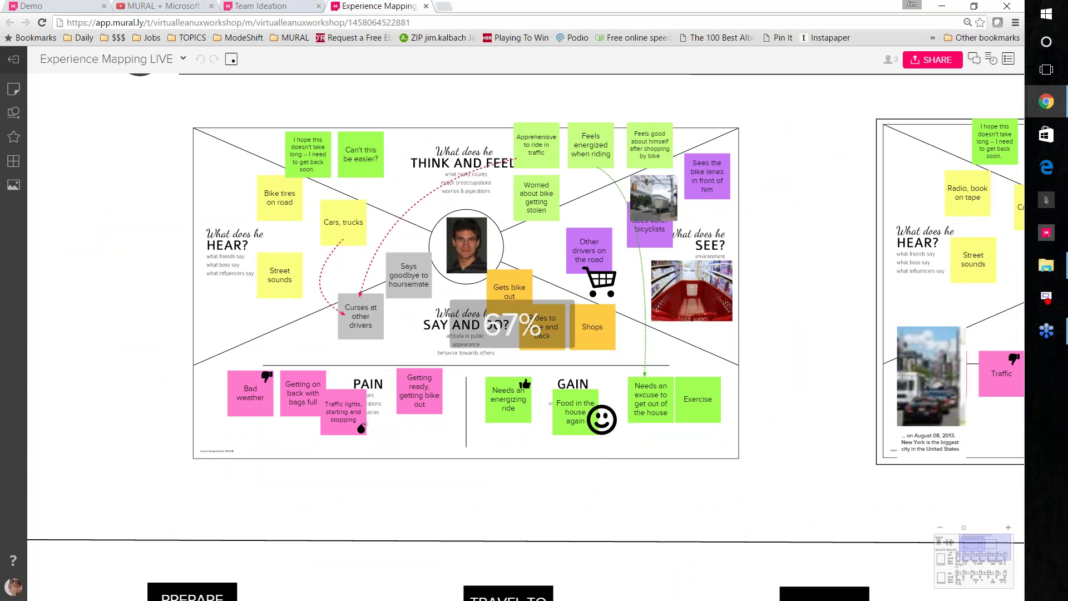
pyautogui.scroll(-2, 161, 274)
pyautogui.scroll(-2, 379, 304)
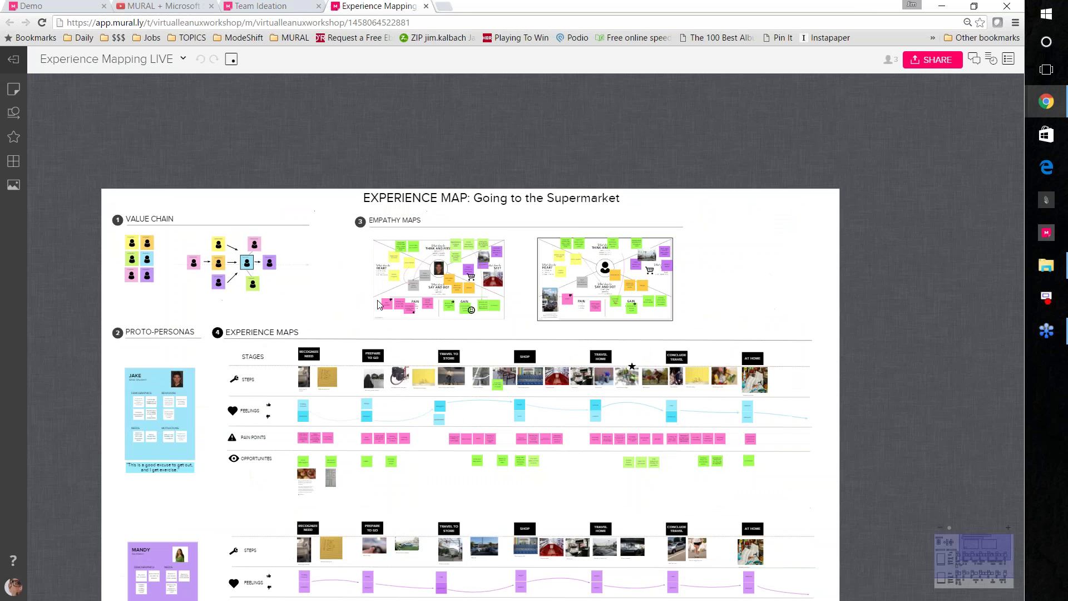
pyautogui.moveTo(332, 305); pyautogui.dragTo(275, 247)
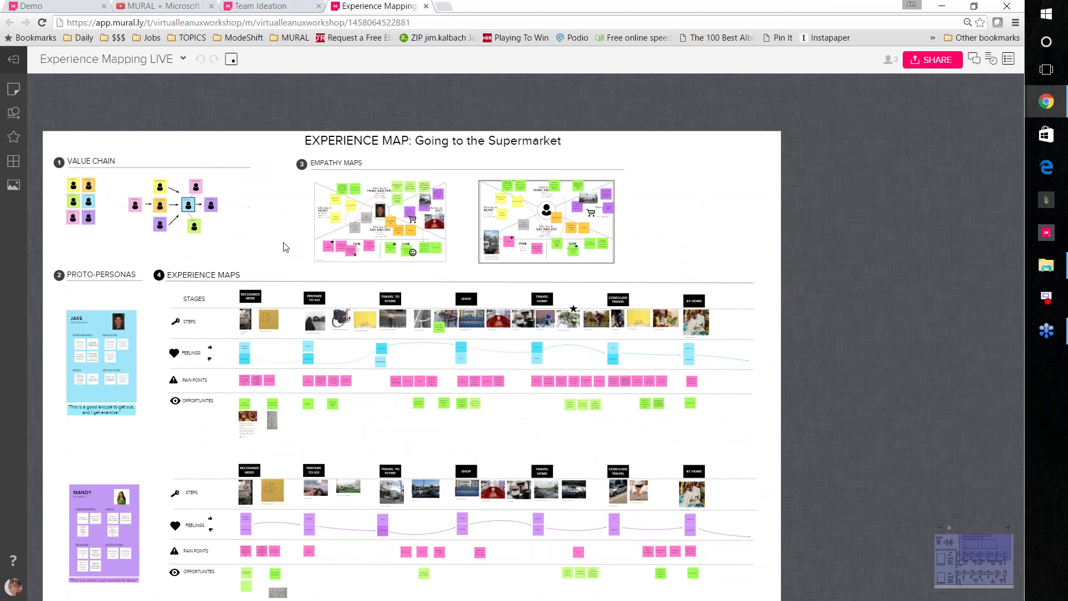
pyautogui.moveTo(284, 247); pyautogui.dragTo(269, 271)
pyautogui.scroll(3, 270, 271)
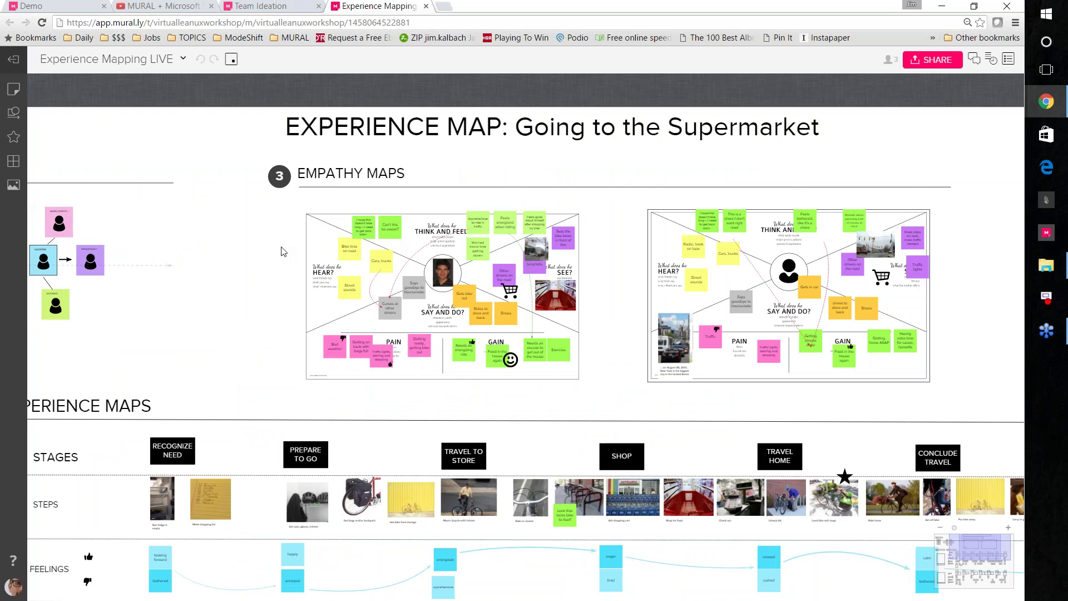
pyautogui.scroll(2, 273, 307)
pyautogui.scroll(1, 274, 307)
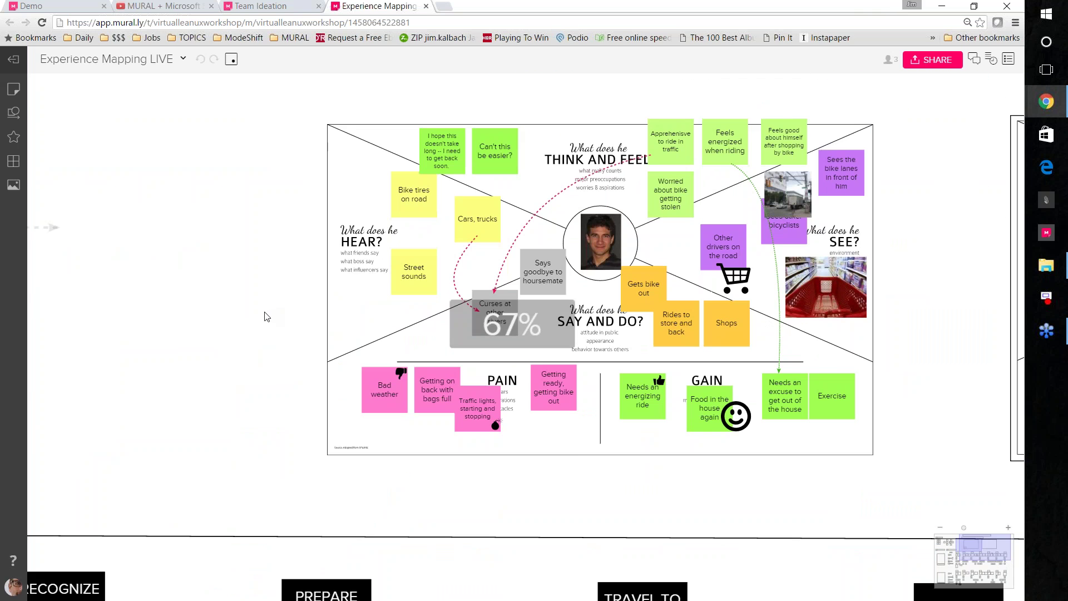
pyautogui.scroll(-2, 264, 317)
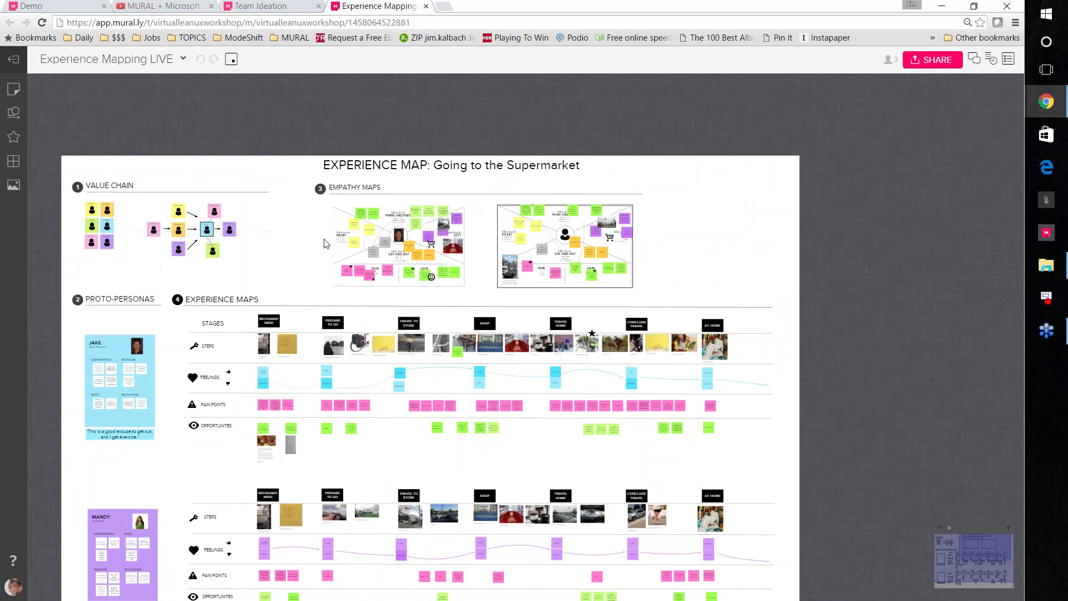
pyautogui.moveTo(326, 243); pyautogui.dragTo(341, 215)
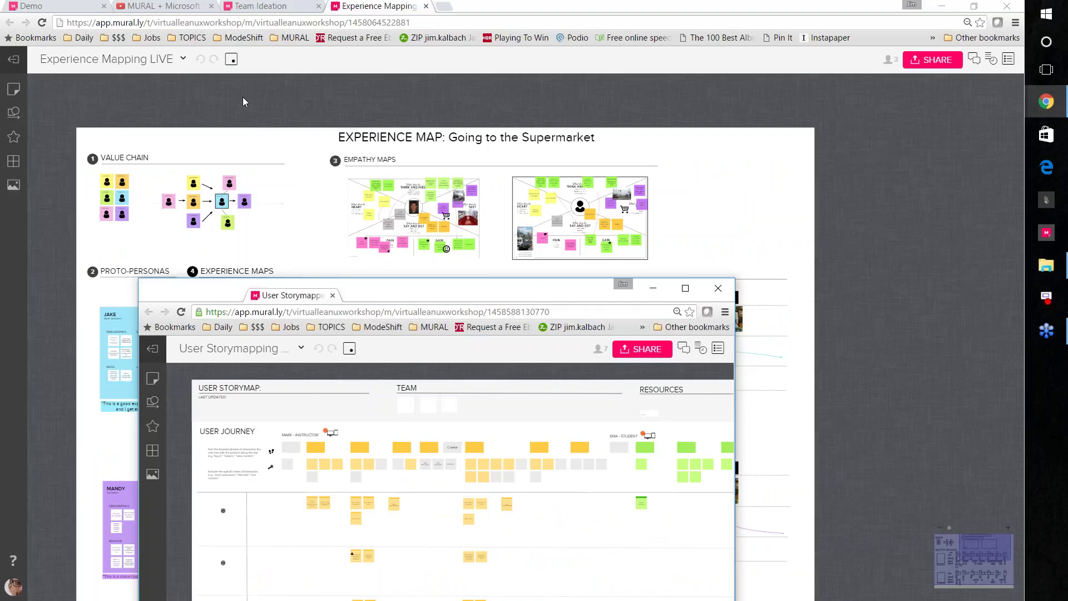
# Step: Move the User Storymapping EXAMPLE mural into the main browser window and examine its two persona frameworks
pyautogui.moveTo(289, 295); pyautogui.dragTo(434, 5)
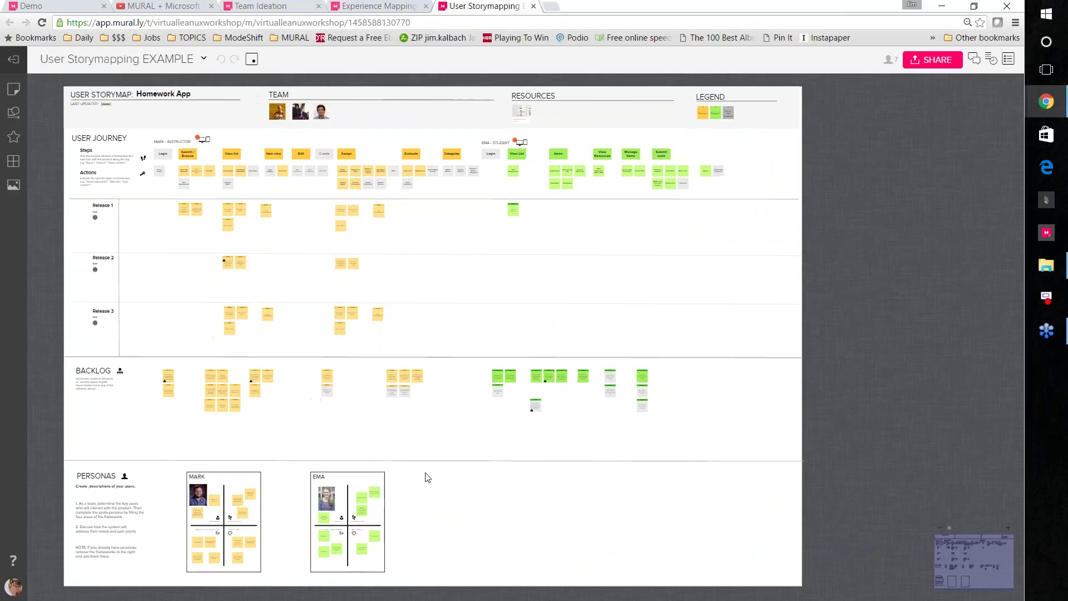
pyautogui.scroll(3, 68, 506)
pyautogui.scroll(4, 157, 515)
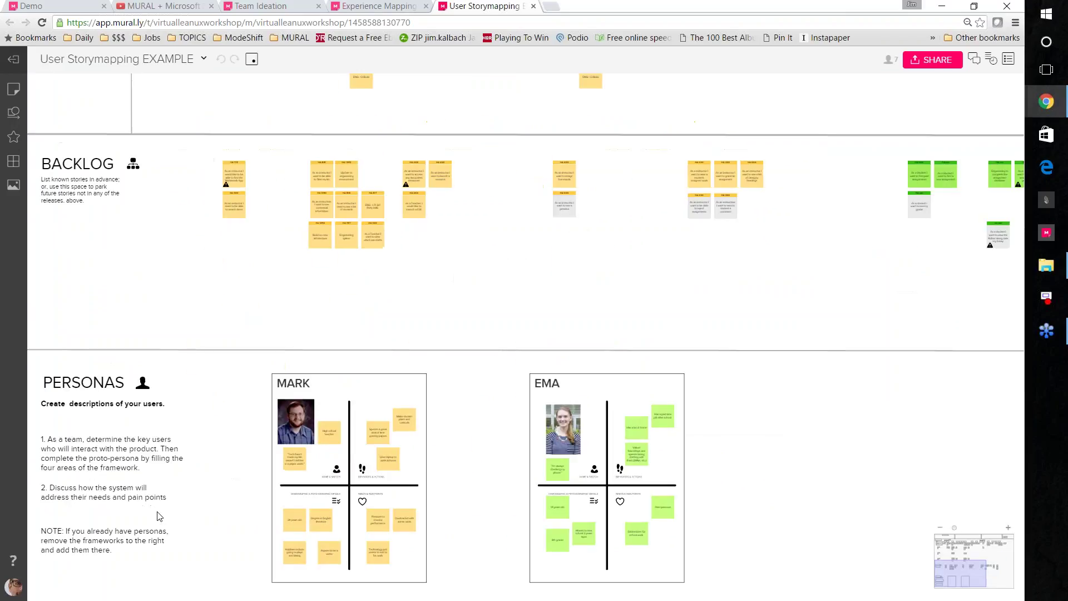
pyautogui.scroll(-1, 256, 445)
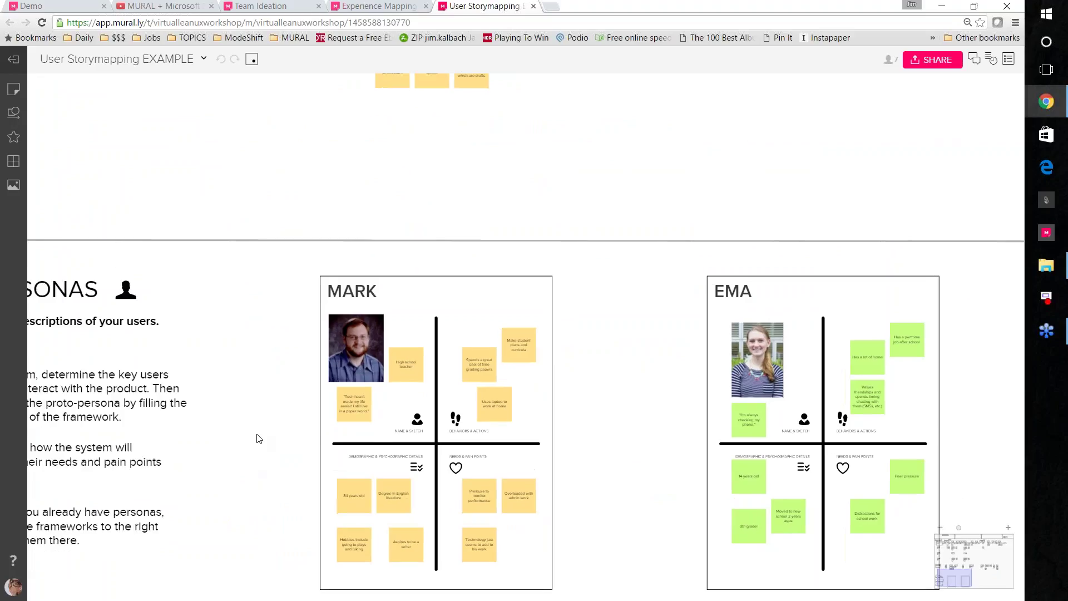
pyautogui.scroll(-2, 281, 378)
pyautogui.moveTo(282, 354); pyautogui.dragTo(271, 370)
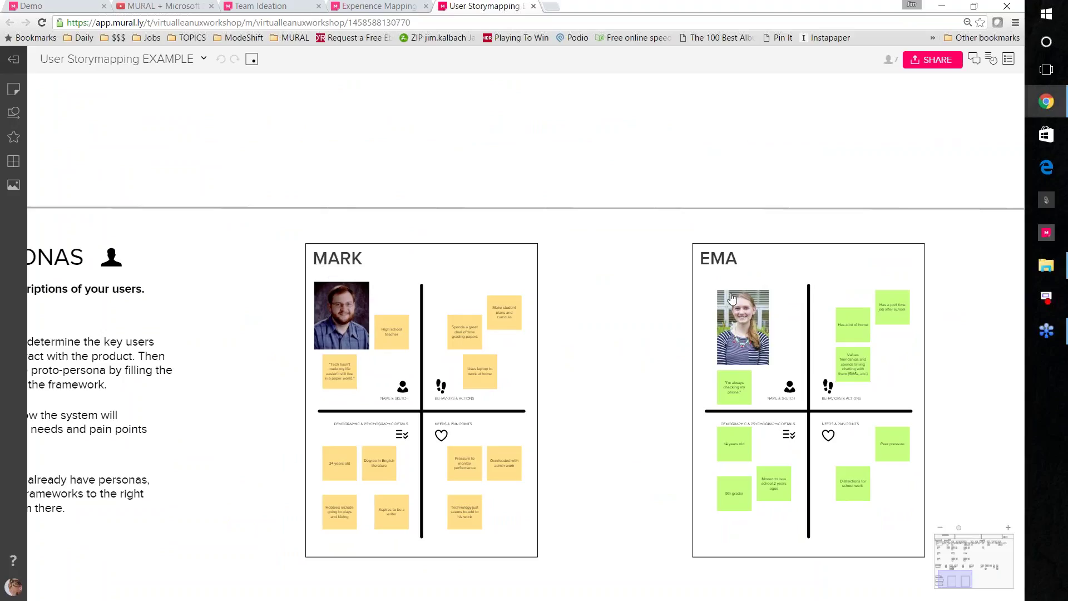
pyautogui.scroll(-5, 632, 294)
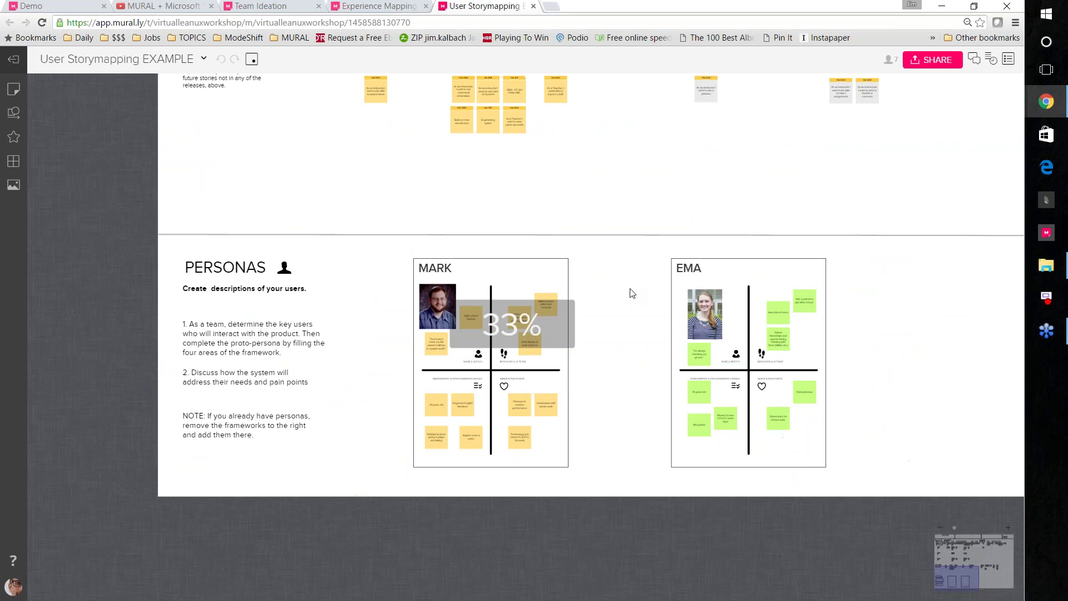
# Step: Examine the backlog, the instructor's user journey steps and actions, and the stories planned under each release
pyautogui.scroll(4, 577, 379)
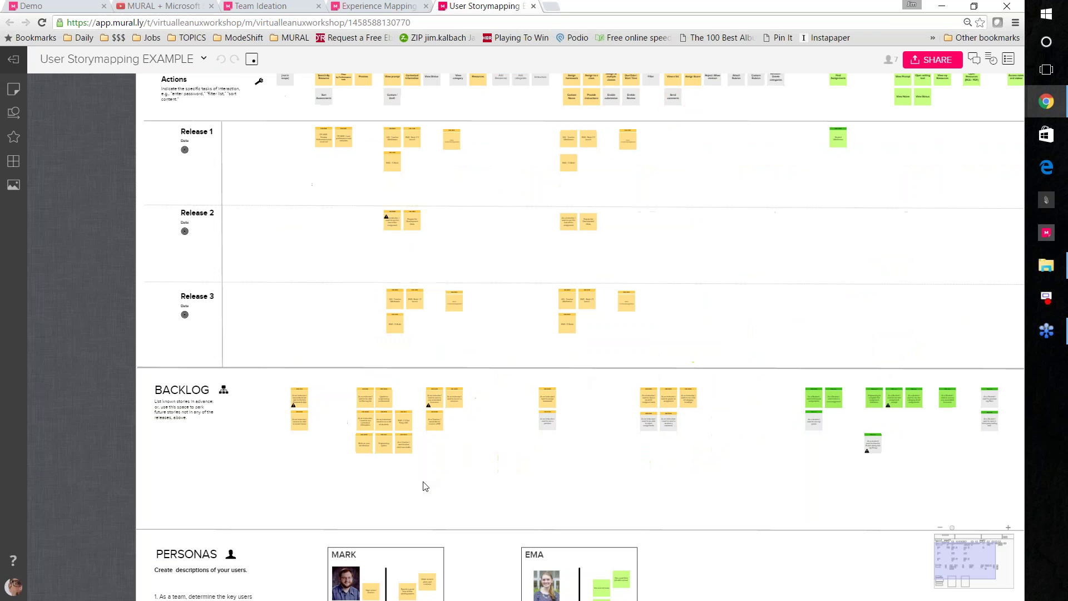
pyautogui.scroll(3, 315, 286)
pyautogui.scroll(3, 146, 196)
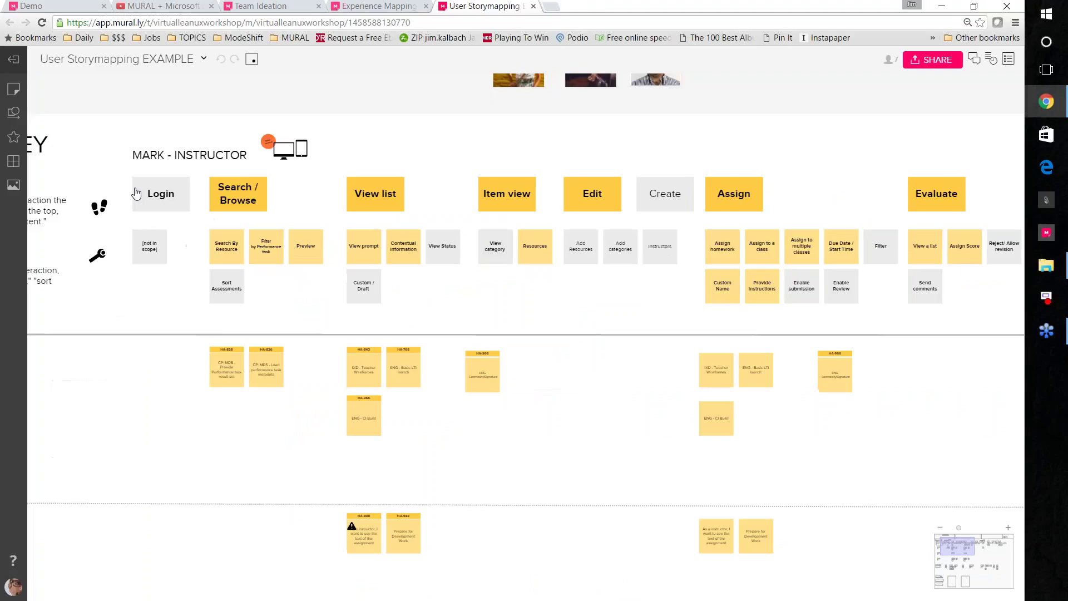
pyautogui.scroll(2, 145, 196)
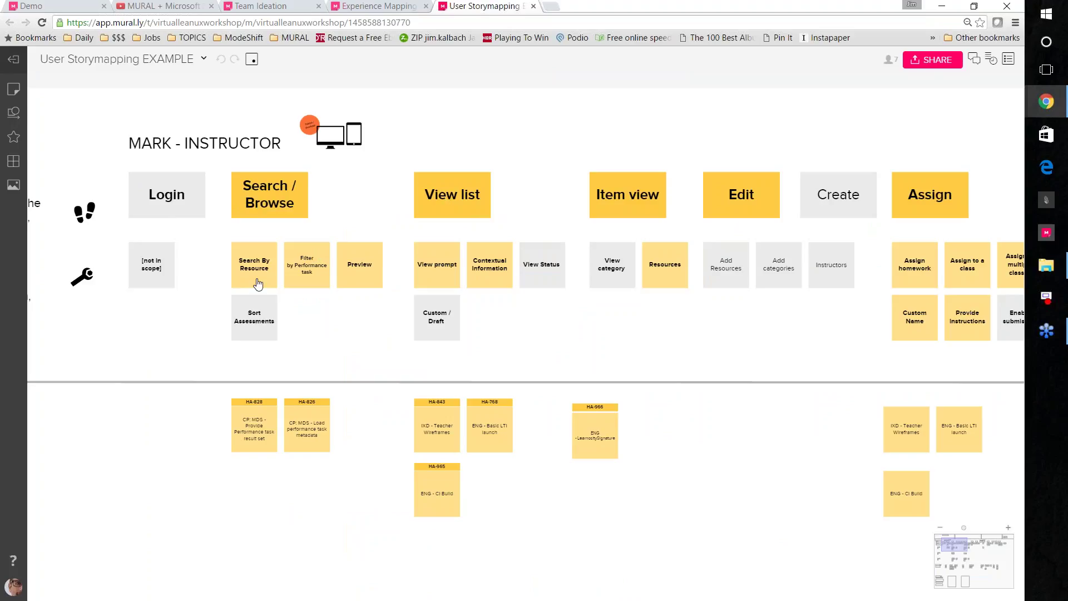
pyautogui.scroll(-3, 314, 452)
pyautogui.scroll(-2, 250, 543)
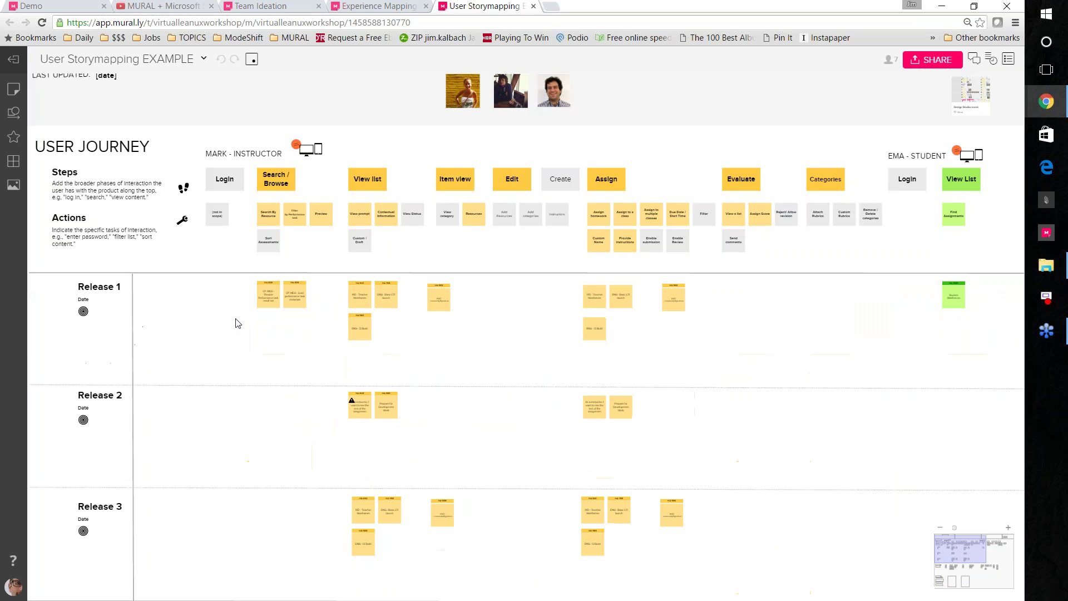
# Step: Examine the release rows, the student's user journey and the overall layout of the user story map down to the personas
pyautogui.scroll(-2, 237, 323)
pyautogui.moveTo(224, 358); pyautogui.dragTo(182, 359)
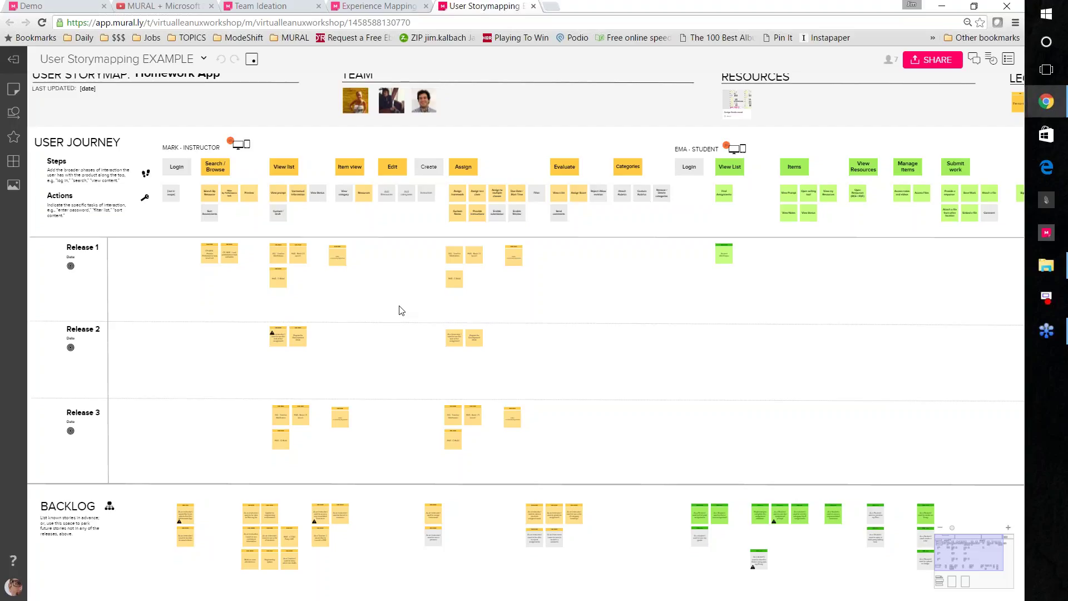
pyautogui.moveTo(399, 306); pyautogui.dragTo(379, 323)
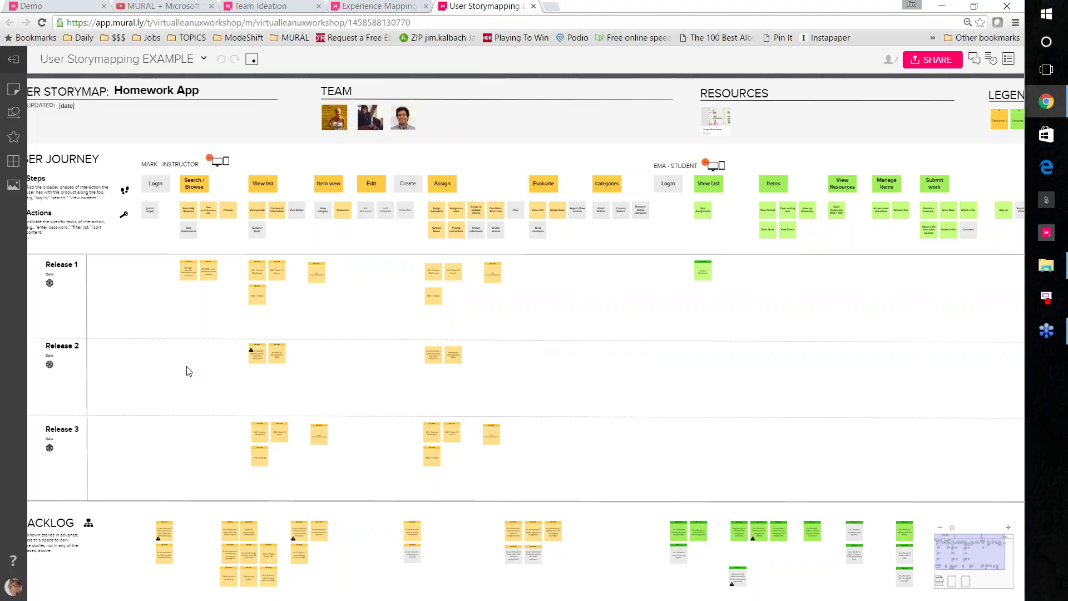
pyautogui.scroll(-3, 189, 371)
pyautogui.moveTo(189, 371); pyautogui.dragTo(169, 305)
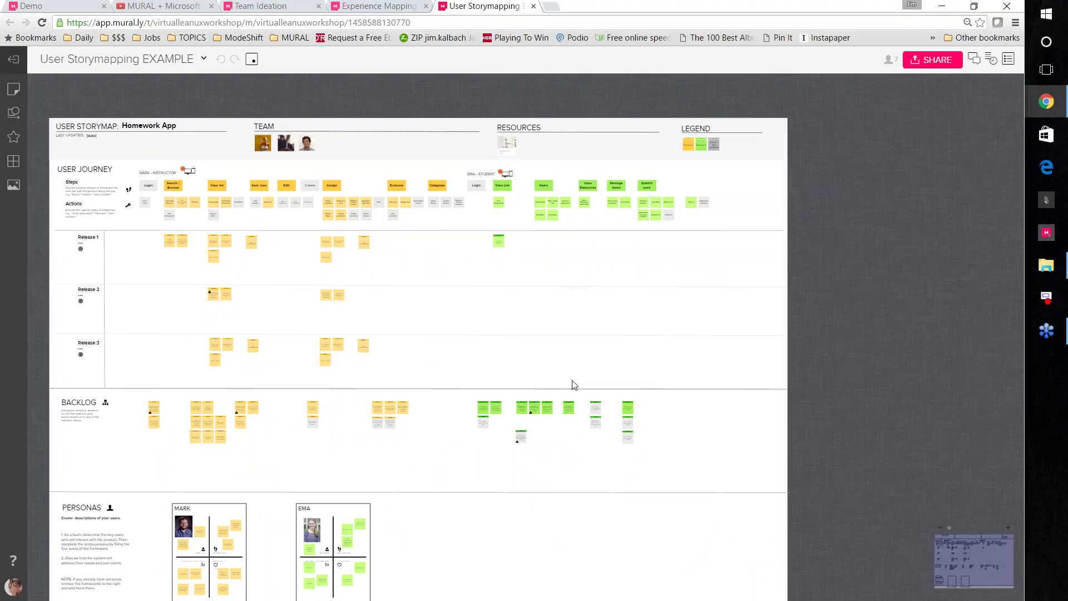
pyautogui.scroll(-1, 565, 371)
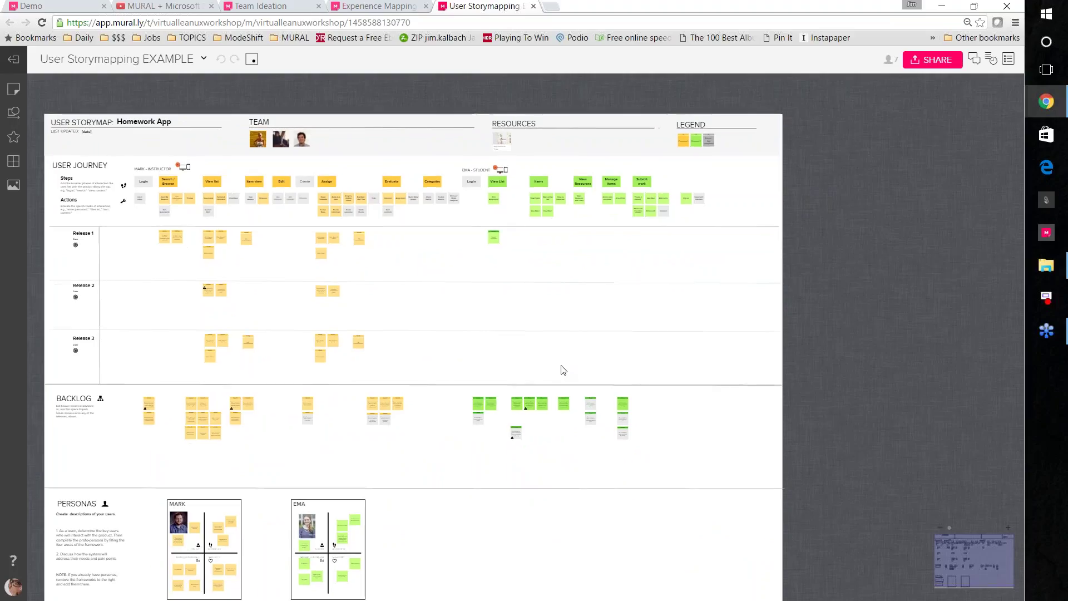
# Step: Move the Lean UX Workshop Example mural into the main browser window and examine its Business Outcomes section
pyautogui.moveTo(318, 598); pyautogui.dragTo(592, 7)
pyautogui.moveTo(257, 90); pyautogui.dragTo(221, 110)
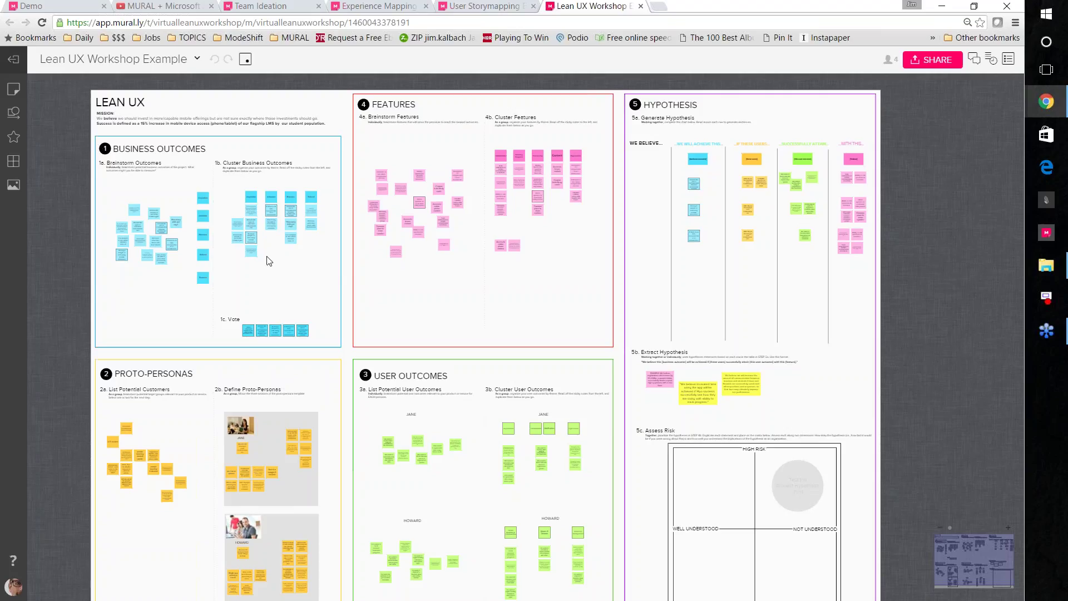
pyautogui.scroll(2, 269, 261)
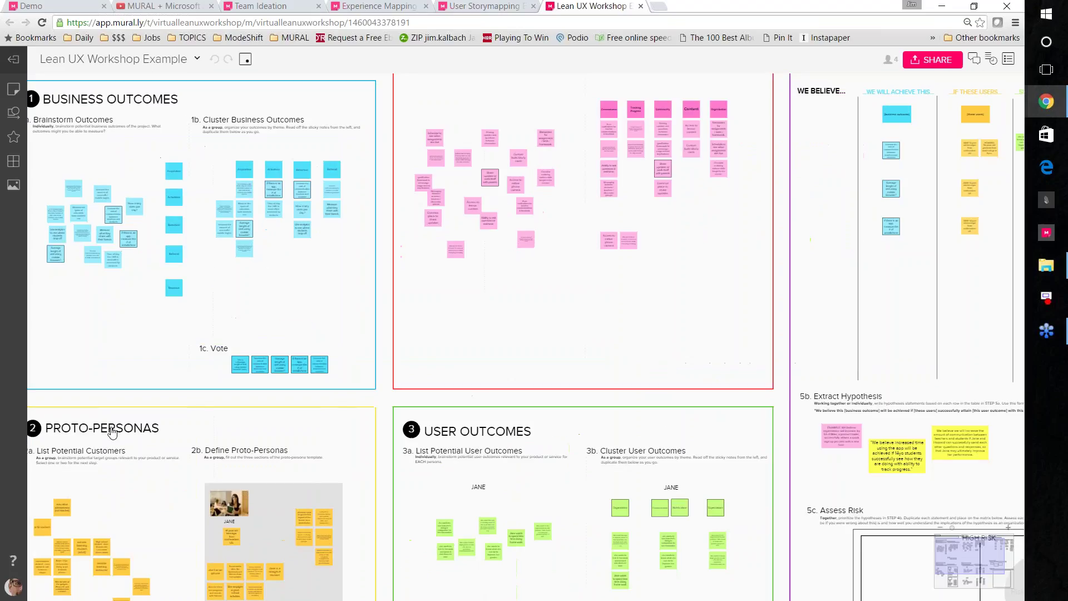
pyautogui.scroll(-2, 111, 432)
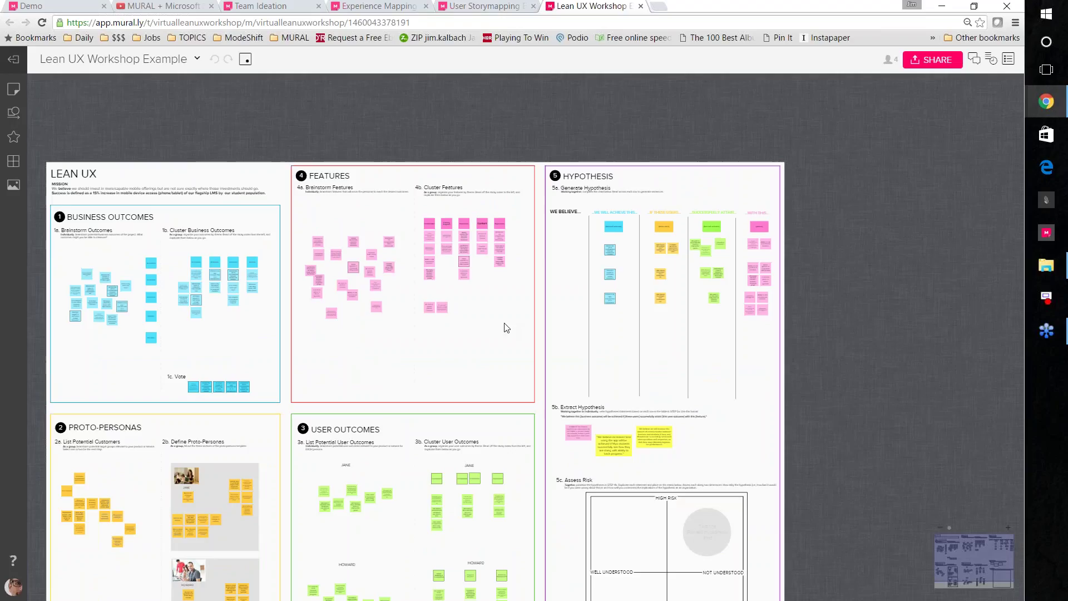
# Step: Examine the Hypothesis section's belief table and extracted hypotheses, and the neighbouring Features section
pyautogui.moveTo(506, 327); pyautogui.dragTo(405, 315)
pyautogui.hscroll(5, 461, 274)
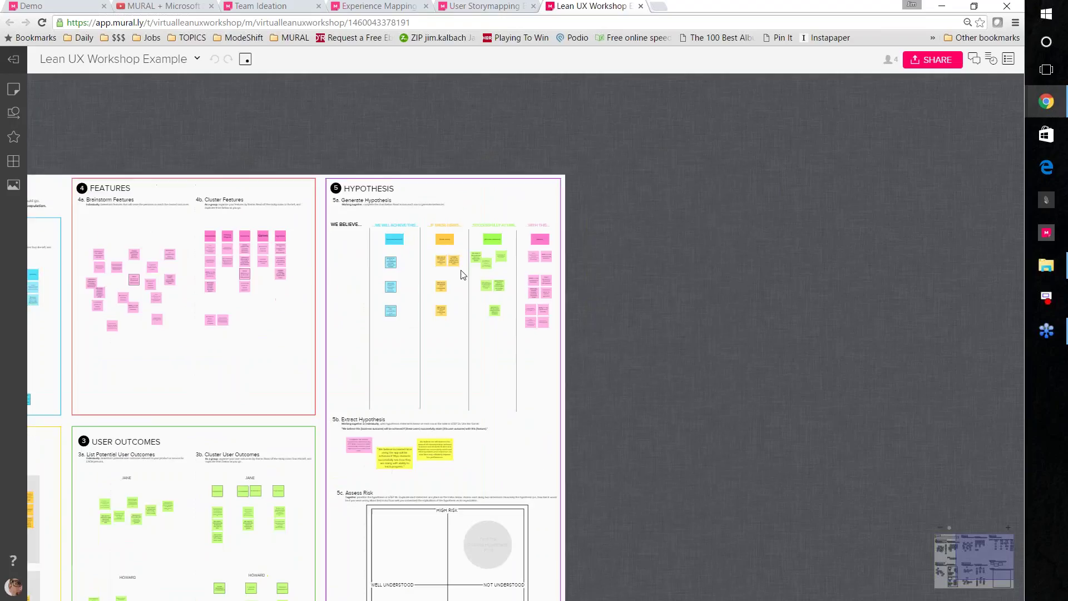
pyautogui.scroll(3, 462, 274)
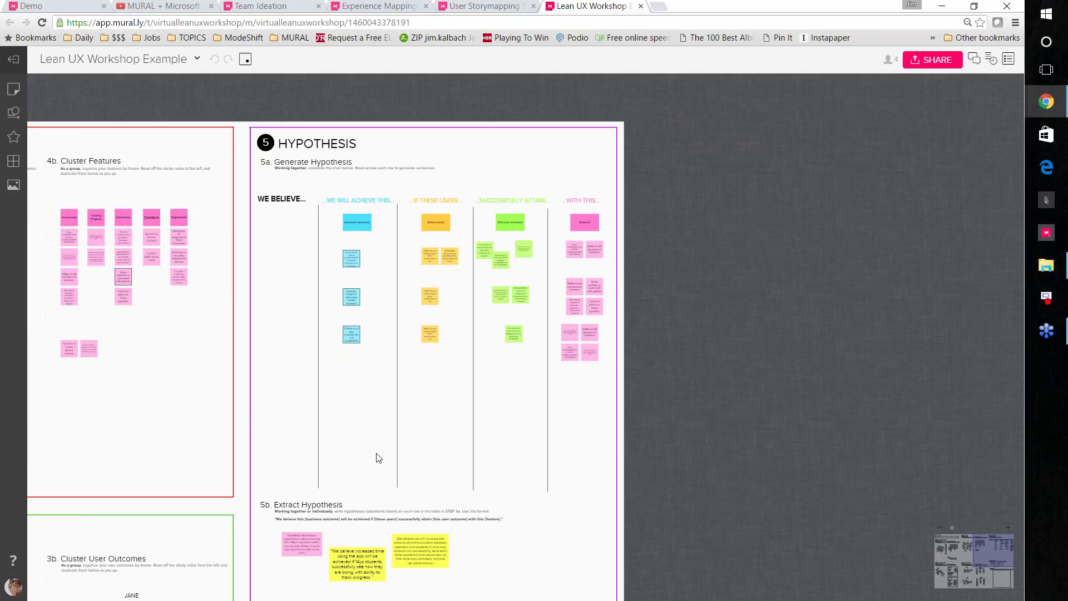
pyautogui.scroll(-3, 343, 439)
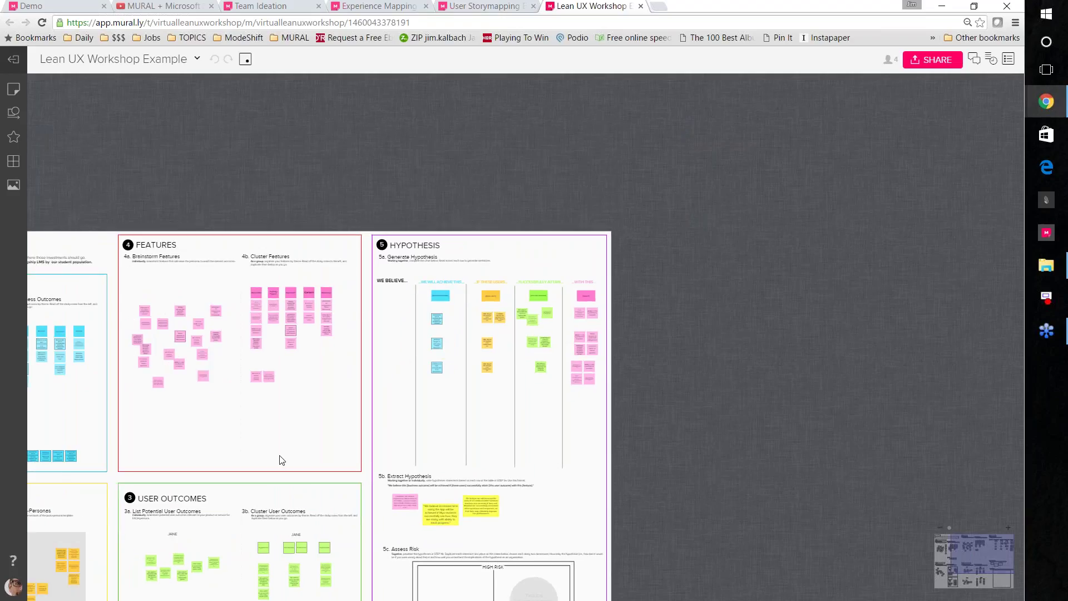
pyautogui.moveTo(311, 437); pyautogui.dragTo(418, 305)
pyautogui.scroll(5, 191, 305)
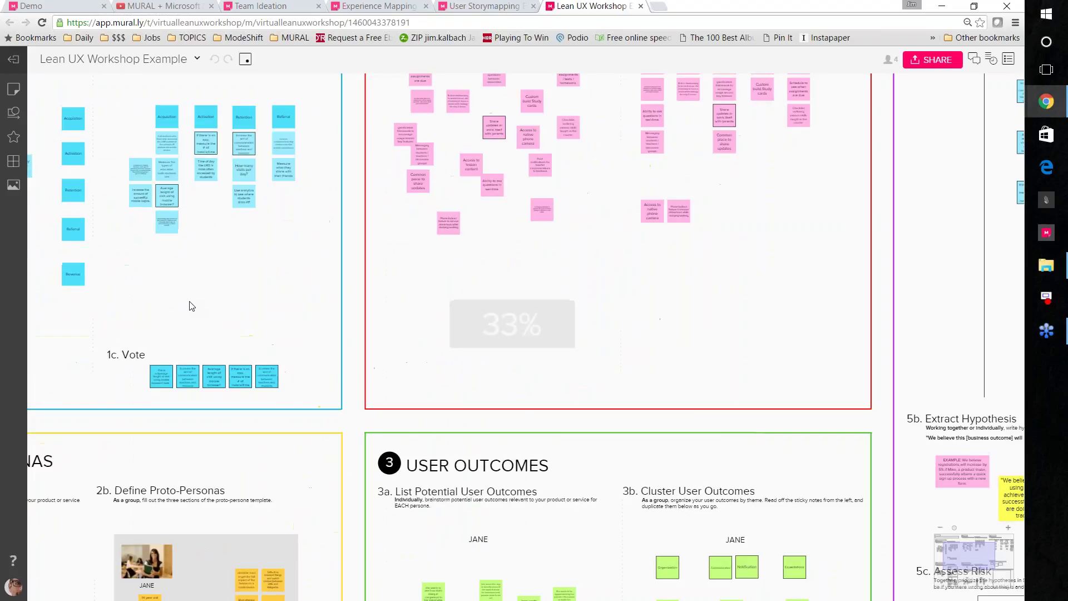
# Step: Examine the clustered business outcomes and votes, the proto-personas and user outcomes, and the layout of the five workshop sections
pyautogui.moveTo(191, 305); pyautogui.dragTo(239, 350)
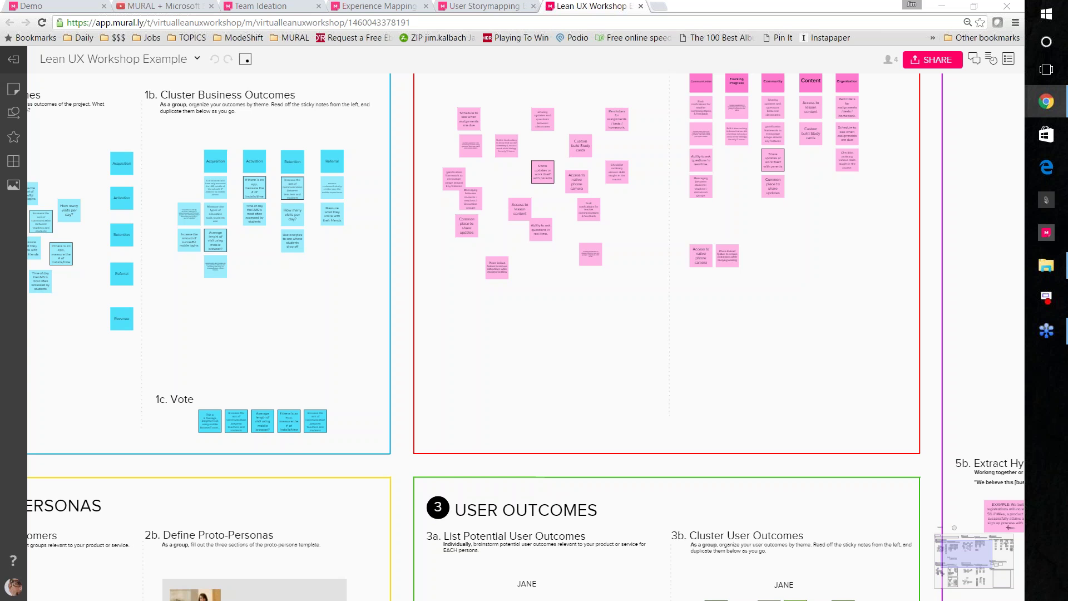
pyautogui.scroll(-2, 331, 343)
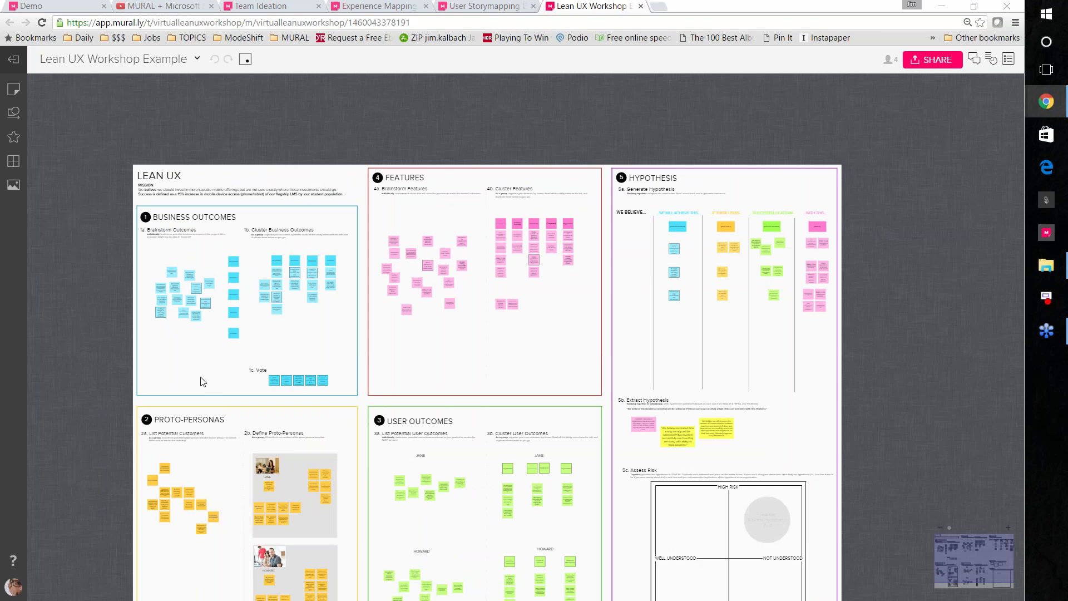
pyautogui.scroll(2, 201, 376)
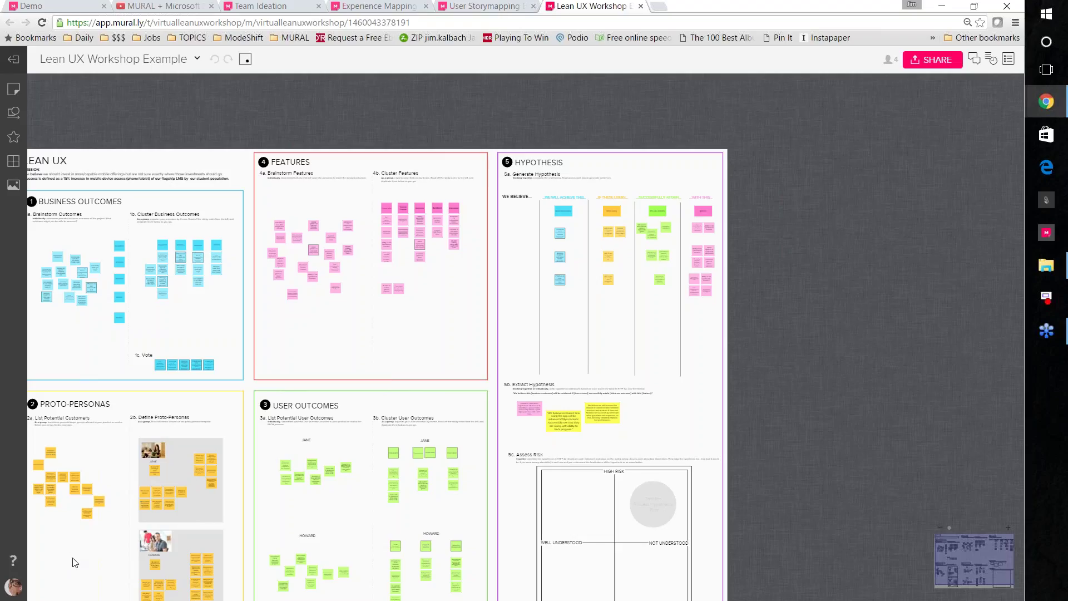
pyautogui.moveTo(75, 563); pyautogui.dragTo(109, 529)
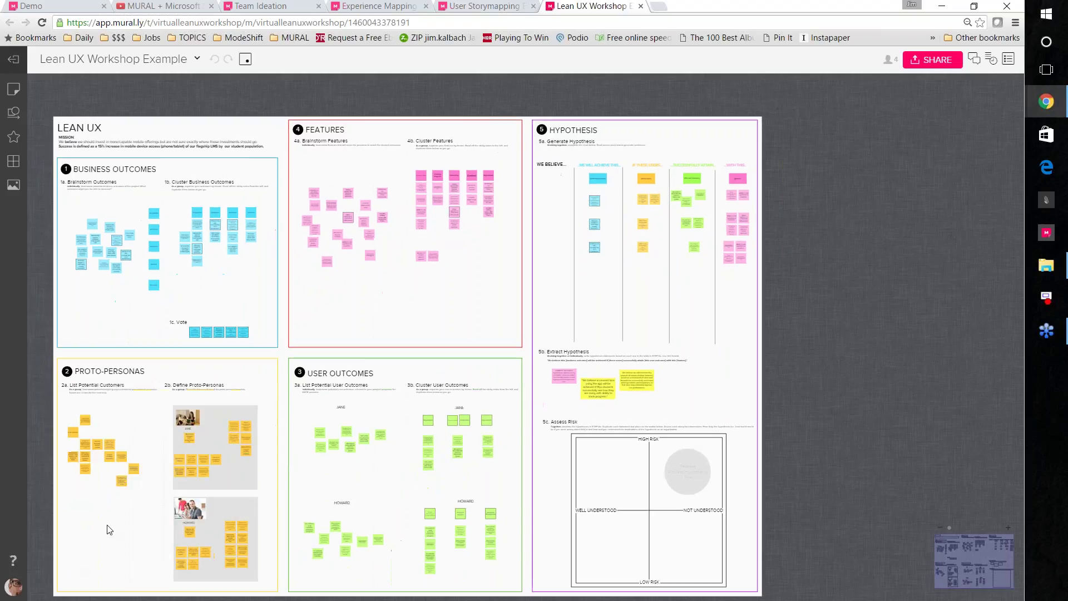
pyautogui.scroll(3, 110, 529)
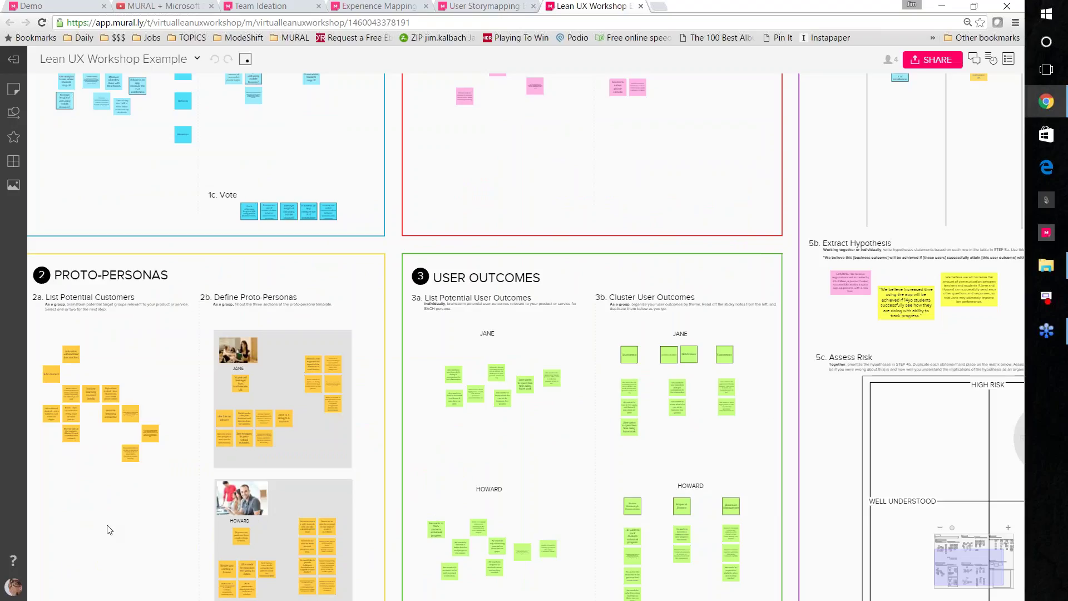
pyautogui.scroll(-2, 109, 530)
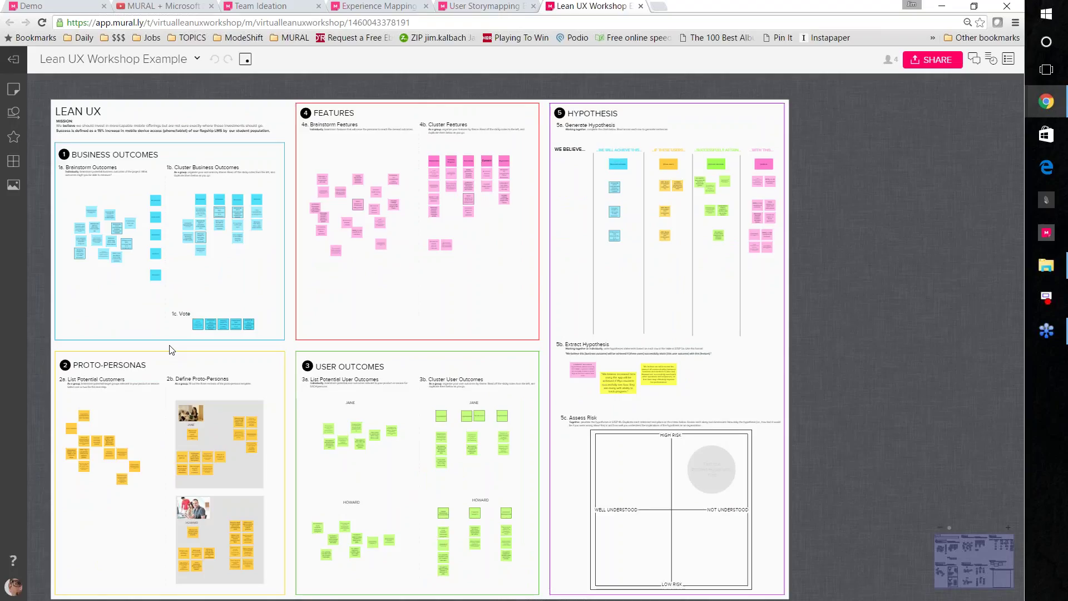
pyautogui.moveTo(170, 350); pyautogui.dragTo(159, 349)
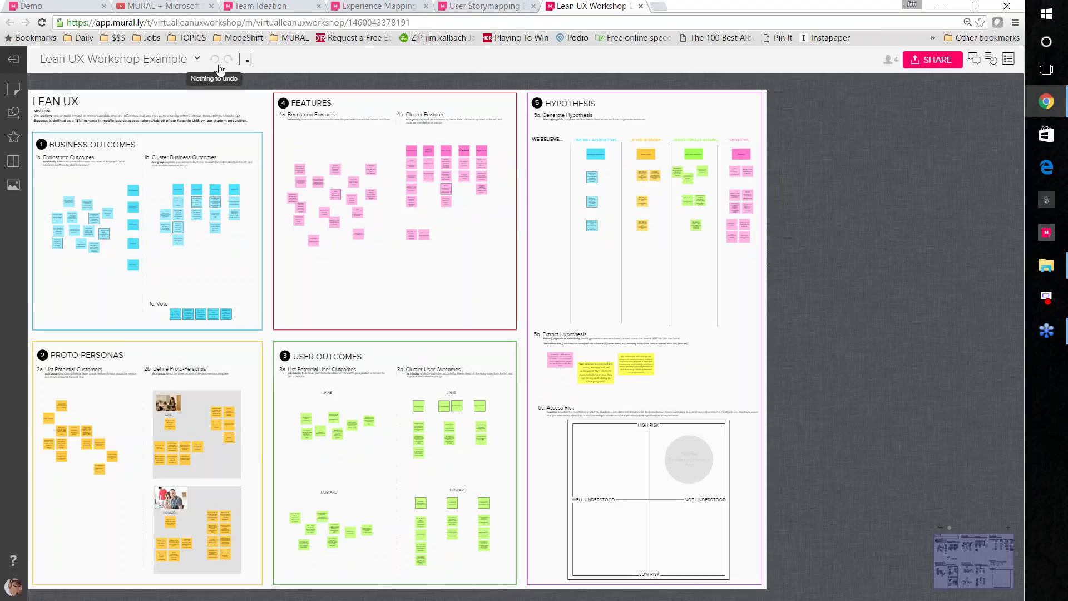
# Step: Switch back to the Demo mural and select the heading "How might we make remote teams feel closer..."
pyautogui.click(61, 8)
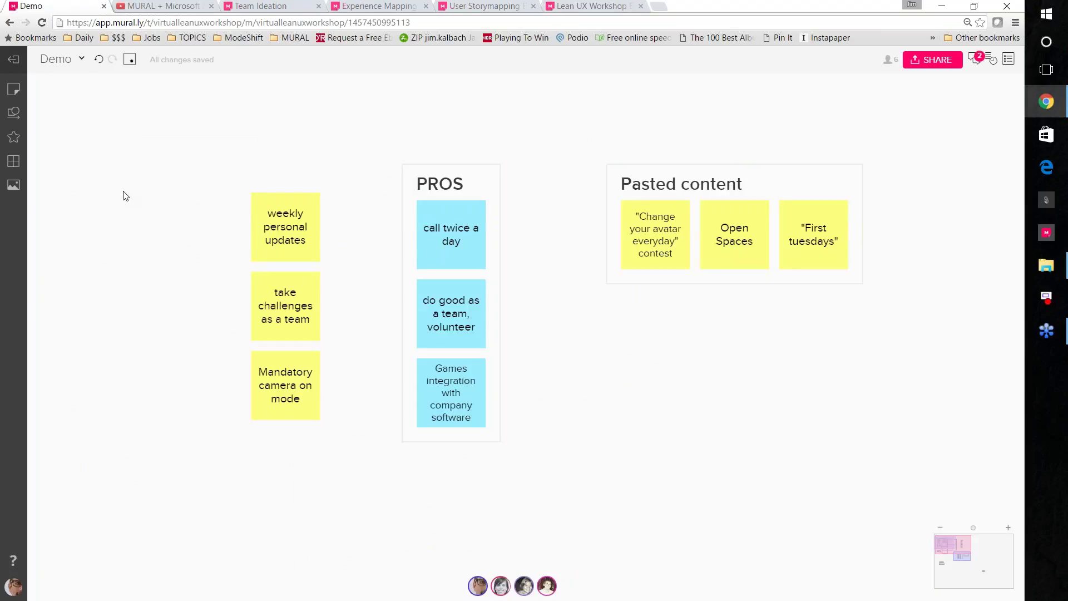
pyautogui.scroll(-5, 126, 196)
pyautogui.moveTo(114, 220); pyautogui.dragTo(279, 377)
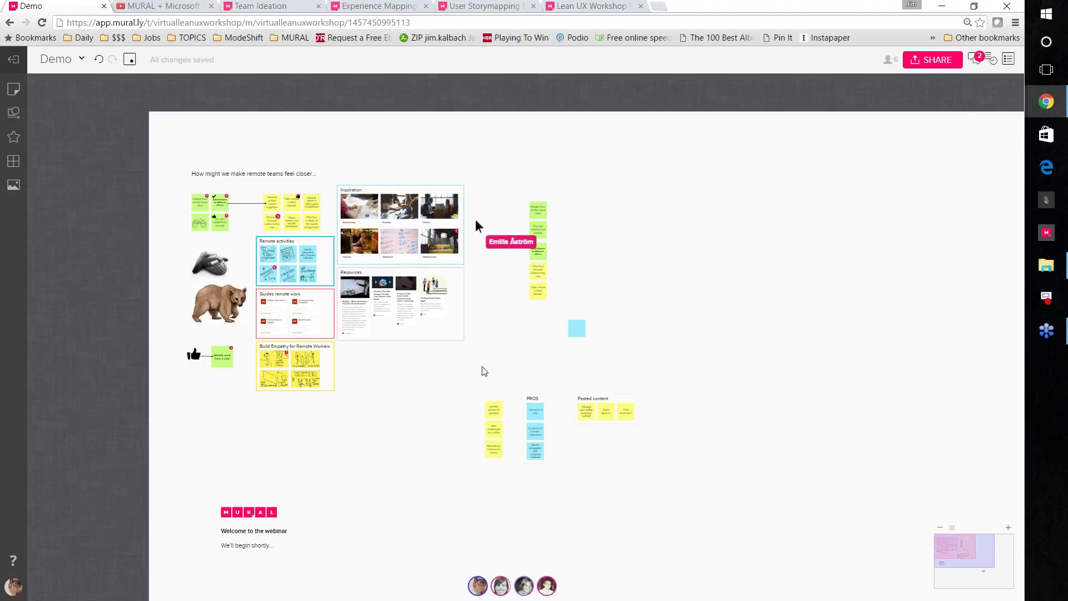
pyautogui.click(226, 167)
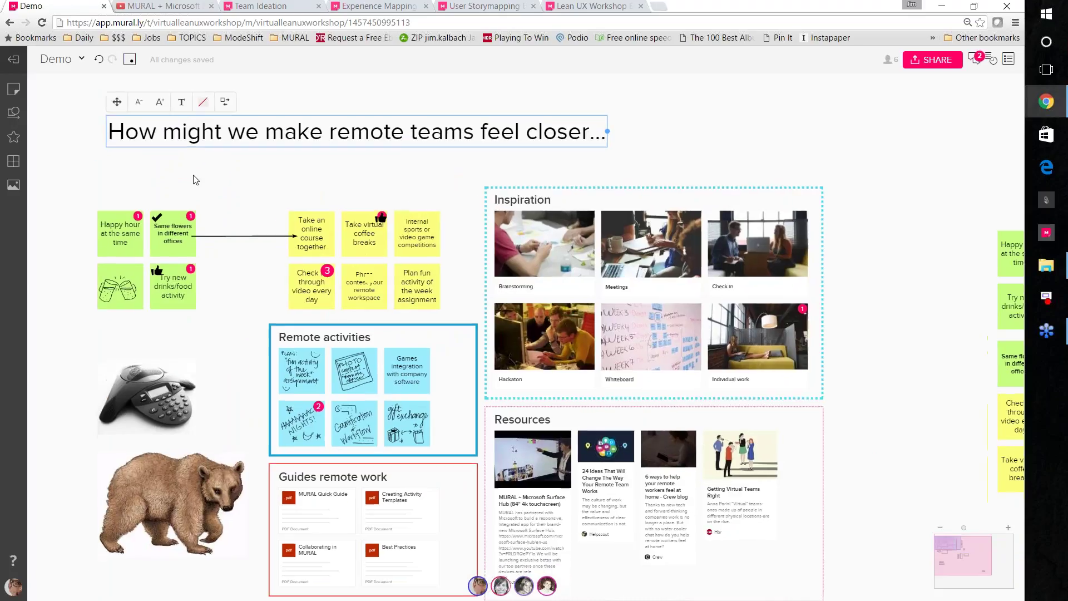
# Step: Place a black circle sticky note labelled 1 in front of the heading and increase its font size
pyautogui.click(13, 89)
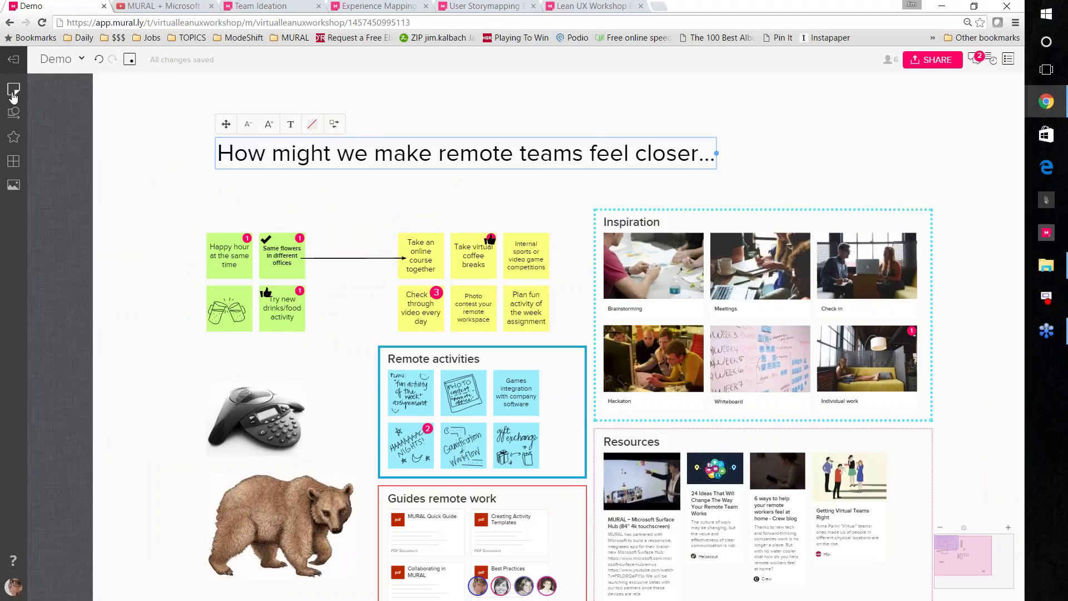
pyautogui.click(13, 92)
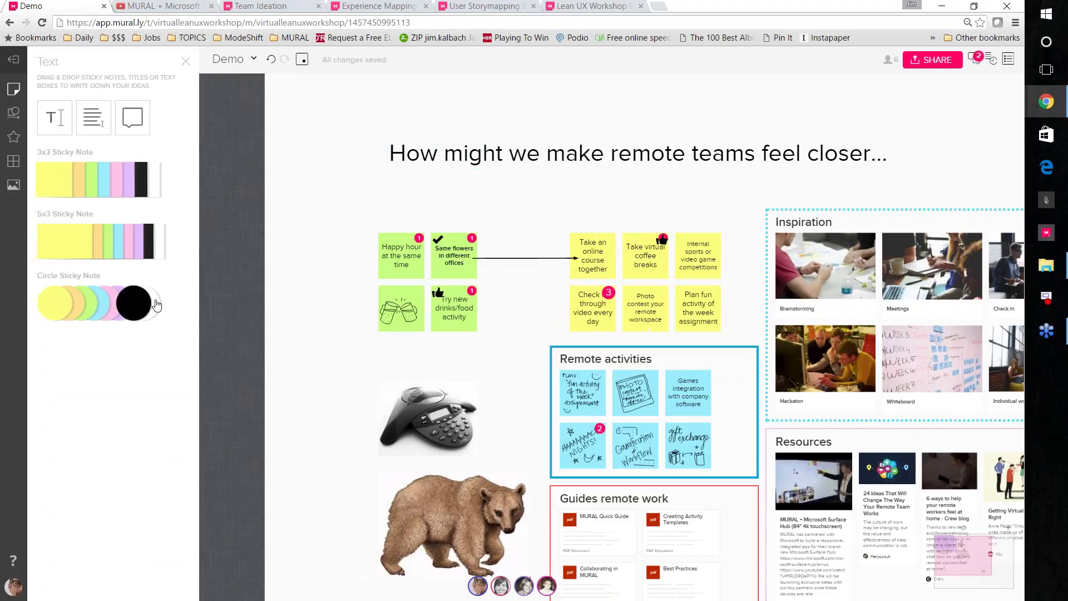
pyautogui.moveTo(132, 303); pyautogui.dragTo(344, 145)
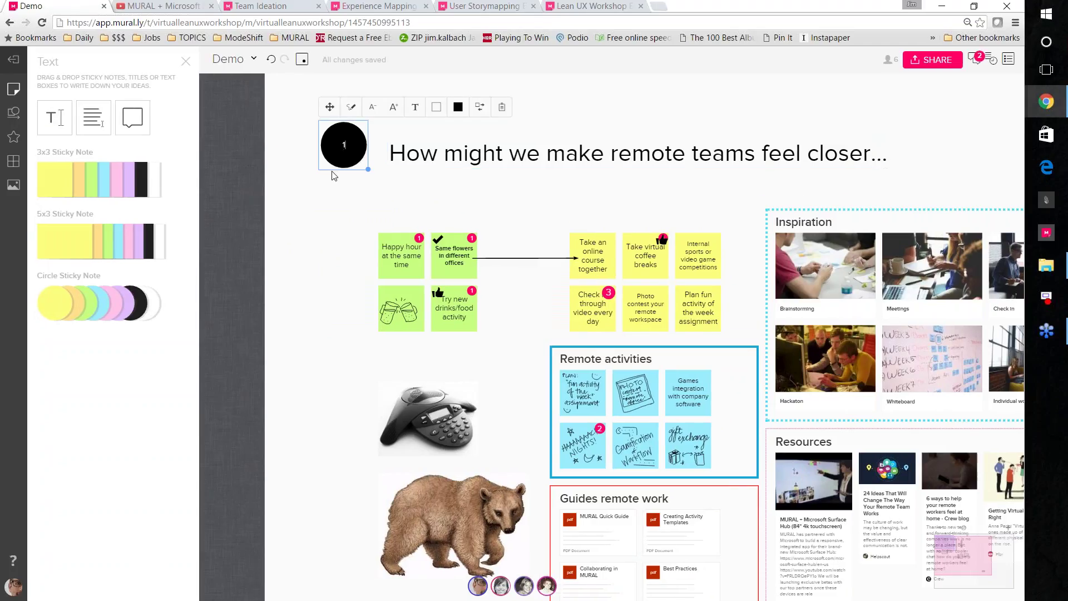
pyautogui.write('1')
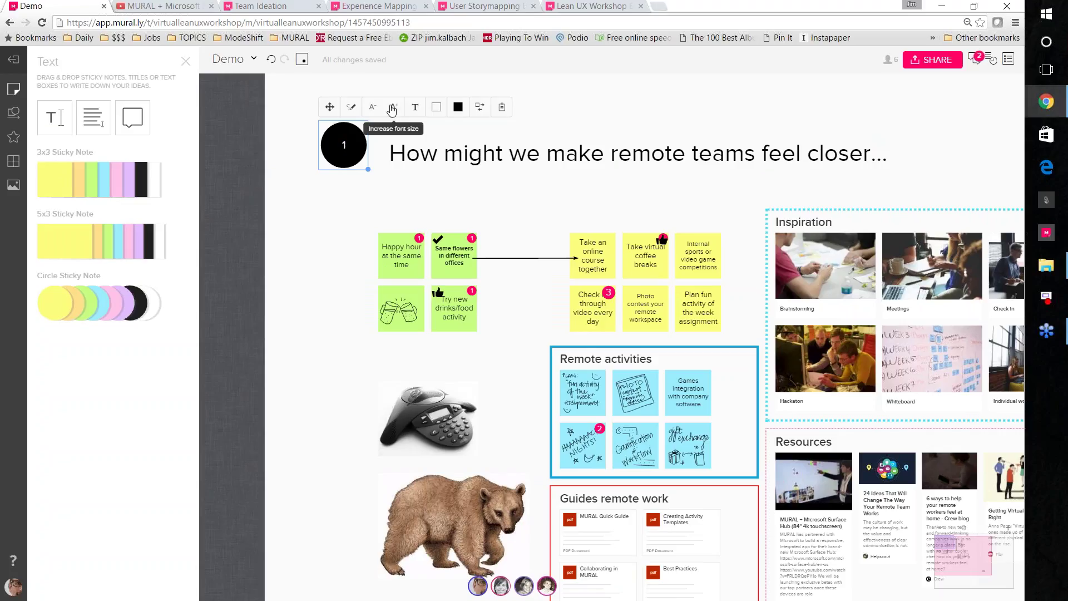
pyautogui.click(392, 109)
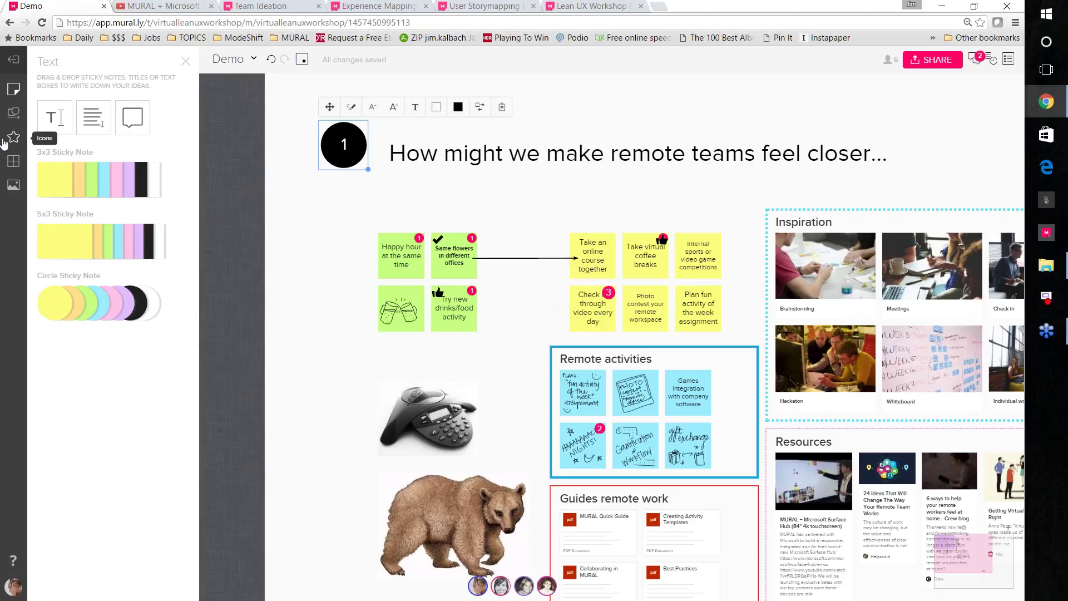
# Step: Add a straight line beneath the "How might we make remote teams feel closer..." heading, spanning about its full width
pyautogui.click(14, 113)
pyautogui.moveTo(388, 182); pyautogui.dragTo(966, 171)
pyautogui.moveTo(1028, 164); pyautogui.dragTo(1035, 166)
# Step: Add a title reading "Prioritize" in the empty area to the right of the first section, level with its heading
pyautogui.scroll(-2, 271, 194)
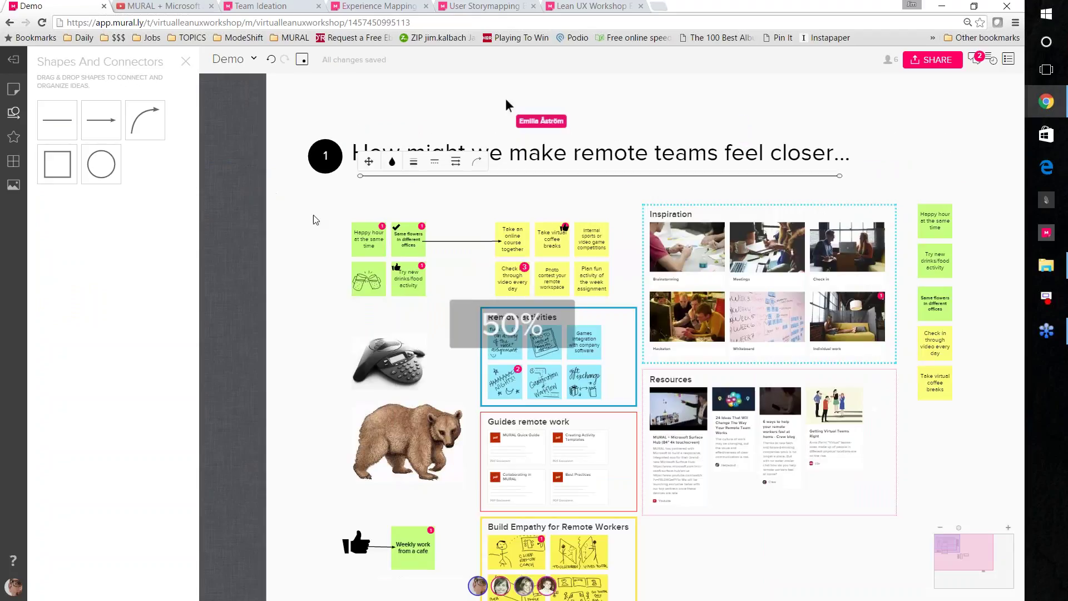
pyautogui.scroll(-2, 317, 234)
pyautogui.moveTo(436, 218); pyautogui.dragTo(349, 232)
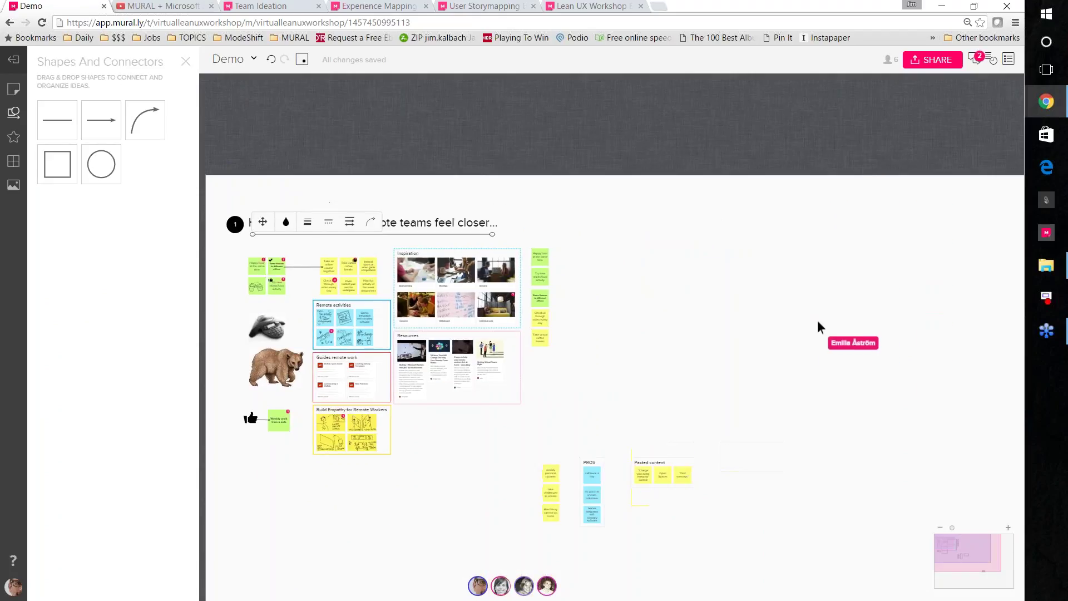
pyautogui.scroll(1, 349, 233)
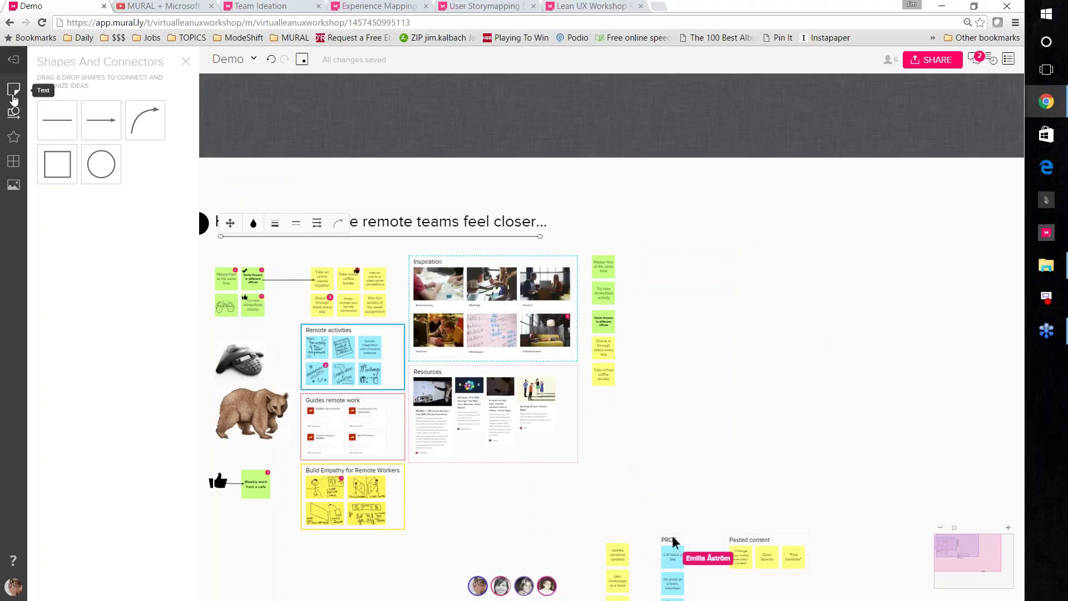
pyautogui.click(15, 98)
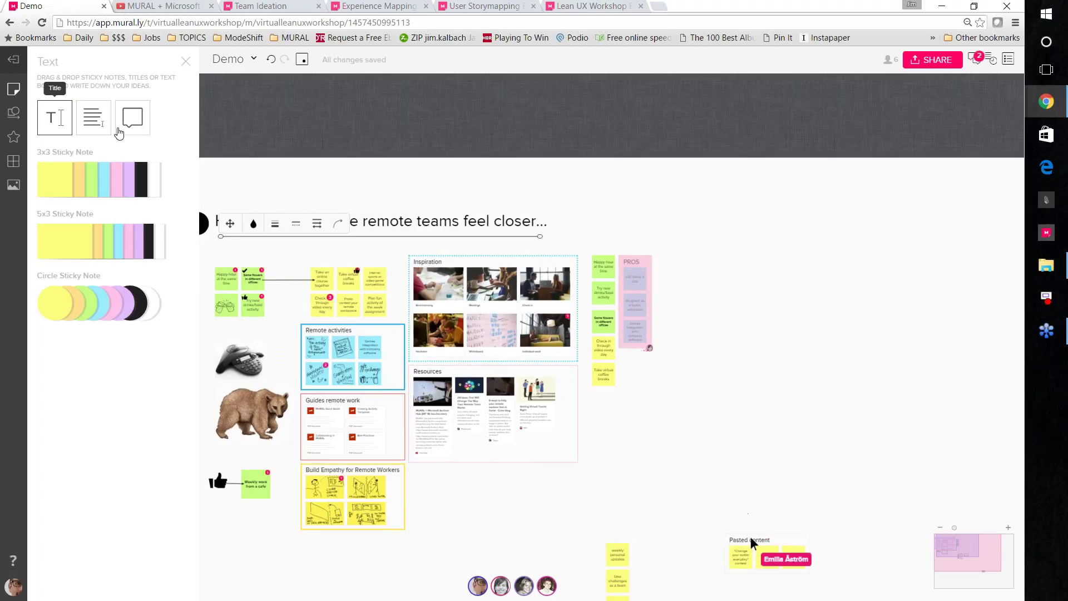
pyautogui.moveTo(55, 118); pyautogui.dragTo(746, 225)
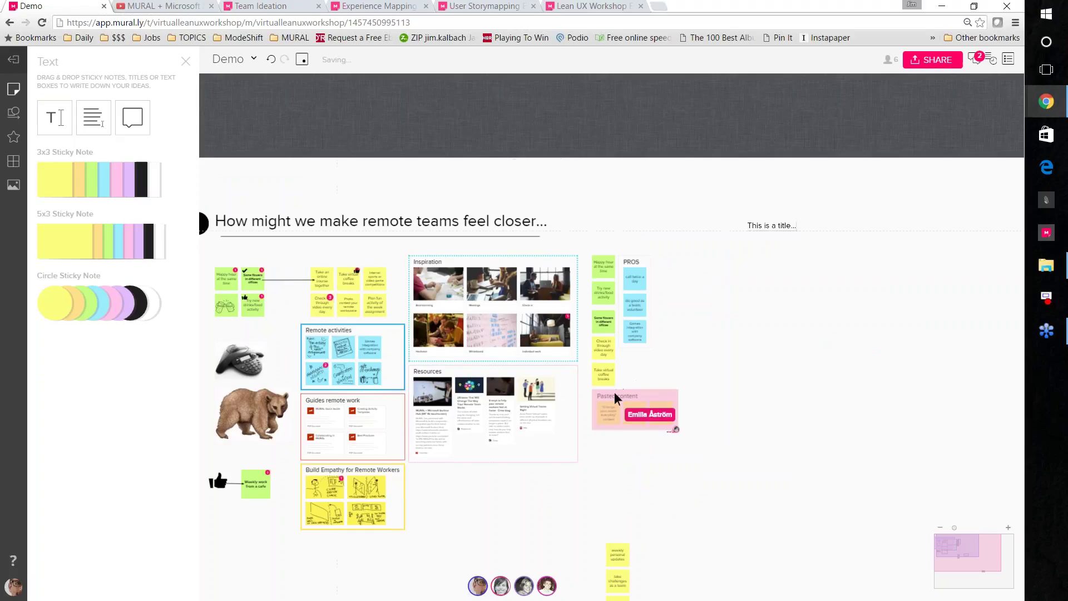
pyautogui.scroll(2, 776, 229)
pyautogui.write('Prioritize')
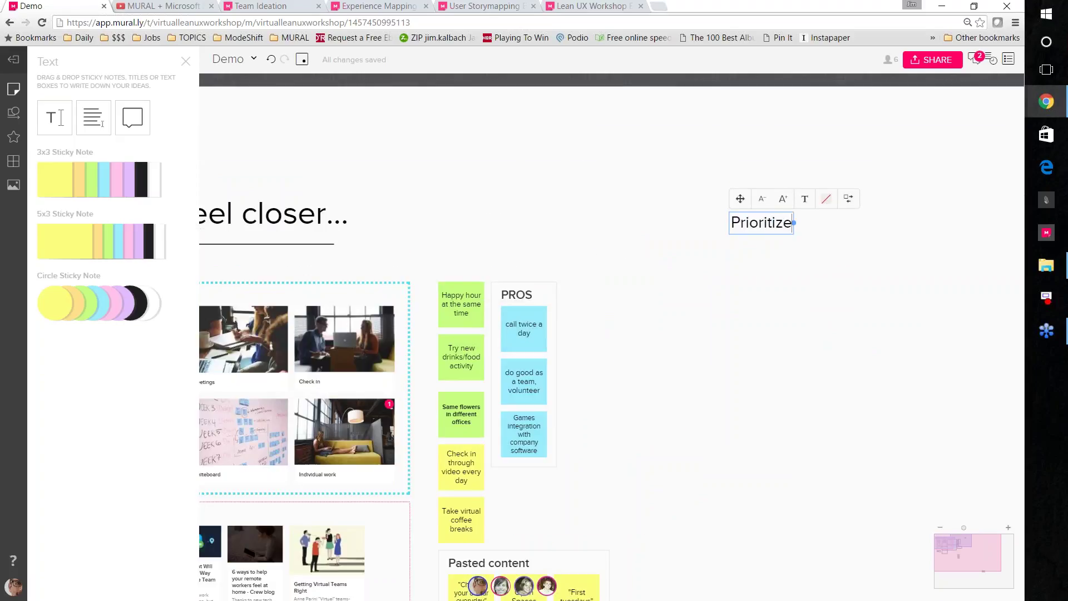
# Step: Place a blank black circle sticky note in front of the "Prioritize" title and increase the title's font size
pyautogui.scroll(2, 753, 229)
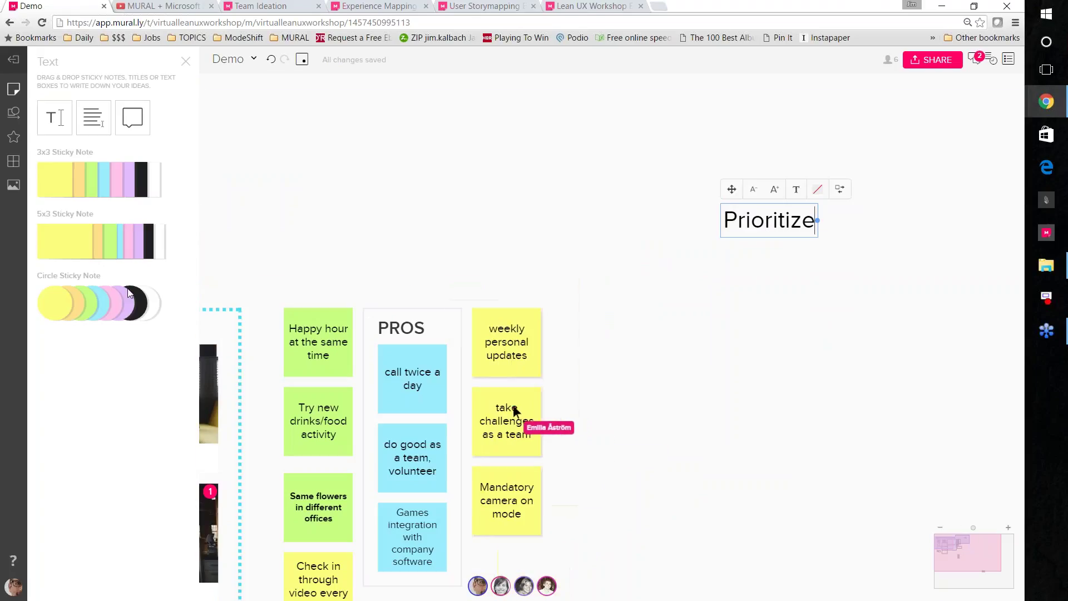
pyautogui.moveTo(134, 303); pyautogui.dragTo(668, 221)
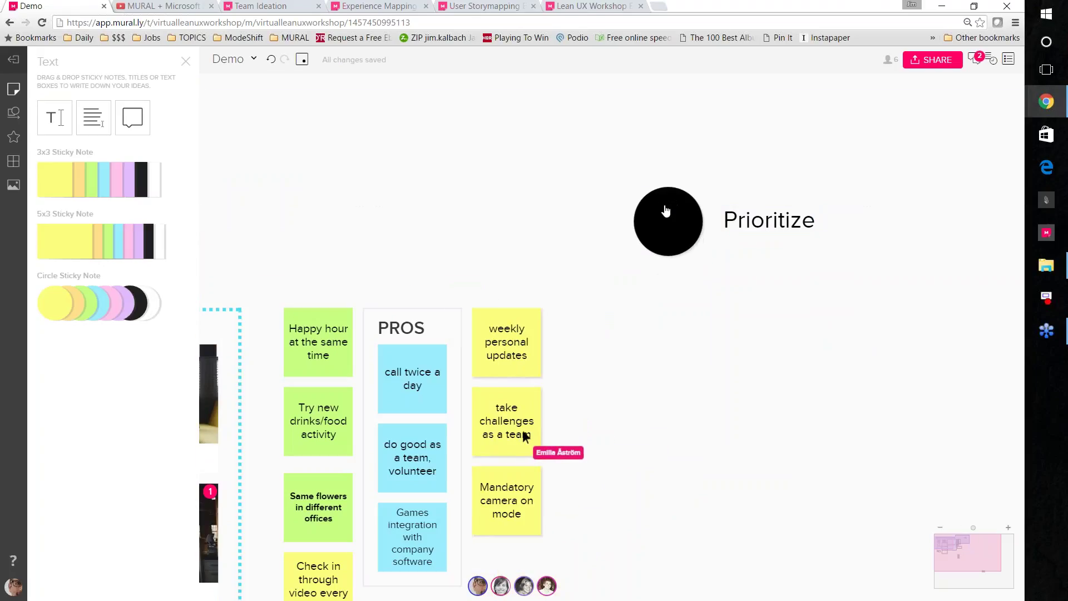
pyautogui.click(733, 222)
pyautogui.click(768, 223)
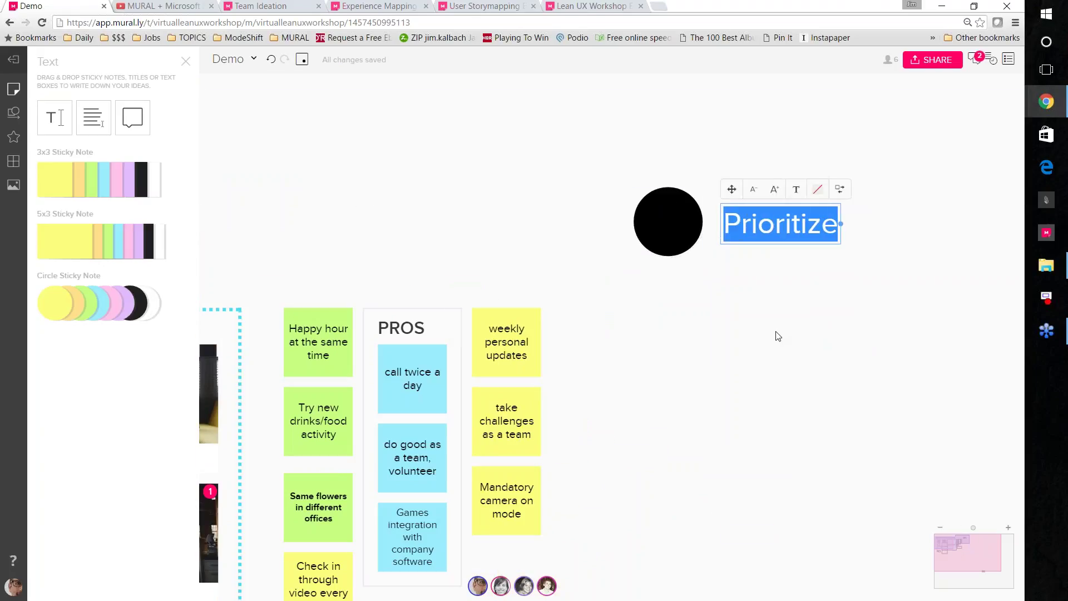
pyautogui.moveTo(429, 253); pyautogui.dragTo(475, 233)
pyautogui.moveTo(385, 309); pyautogui.dragTo(423, 294)
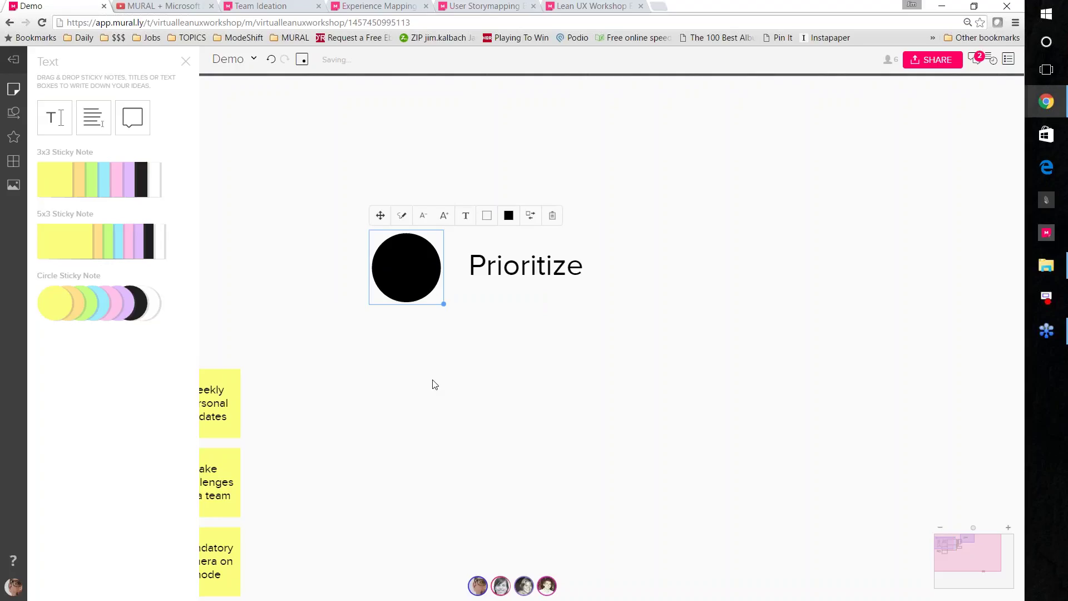
# Step: Reposition the "Prioritize" title directly beside its black circle, level with the first section's heading
pyautogui.scroll(-4, 435, 385)
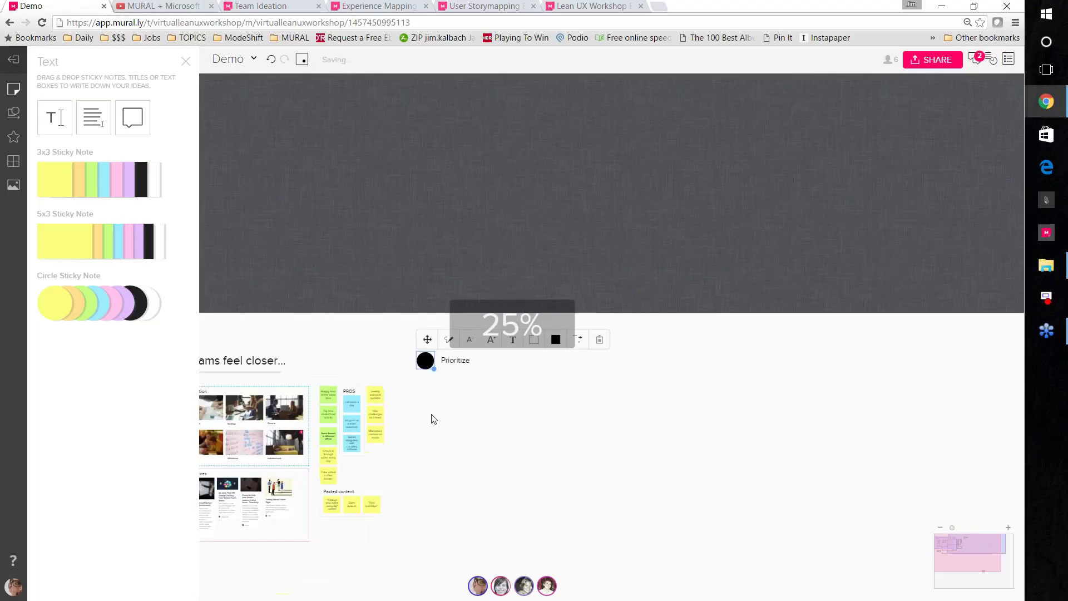
pyautogui.scroll(-1, 429, 406)
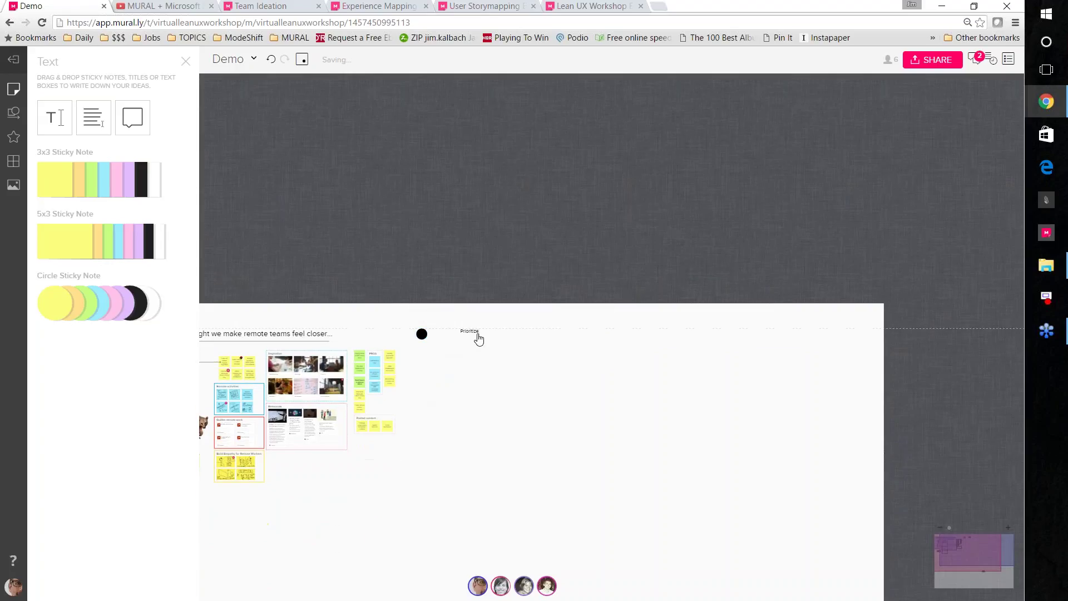
pyautogui.click(479, 339)
pyautogui.moveTo(448, 340); pyautogui.dragTo(502, 341)
pyautogui.click(522, 336)
pyautogui.click(558, 321)
pyautogui.click(538, 379)
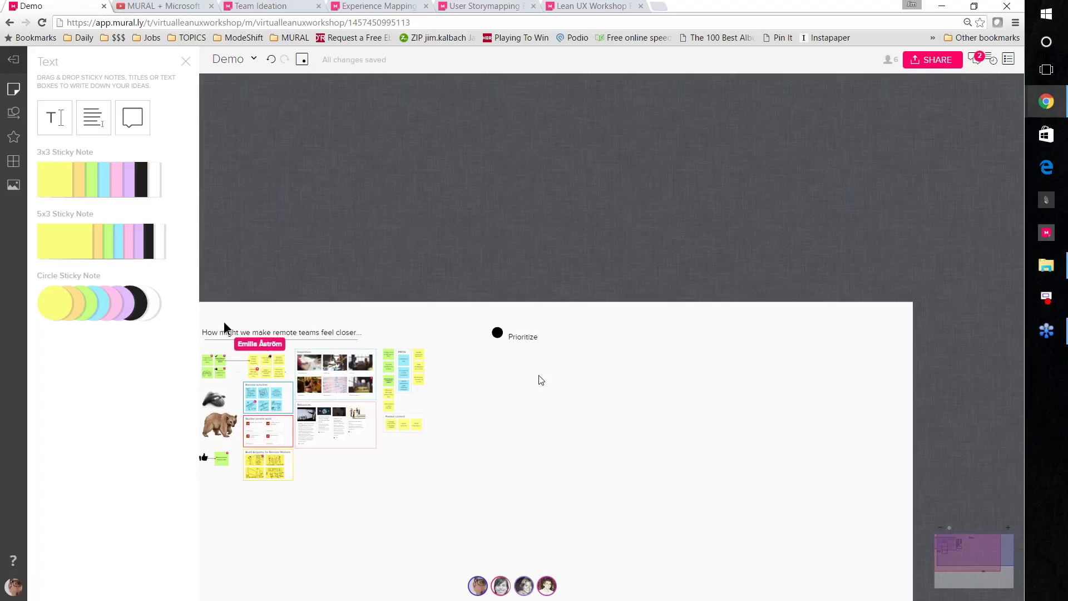
pyautogui.click(523, 332)
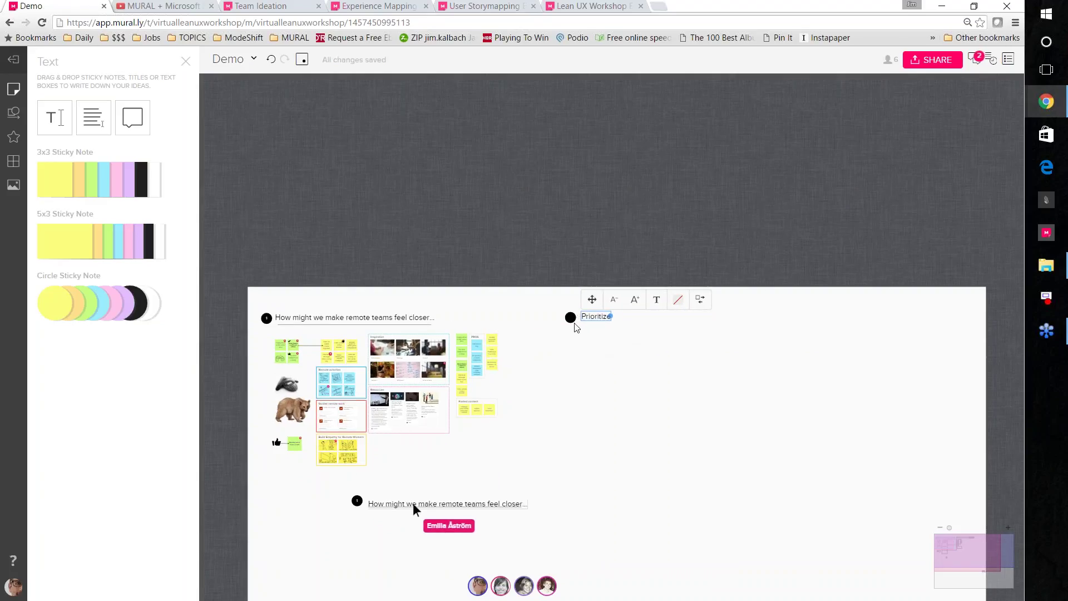
# Step: Label the black circle beside "Prioritize" with 2 and increase the number's font size
pyautogui.scroll(3, 577, 328)
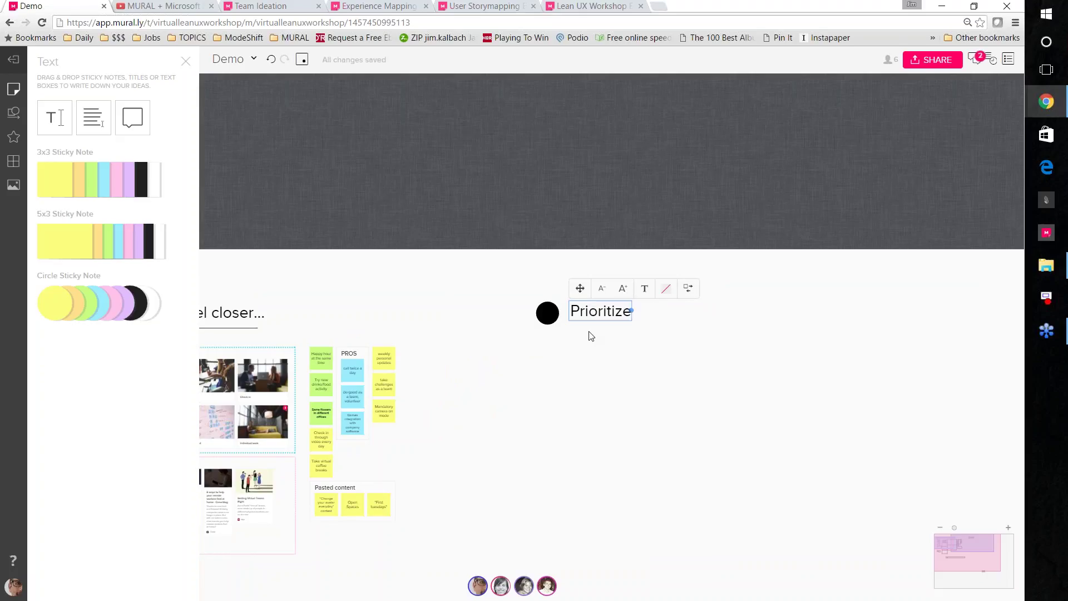
pyautogui.click(546, 317)
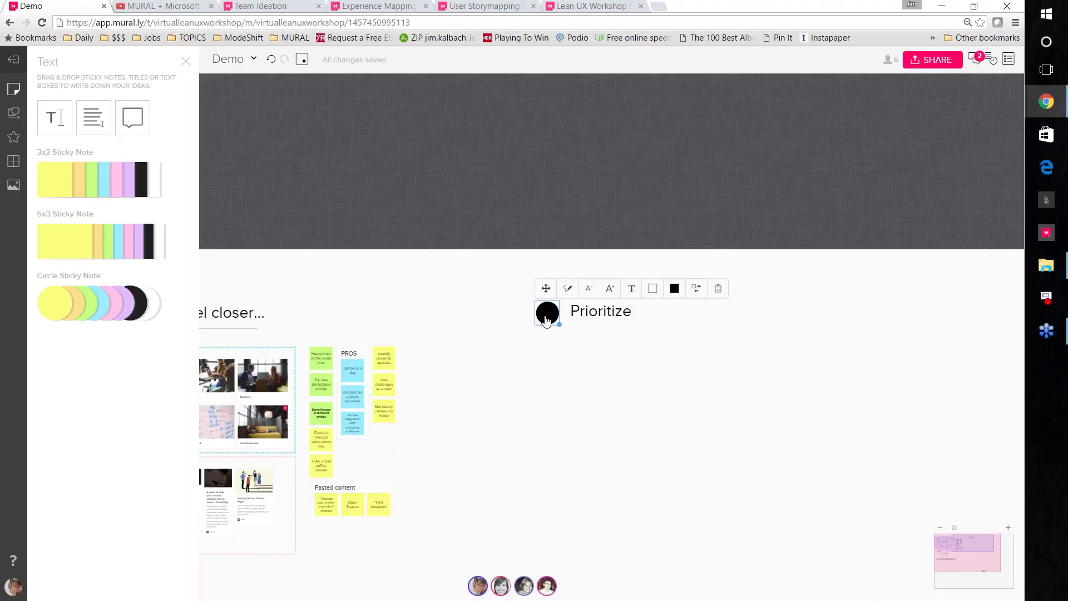
pyautogui.scroll(2, 546, 318)
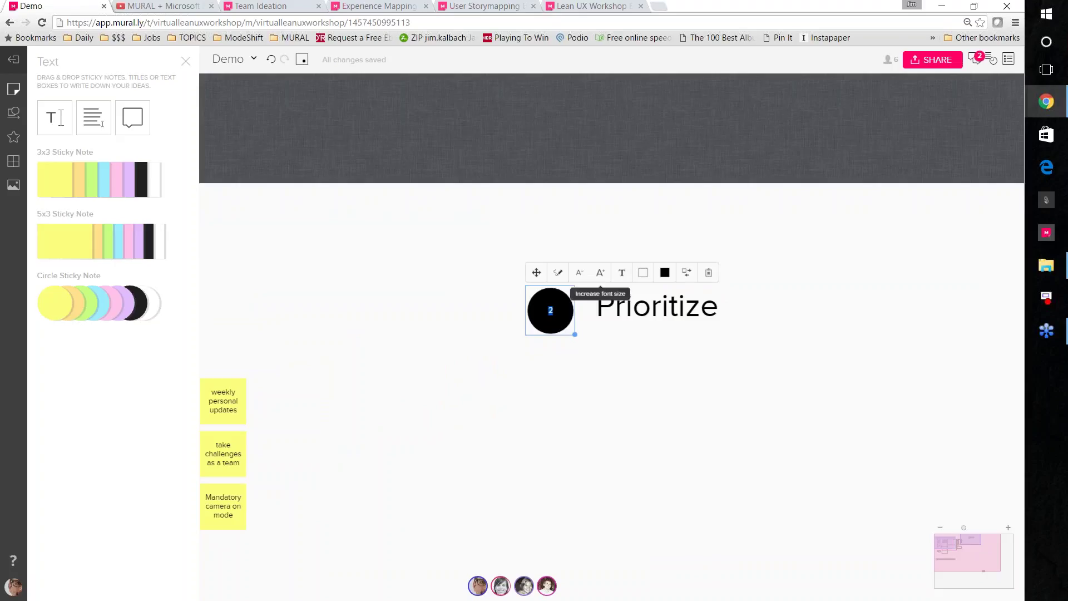
pyautogui.click(601, 275)
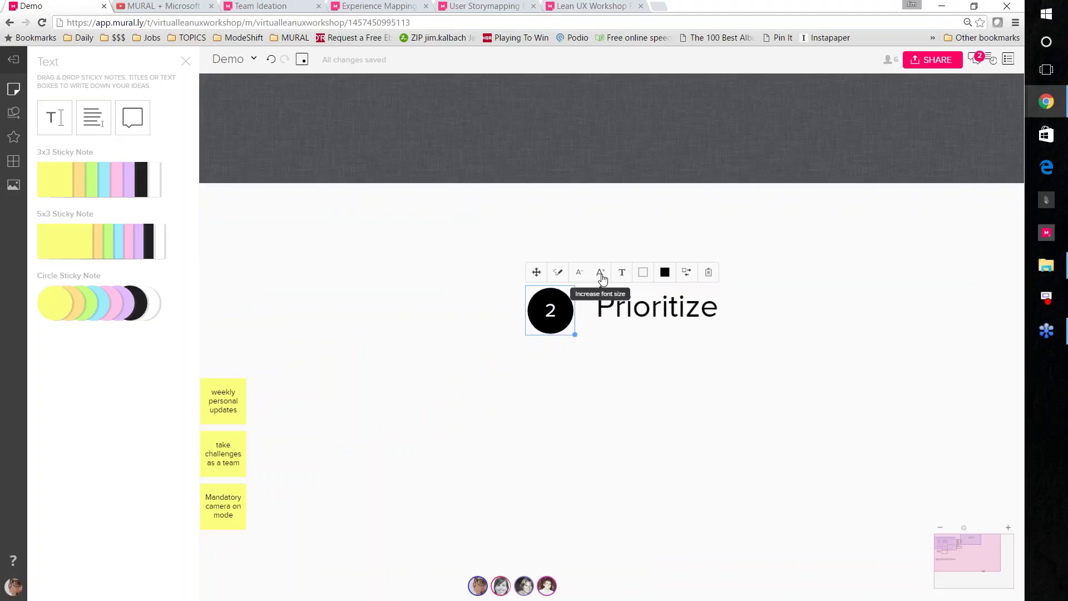
# Step: Add a blank yellow 3x3 sticky note below "Prioritize" and a straight line under the title, extending well past its text
pyautogui.moveTo(56, 180); pyautogui.dragTo(593, 345)
pyautogui.moveTo(611, 412); pyautogui.dragTo(485, 362)
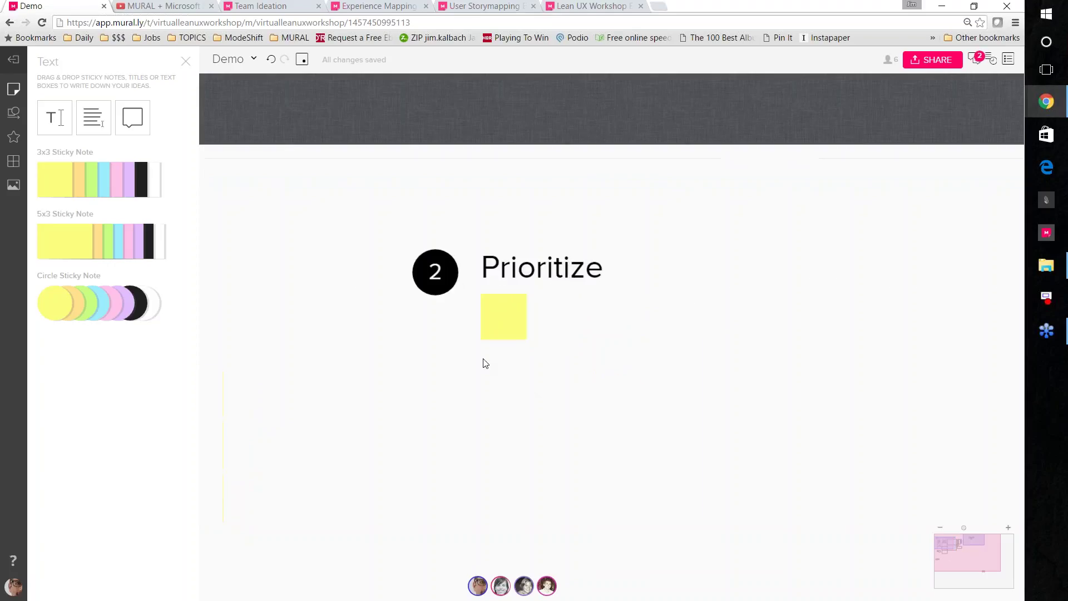
pyautogui.click(10, 118)
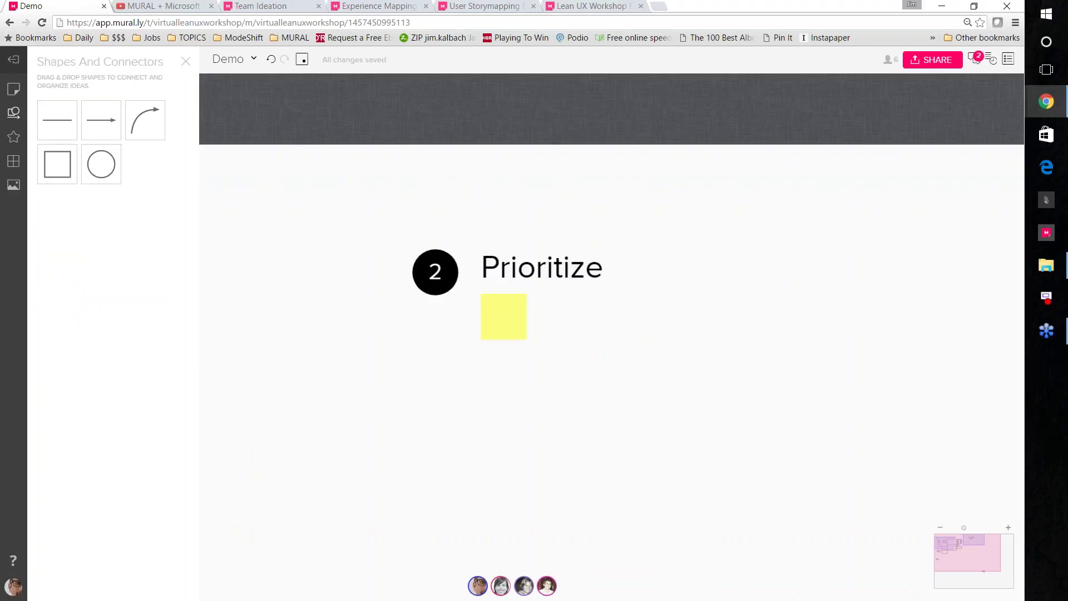
pyautogui.click(488, 296)
pyautogui.moveTo(511, 291)
pyautogui.mouseDown()
pyautogui.moveTo(549, 287)
pyautogui.moveTo(591, 305)
pyautogui.moveTo(598, 279)
pyautogui.moveTo(963, 295)
pyautogui.mouseUp()
pyautogui.click(715, 381)
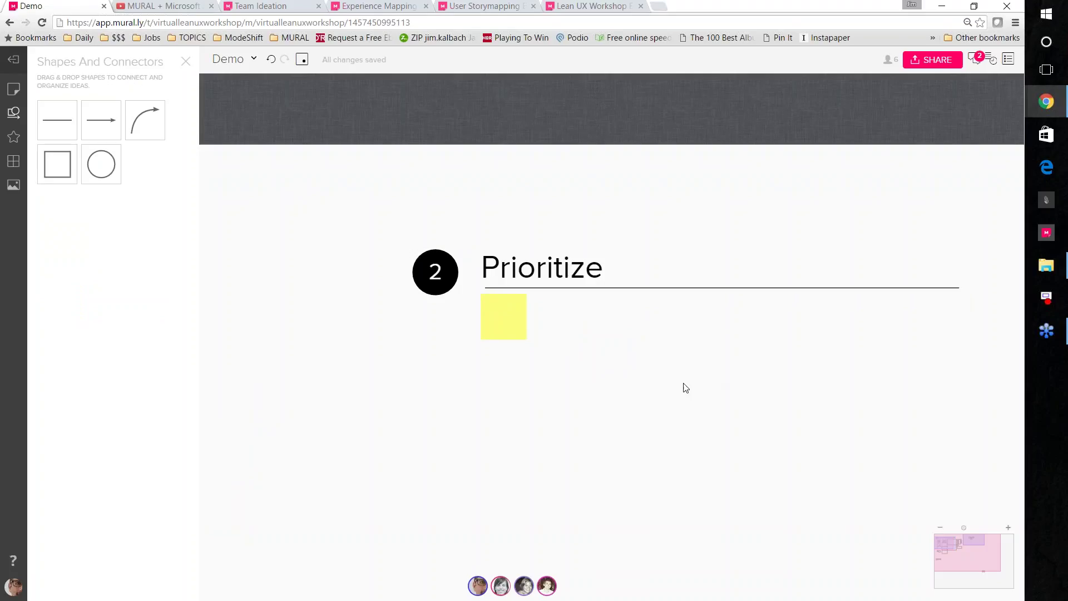
# Step: Browse the available frameworks in the layouts, business, design and calendar categories
pyautogui.scroll(-2, 686, 388)
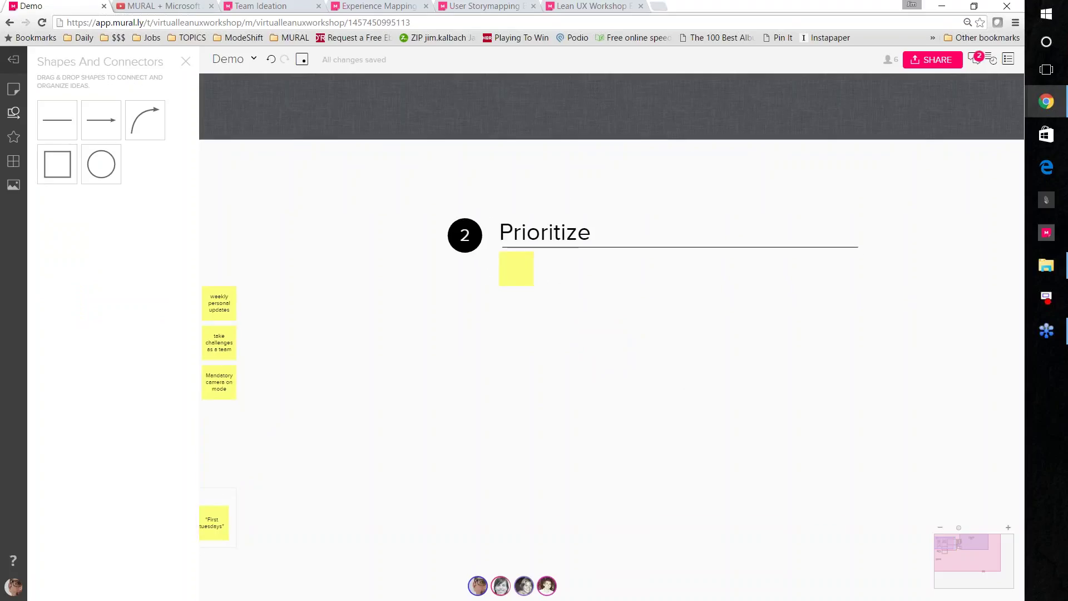
pyautogui.click(13, 163)
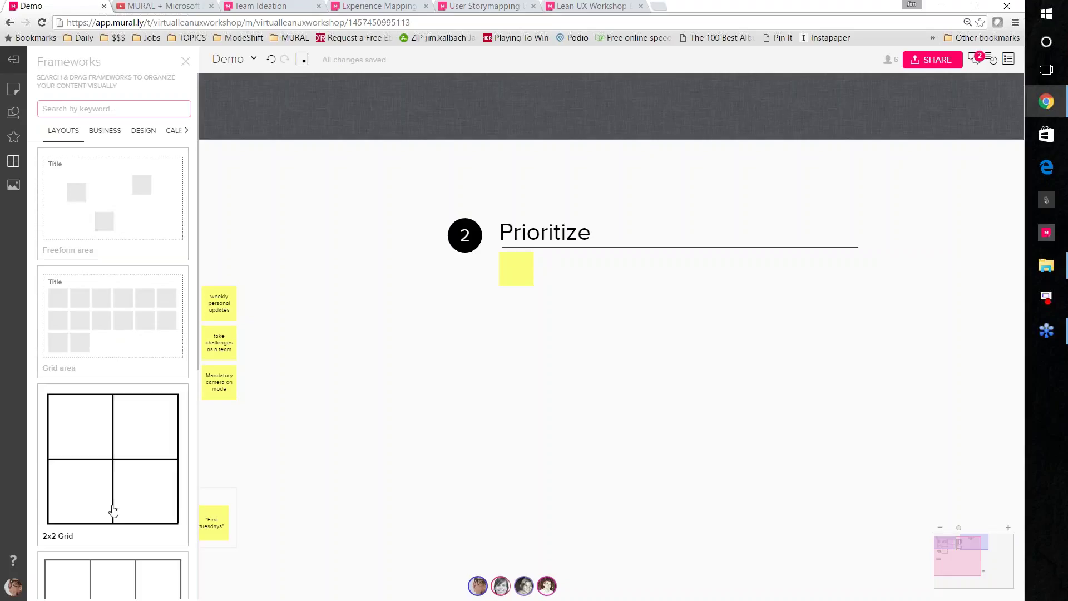
pyautogui.scroll(-7, 113, 505)
pyautogui.scroll(8, 112, 505)
pyautogui.click(106, 133)
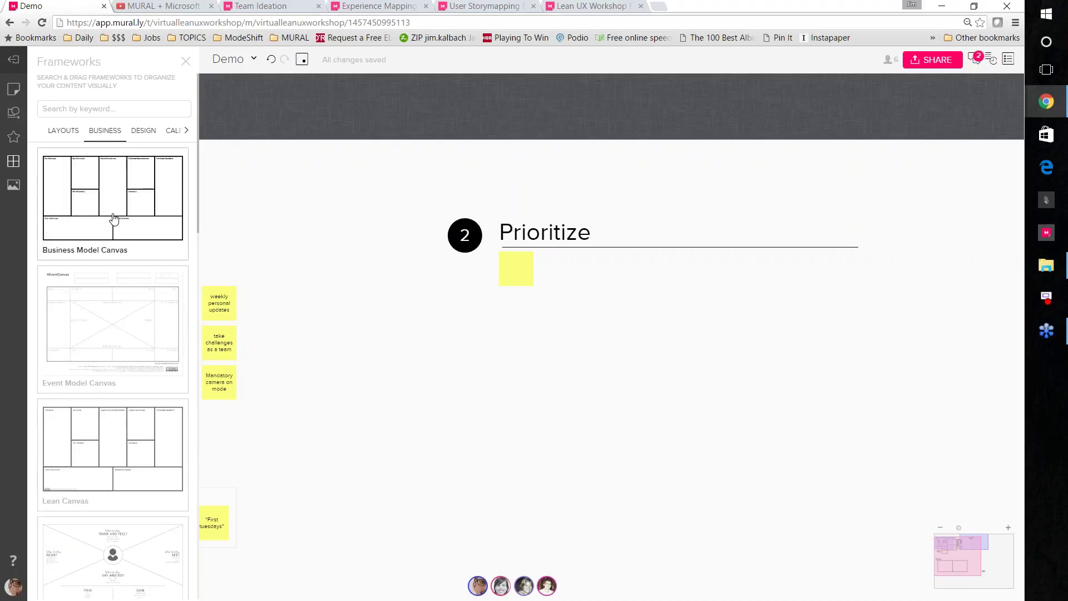
pyautogui.click(154, 136)
pyautogui.scroll(-5, 110, 373)
pyautogui.scroll(-10, 112, 384)
pyautogui.scroll(15, 115, 406)
pyautogui.scroll(1, 115, 412)
pyautogui.click(175, 133)
pyautogui.scroll(-8, 114, 373)
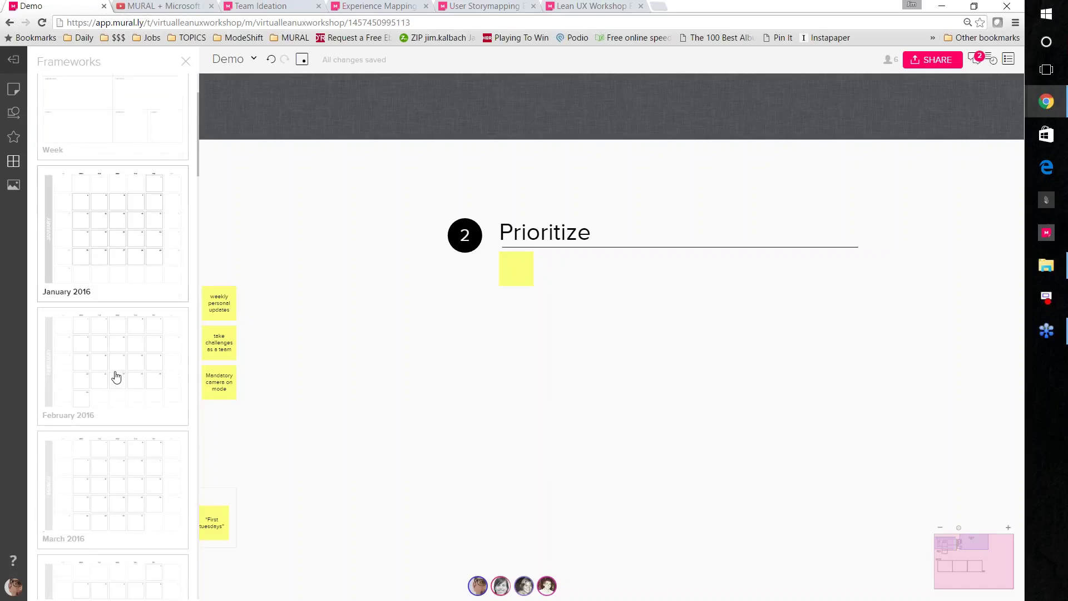
pyautogui.scroll(-10, 121, 384)
pyautogui.scroll(15, 121, 386)
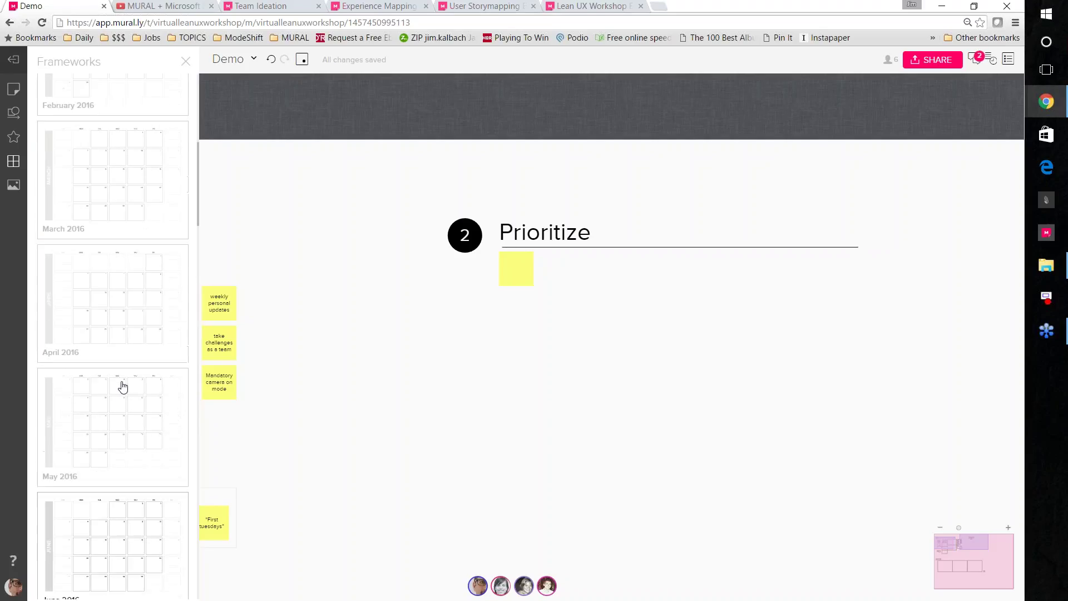
# Step: Add a 2x2 Grid framework beneath the "Prioritize" heading and title it "PRIORITIES"
pyautogui.click(64, 132)
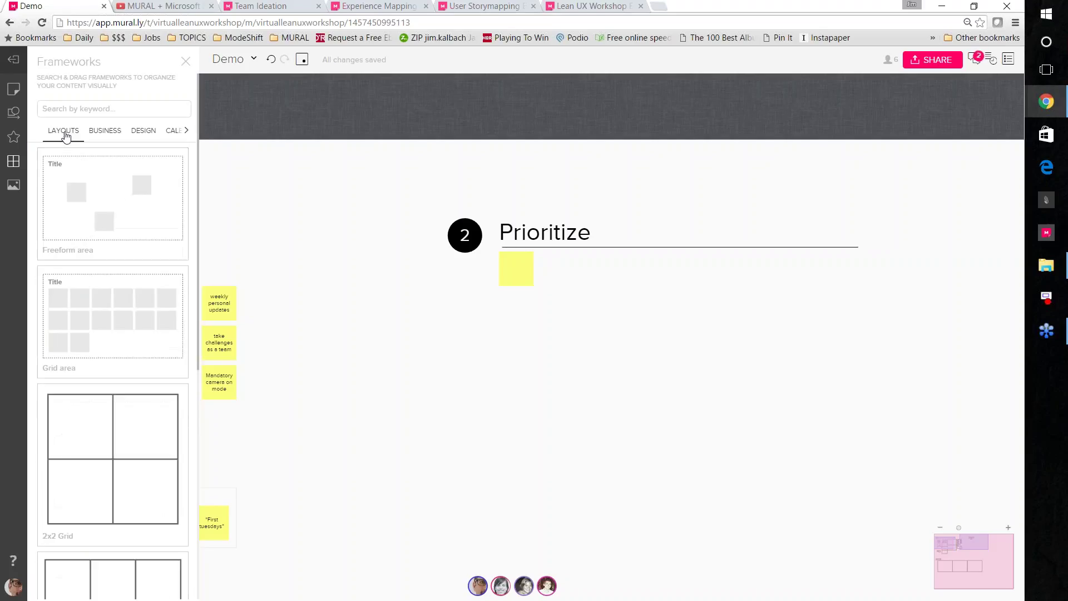
pyautogui.moveTo(79, 453); pyautogui.dragTo(526, 343)
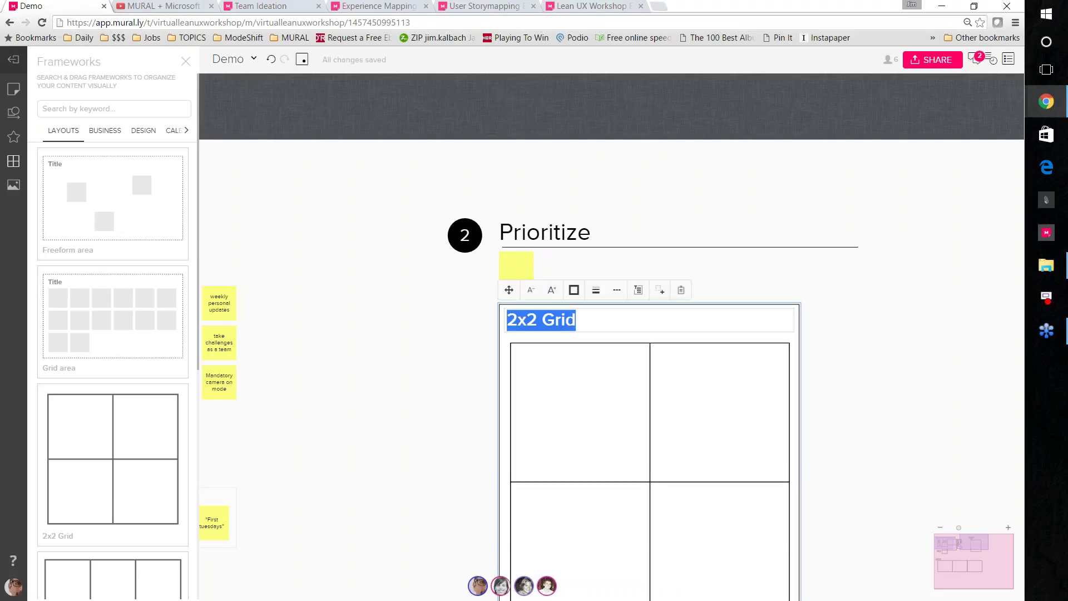
pyautogui.write('PRIORITIES')
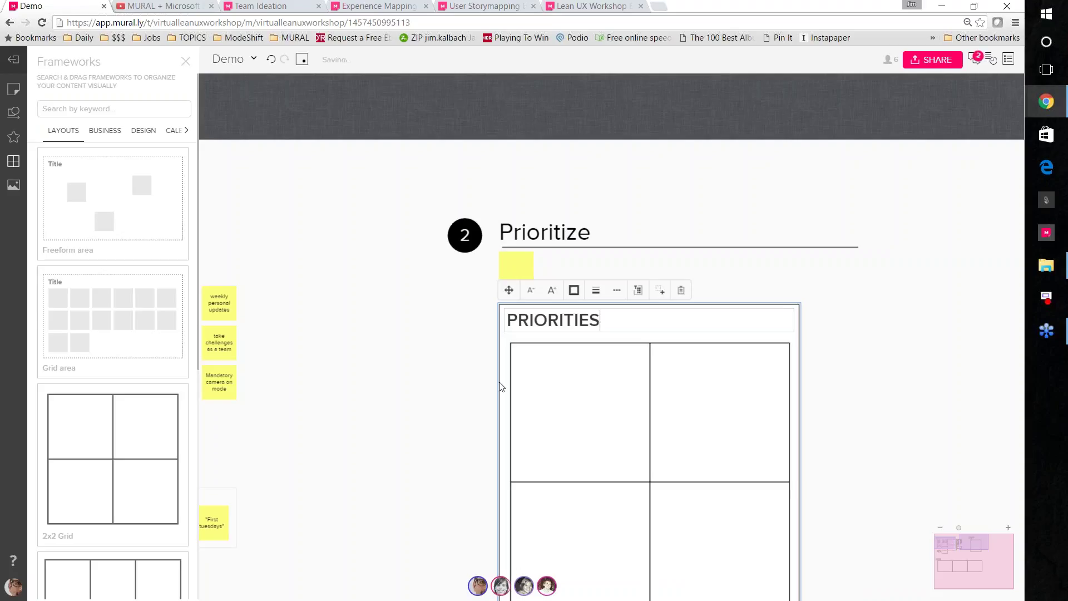
pyautogui.click(389, 451)
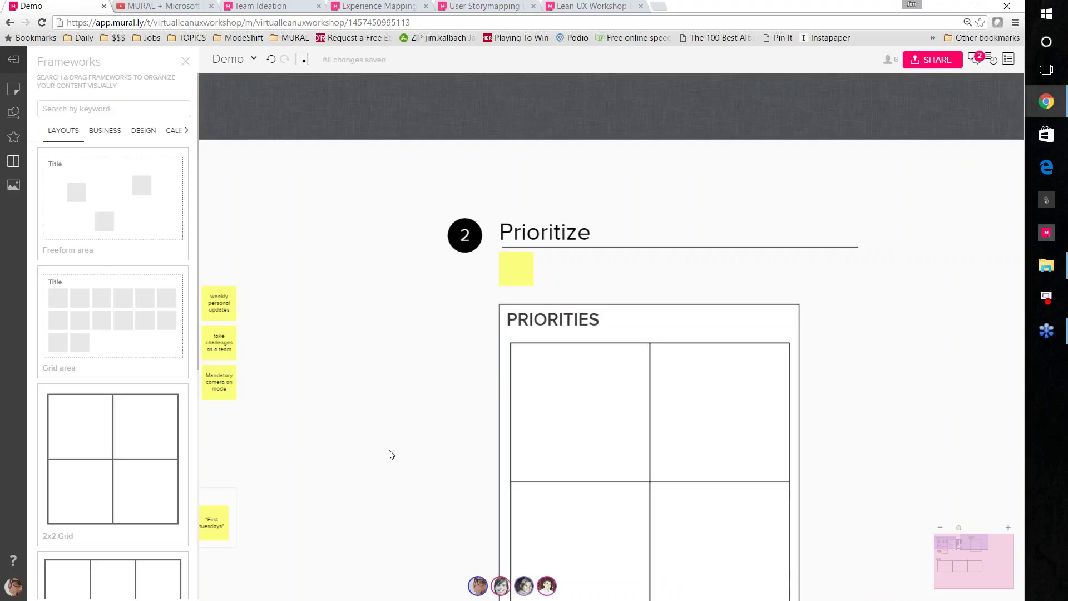
# Step: Move the blank yellow note into the grid's upper-left quadrant and add two more blank yellow notes inside the grid
pyautogui.scroll(-2, 370, 373)
pyautogui.moveTo(482, 180); pyautogui.dragTo(577, 292)
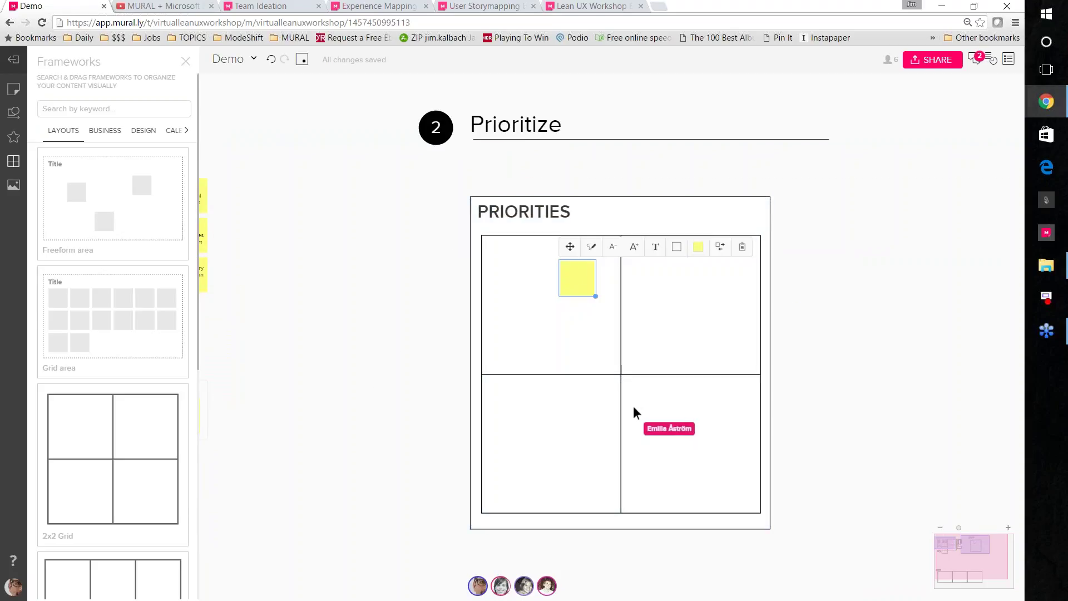
pyautogui.click(384, 374)
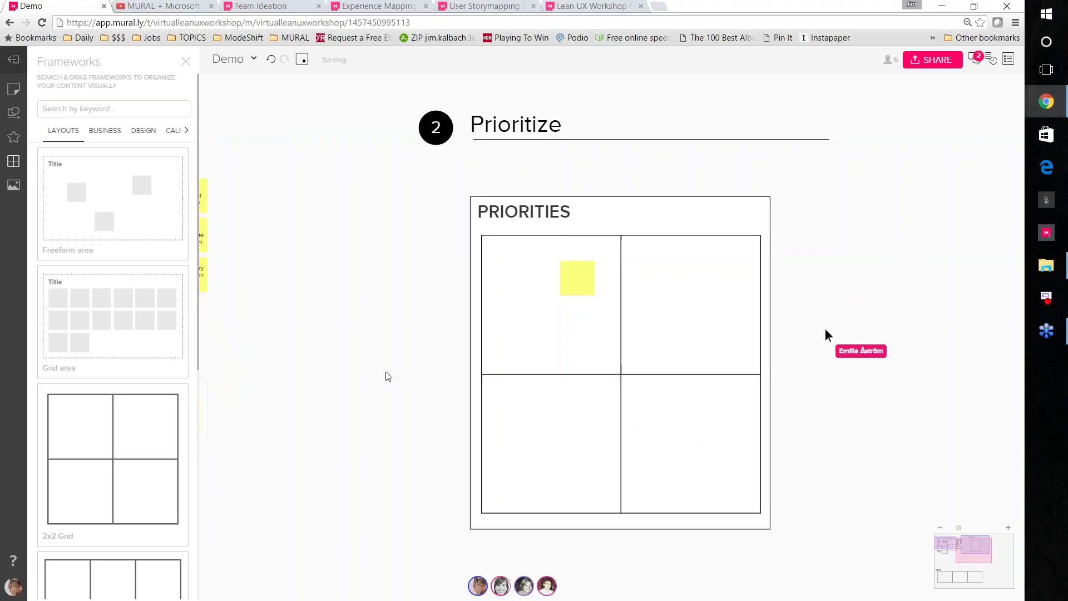
pyautogui.click(14, 91)
pyautogui.moveTo(57, 179); pyautogui.dragTo(712, 315)
pyautogui.moveTo(41, 175); pyautogui.dragTo(526, 358)
# Step: Move the PRIORITIES grid with its notes up, closer to the line under the "Prioritize" heading
pyautogui.moveTo(610, 423); pyautogui.dragTo(591, 388)
pyautogui.click(589, 388)
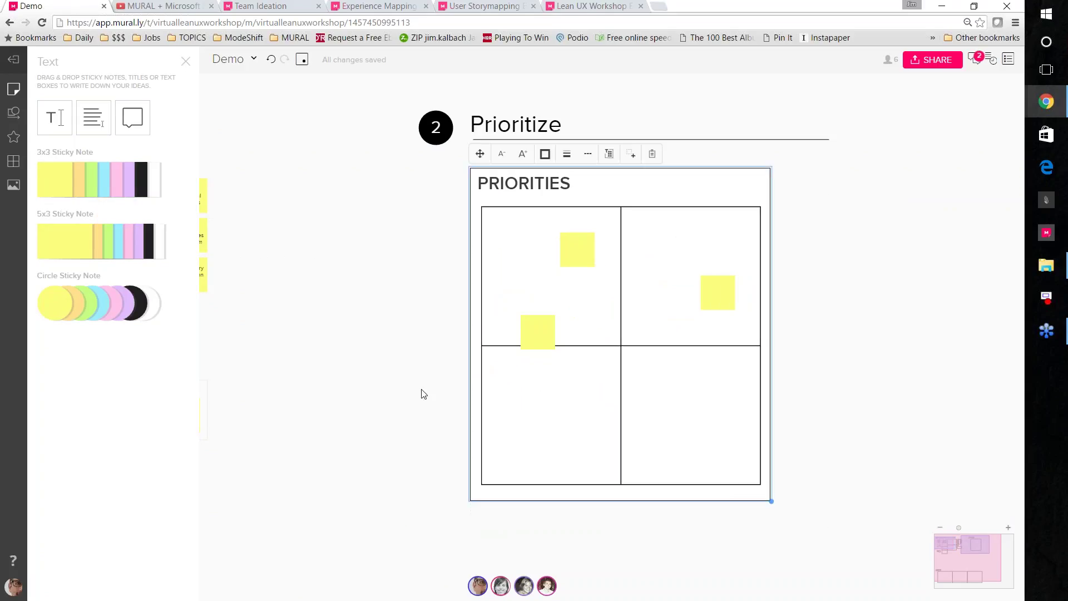
pyautogui.moveTo(419, 393); pyautogui.dragTo(260, 293)
pyautogui.moveTo(612, 399); pyautogui.dragTo(773, 396)
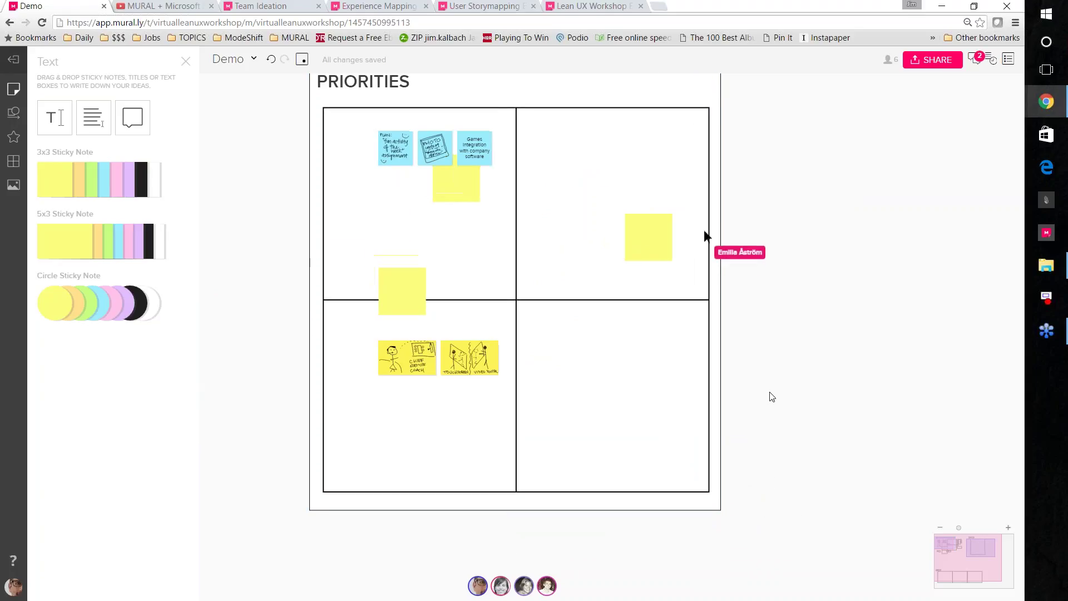
pyautogui.scroll(-2, 773, 397)
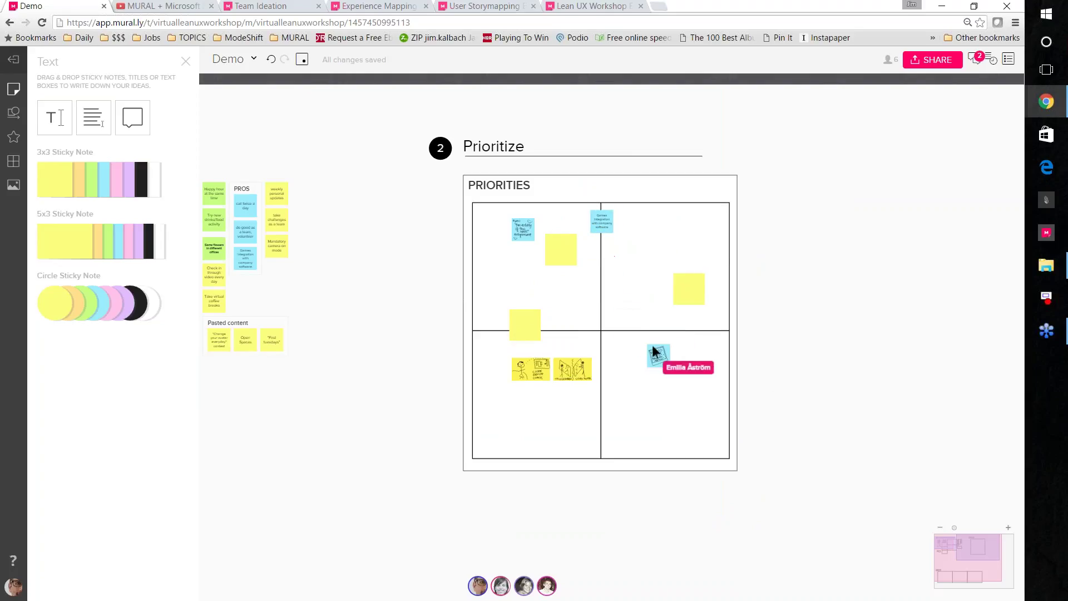
# Step: Add a straight line in the empty area to the right of the PRIORITIES grid and stretch it much longer horizontally
pyautogui.click(9, 117)
pyautogui.moveTo(58, 120); pyautogui.dragTo(884, 219)
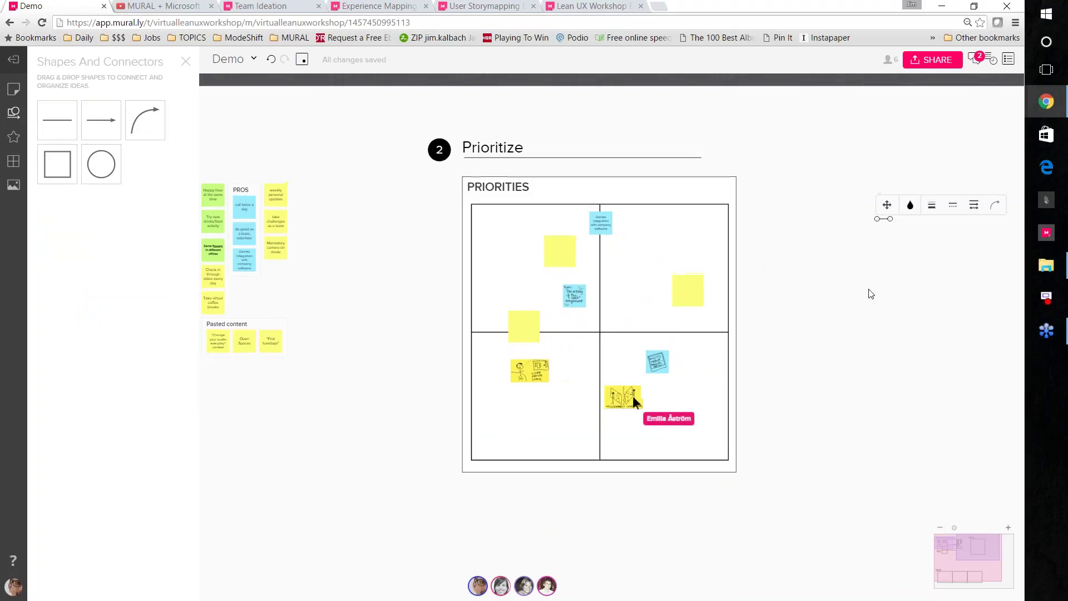
pyautogui.moveTo(870, 294); pyautogui.dragTo(609, 348)
pyautogui.scroll(4, 599, 319)
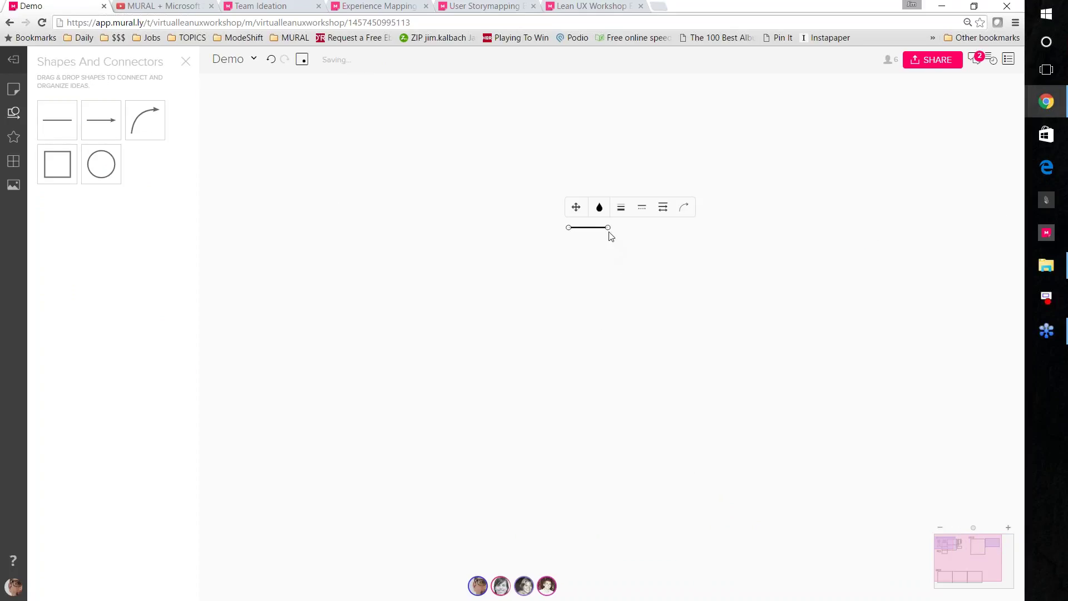
pyautogui.scroll(3, 904, 255)
pyautogui.moveTo(609, 228); pyautogui.dragTo(961, 256)
# Step: Duplicate the new horizontal line and place the copy parallel, just below the original
pyautogui.scroll(-4, 779, 272)
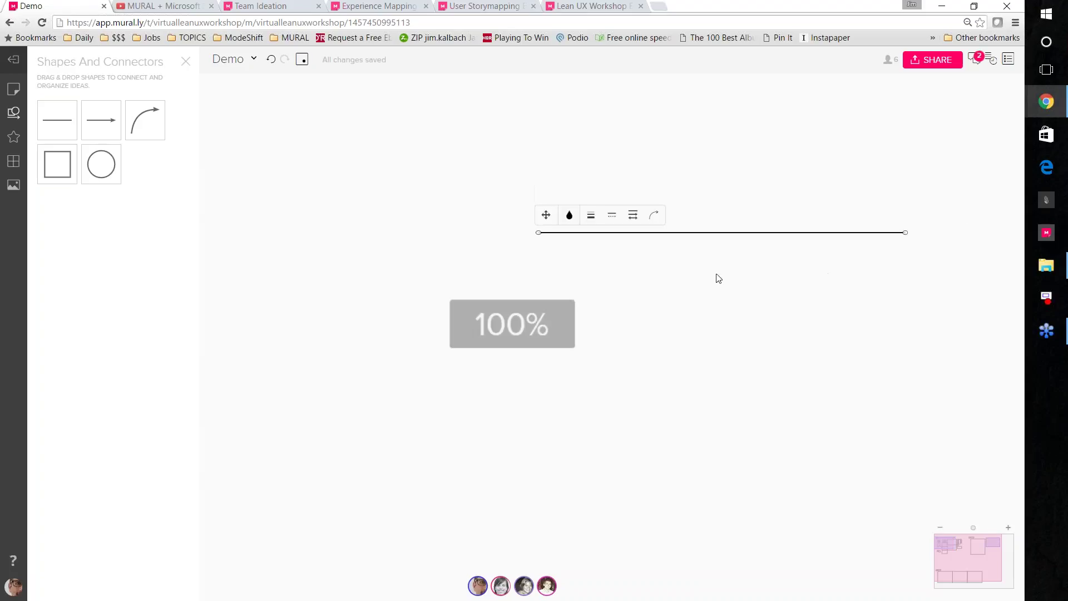
pyautogui.scroll(-2, 698, 286)
pyautogui.moveTo(697, 287); pyautogui.dragTo(560, 256)
pyautogui.hotkey('ctrl', 'd')
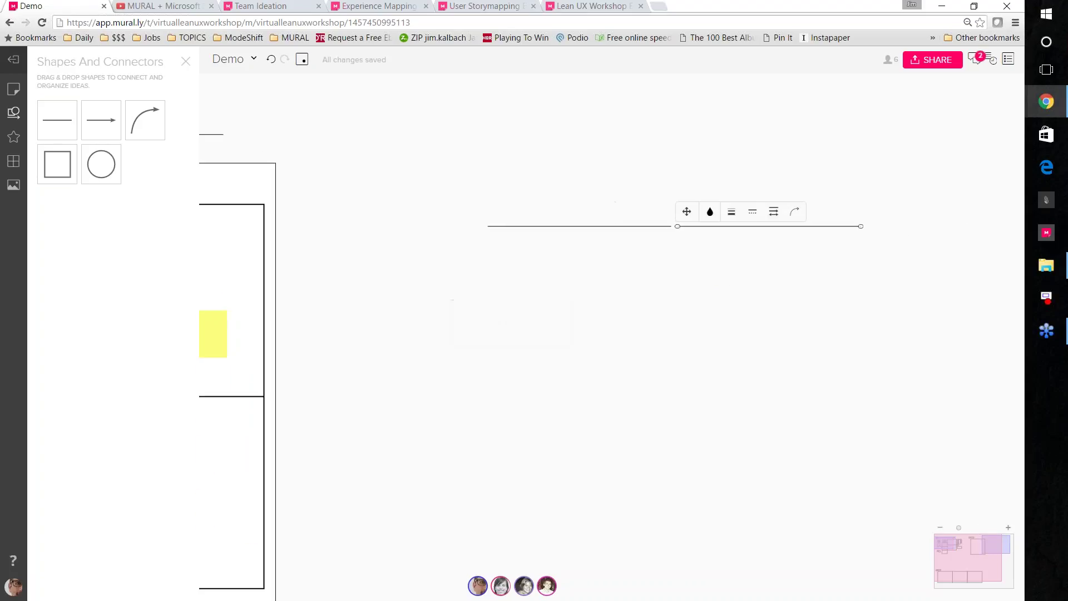
pyautogui.moveTo(717, 233); pyautogui.dragTo(527, 259)
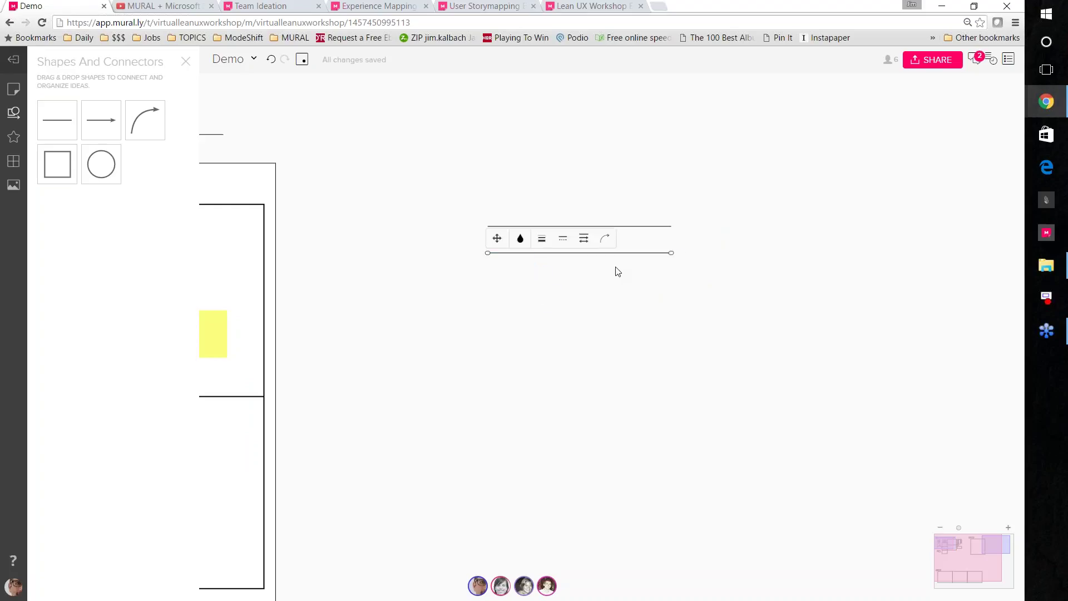
# Step: Move both parallel horizontal lines beside the PRIORITIES grid slightly up and to the left
pyautogui.rightClick(652, 275)
pyautogui.click(606, 279)
pyautogui.moveTo(583, 234); pyautogui.dragTo(569, 216)
pyautogui.moveTo(594, 258)
pyautogui.mouseDown()
pyautogui.moveTo(572, 244)
pyautogui.moveTo(584, 241)
pyautogui.mouseUp()
# Step: Add a blank yellow note below the two lines and duplicate the lines and note together to their right
pyautogui.doubleClick(584, 276)
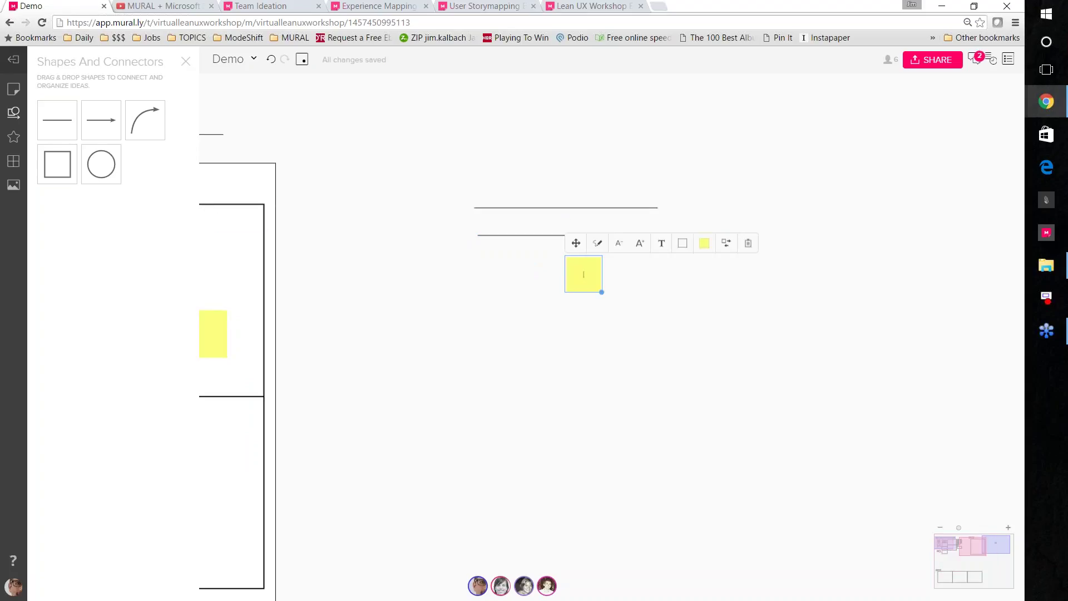
pyautogui.moveTo(545, 275); pyautogui.dragTo(504, 170)
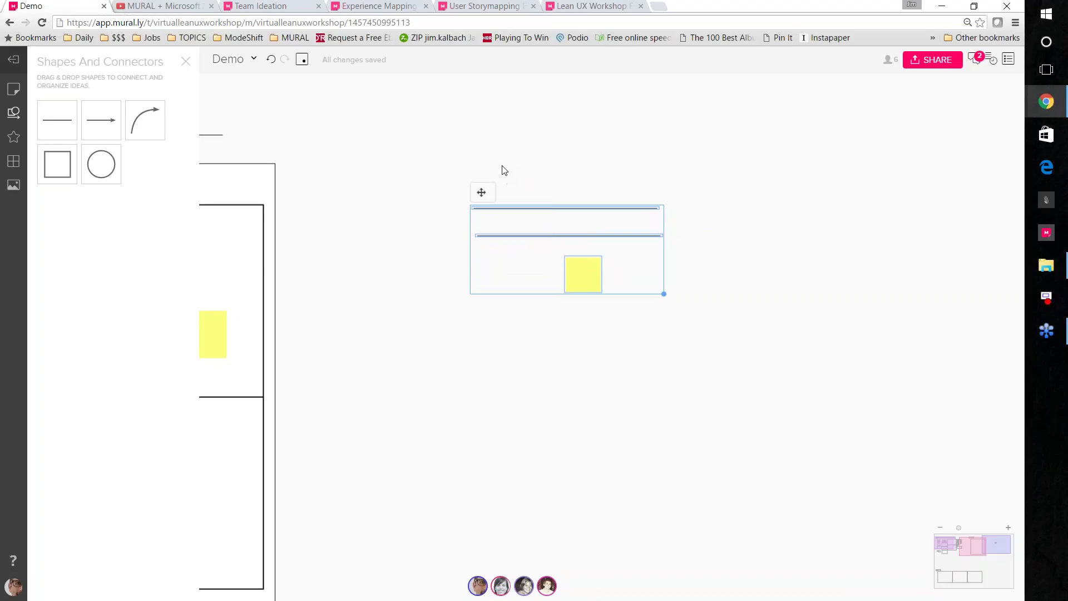
pyautogui.hotkey('ctrl', 'd')
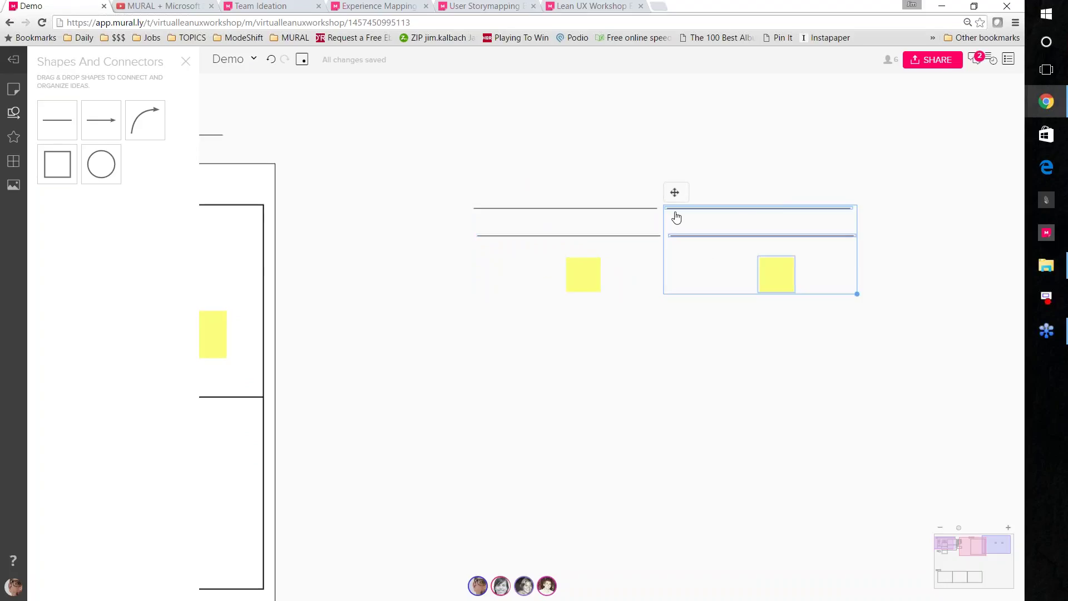
# Step: Delete the blank yellow notes beneath the original and the duplicated pairs of lines
pyautogui.click(579, 279)
pyautogui.press('Delete')
pyautogui.click(770, 281)
pyautogui.press('Delete')
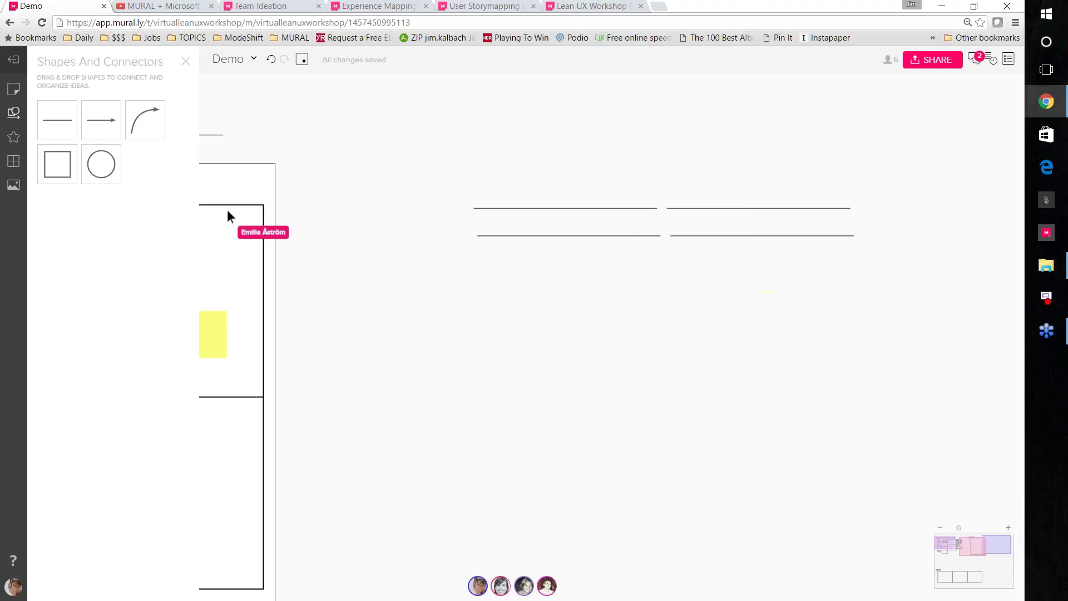
# Step: Move the duplicated pair of lines below the original pair to form four stacked horizontal lines
pyautogui.moveTo(771, 278); pyautogui.dragTo(485, 253)
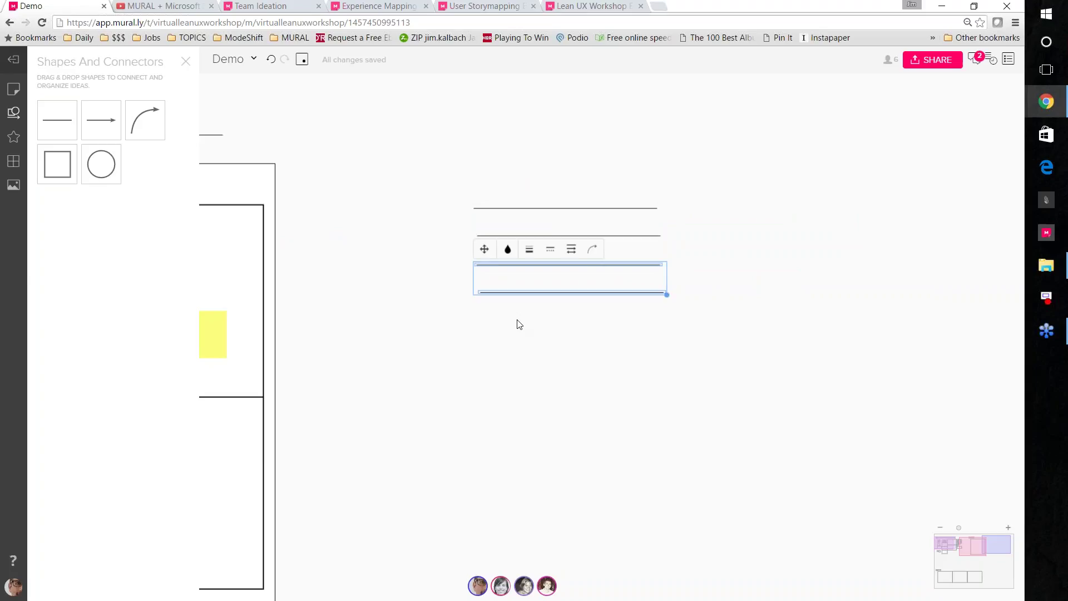
pyautogui.scroll(2, 519, 324)
pyautogui.scroll(2, 397, 297)
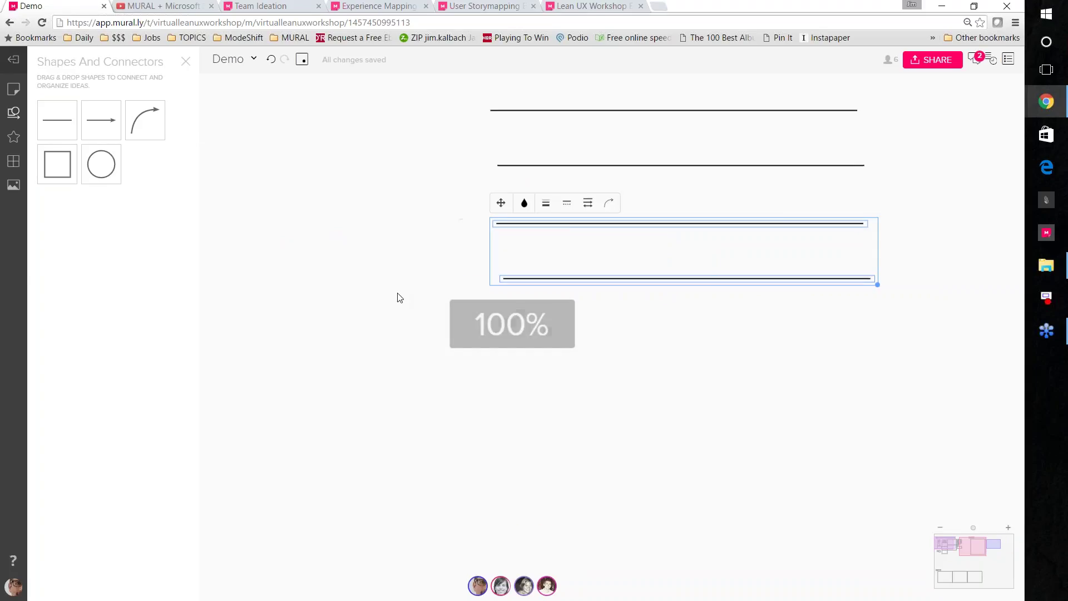
pyautogui.click(516, 377)
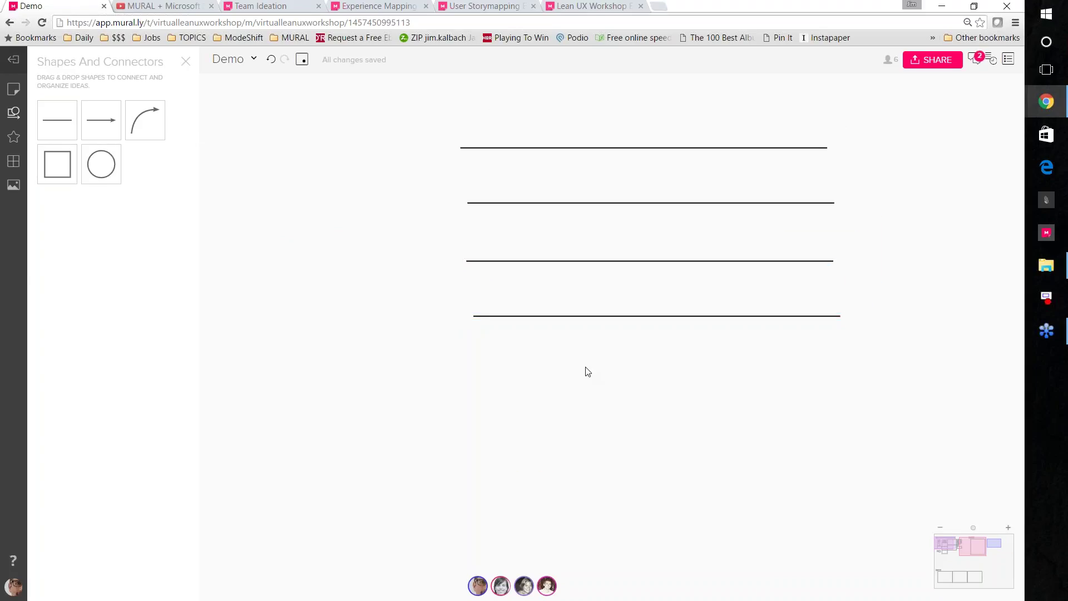
# Step: Lock the "Prioritize" heading together with its number 2 circle and underline
pyautogui.scroll(-5, 576, 369)
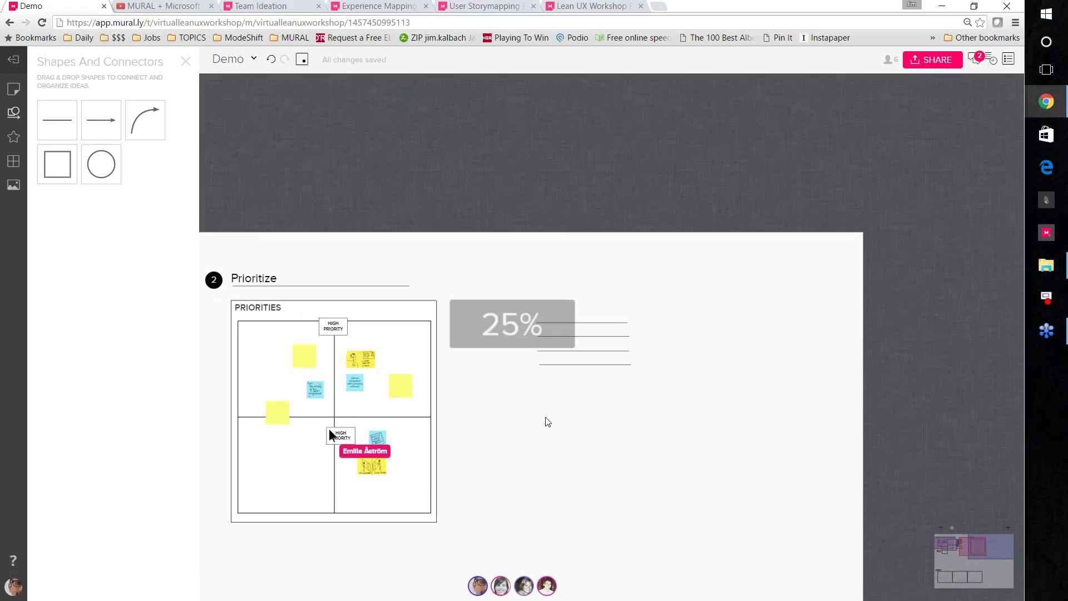
pyautogui.moveTo(317, 549); pyautogui.dragTo(606, 392)
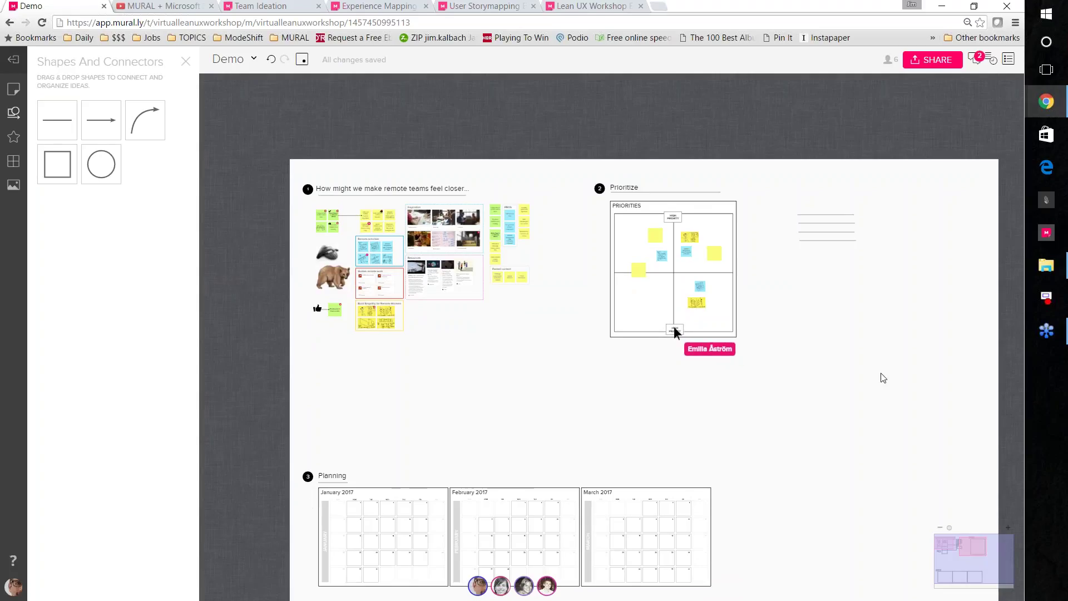
pyautogui.moveTo(814, 425); pyautogui.dragTo(714, 456)
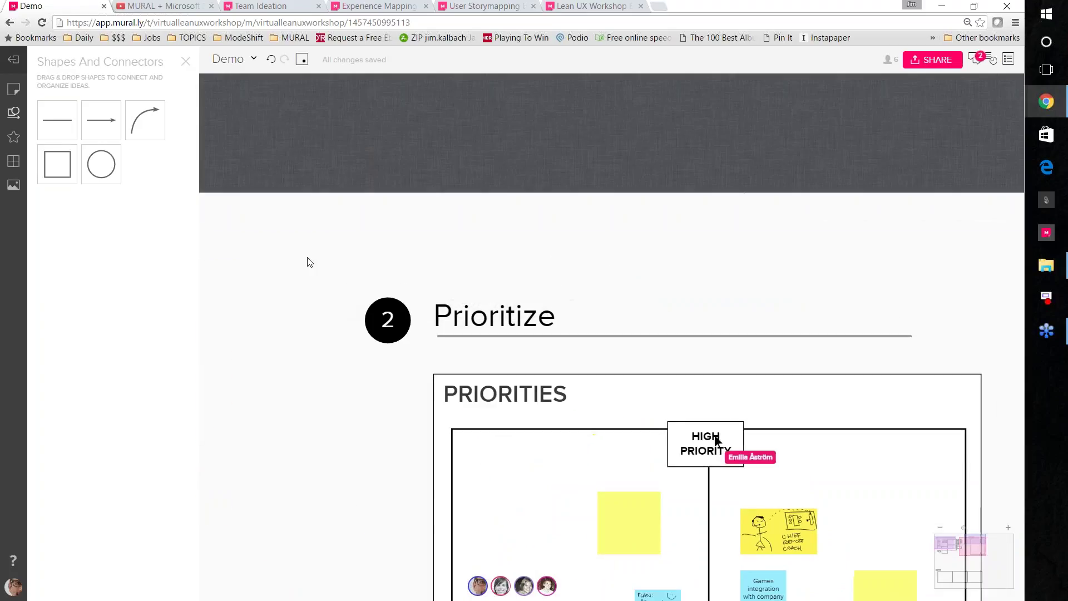
pyautogui.moveTo(330, 297); pyautogui.dragTo(556, 390)
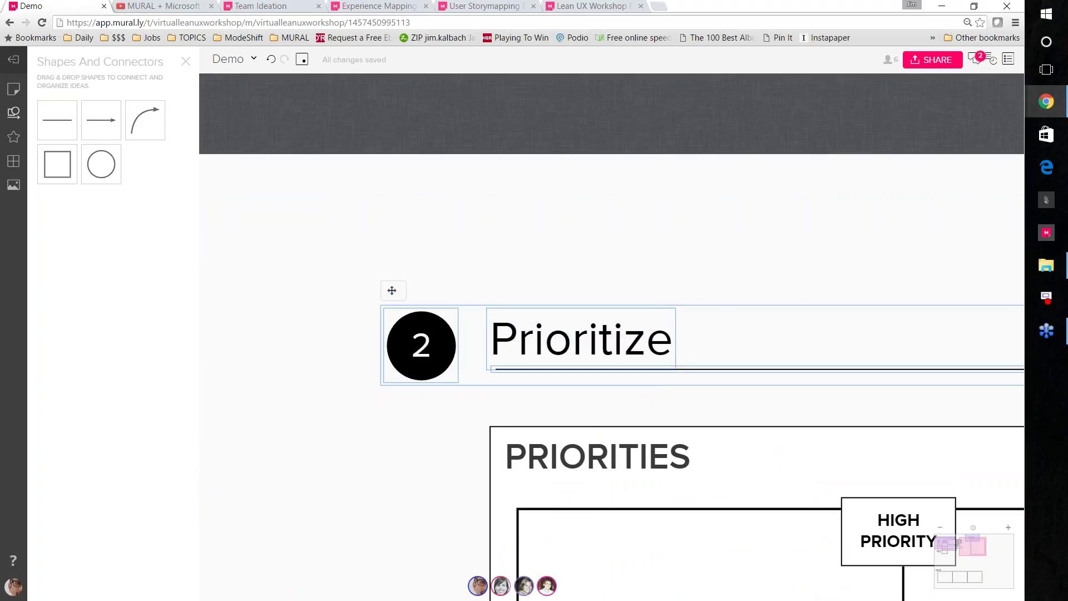
pyautogui.rightClick(569, 336)
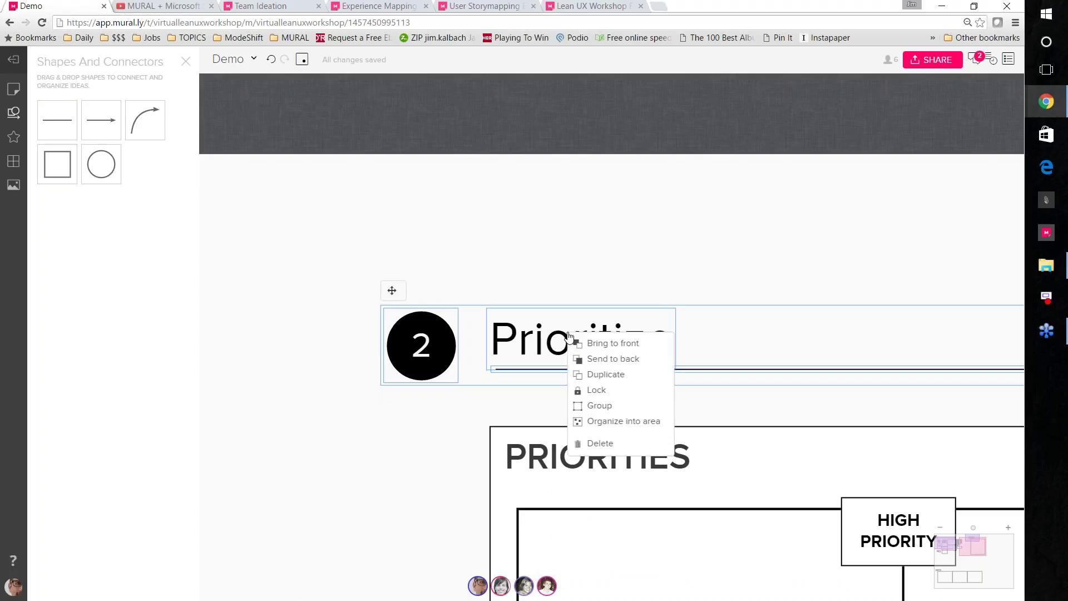
pyautogui.click(579, 390)
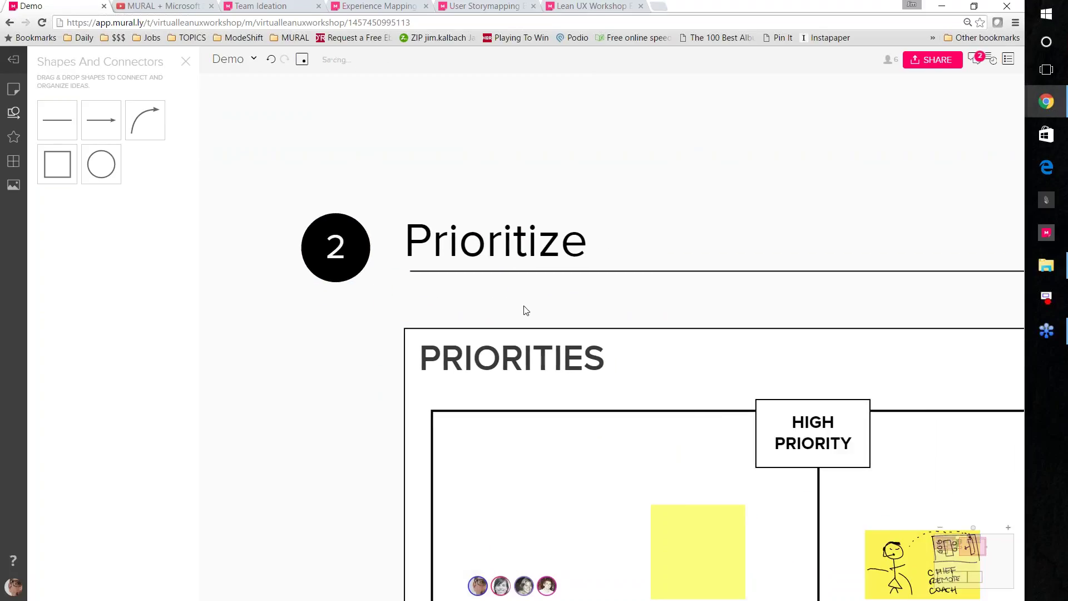
# Step: Add a blank yellow note above the "Prioritize" heading and move it into the PRIORITIES grid's upper-left quadrant
pyautogui.scroll(-5, 527, 310)
pyautogui.doubleClick(481, 219)
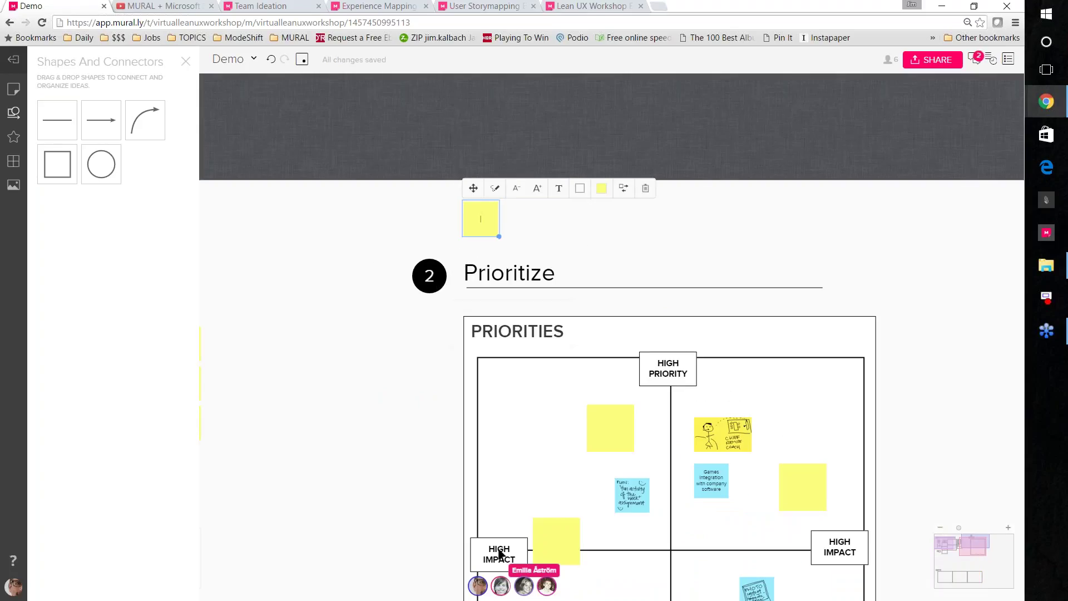
pyautogui.moveTo(474, 189); pyautogui.dragTo(502, 424)
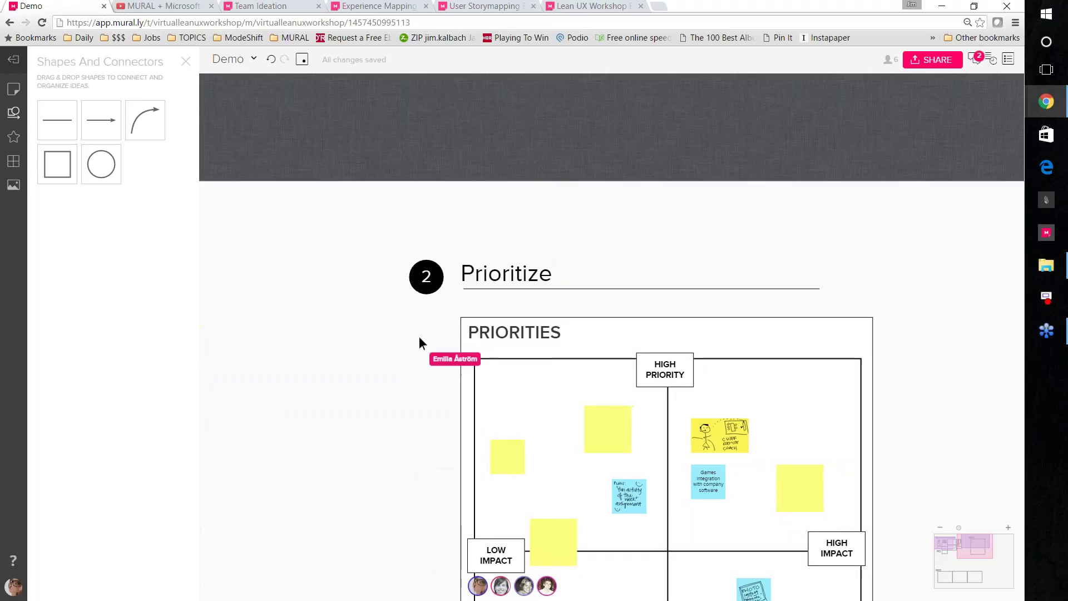
pyautogui.scroll(5, 495, 279)
pyautogui.scroll(4, 519, 310)
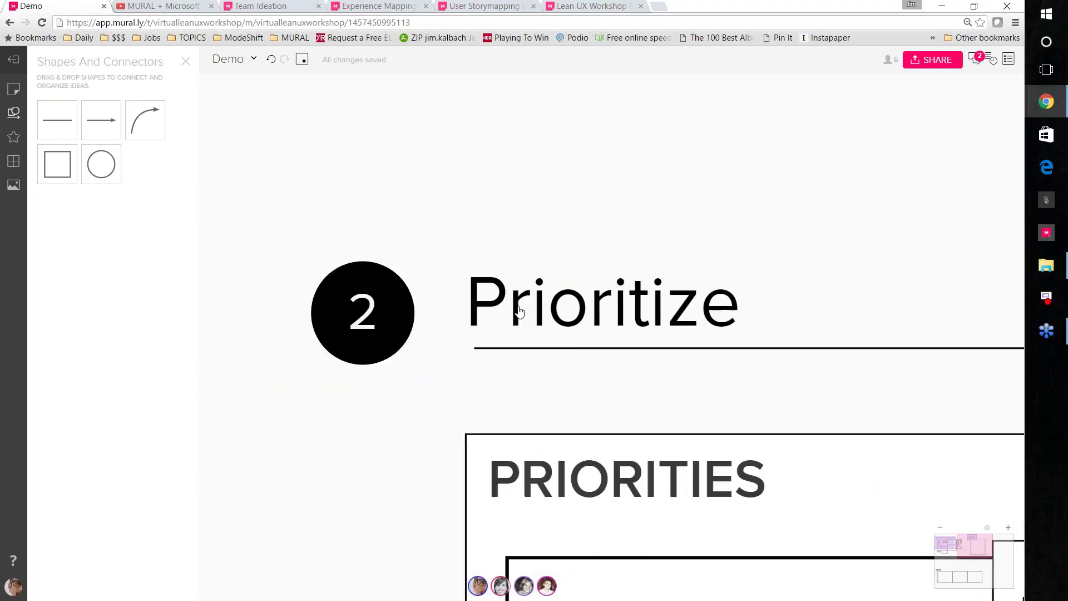
pyautogui.scroll(-6, 519, 310)
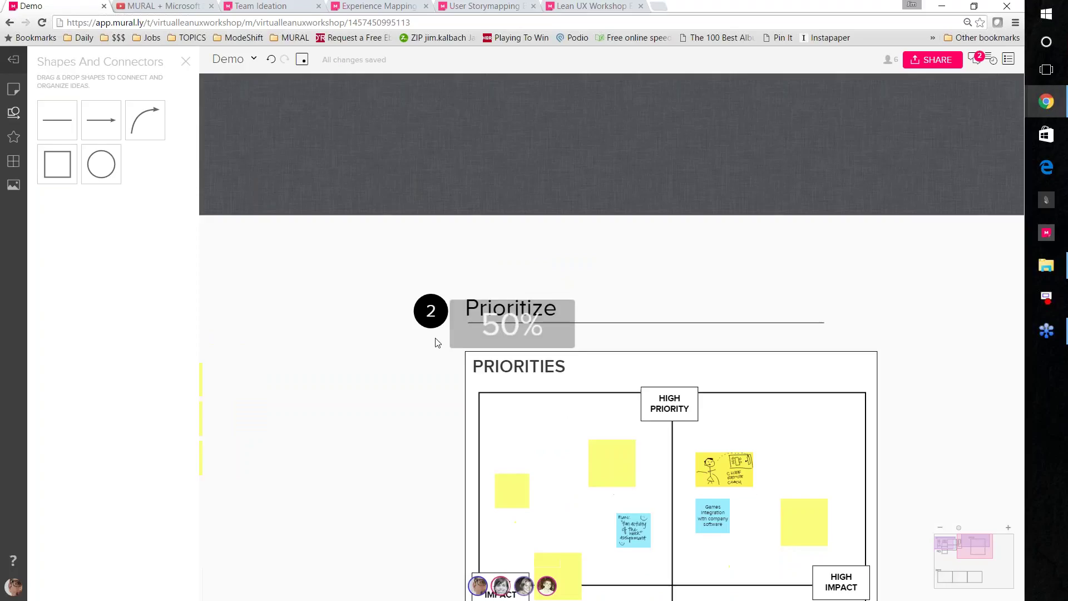
pyautogui.moveTo(409, 414); pyautogui.dragTo(601, 279)
pyautogui.scroll(-3, 601, 278)
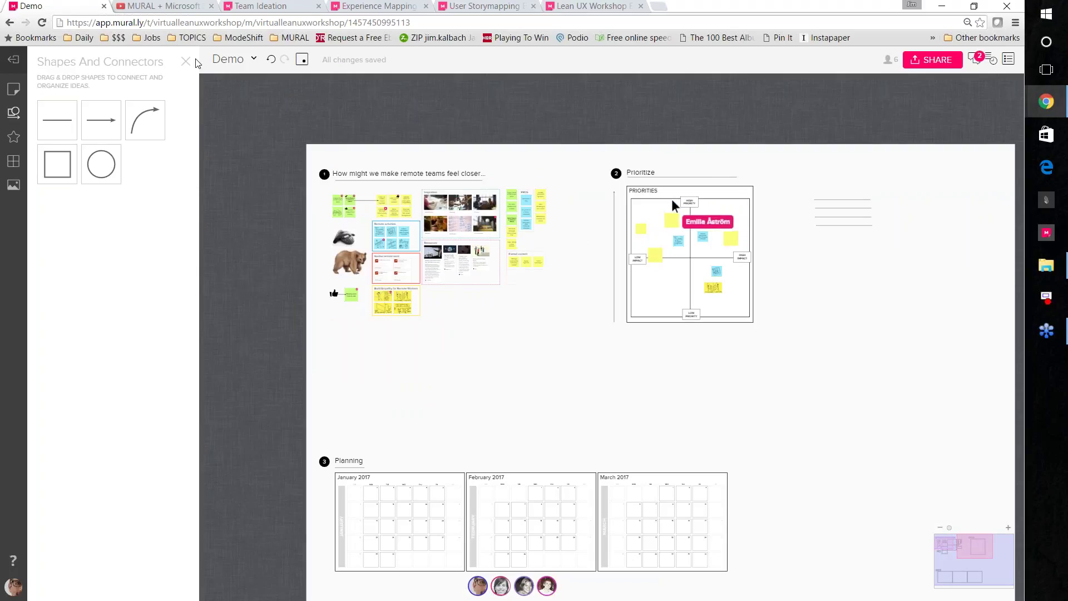
# Step: Close the shapes collection and browse the business and design frameworks available for the mural
pyautogui.click(185, 61)
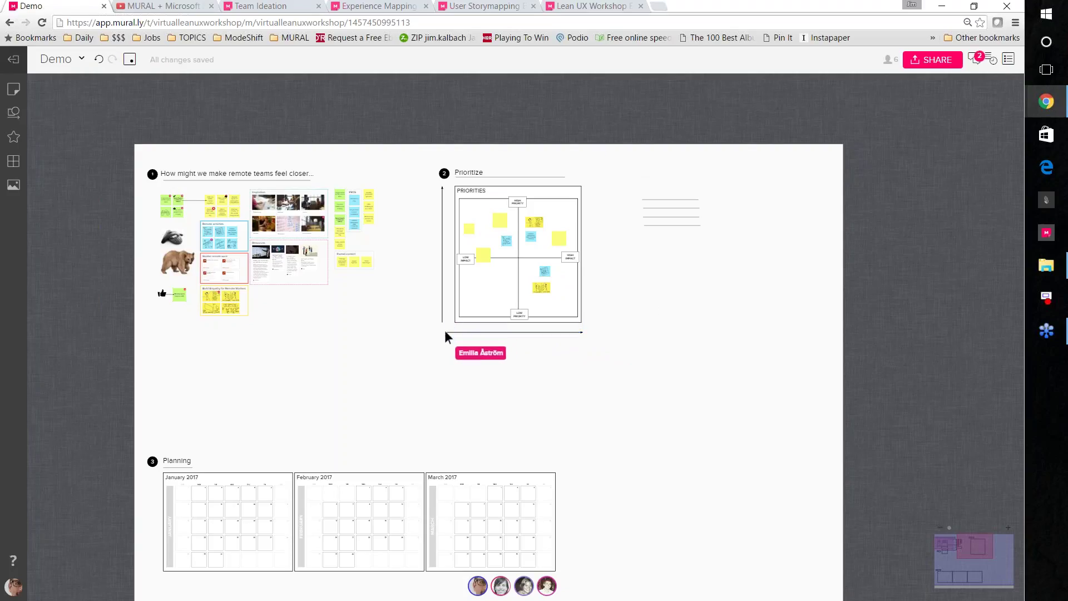
pyautogui.click(14, 161)
pyautogui.scroll(-8, 148, 332)
pyautogui.scroll(8, 179, 235)
pyautogui.click(105, 132)
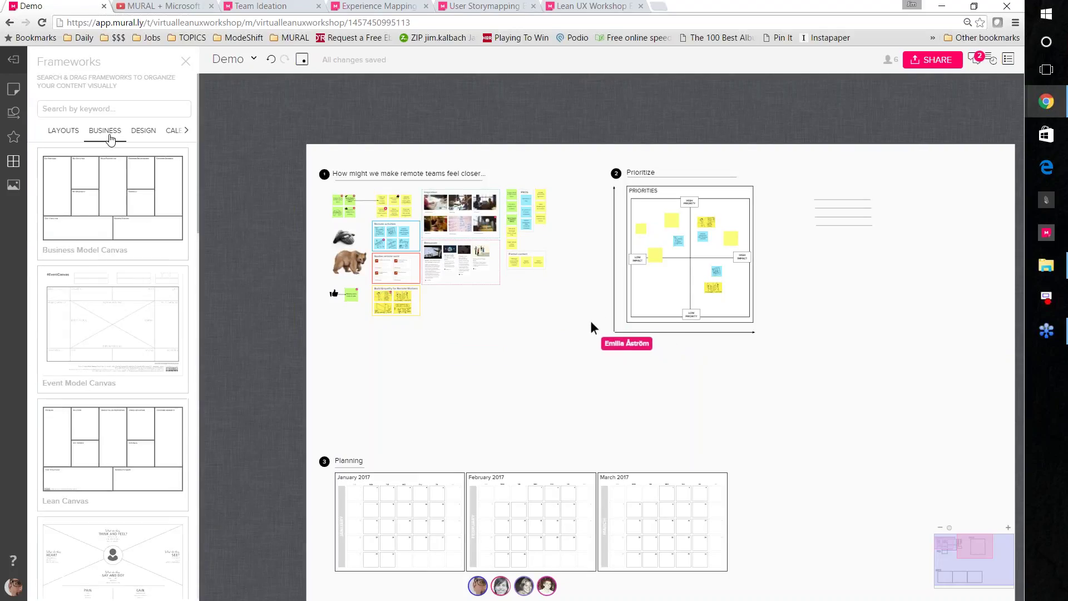
pyautogui.click(141, 139)
pyautogui.scroll(-4, 126, 278)
pyautogui.scroll(-10, 127, 280)
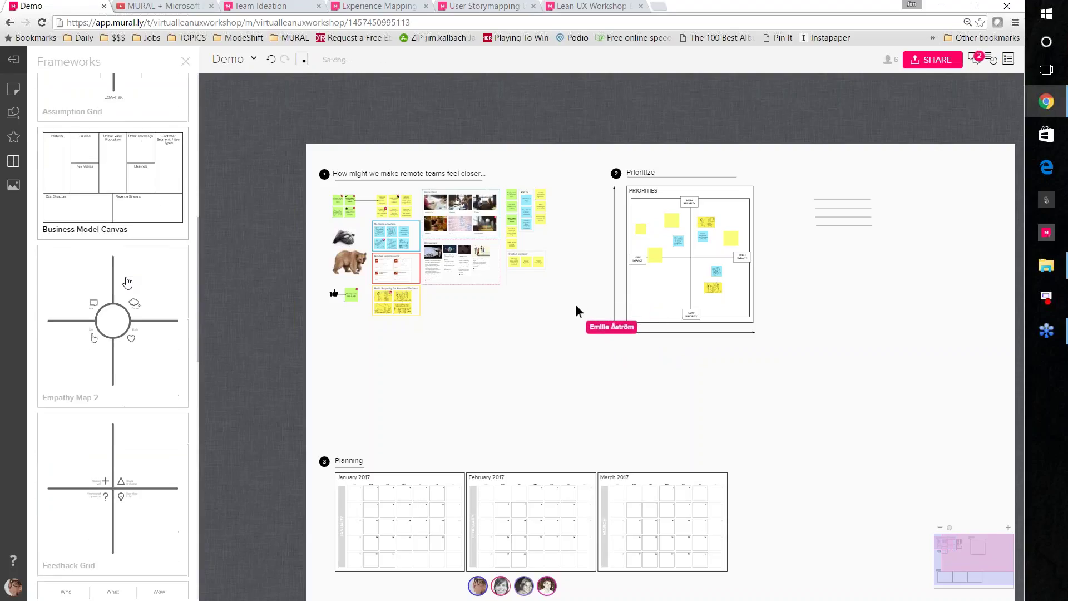
pyautogui.scroll(-3, 127, 334)
pyautogui.scroll(6, 131, 358)
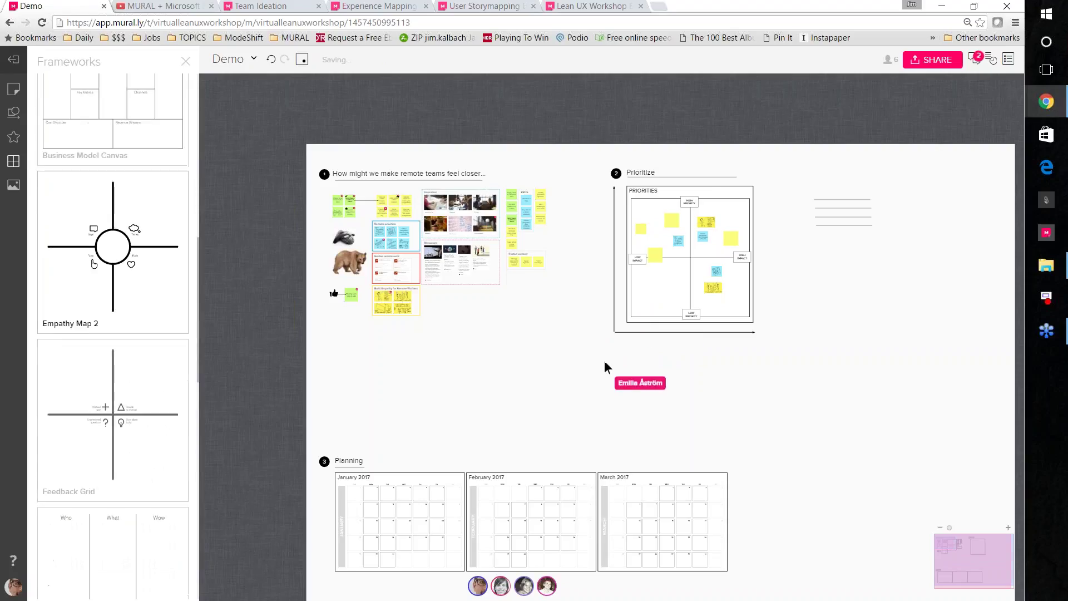
# Step: Add a Feedback Grid framework in the empty area to the right of the March 2017 calendar
pyautogui.scroll(-2, 129, 380)
pyautogui.moveTo(109, 353); pyautogui.dragTo(846, 318)
pyautogui.moveTo(761, 410); pyautogui.dragTo(296, 387)
pyautogui.moveTo(523, 531); pyautogui.dragTo(427, 414)
pyautogui.moveTo(345, 309)
pyautogui.mouseDown()
pyautogui.moveTo(390, 394)
pyautogui.moveTo(355, 452)
pyautogui.moveTo(354, 300)
pyautogui.mouseUp()
pyautogui.scroll(3, 329, 484)
pyautogui.scroll(2, 466, 384)
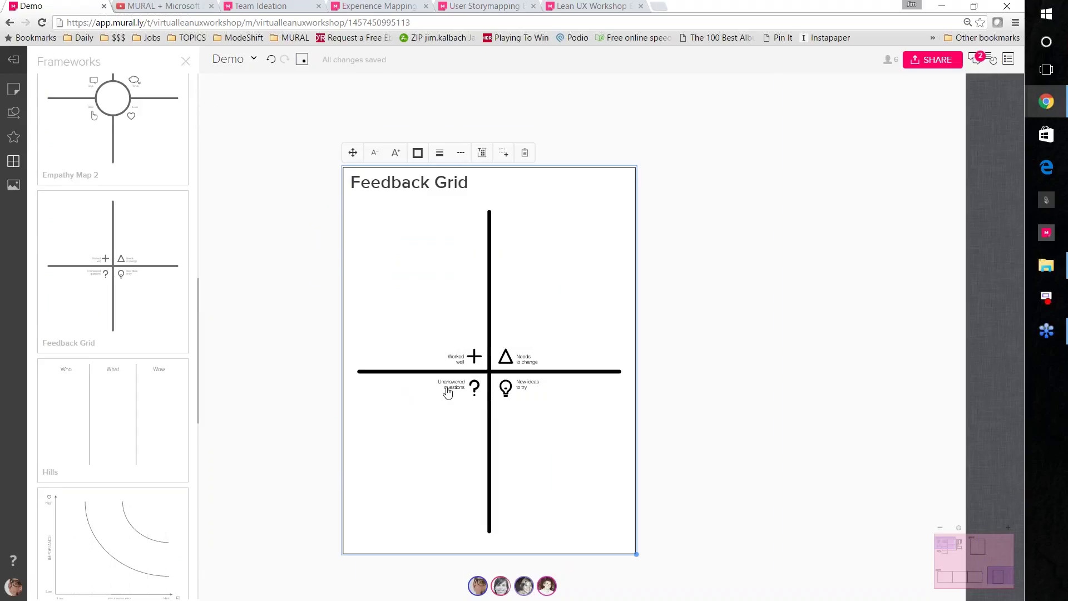
# Step: Add two blank yellow notes to the Feedback Grid's "Needs to change" quadrant and close the frameworks collection
pyautogui.click(733, 437)
pyautogui.scroll(-2, 732, 431)
pyautogui.doubleClick(735, 413)
pyautogui.moveTo(734, 388); pyautogui.dragTo(599, 290)
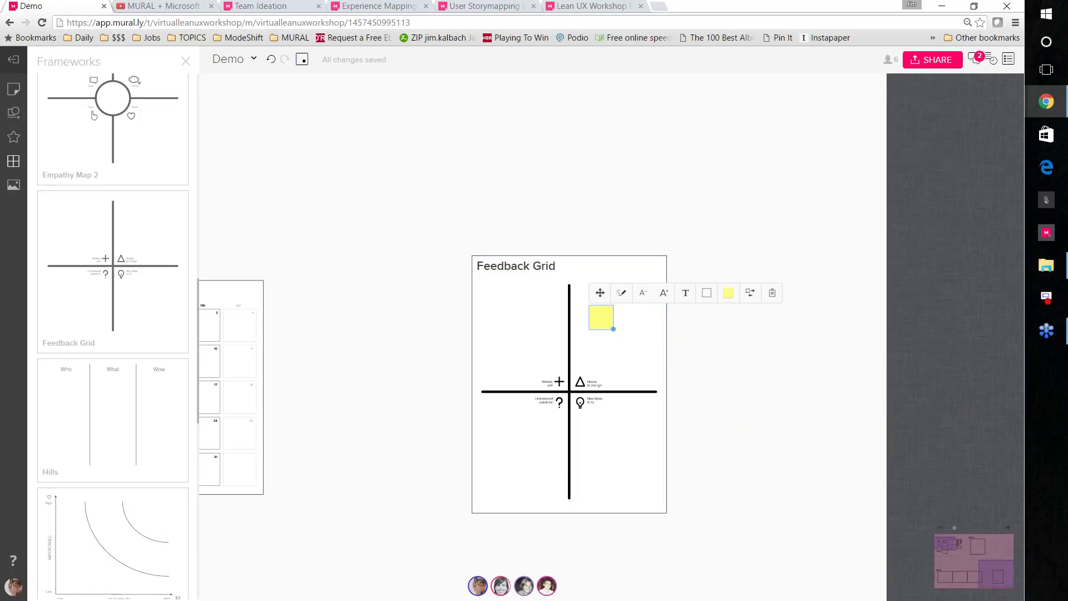
pyautogui.doubleClick(732, 365)
pyautogui.moveTo(731, 339); pyautogui.dragTo(600, 324)
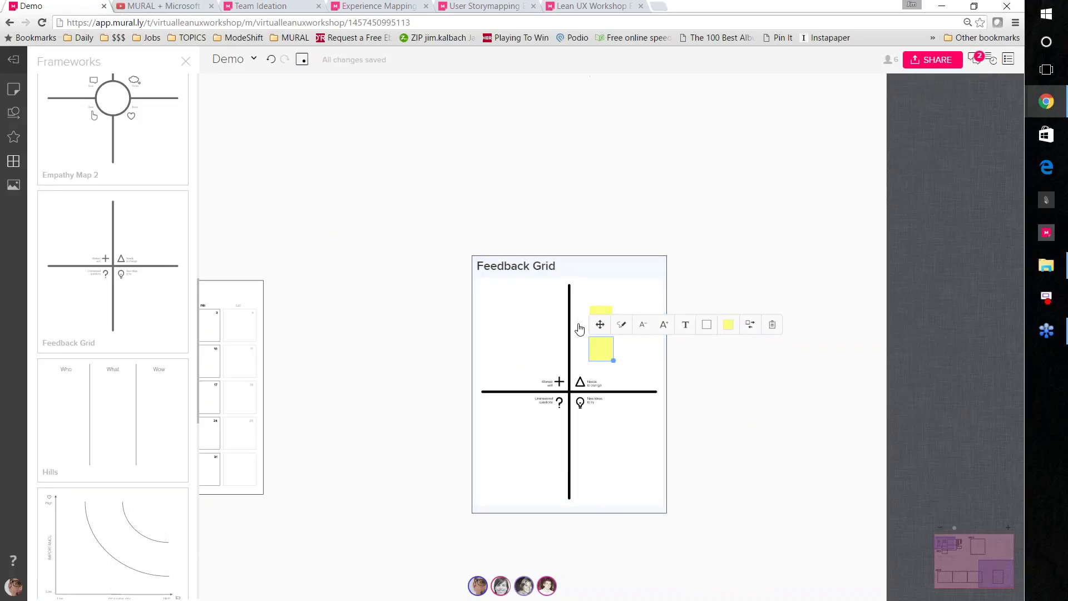
pyautogui.click(186, 61)
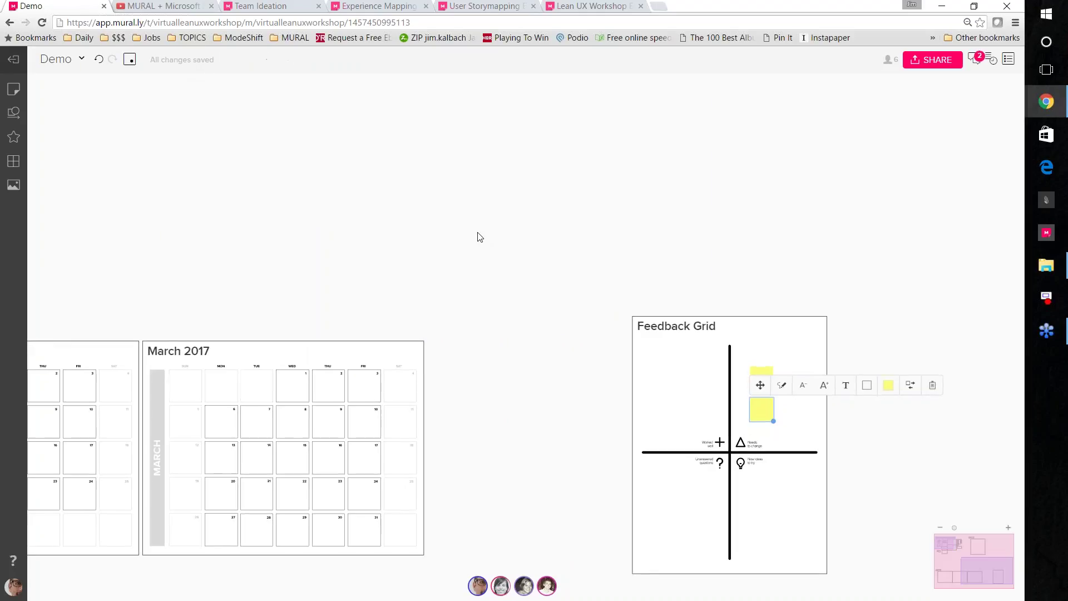
# Step: Add a blank yellow note in the empty space below the content of section 1
pyautogui.scroll(-3, 475, 235)
pyautogui.hscroll(-2, 404, 259)
pyautogui.moveTo(423, 273); pyautogui.dragTo(396, 377)
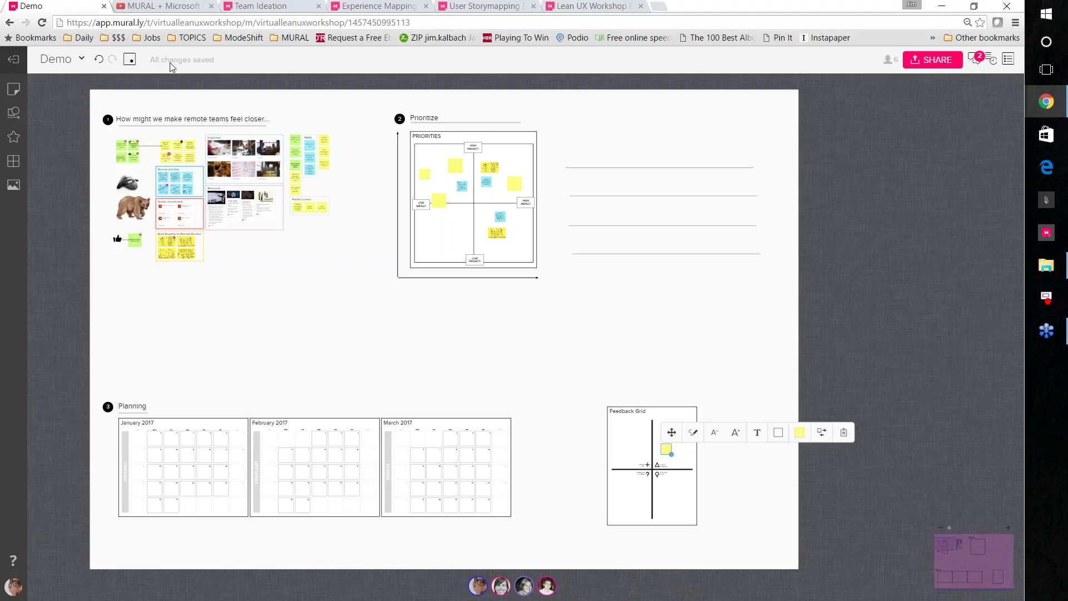
pyautogui.hotkey('ctrl', 'v')
pyautogui.click(224, 291)
pyautogui.scroll(3, 234, 272)
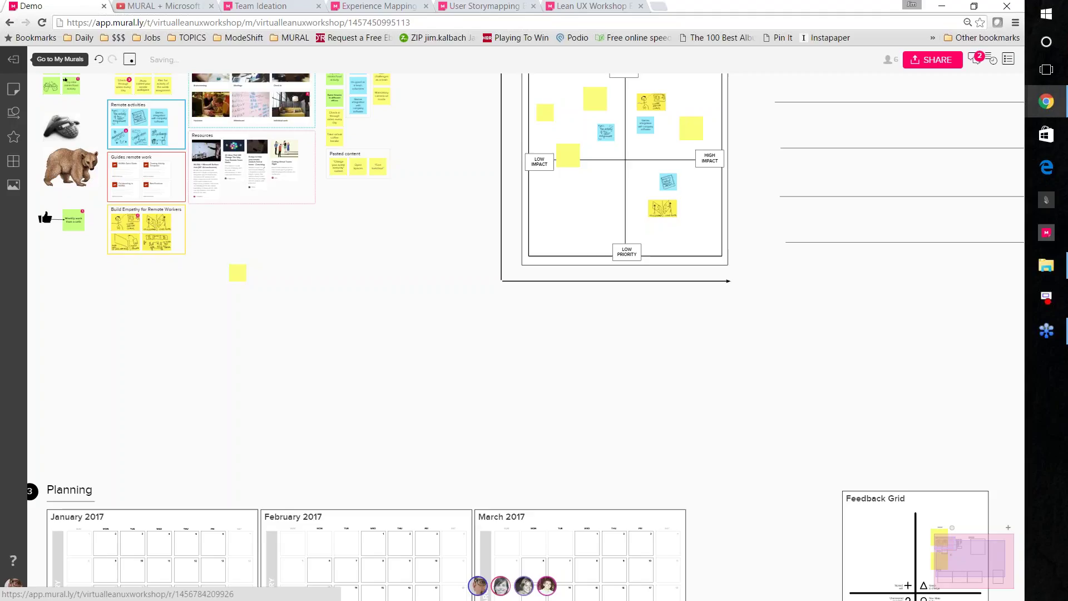
# Step: Leave the mural for the room overview and create a private room titled "Test Room"
pyautogui.click(15, 60)
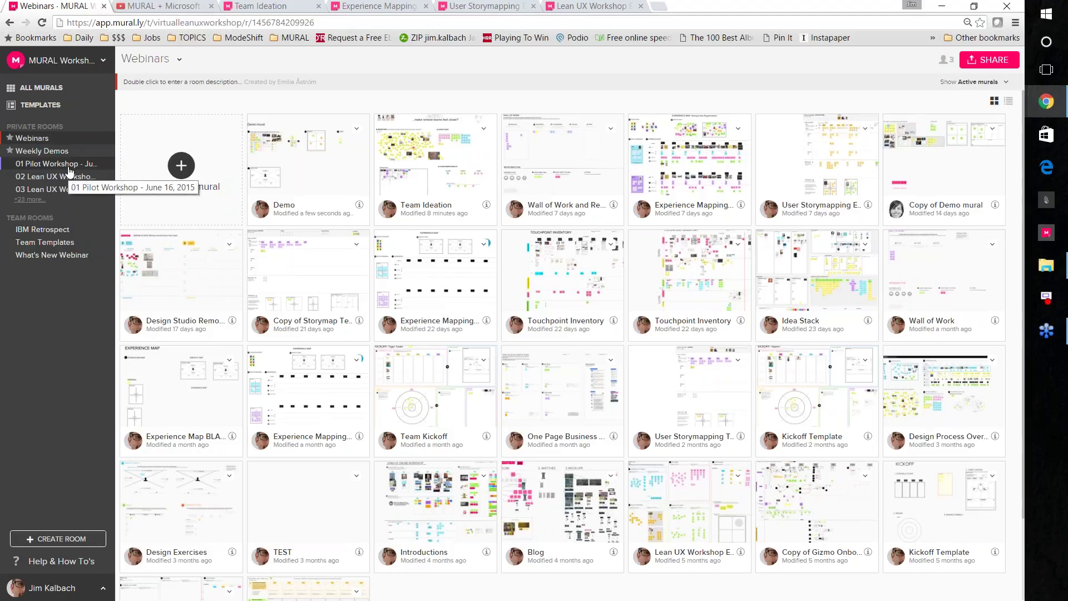
pyautogui.click(66, 539)
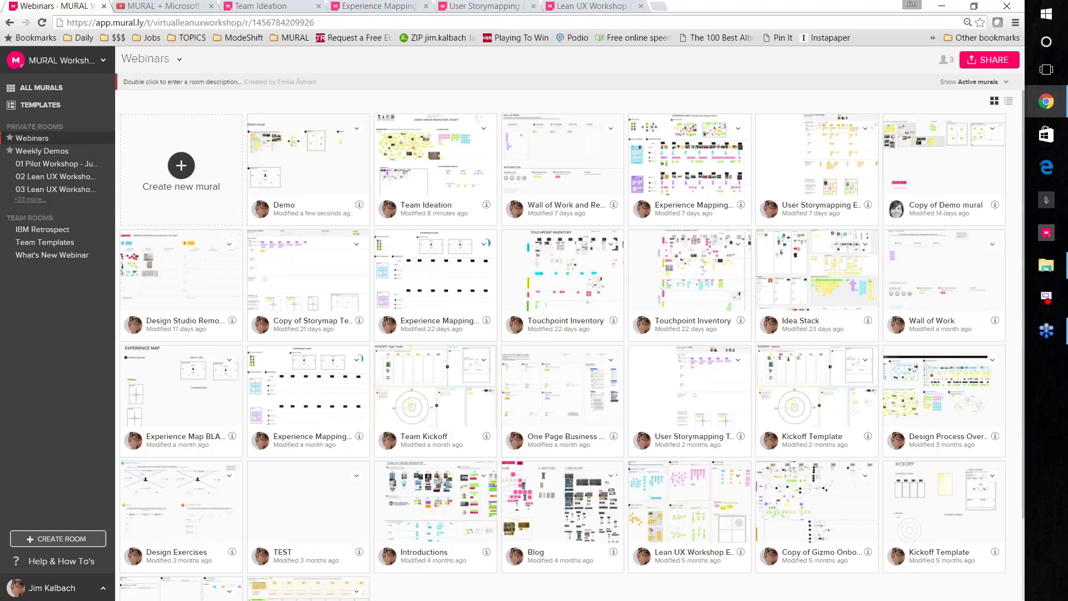
pyautogui.click(61, 542)
pyautogui.write('Test Room')
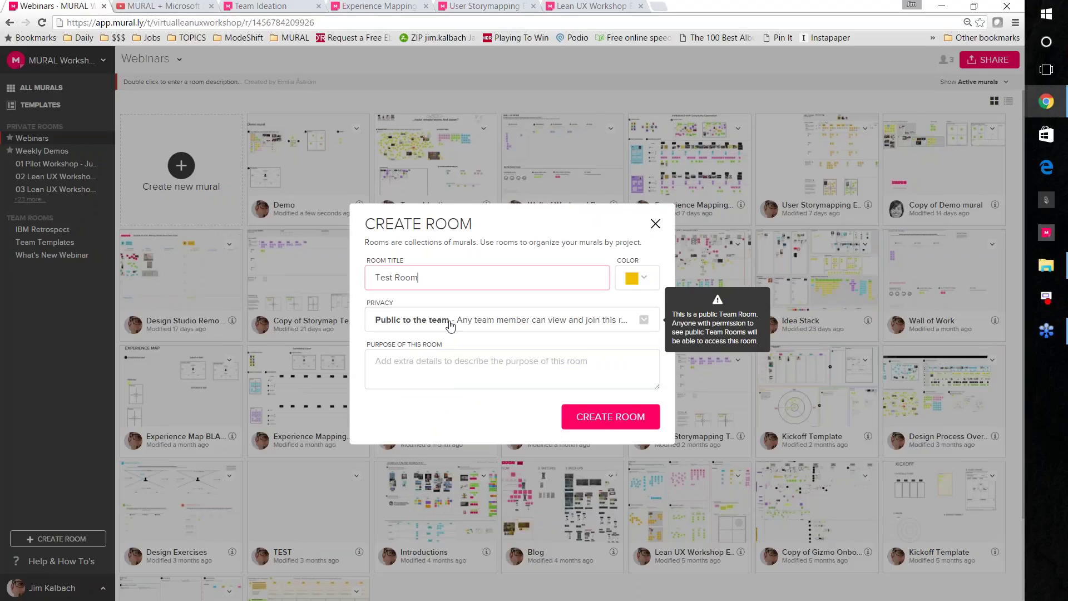
pyautogui.click(637, 328)
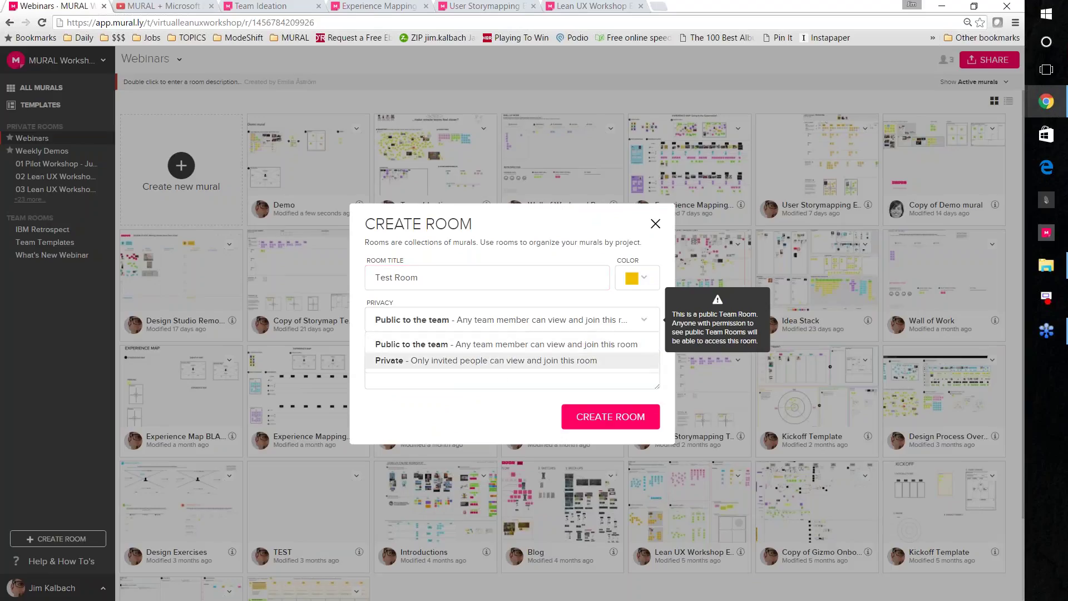
pyautogui.click(497, 363)
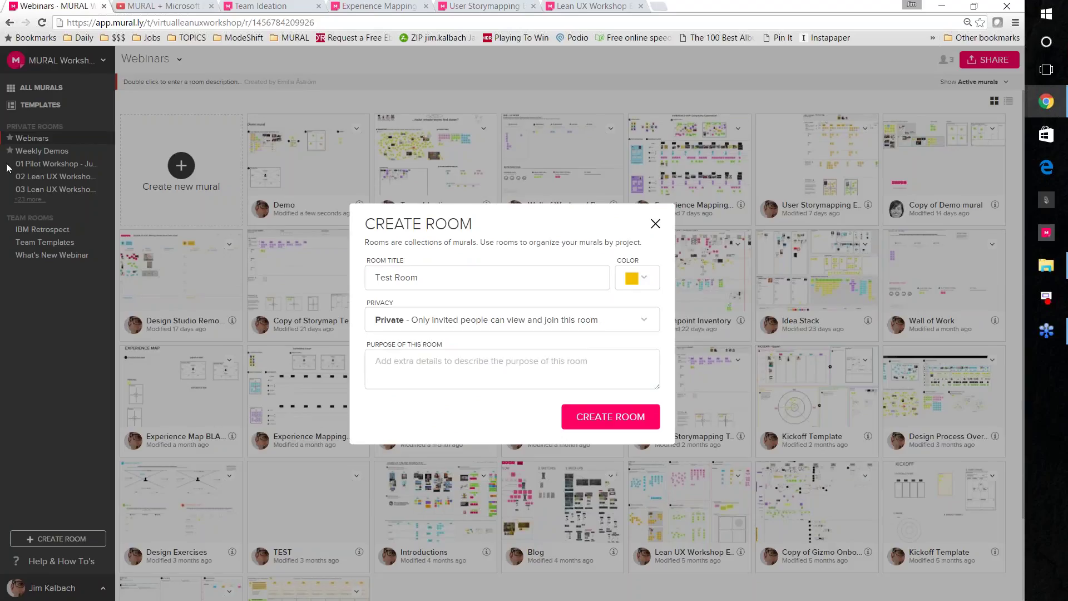
pyautogui.click(623, 426)
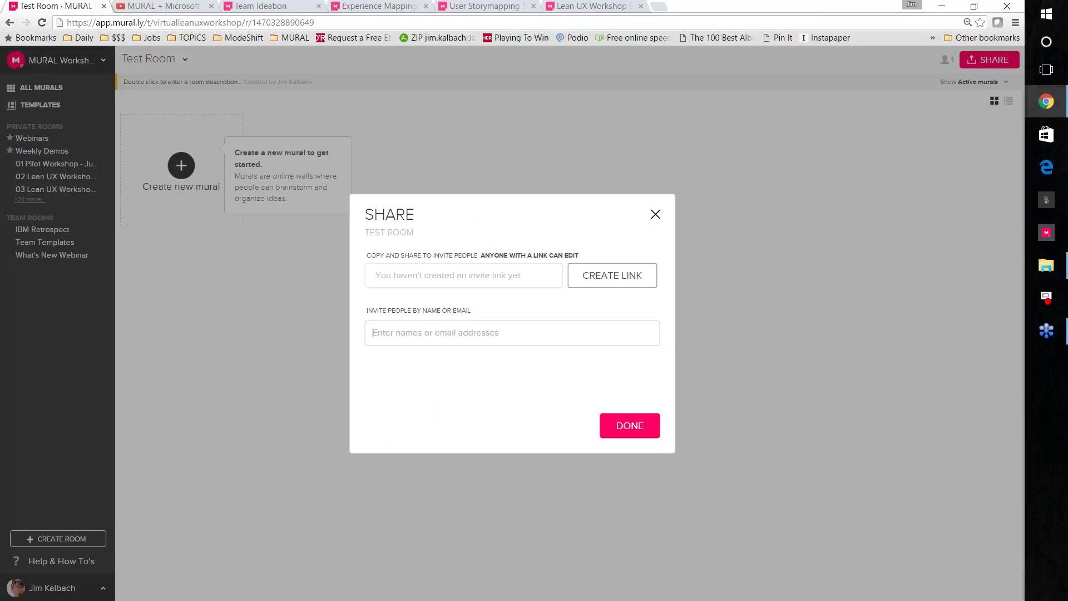
# Step: Look up a team member by name among the people to invite to the Test Room
pyautogui.write('meg')
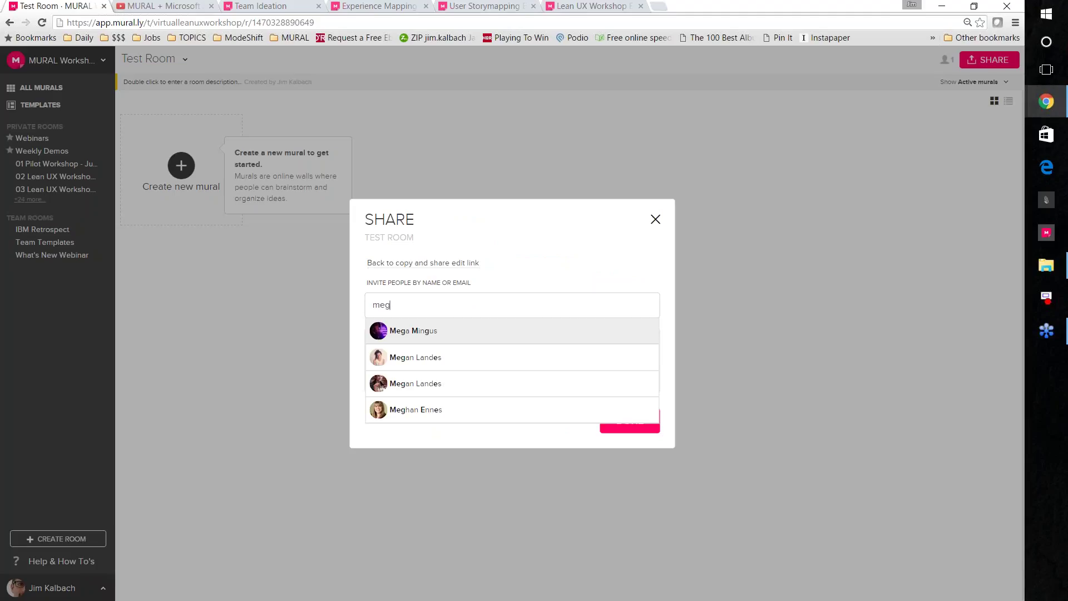
pyautogui.click(423, 357)
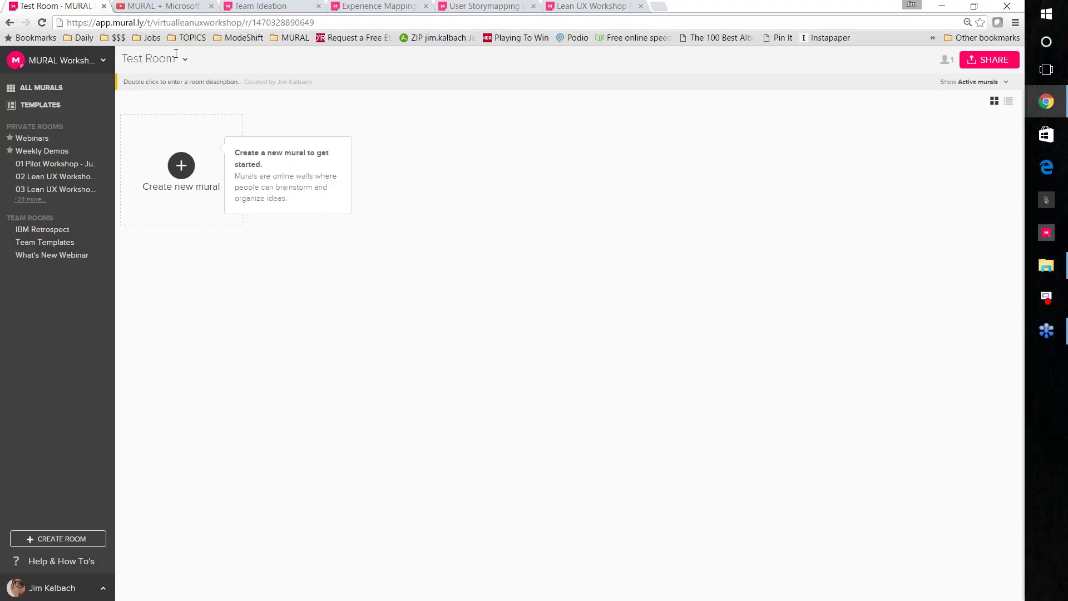
# Step: Expand the list of private rooms to view the Test Room among them, and look at the team rooms below
pyautogui.click(30, 199)
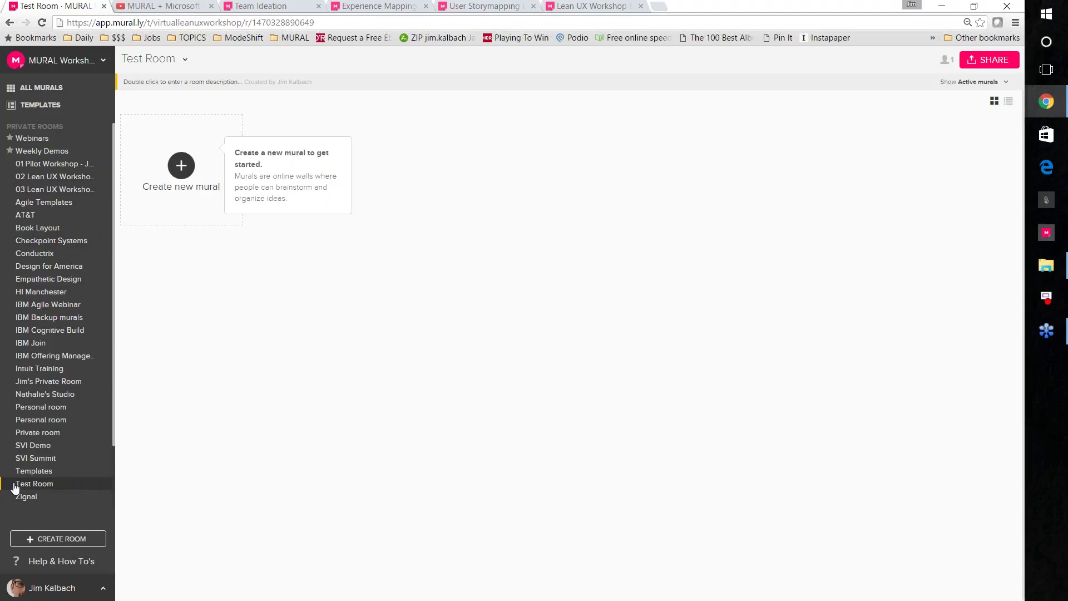
pyautogui.scroll(-2, 24, 490)
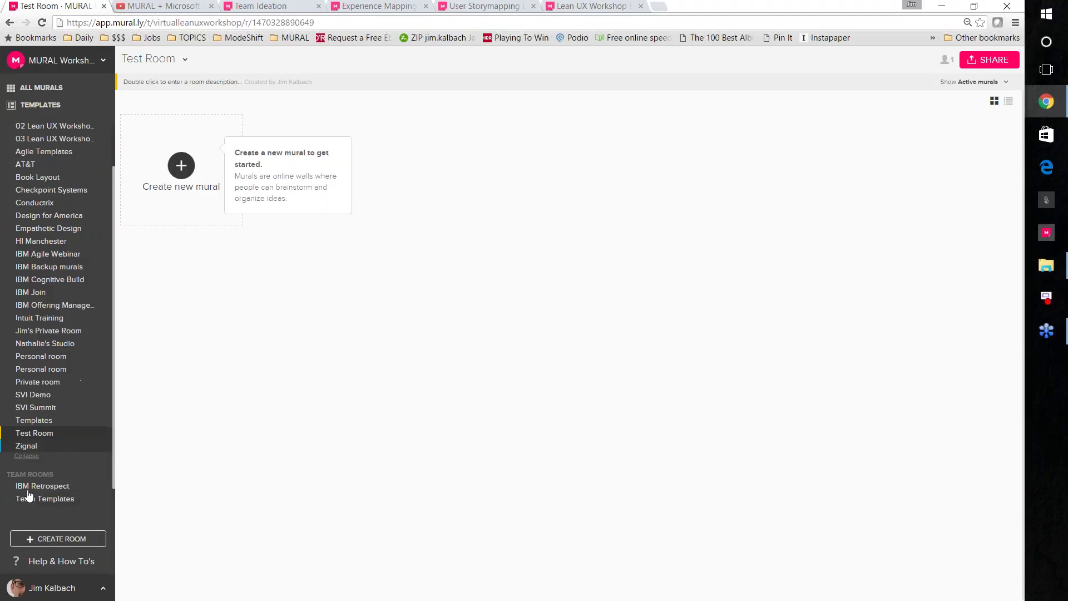
pyautogui.click(26, 441)
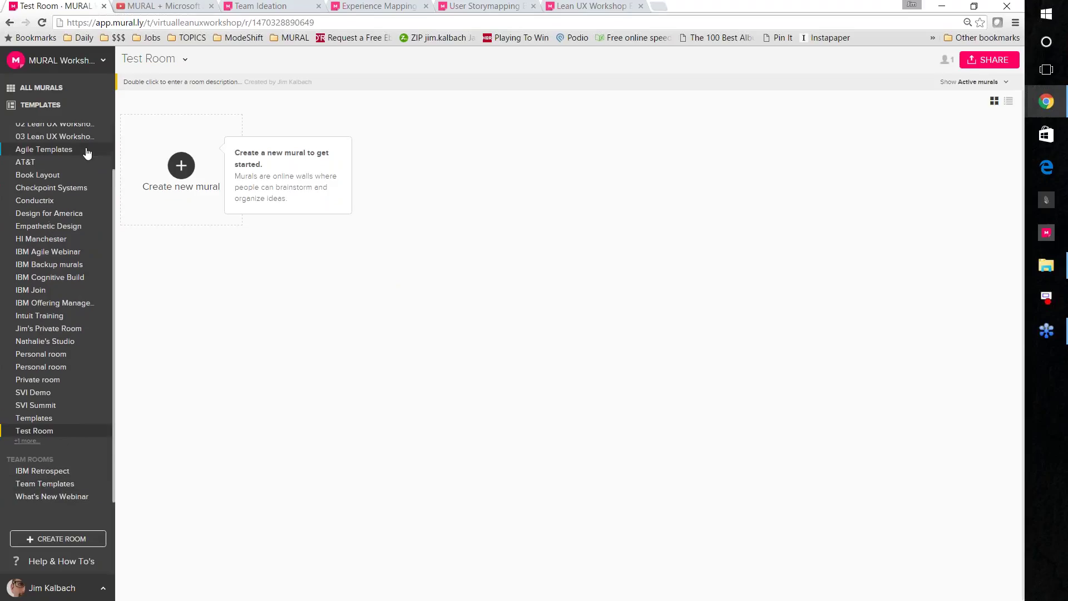
# Step: Try setting the Test Room's privacy to "Public to the team" in its room settings, and leave without saving
pyautogui.click(185, 60)
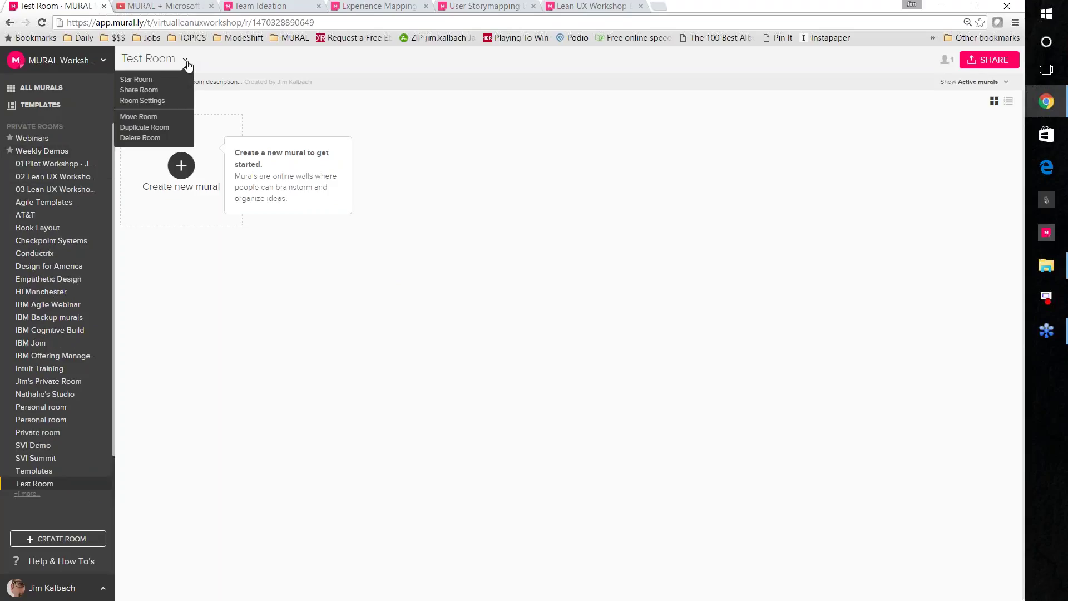
pyautogui.click(172, 106)
pyautogui.click(216, 202)
pyautogui.click(216, 220)
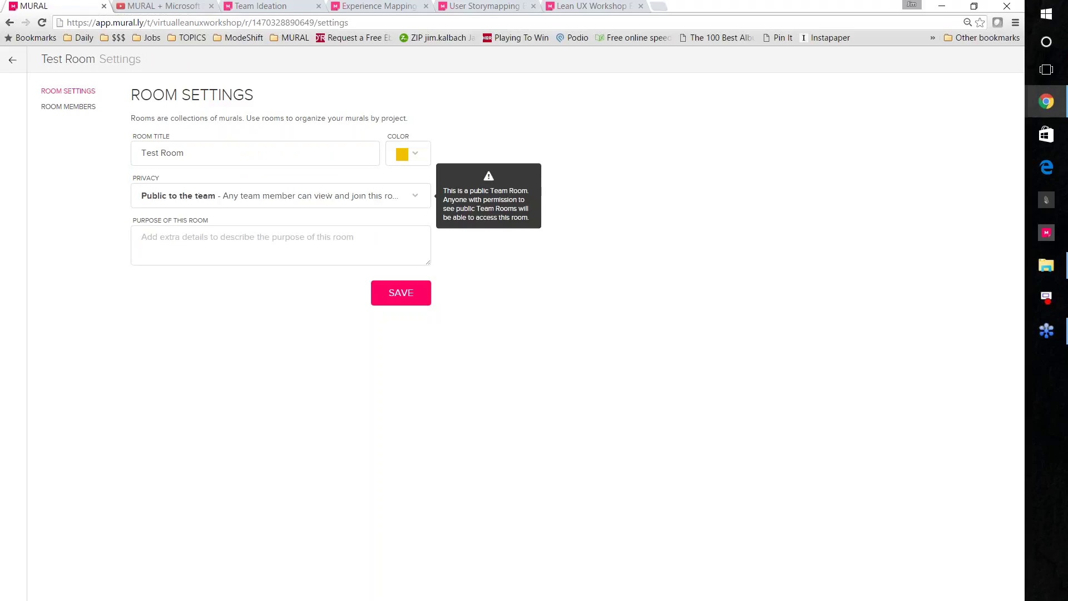
pyautogui.click(11, 60)
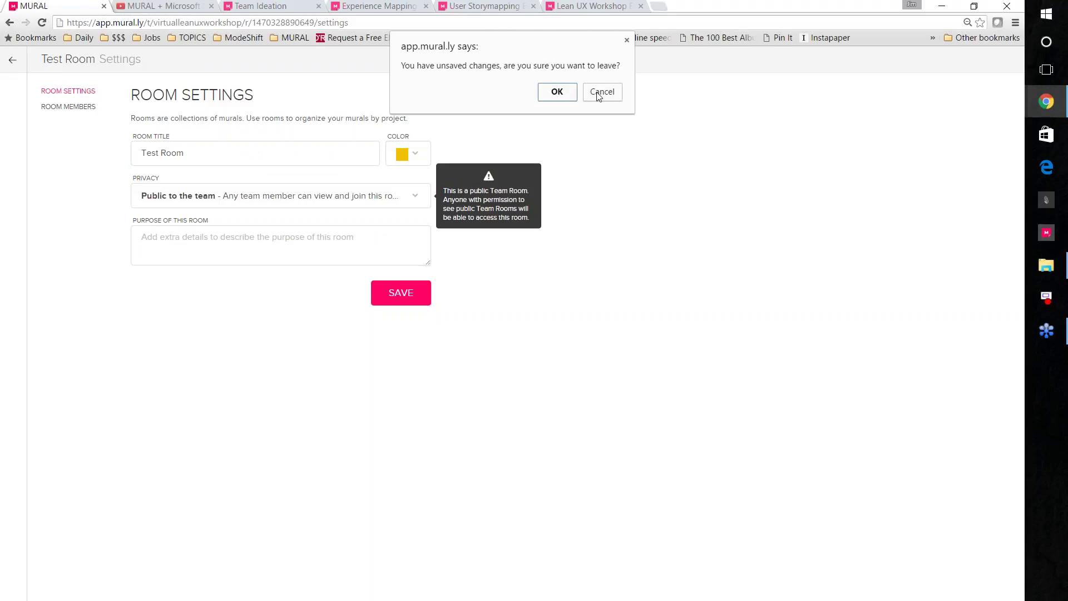
pyautogui.click(556, 92)
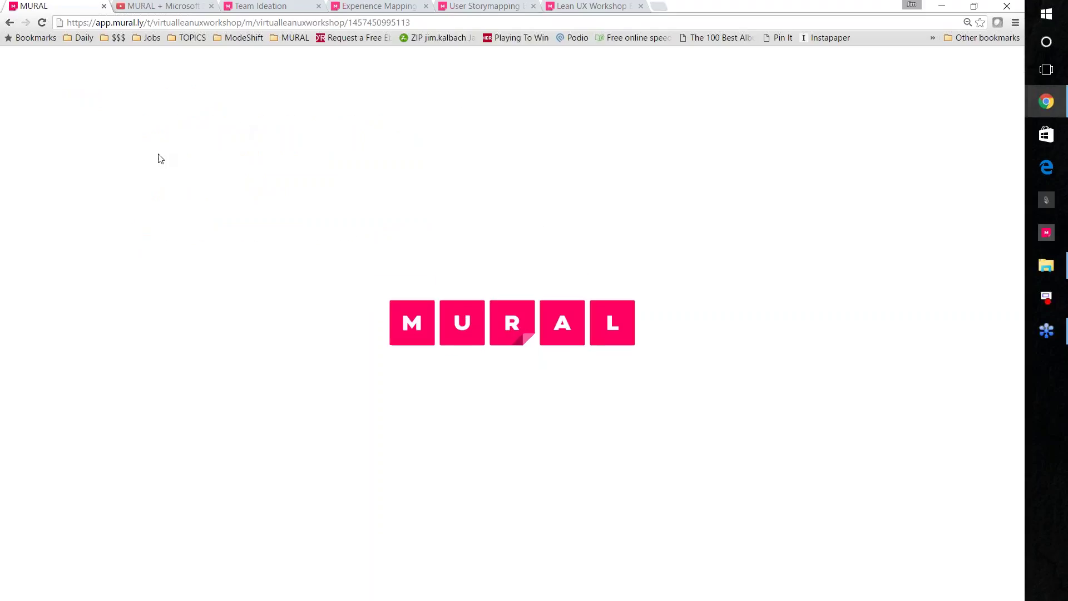
# Step: Go to the Webinars room, view the list of other teams to switch to, and close it
pyautogui.click(50, 58)
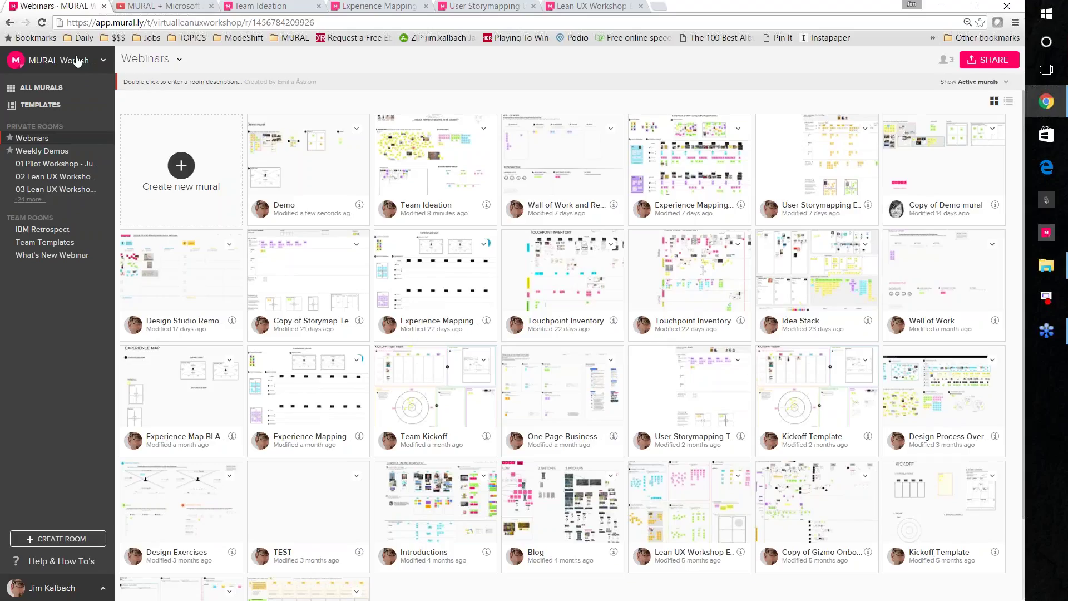
pyautogui.click(102, 61)
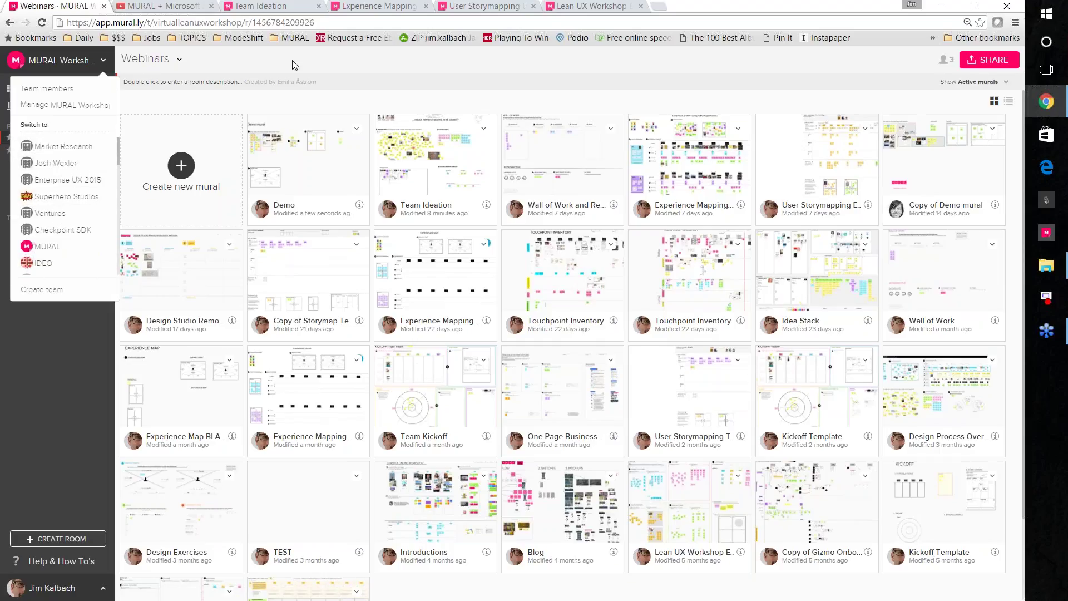
pyautogui.click(267, 68)
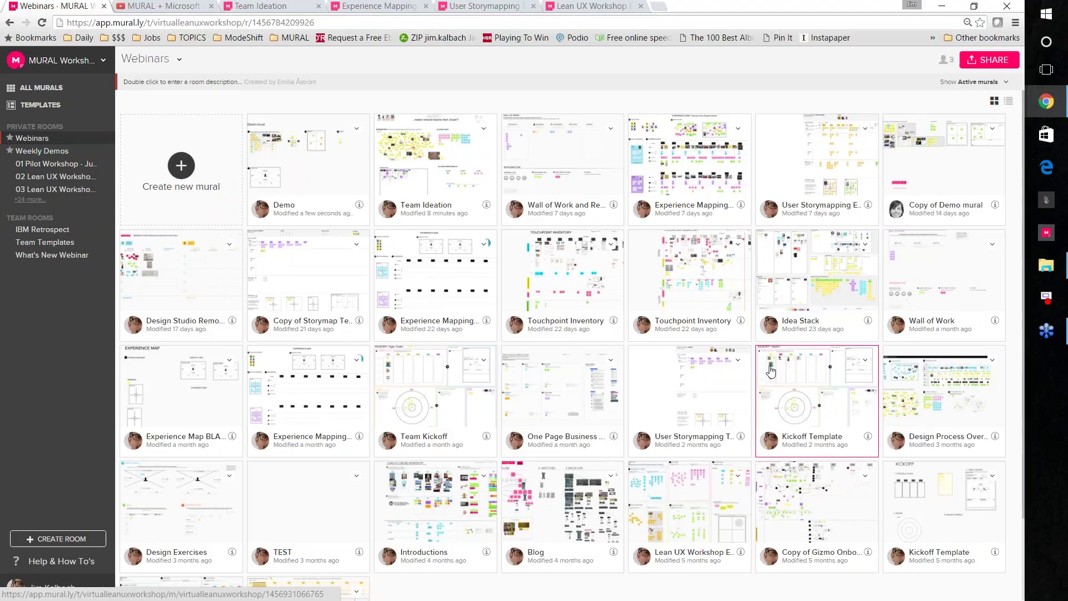
# Step: Open the Demo mural from the Webinars room
pyautogui.click(336, 187)
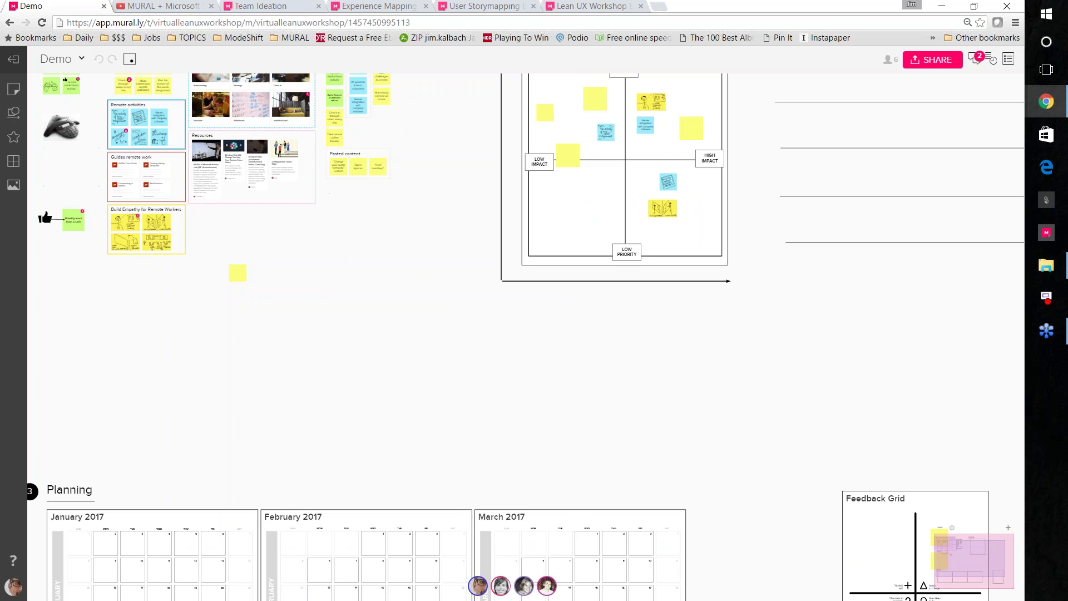
pyautogui.scroll(2, 374, 277)
pyautogui.scroll(2, 302, 407)
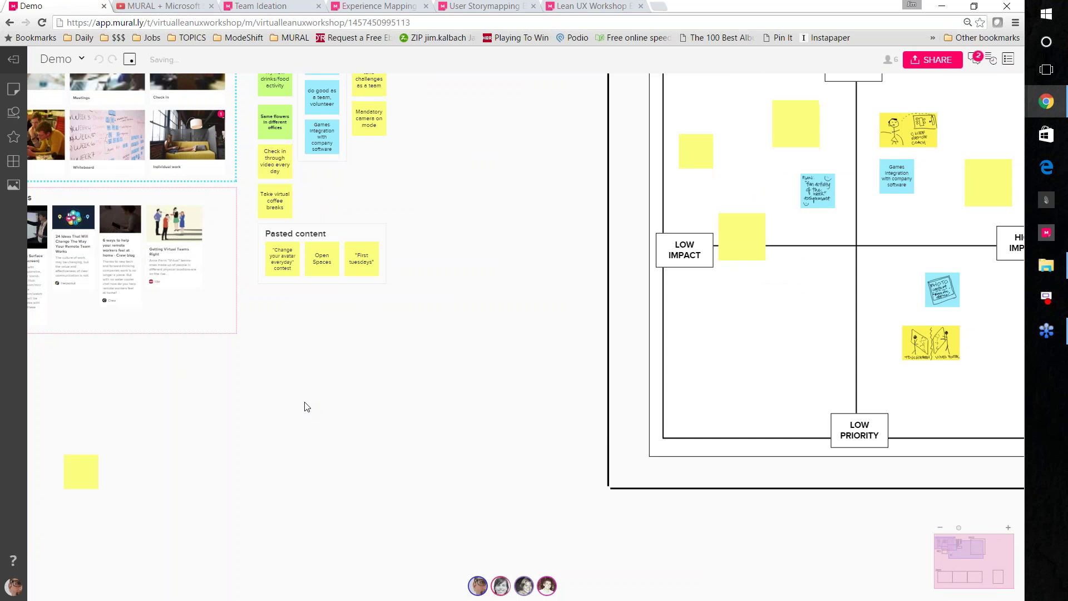
# Step: Select the three yellow notes beside the PROS area together, view their Copy as Text option, and deselect them
pyautogui.doubleClick(359, 131)
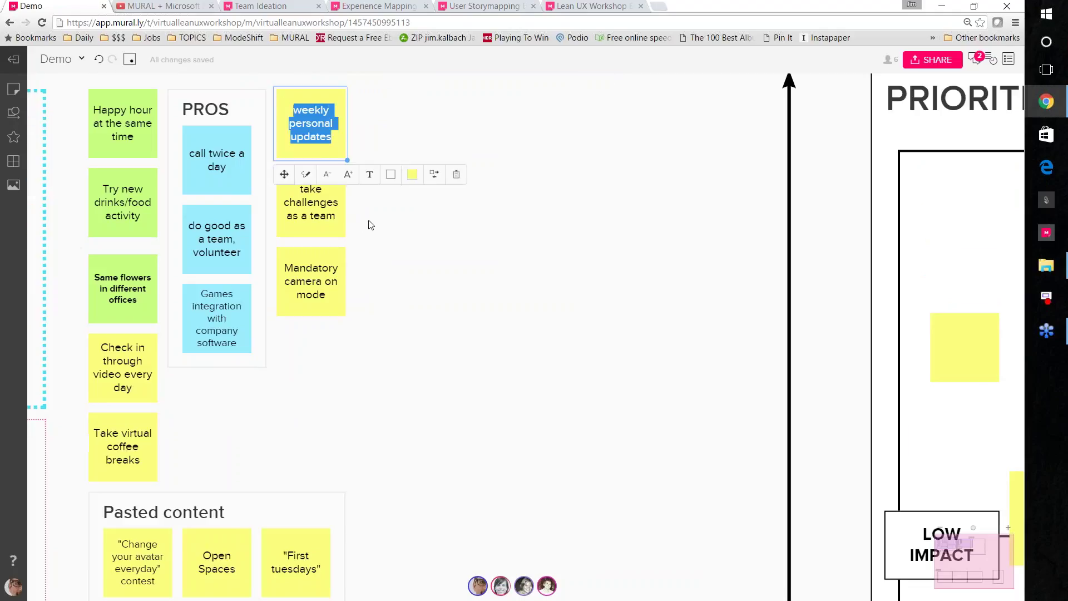
pyautogui.click(336, 296)
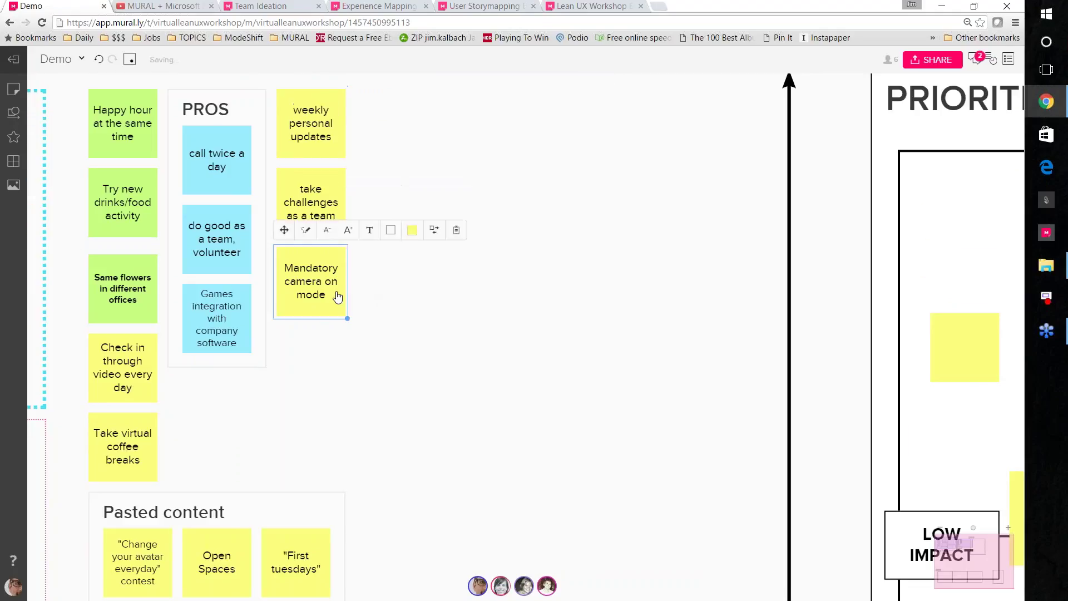
pyautogui.keyDown('shift'); pyautogui.click(314, 204); pyautogui.keyUp('shift')
pyautogui.keyDown('shift'); pyautogui.click(321, 127); pyautogui.keyUp('shift')
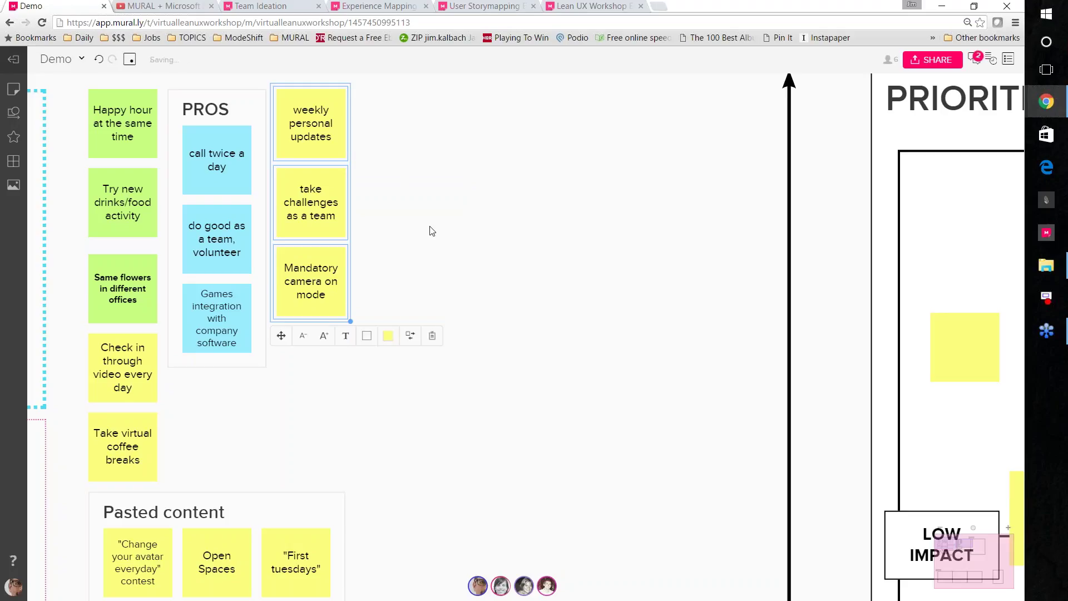
pyautogui.scroll(1, 436, 263)
pyautogui.scroll(5, 435, 263)
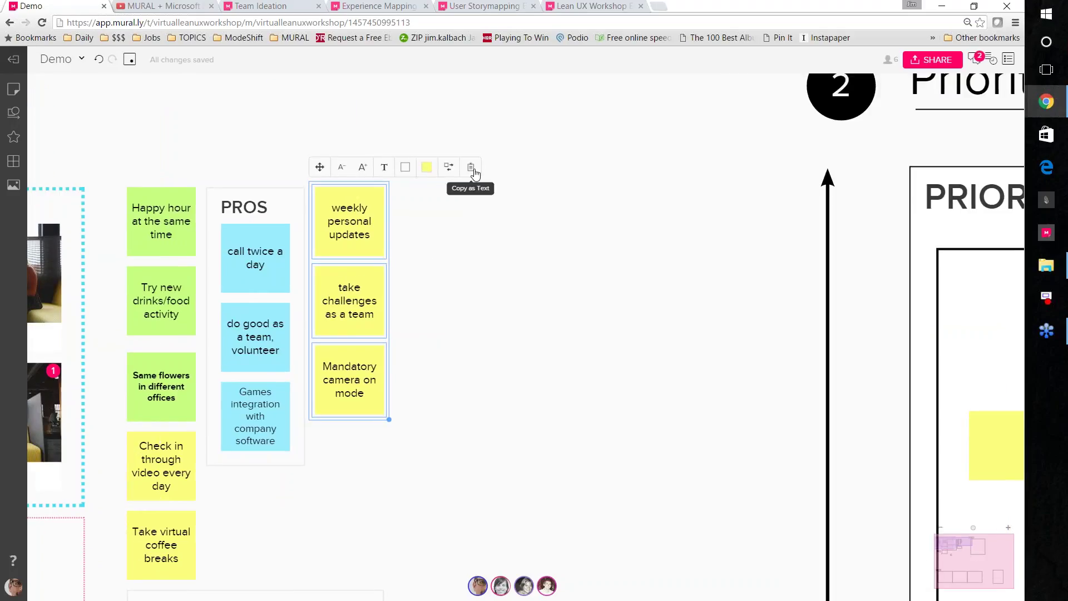
pyautogui.click(479, 277)
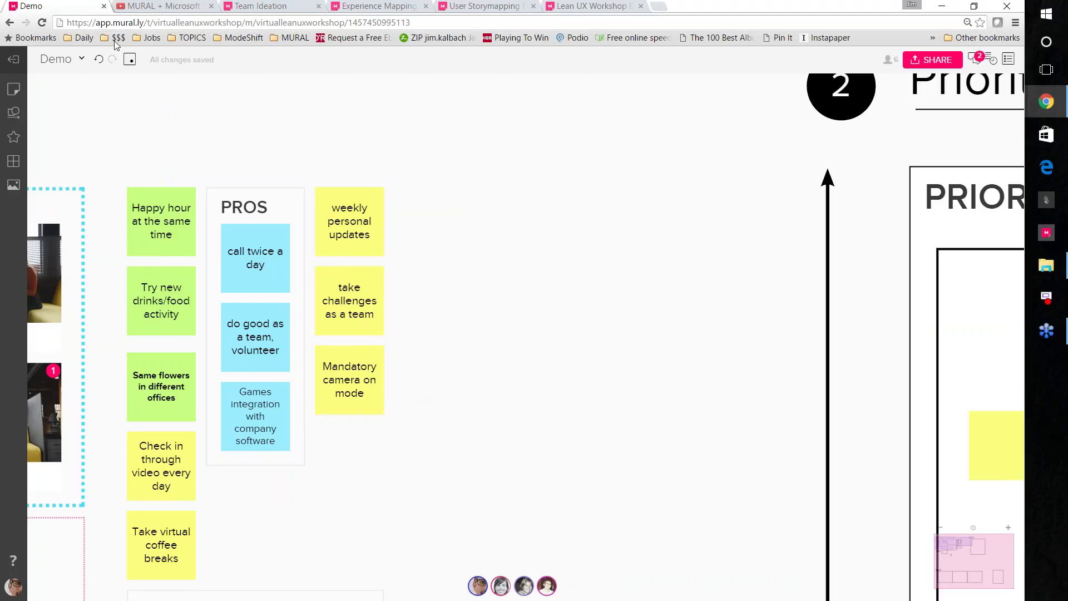
# Step: View the Demo mural's export and settings options and the empty canvas's context options, and dismiss them
pyautogui.click(81, 60)
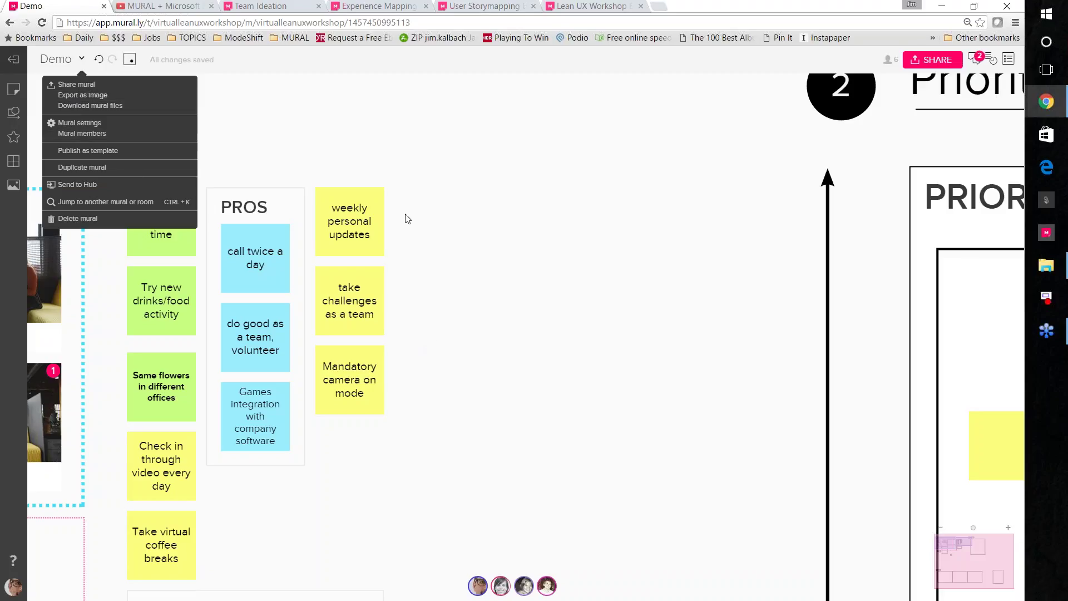
pyautogui.rightClick(440, 269)
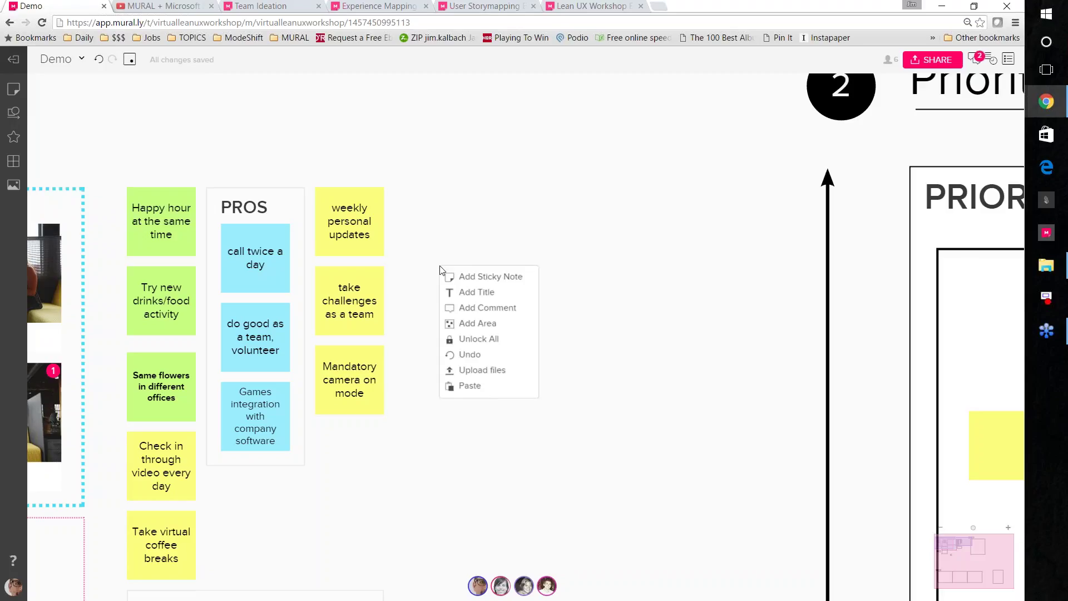
pyautogui.click(438, 246)
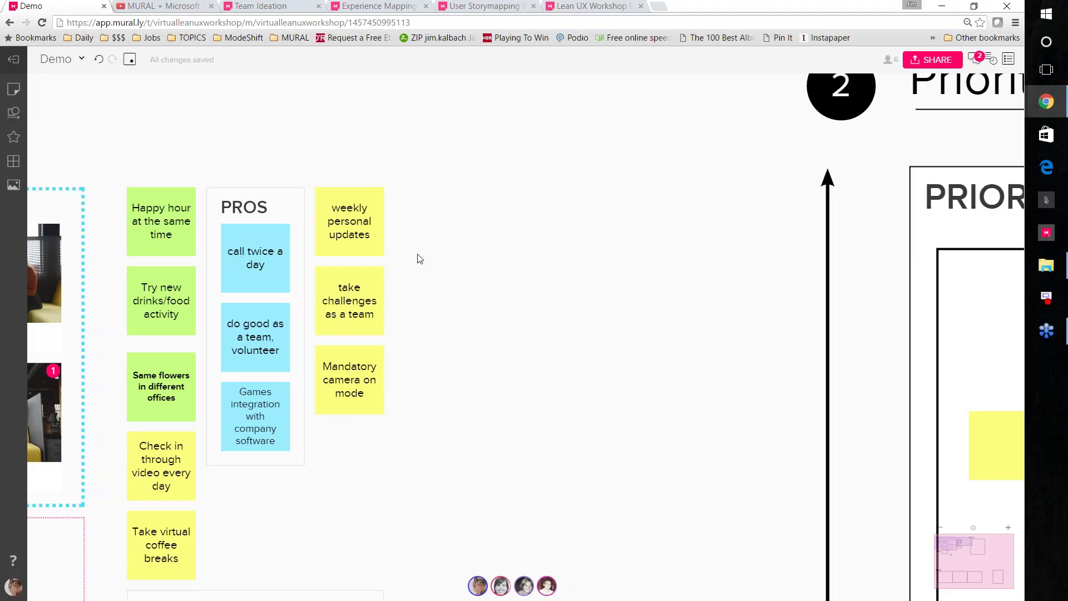
# Step: Add two blank yellow notes in the empty space below the Pasted content area
pyautogui.moveTo(453, 263); pyautogui.dragTo(545, 279)
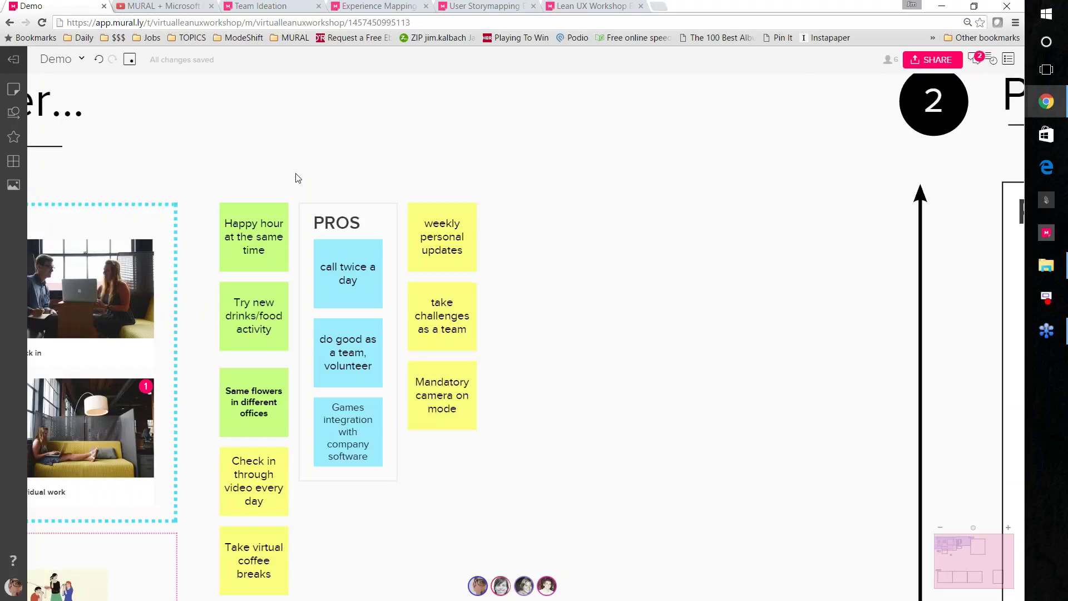
pyautogui.scroll(-3, 438, 452)
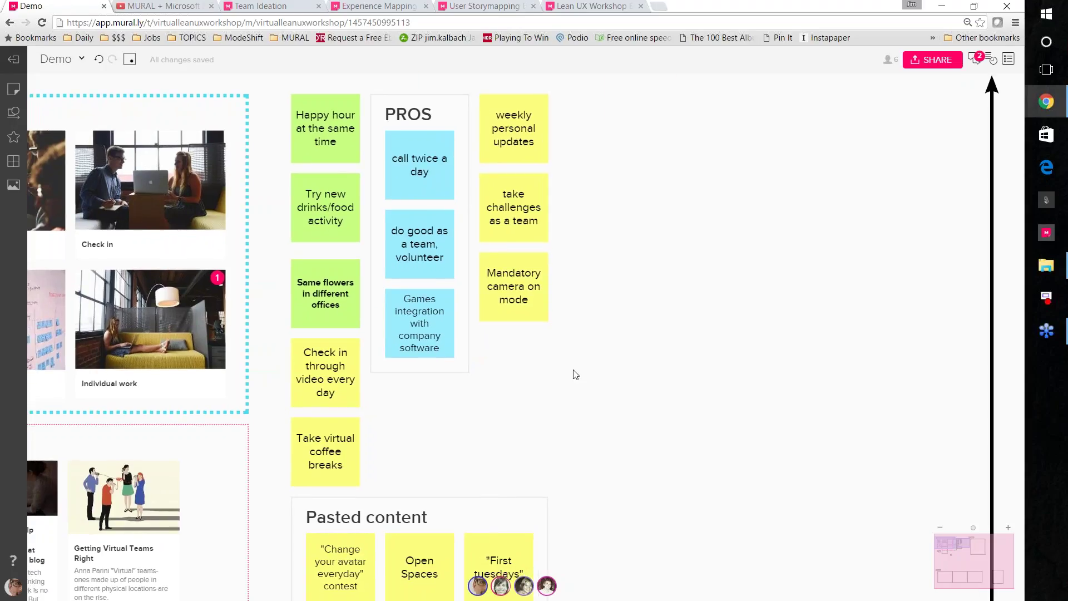
pyautogui.scroll(-5, 576, 375)
pyautogui.scroll(3, 366, 399)
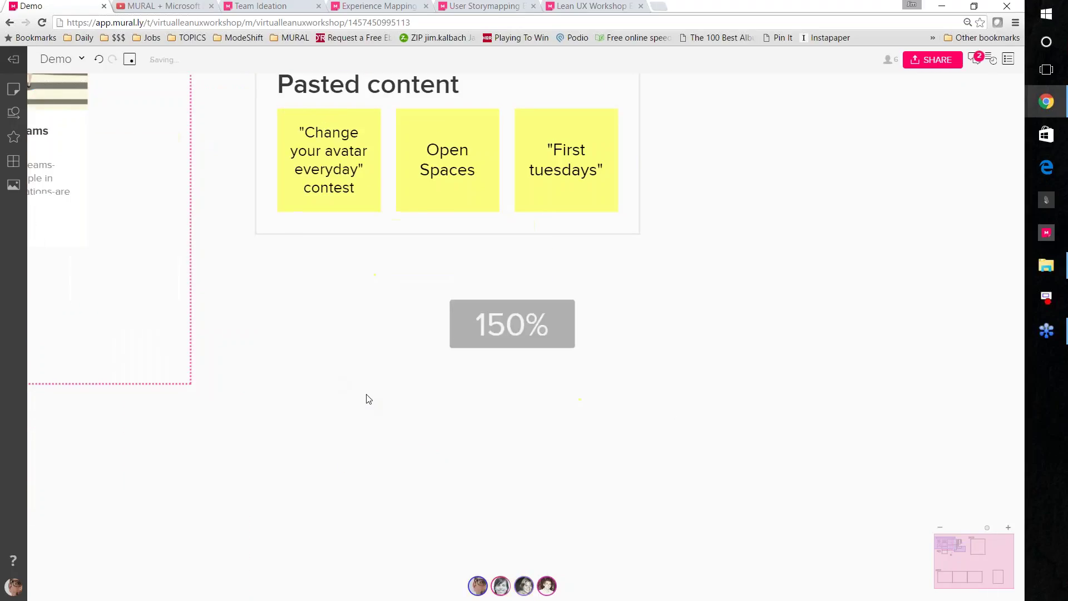
pyautogui.doubleClick(346, 352)
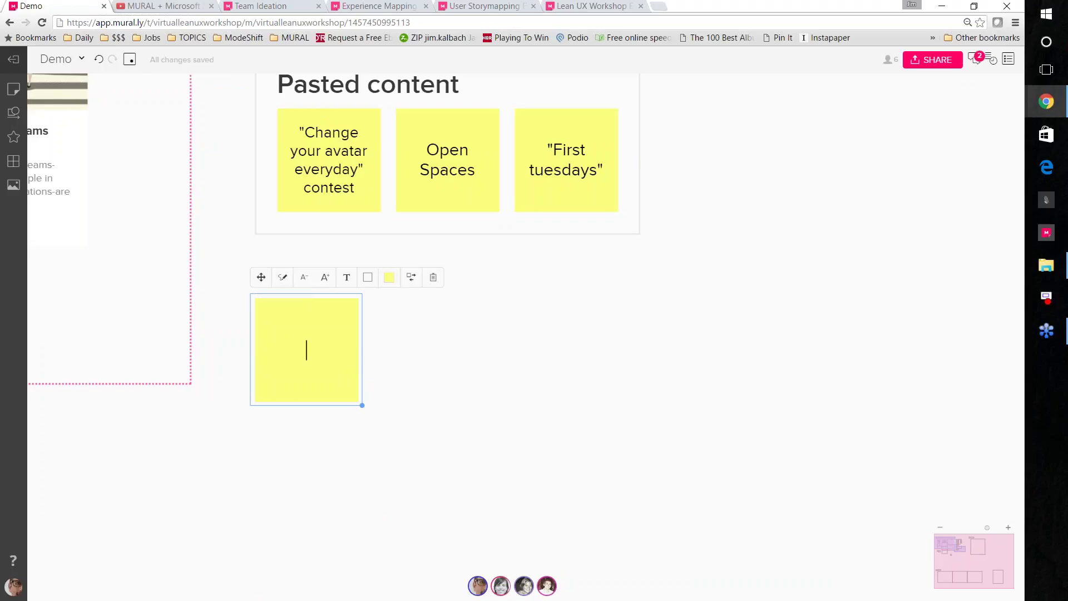
pyautogui.scroll(2, 281, 285)
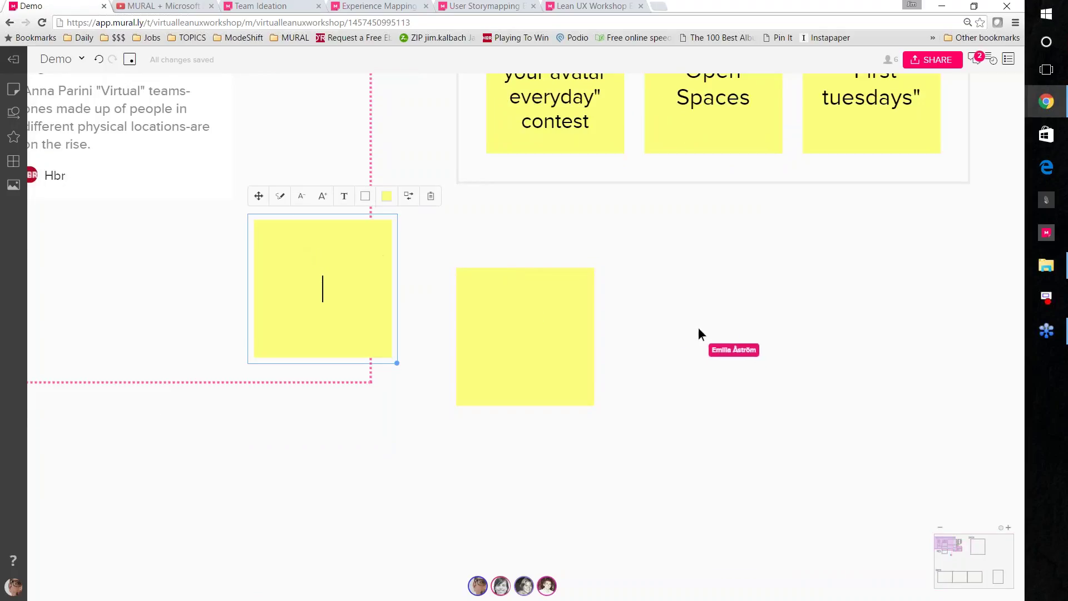
# Step: Sketch a face with eyes, nose, mouth and hair on the blank note directly below Pasted content
pyautogui.click(564, 316)
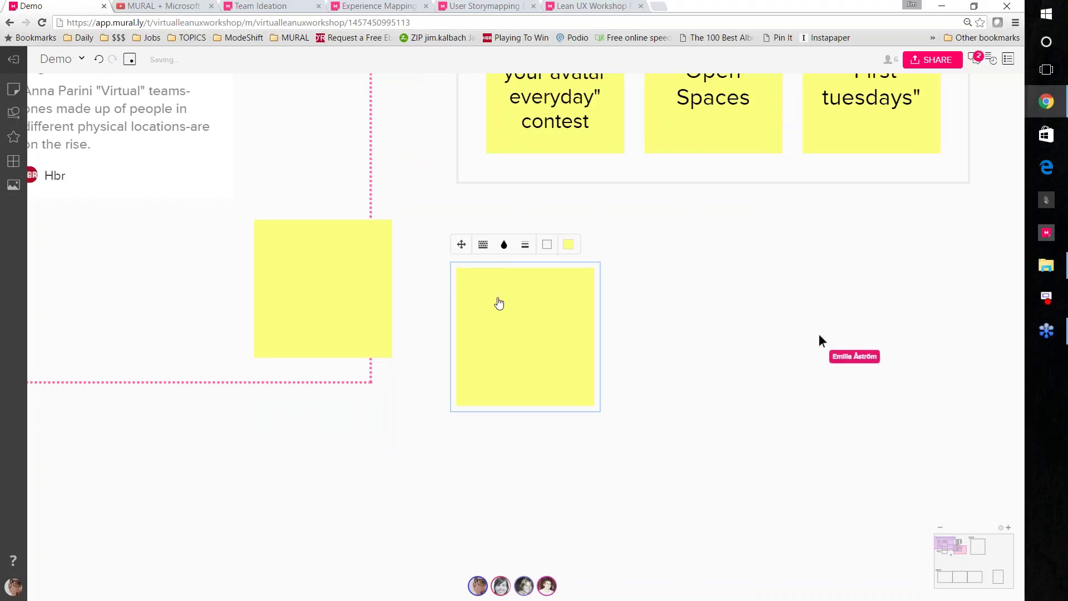
pyautogui.moveTo(500, 303); pyautogui.dragTo(484, 318)
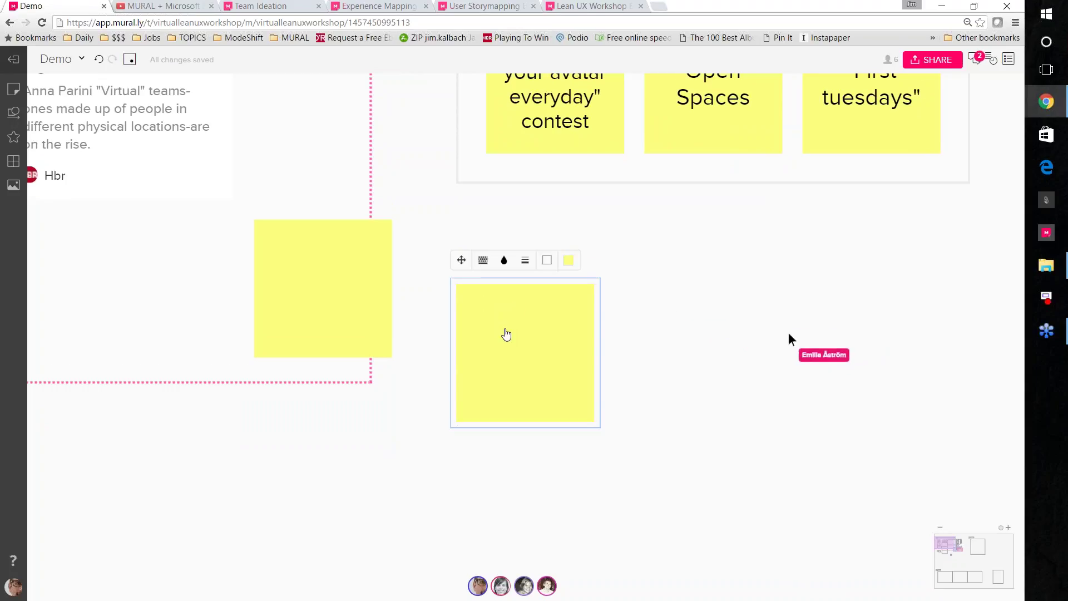
pyautogui.scroll(-1, 524, 284)
pyautogui.moveTo(524, 284)
pyautogui.mouseDown()
pyautogui.moveTo(482, 325)
pyautogui.moveTo(499, 372)
pyautogui.moveTo(522, 377)
pyautogui.moveTo(570, 318)
pyautogui.moveTo(518, 285)
pyautogui.mouseUp()
pyautogui.moveTo(494, 319)
pyautogui.mouseDown()
pyautogui.moveTo(549, 321)
pyautogui.moveTo(519, 329)
pyautogui.moveTo(522, 362)
pyautogui.moveTo(541, 363)
pyautogui.mouseUp()
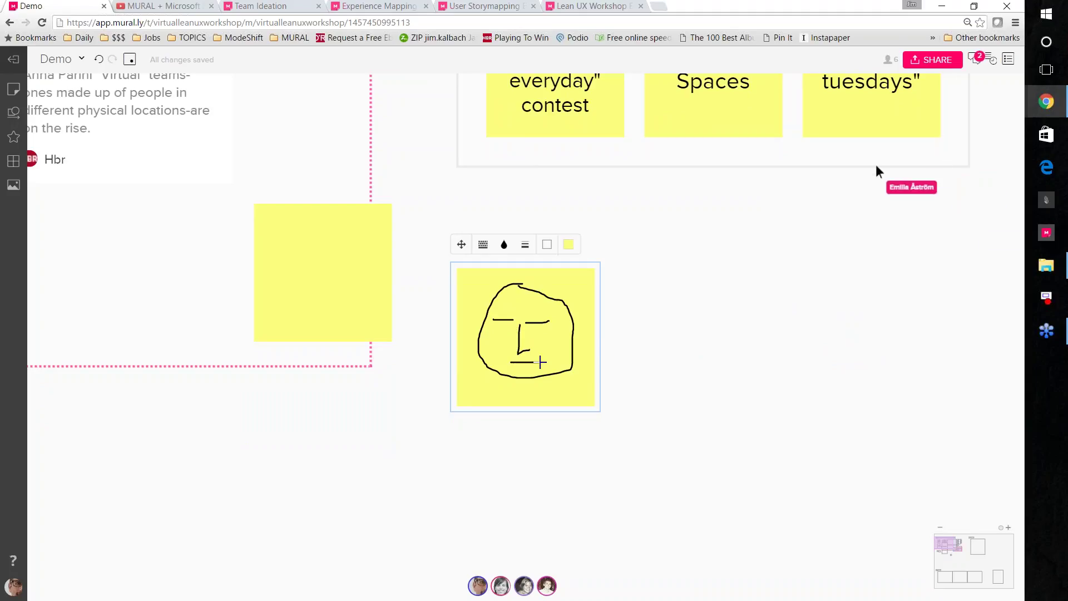
pyautogui.moveTo(499, 287); pyautogui.dragTo(477, 329)
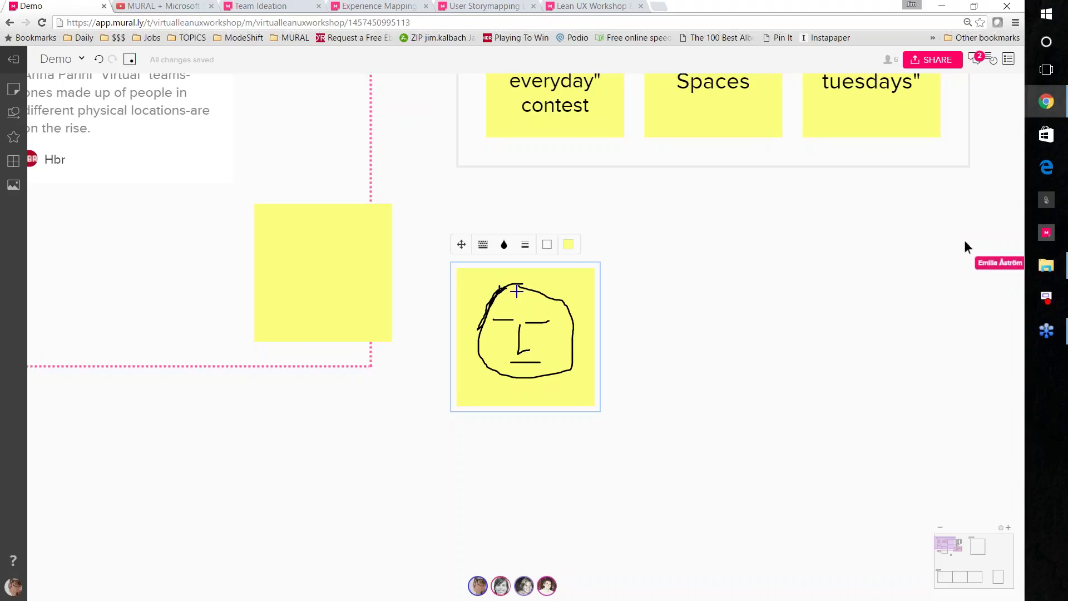
pyautogui.moveTo(517, 288)
pyautogui.mouseDown()
pyautogui.moveTo(576, 312)
pyautogui.moveTo(521, 295)
pyautogui.moveTo(563, 300)
pyautogui.moveTo(523, 290)
pyautogui.moveTo(531, 286)
pyautogui.moveTo(557, 296)
pyautogui.mouseUp()
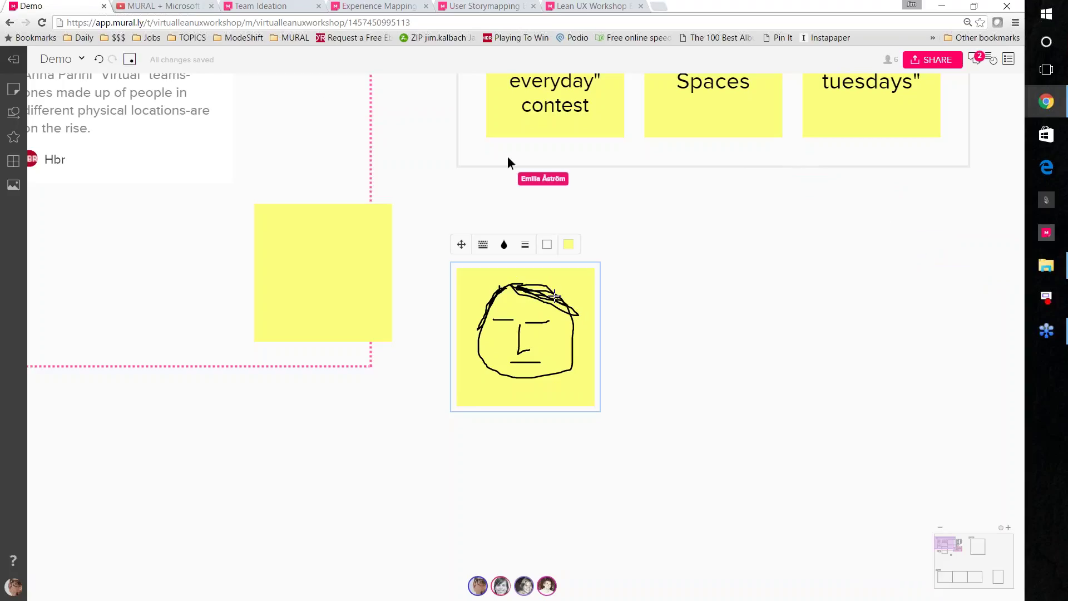
# Step: Add a blank yellow note to the right of the face sketch and delete it
pyautogui.doubleClick(703, 257)
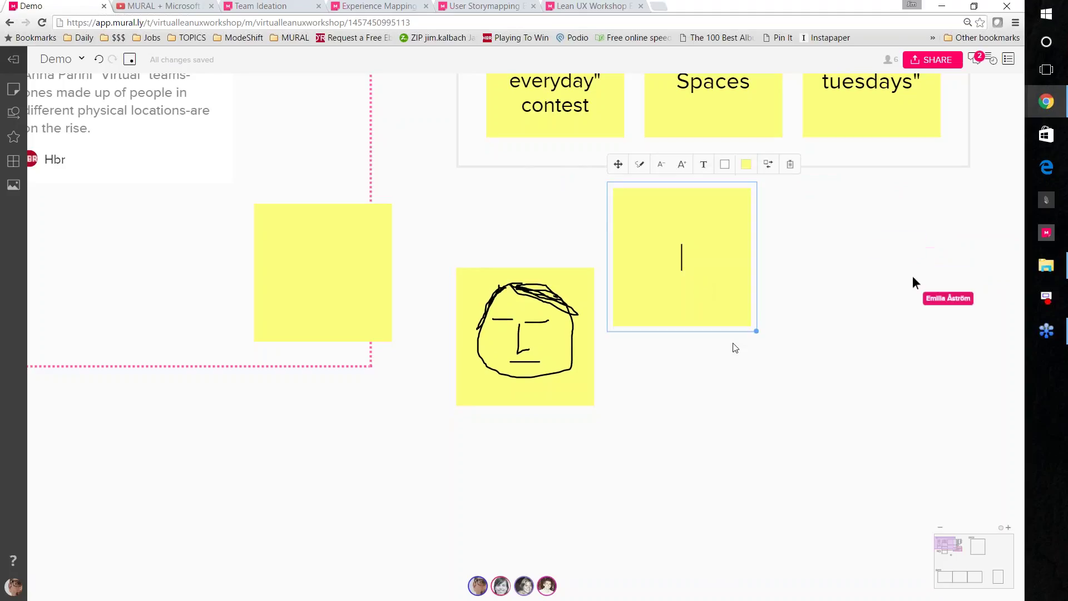
pyautogui.rightClick(710, 384)
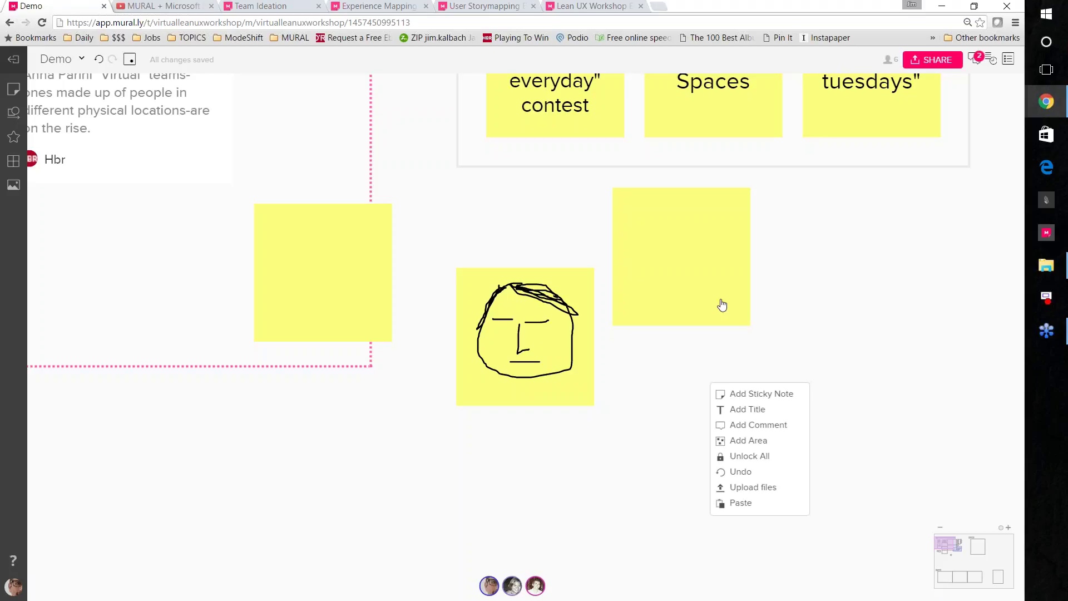
pyautogui.click(759, 335)
pyautogui.rightClick(759, 335)
pyautogui.click(739, 319)
pyautogui.press('Escape')
pyautogui.press('Delete')
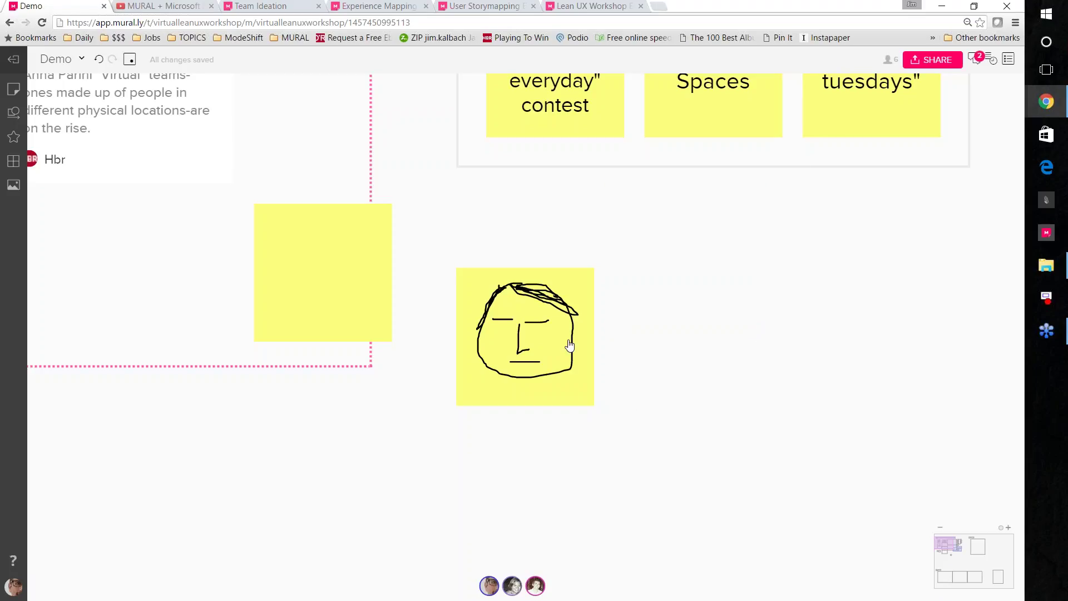
# Step: Line up the face note and the remaining blank yellow note in a row directly below the Pasted content area
pyautogui.scroll(-2, 570, 345)
pyautogui.scroll(-3, 570, 346)
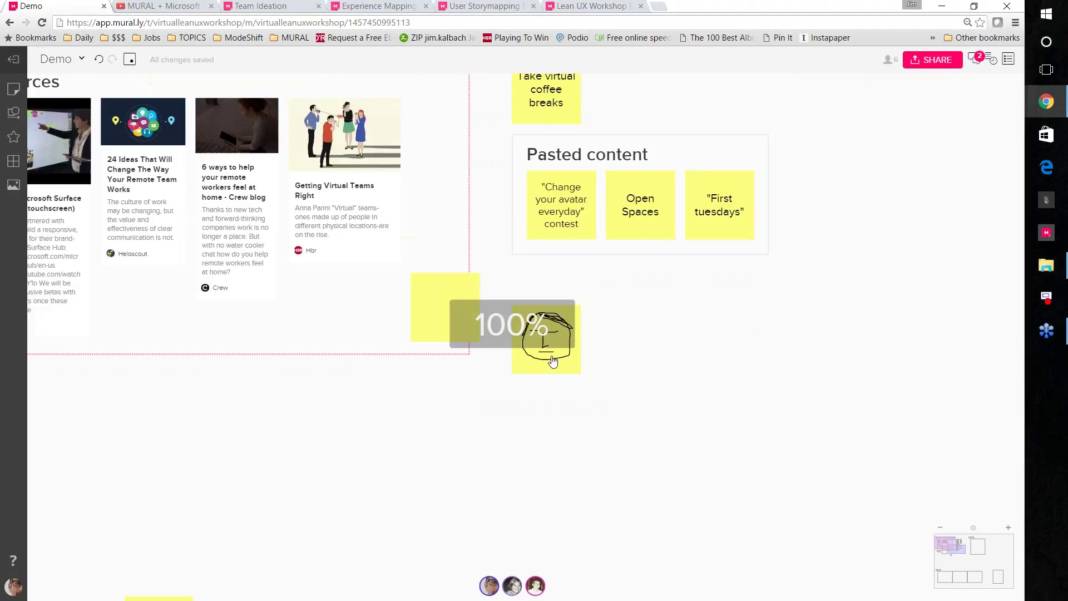
pyautogui.click(556, 326)
pyautogui.click(484, 318)
pyautogui.moveTo(517, 323); pyautogui.dragTo(656, 307)
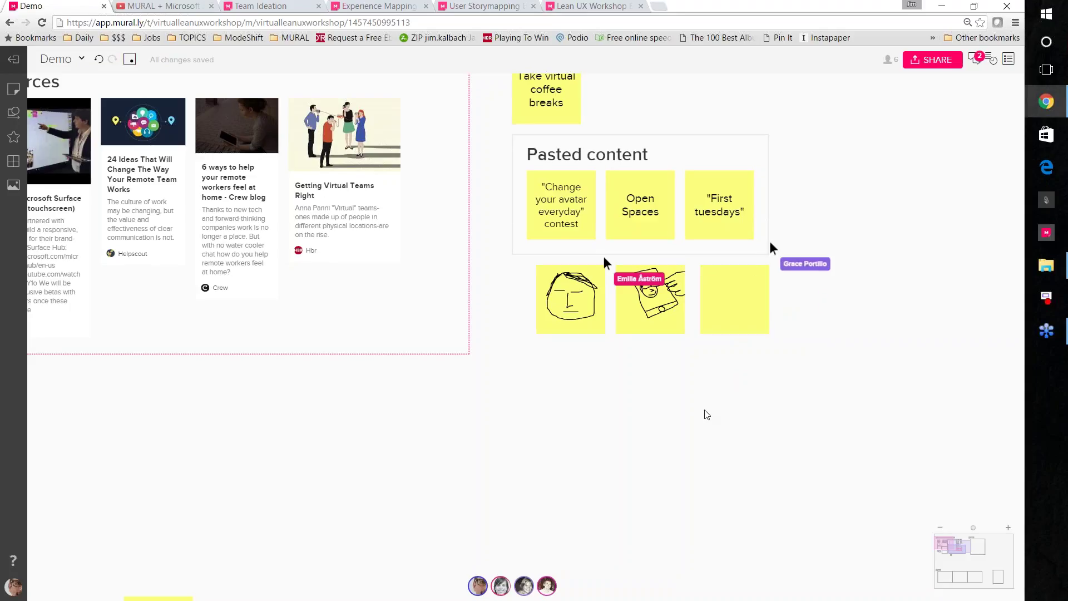
# Step: Open the help options to view the how-to topics and the ways to contact customer support
pyautogui.scroll(2, 704, 409)
pyautogui.moveTo(677, 397); pyautogui.dragTo(576, 437)
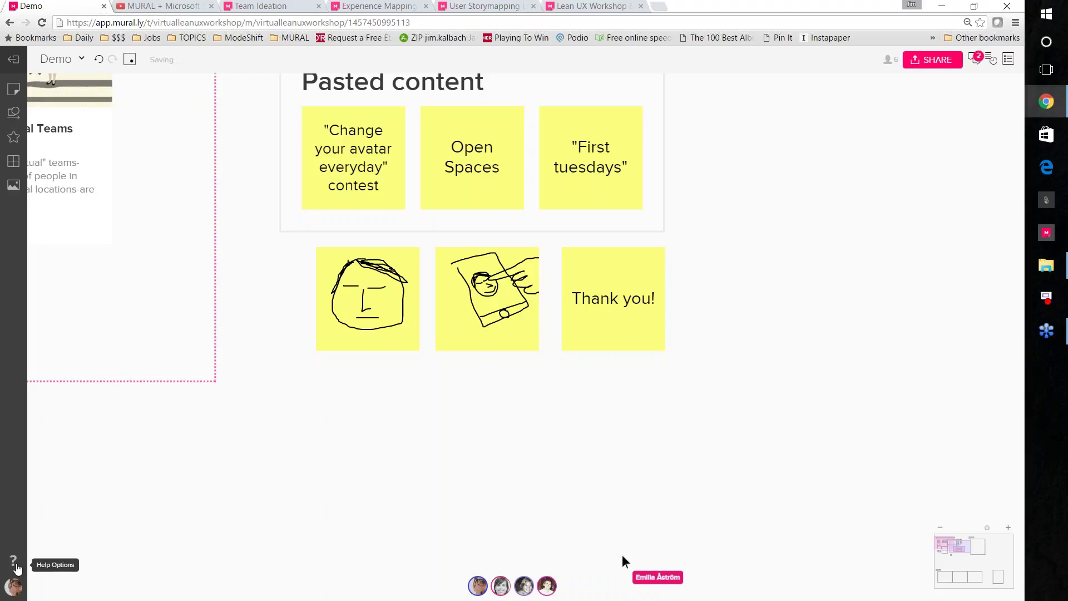
pyautogui.click(15, 564)
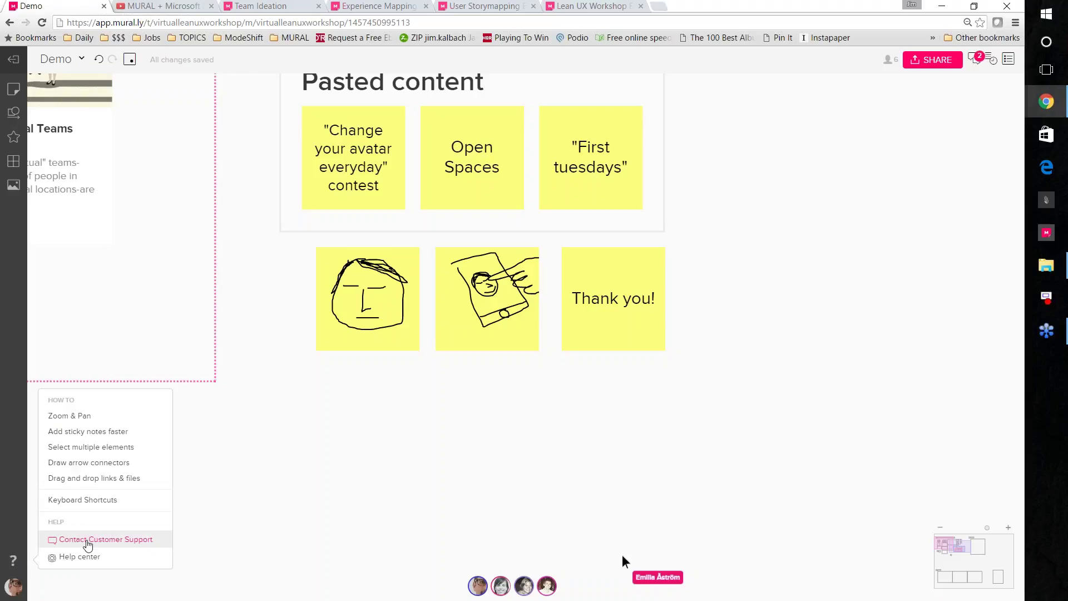